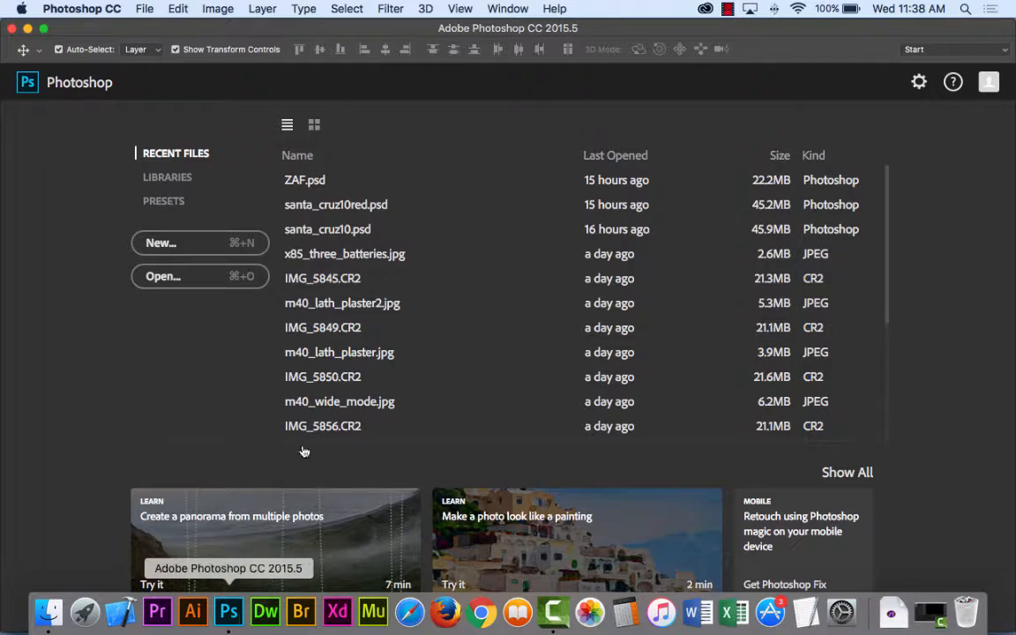
# Switch to Firefox and open amazon.com.
pyautogui.click(455, 615)
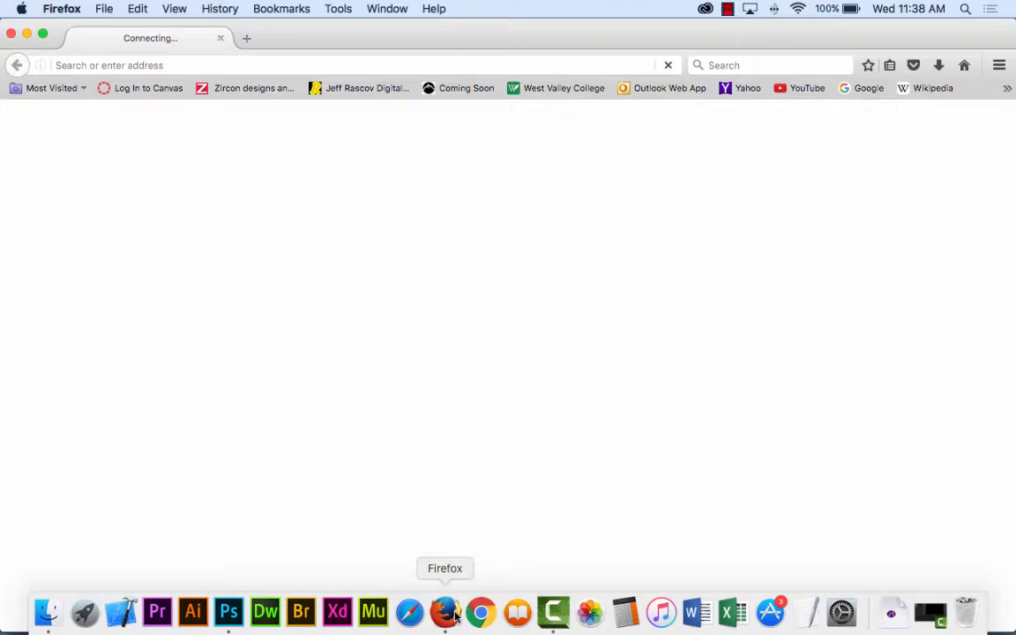
pyautogui.click(204, 62)
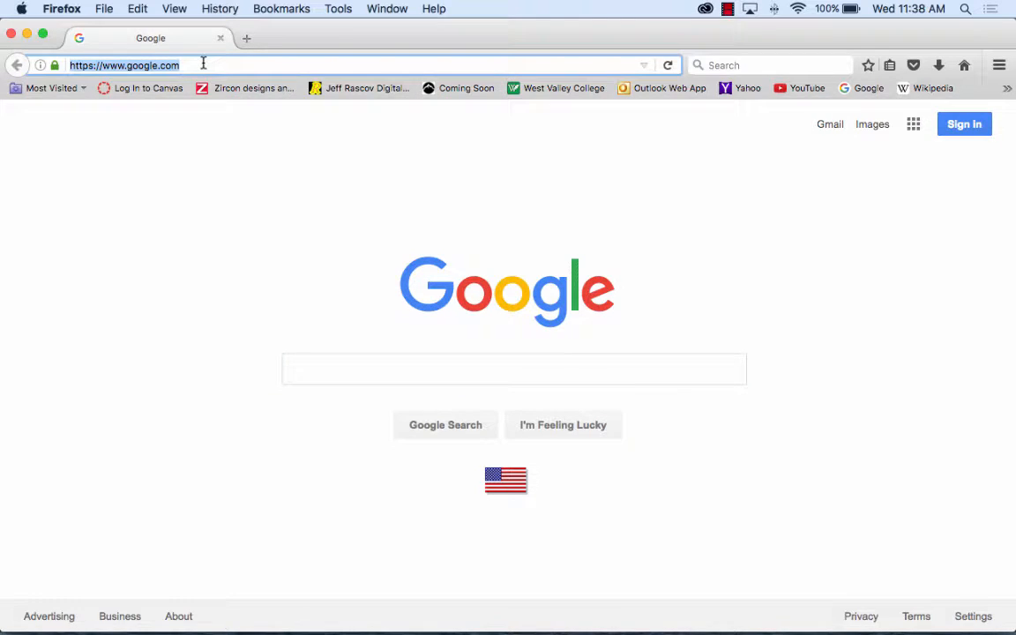
pyautogui.write('amazon.co')
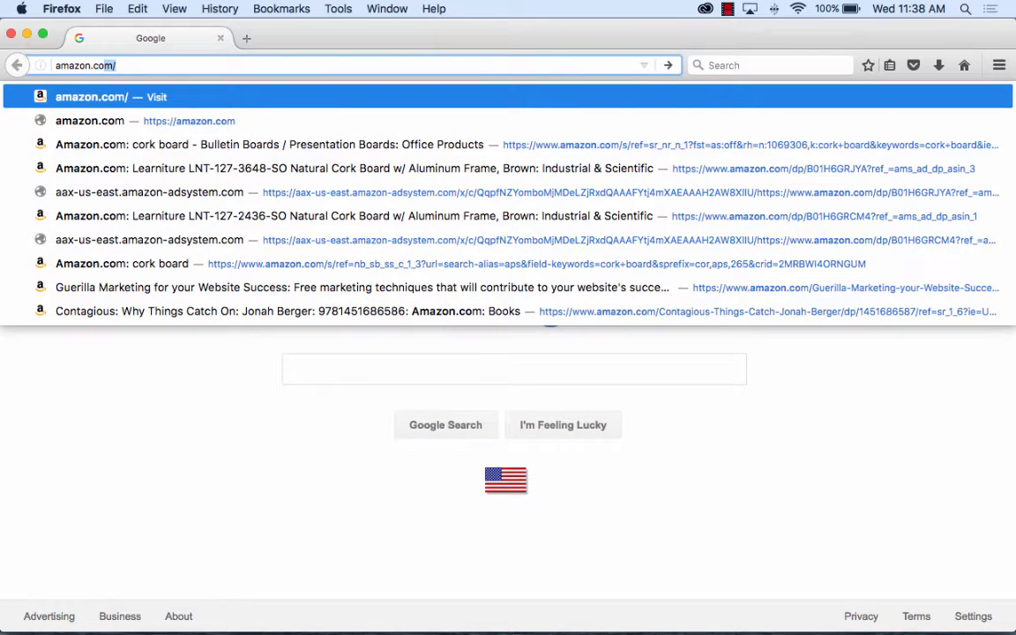
pyautogui.press('Return')
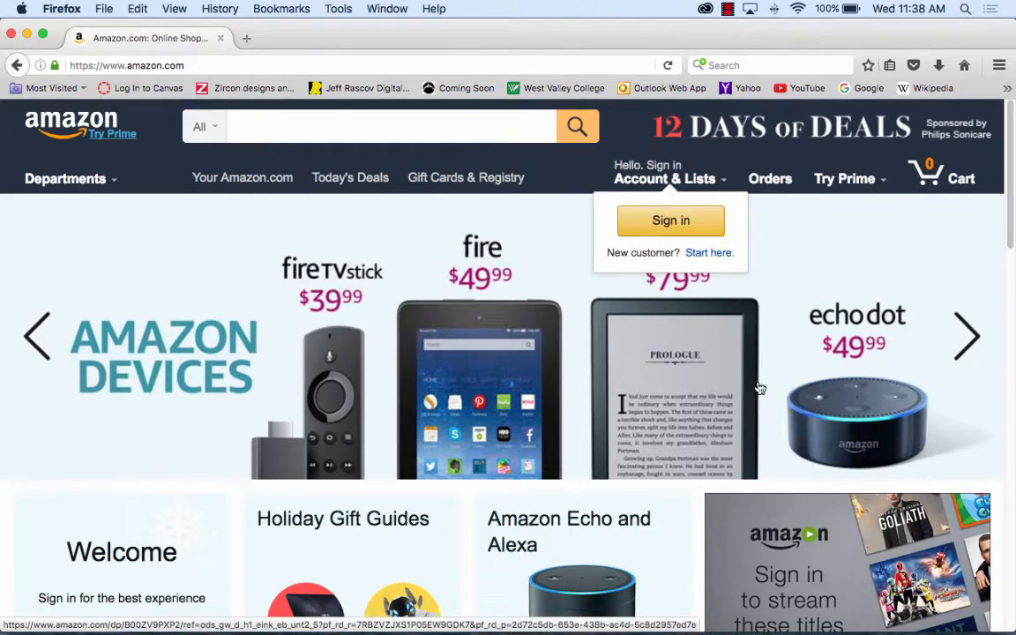
# Look through the Amazon homepage for examples of banner ads, from the main banner down to the footer.
pyautogui.scroll(-5, 754, 384)
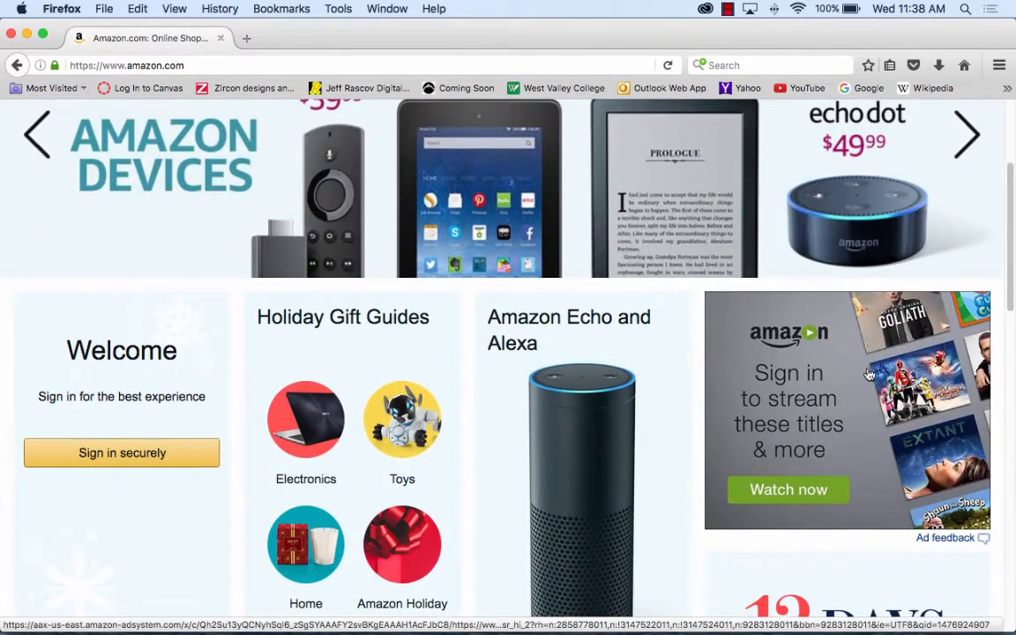
pyautogui.scroll(-10, 869, 375)
pyautogui.scroll(3, 838, 220)
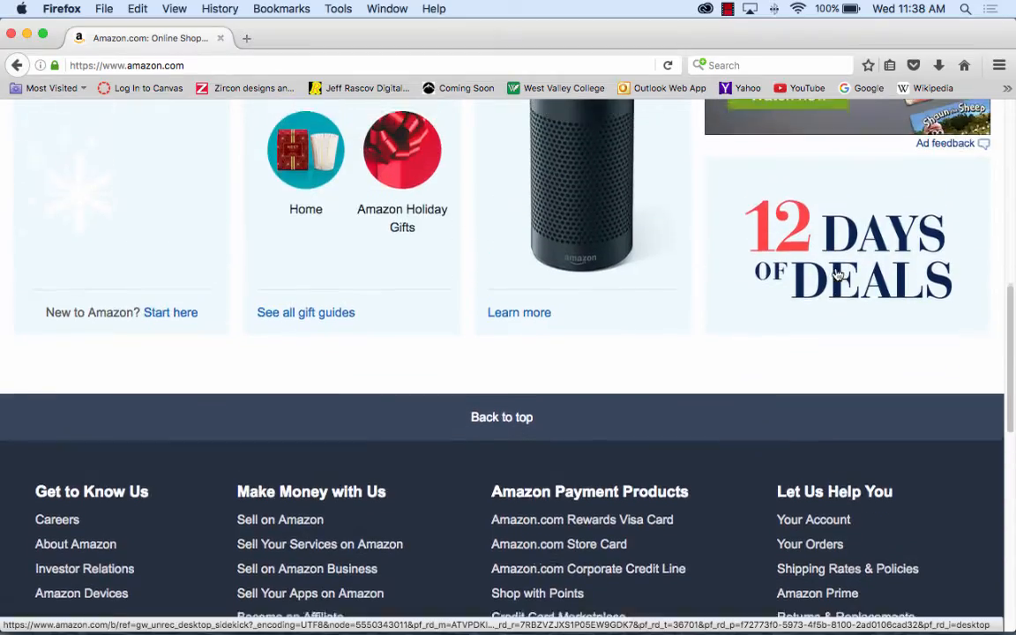
pyautogui.scroll(5, 838, 275)
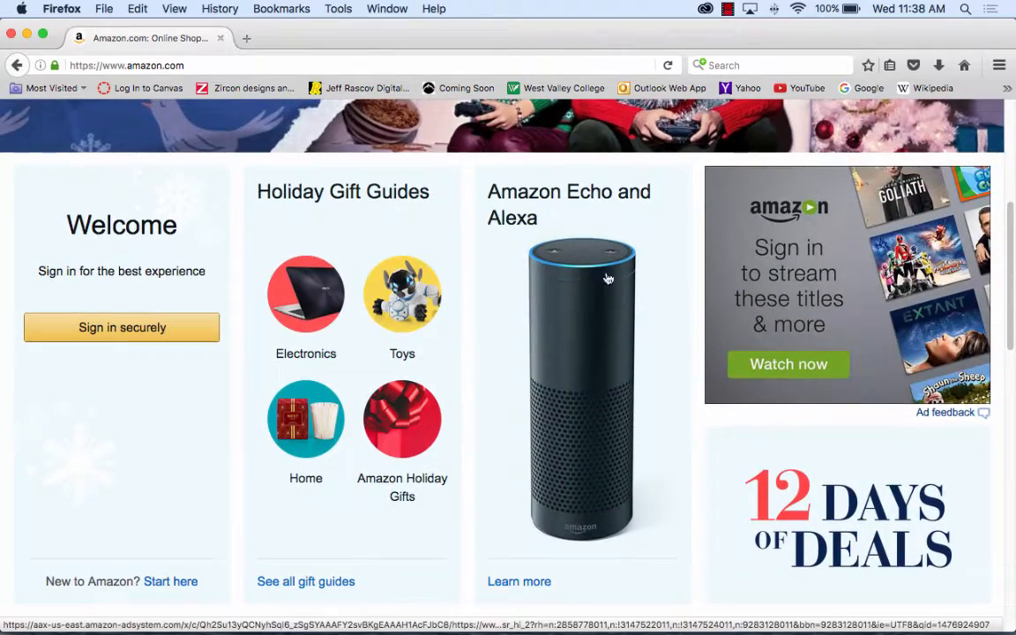
pyautogui.scroll(-10, 465, 358)
pyautogui.scroll(5, 460, 362)
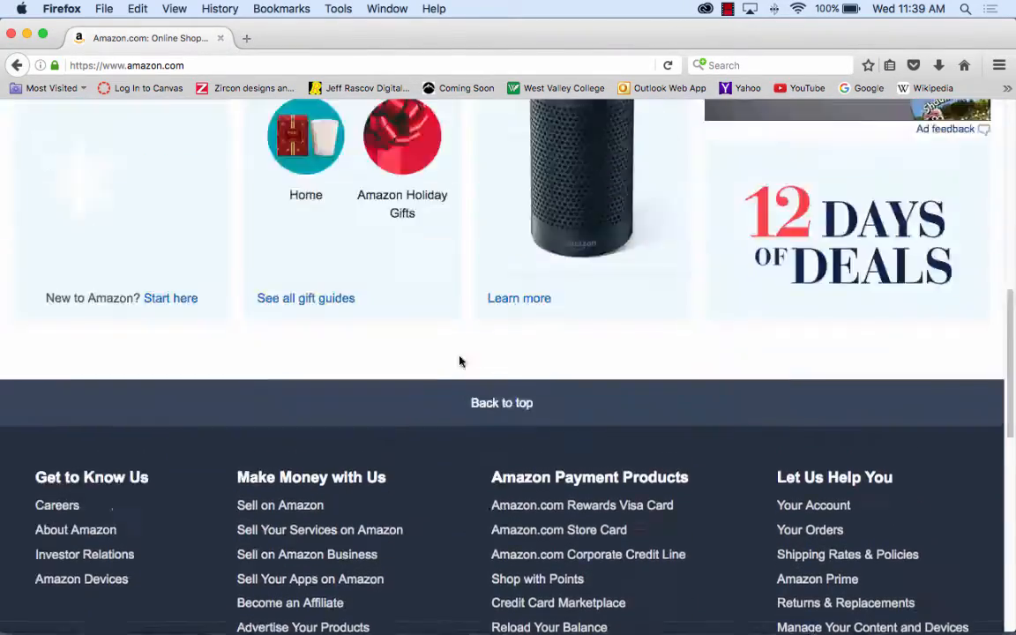
pyautogui.scroll(10, 459, 361)
# Visit yahoo.com to view the banner ad on its homepage, and close the browser window.
pyautogui.click(227, 64)
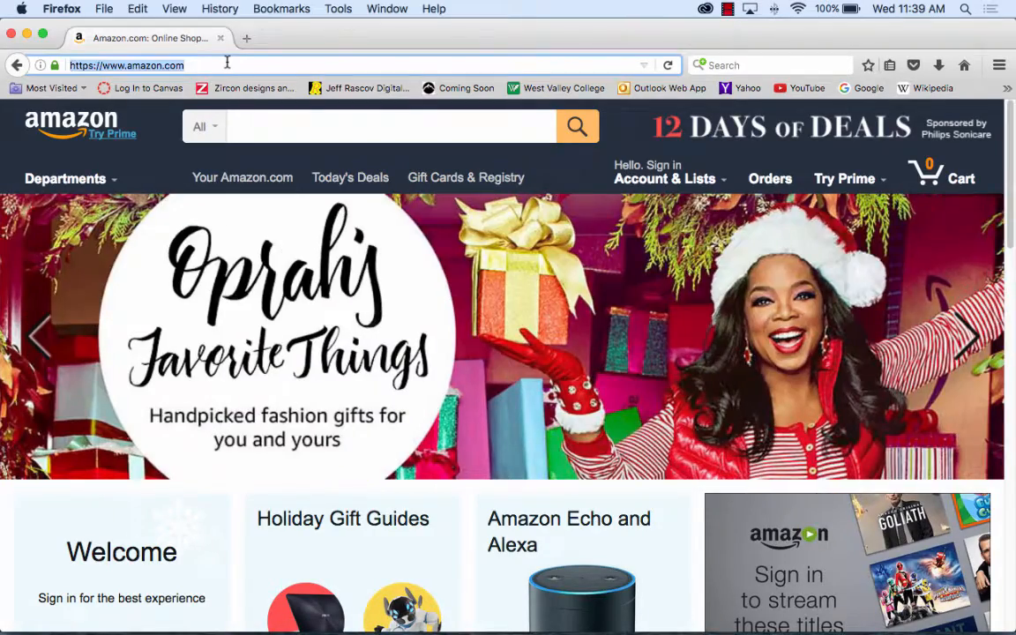
pyautogui.write('yahoo.com/')
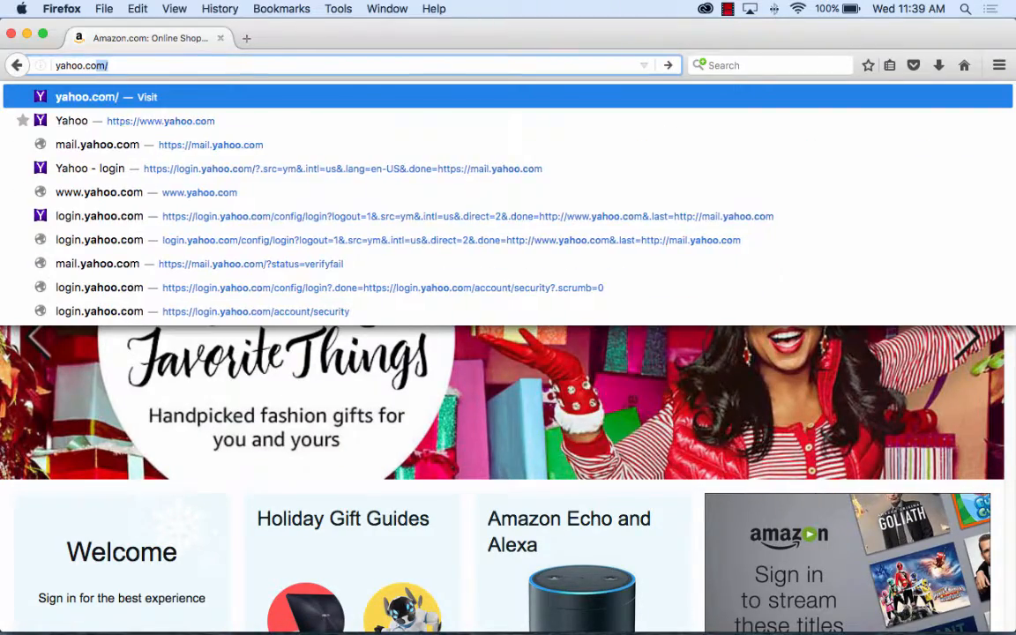
pyautogui.press('Return')
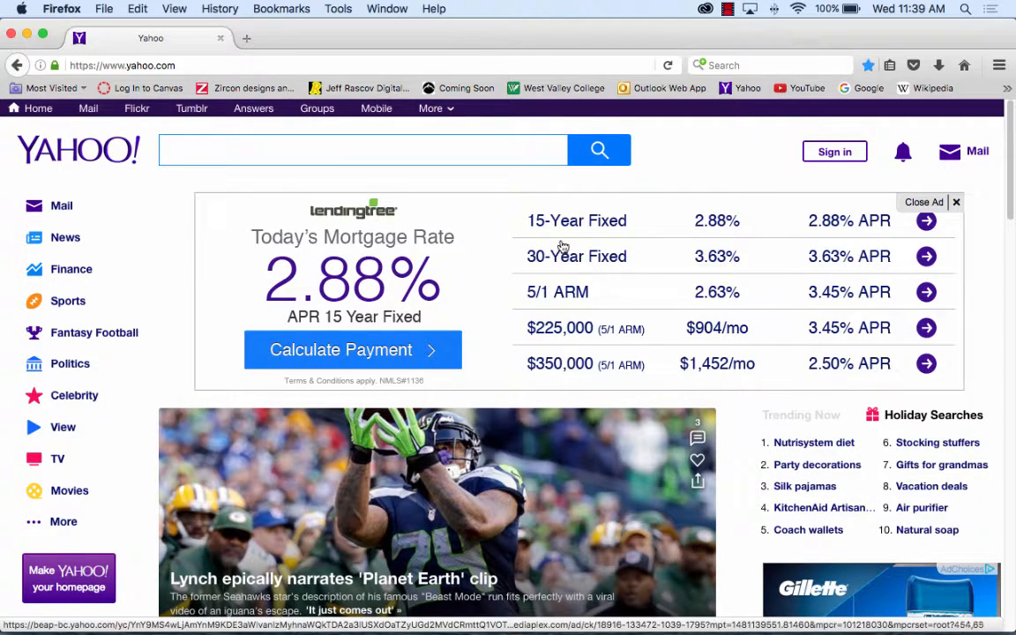
pyautogui.click(11, 34)
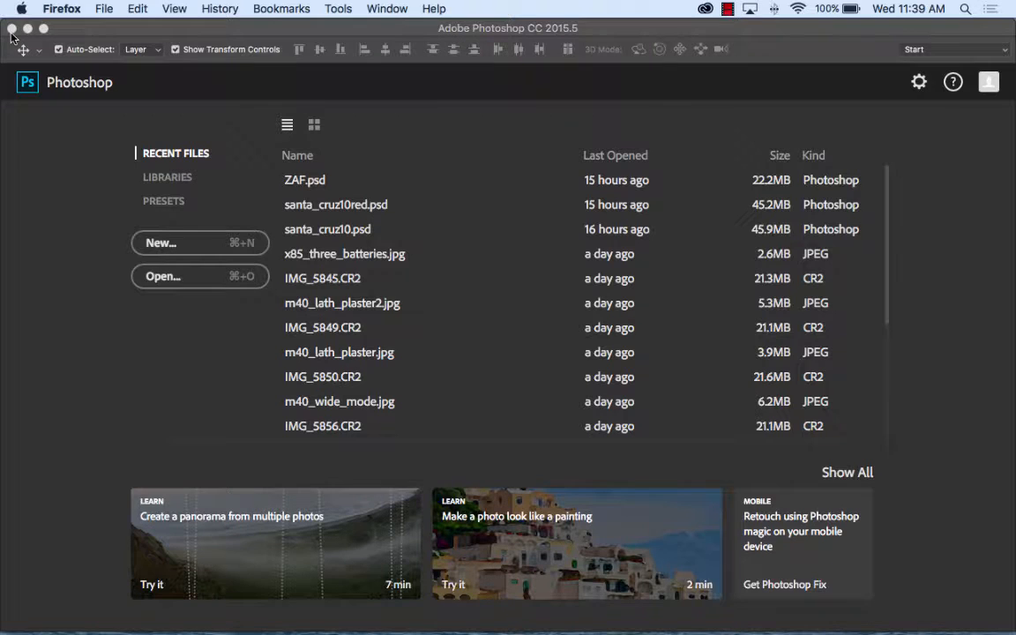
pyautogui.click(95, 8)
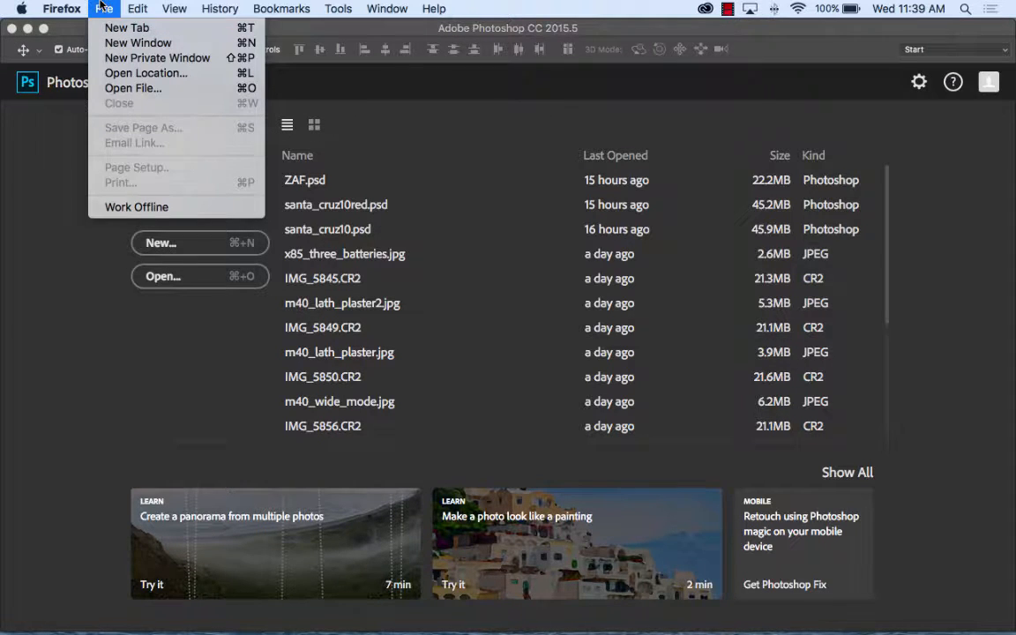
pyautogui.click(101, 6)
# Open a new Firefox window ready for a web address.
pyautogui.moveTo(265, 617)
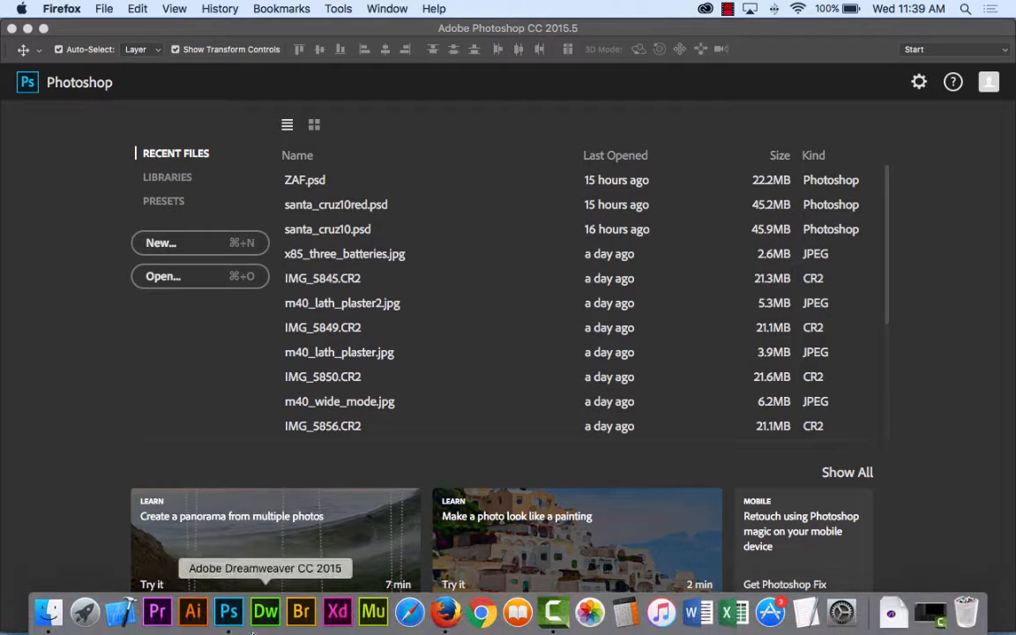
pyautogui.click(445, 610)
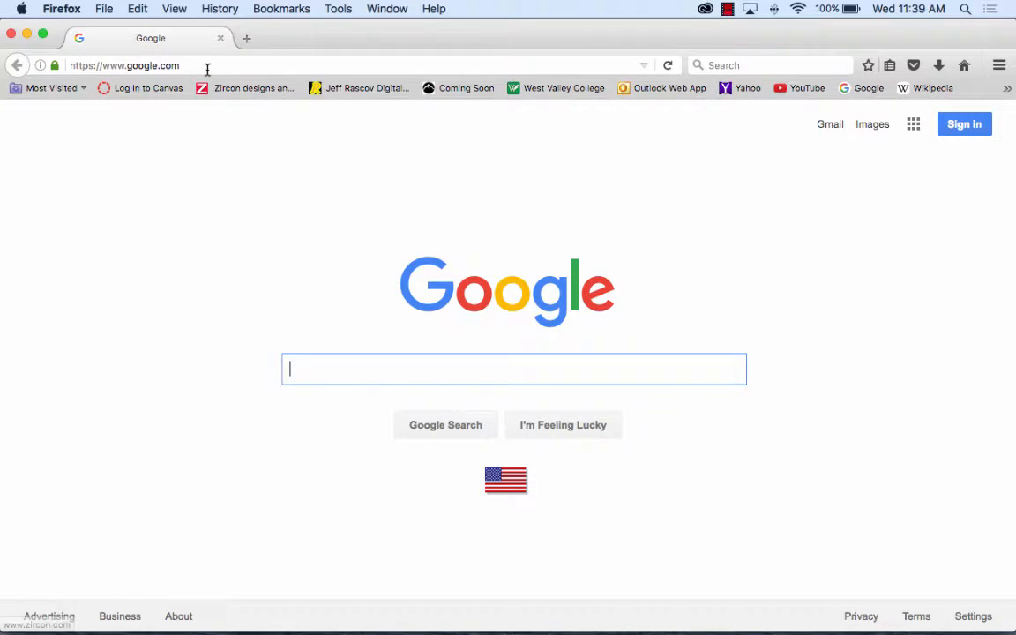
pyautogui.click(207, 65)
pyautogui.write('amazon.')
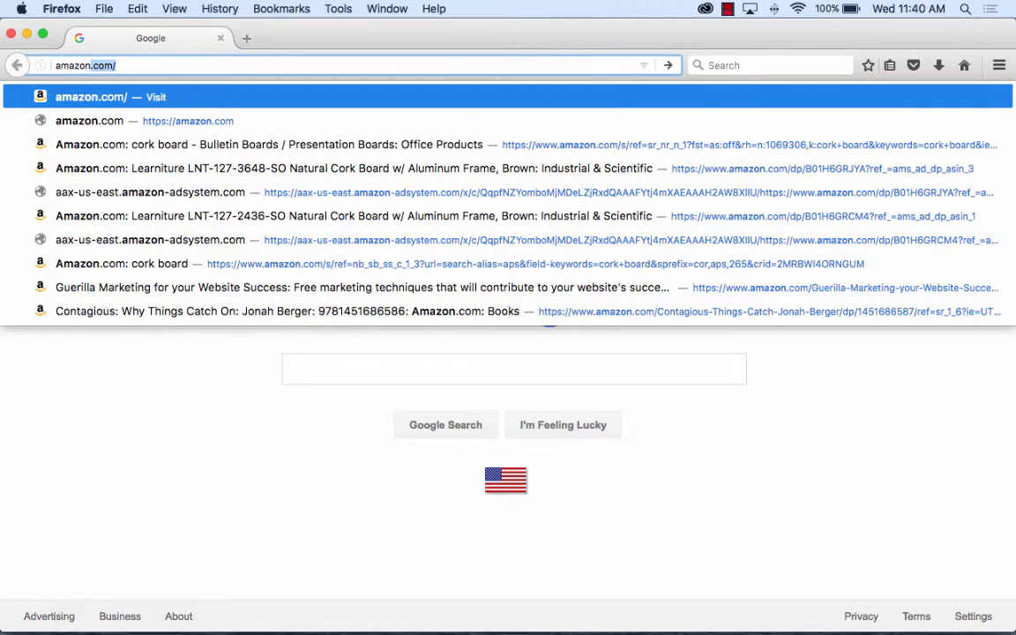
pyautogui.press('BackSpace')
pyautogui.press('BackSpace')
pyautogui.press('BackSpace')
pyautogui.press('BackSpace')
pyautogui.press('BackSpace')
pyautogui.press('BackSpace')
pyautogui.press('BackSpace')
pyautogui.press('BackSpace')
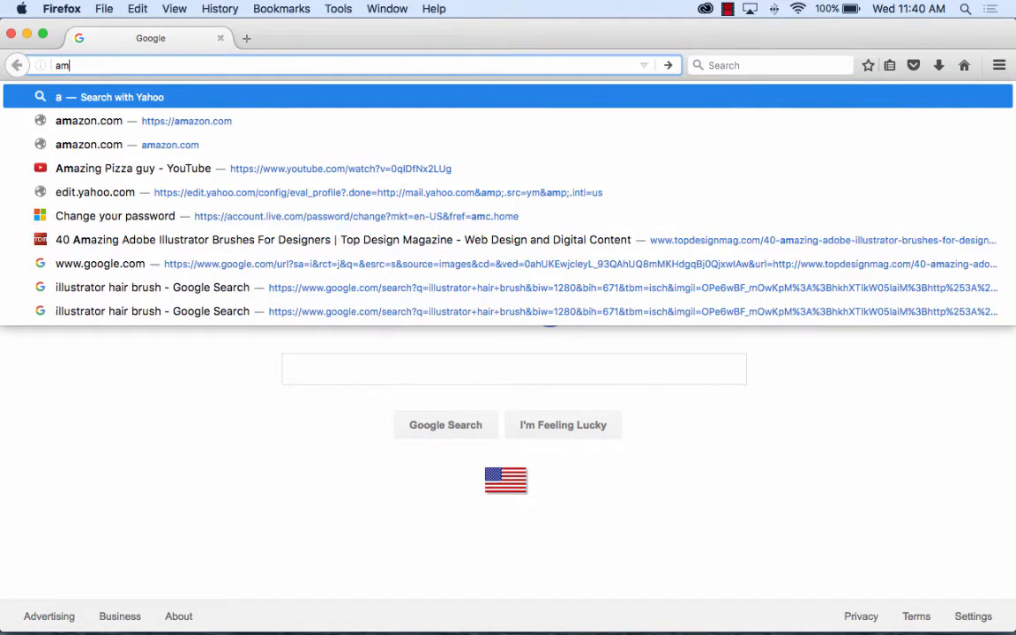
# Go to yahoo.com and search the web for "ads".
pyautogui.write('yahoo.com/')
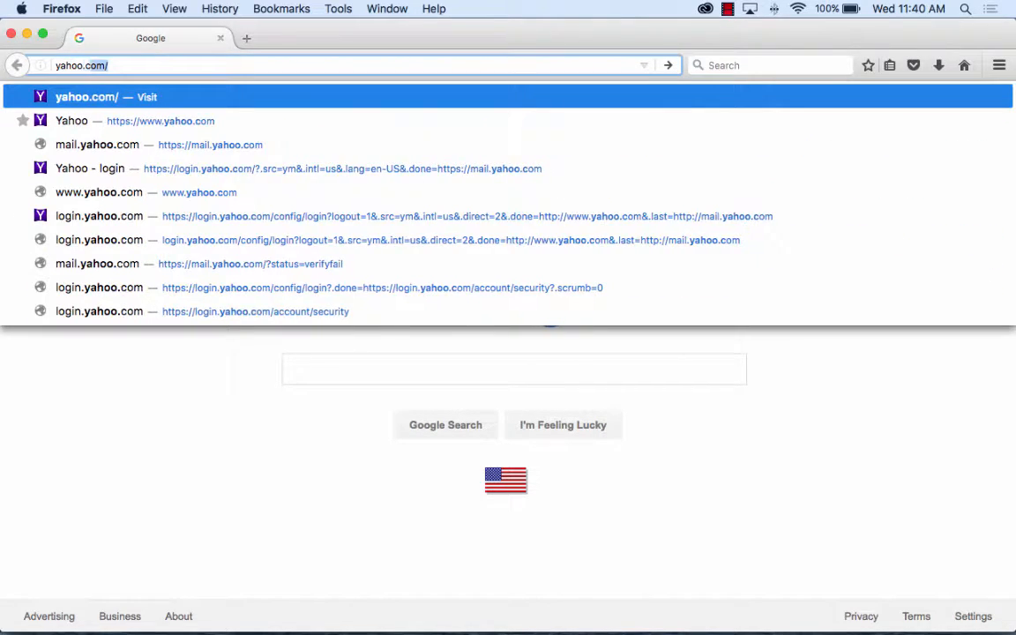
pyautogui.press('Return')
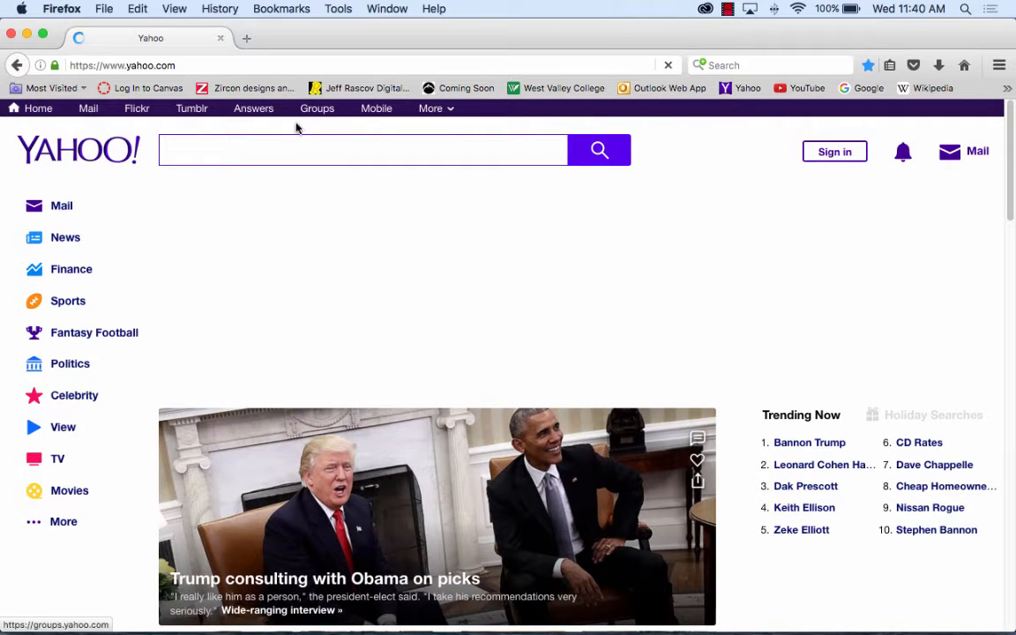
pyautogui.write('ads')
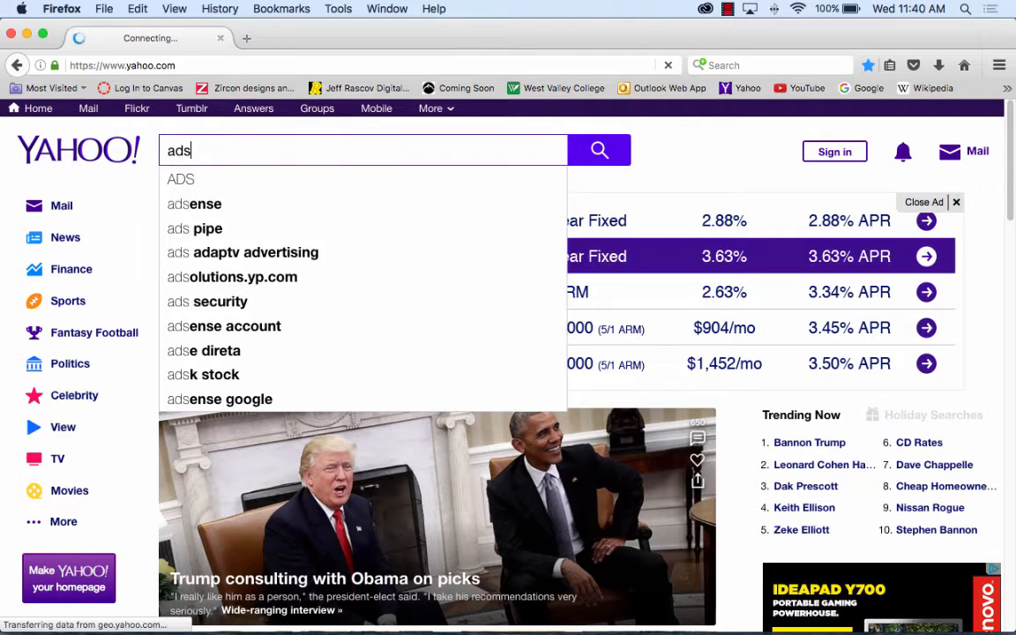
pyautogui.press('Return')
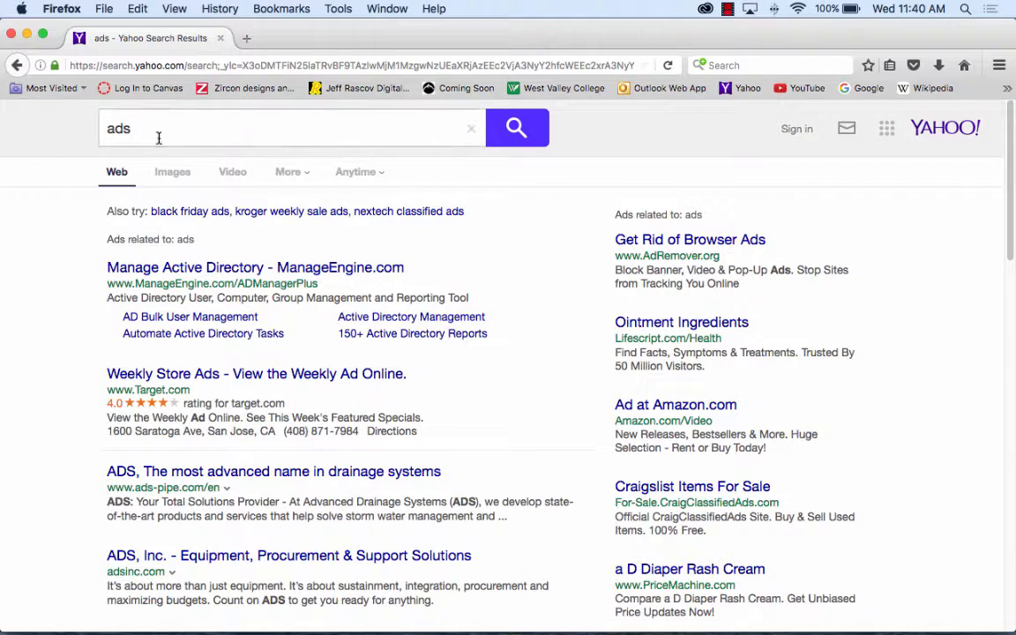
# Replace the search text with "yahoo ads requi" and run the suggested search "yahoo requirements".
pyautogui.moveTo(159, 138); pyautogui.dragTo(77, 124)
pyautogui.write('yahoo')
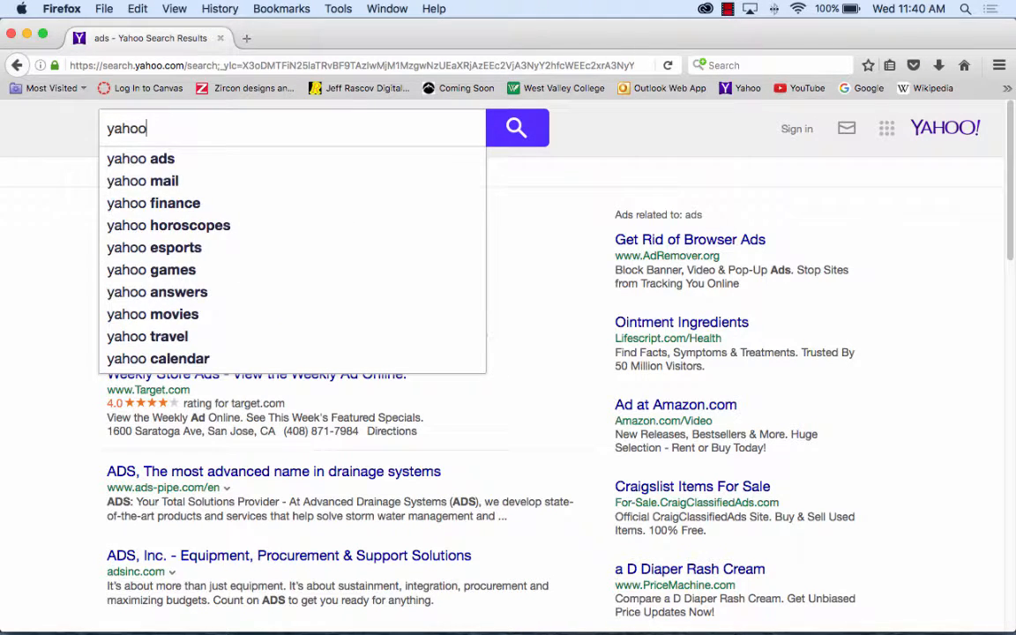
pyautogui.write(' ad')
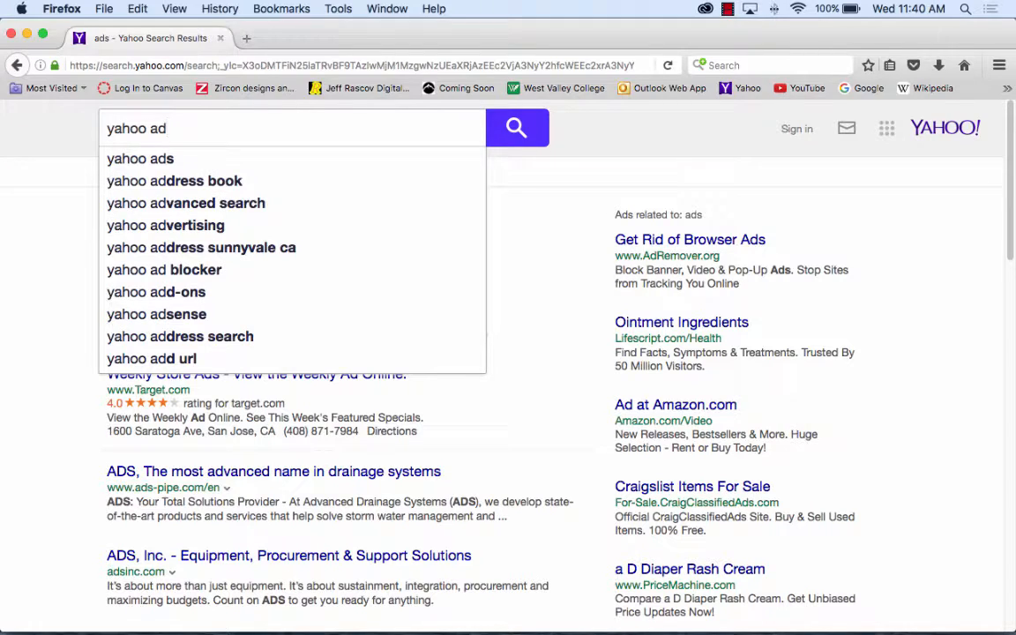
pyautogui.write('s')
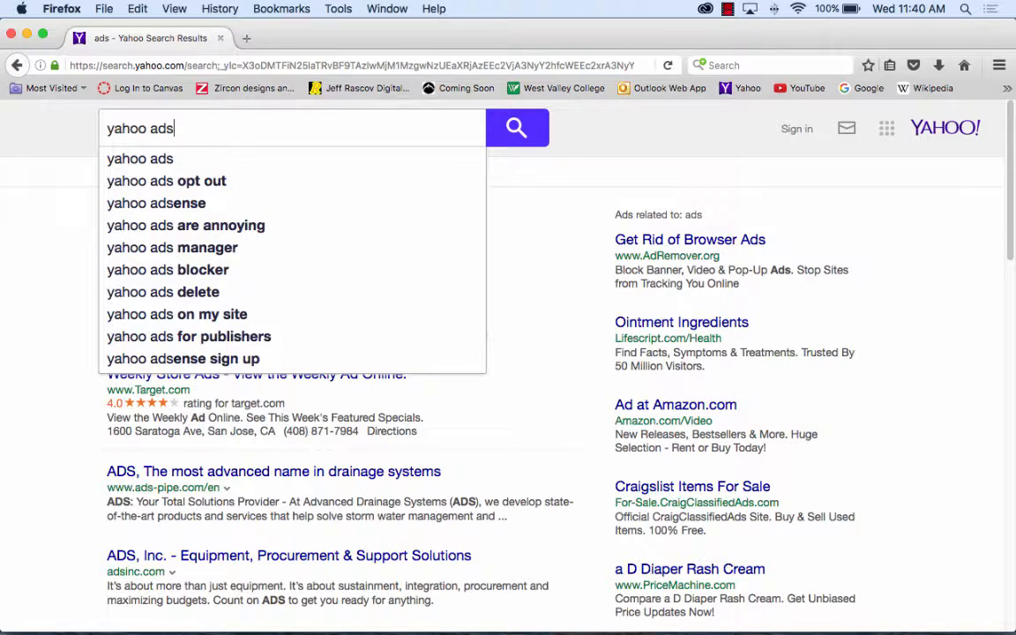
pyautogui.write(' requi')
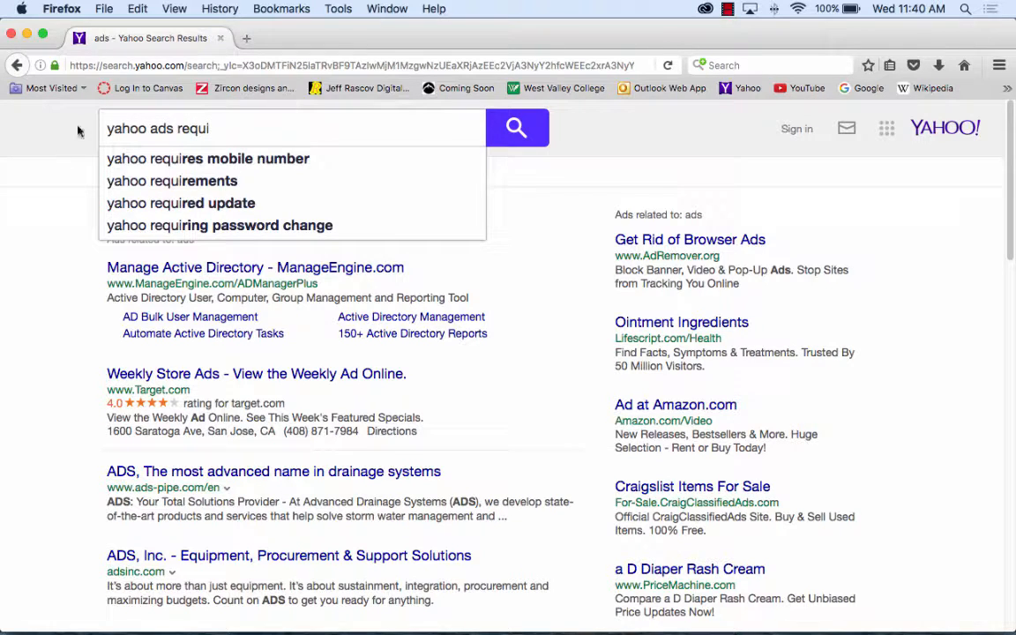
pyautogui.click(174, 183)
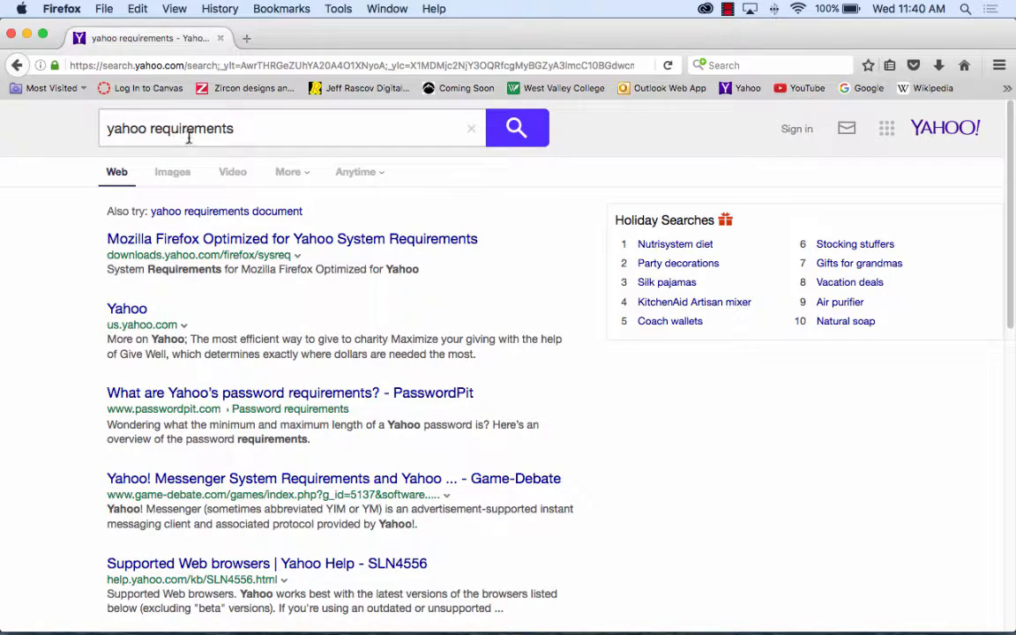
# Refine the search to "yahoo advertising requirements" and run it.
pyautogui.click(148, 129)
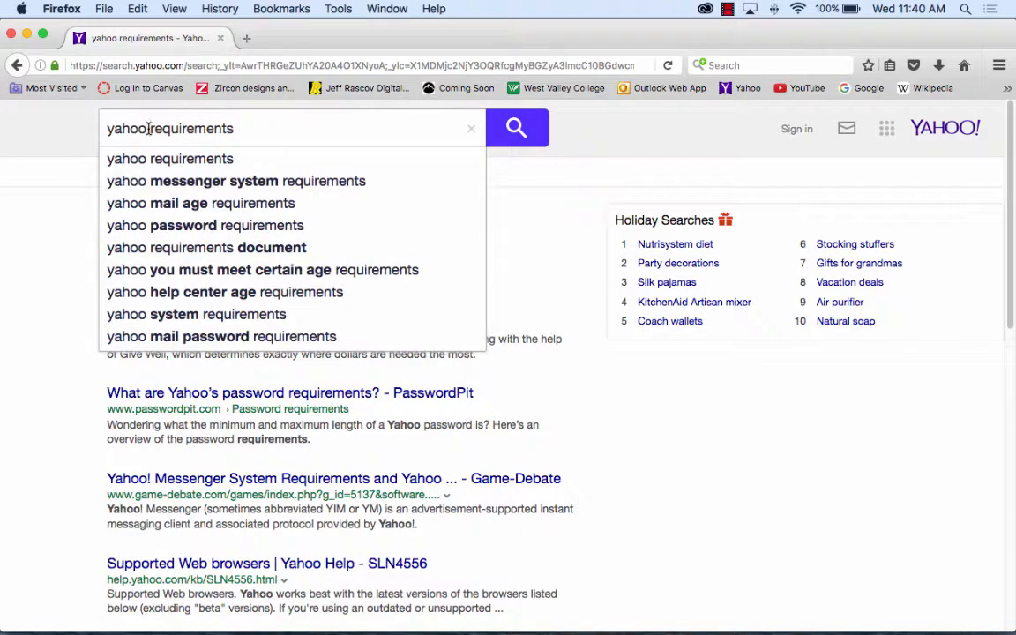
pyautogui.write('advertis')
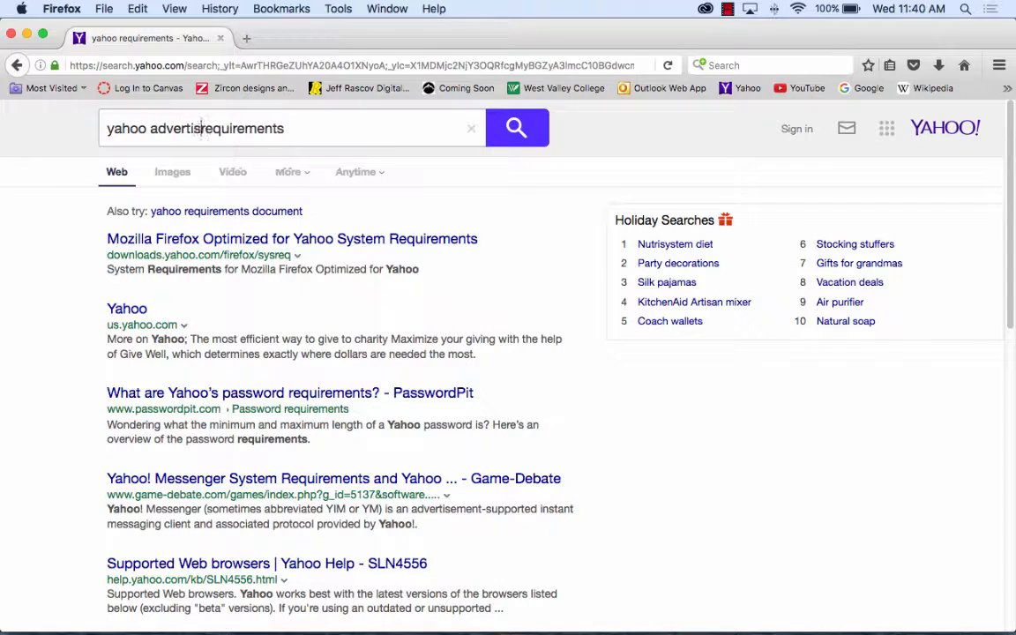
pyautogui.write('ing')
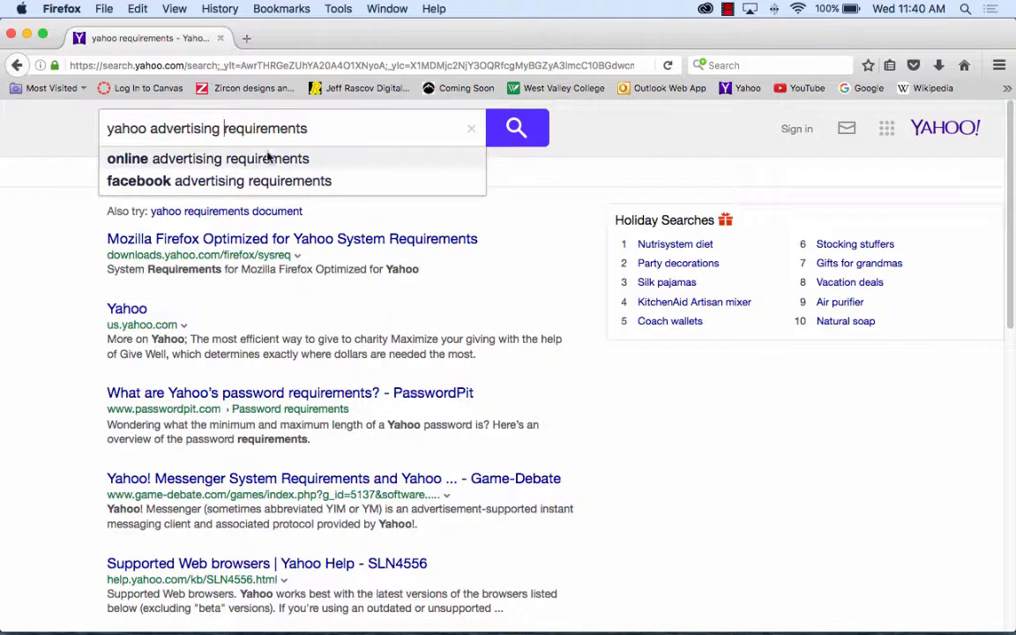
pyautogui.click(520, 128)
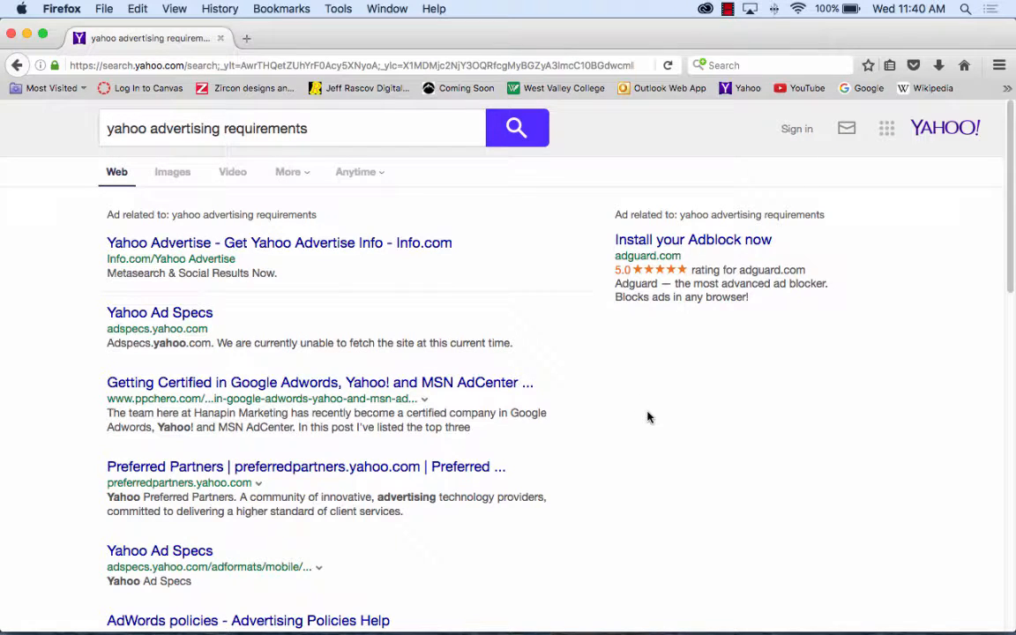
# Open the Yahoo Ad Specs result and look through the site's ad format categories.
pyautogui.click(176, 314)
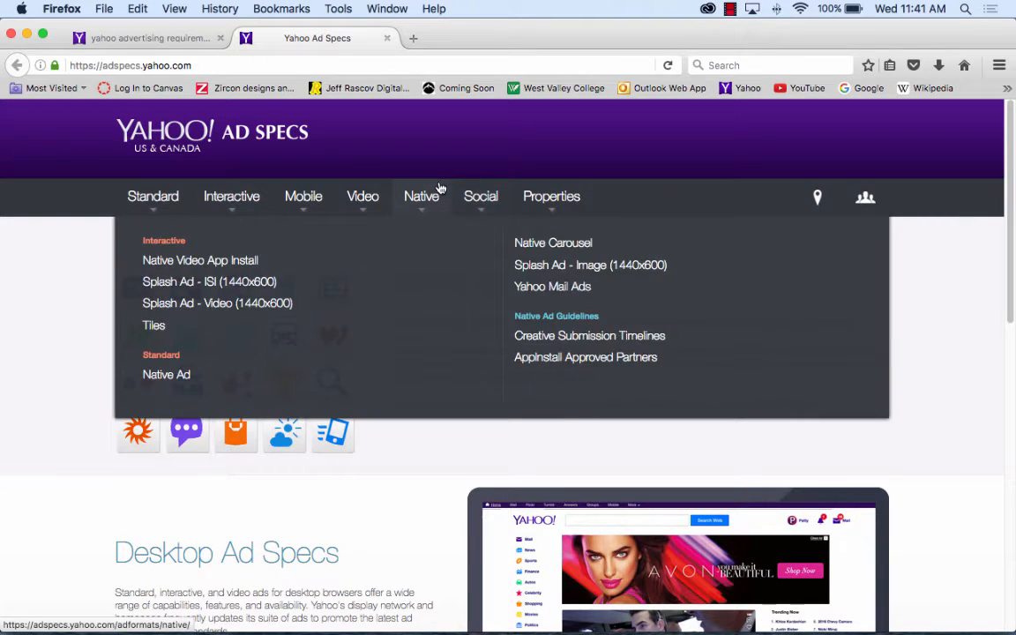
pyautogui.moveTo(253, 204)
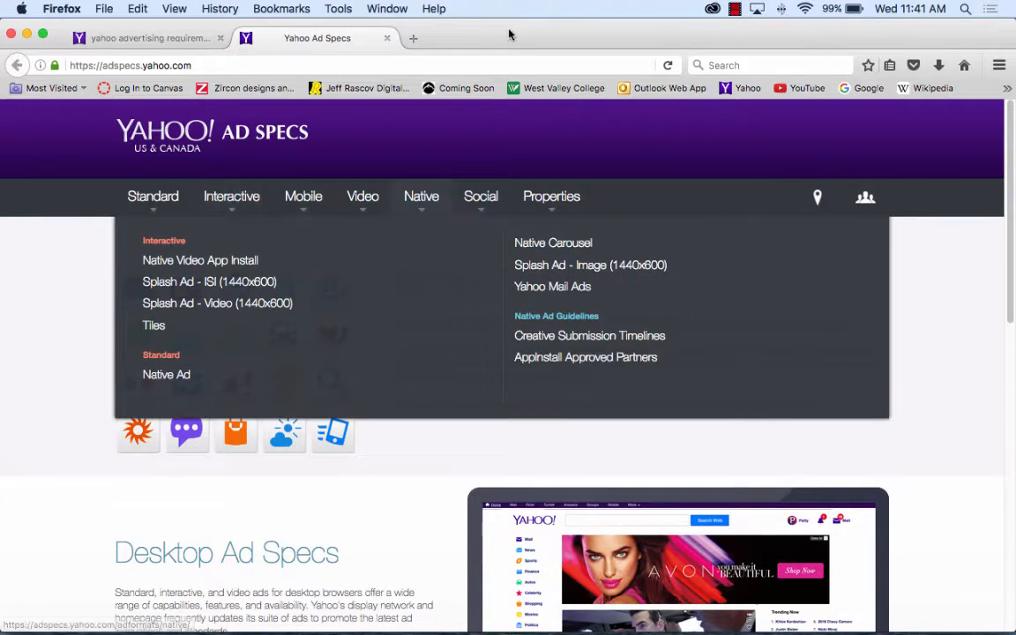
# Hide the browser to switch to Photoshop and create a new document 970 pixels wide and 250 pixels high.
pyautogui.click(55, 6)
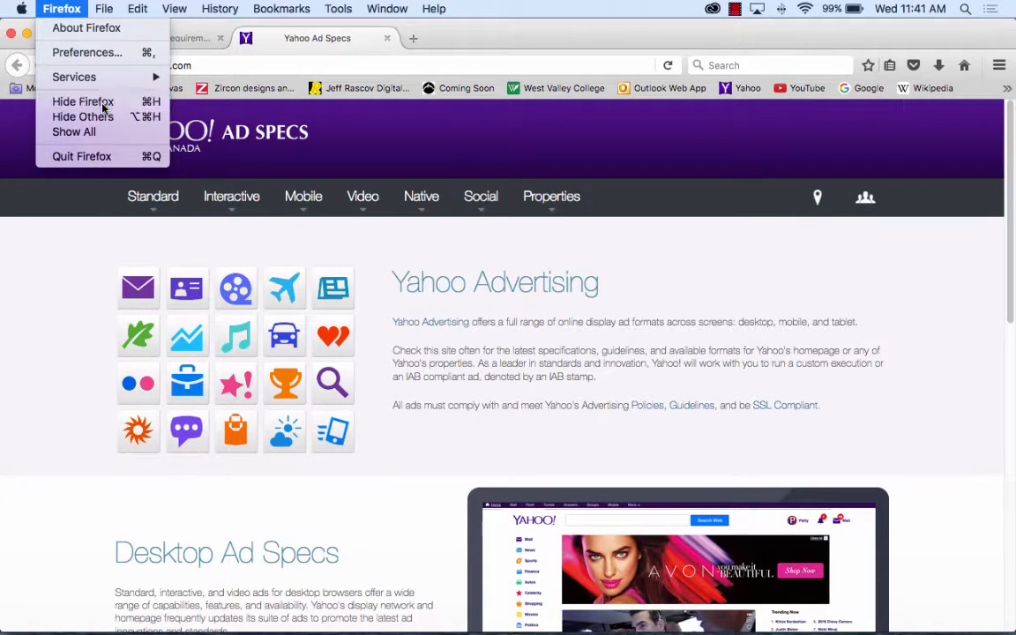
pyautogui.click(99, 102)
pyautogui.click(143, 9)
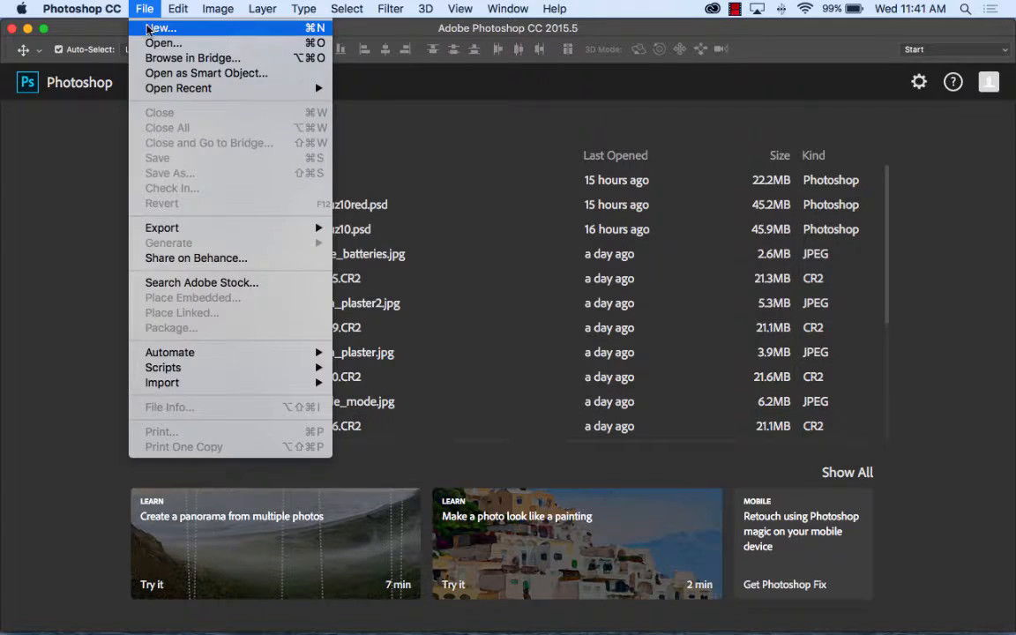
pyautogui.click(157, 28)
pyautogui.press('Tab')
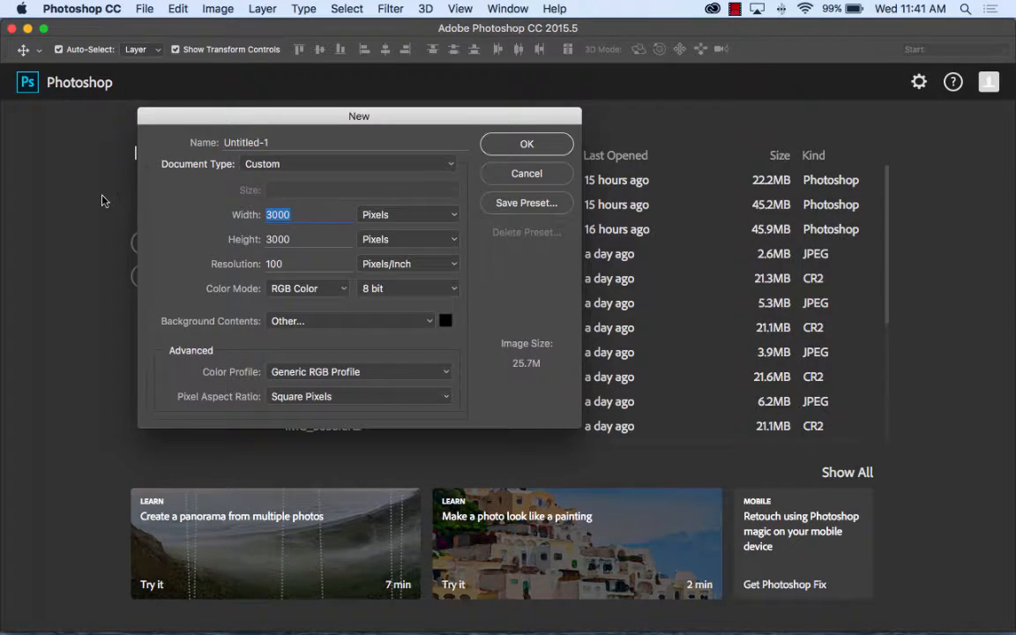
pyautogui.write('970')
pyautogui.press('Tab')
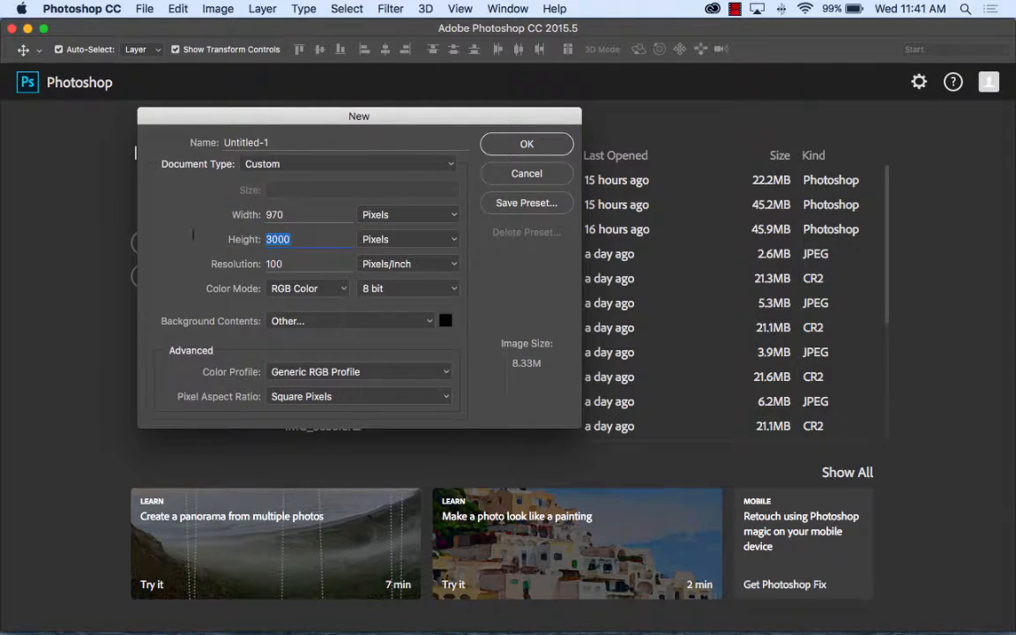
pyautogui.write('250')
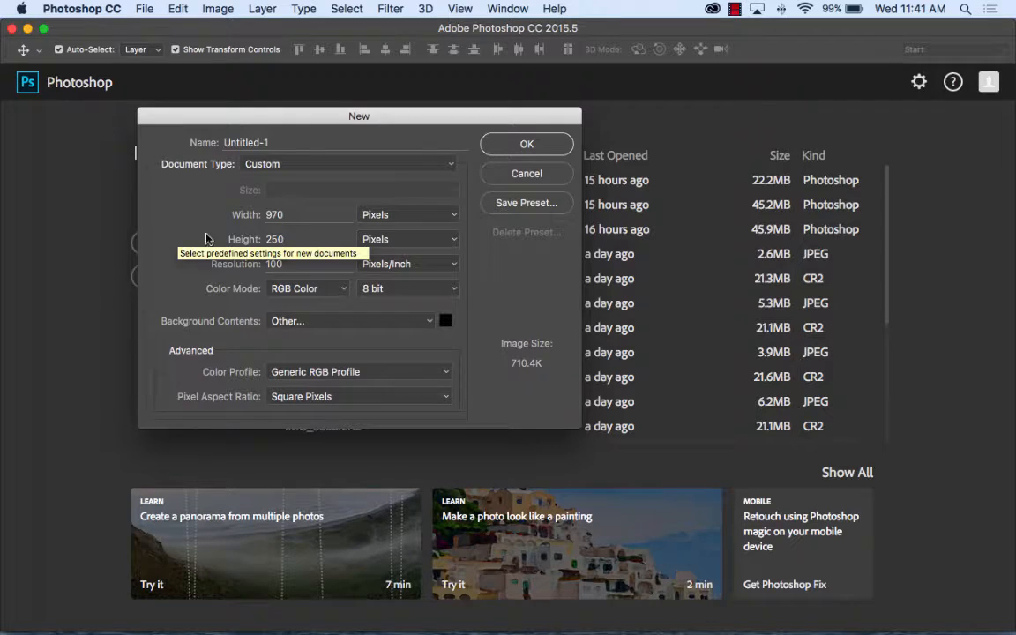
pyautogui.click(512, 143)
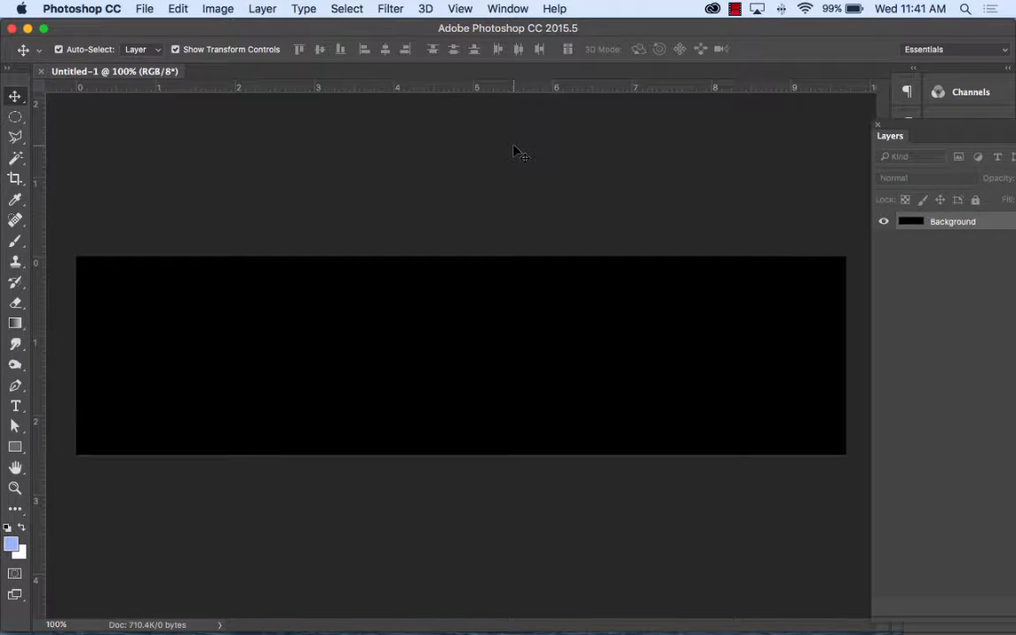
# Fill the black background layer with white using the Fill command.
pyautogui.click(179, 8)
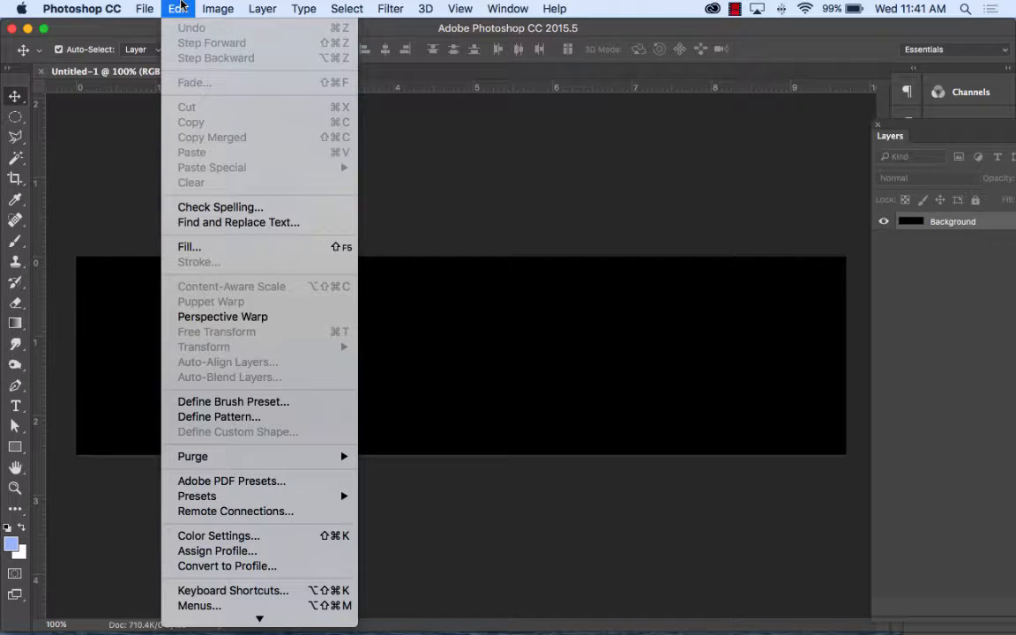
pyautogui.click(231, 247)
pyautogui.click(306, 184)
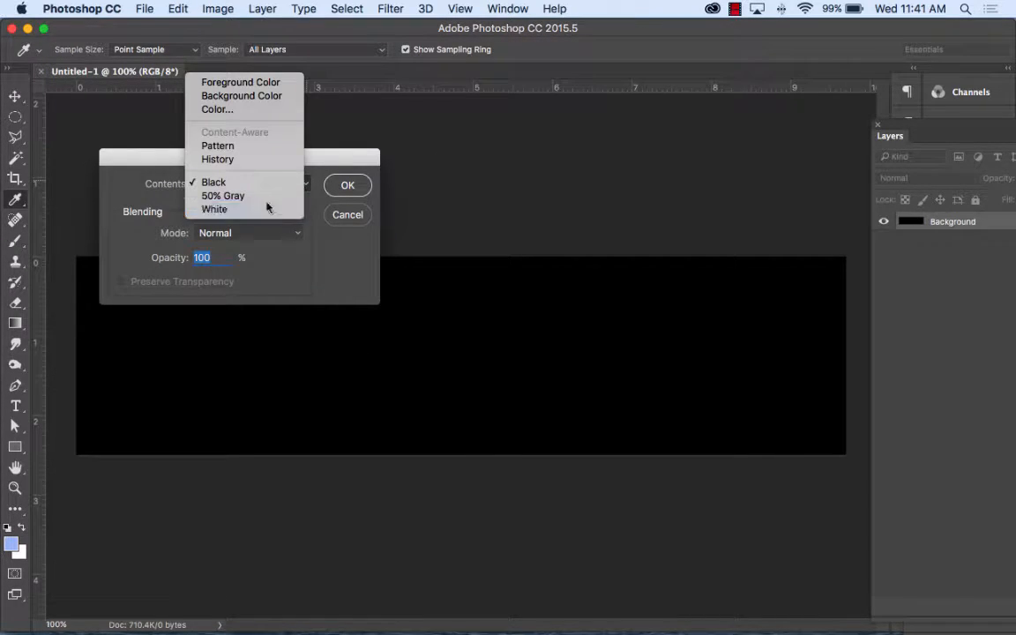
pyautogui.click(263, 210)
pyautogui.click(363, 183)
pyautogui.press('v')
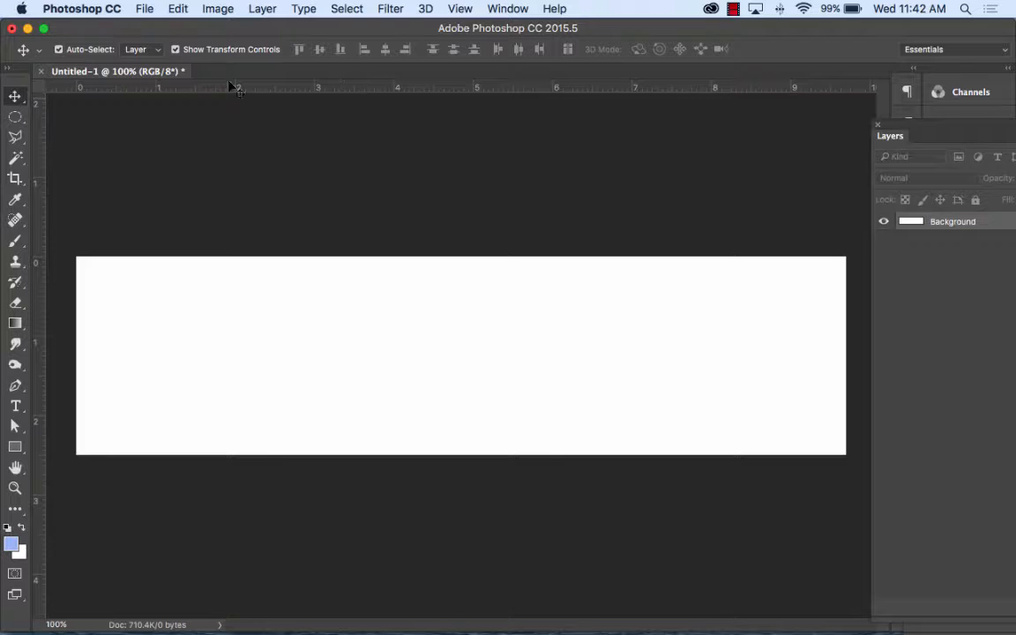
# Set up the Brush tool with the default black and white colours and a 22 px brush size.
pyautogui.click(14, 241)
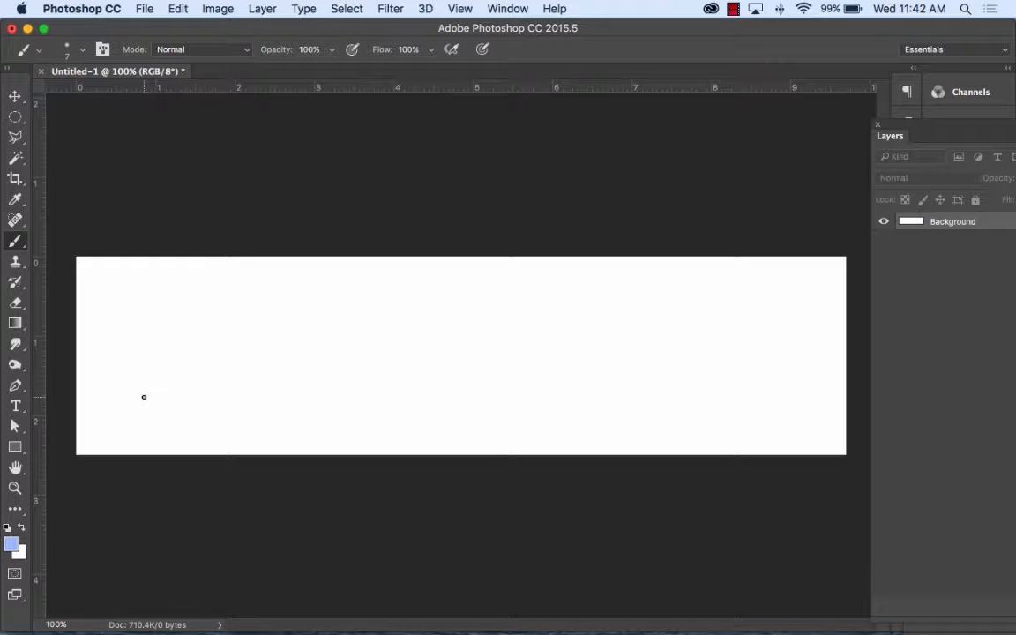
pyautogui.click(178, 9)
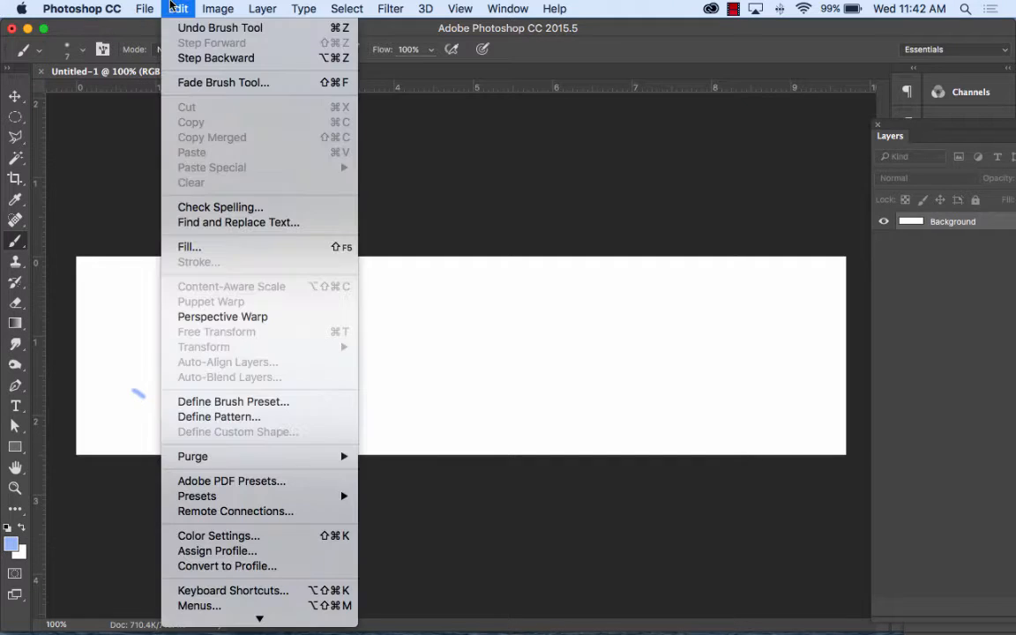
pyautogui.click(183, 28)
pyautogui.click(7, 528)
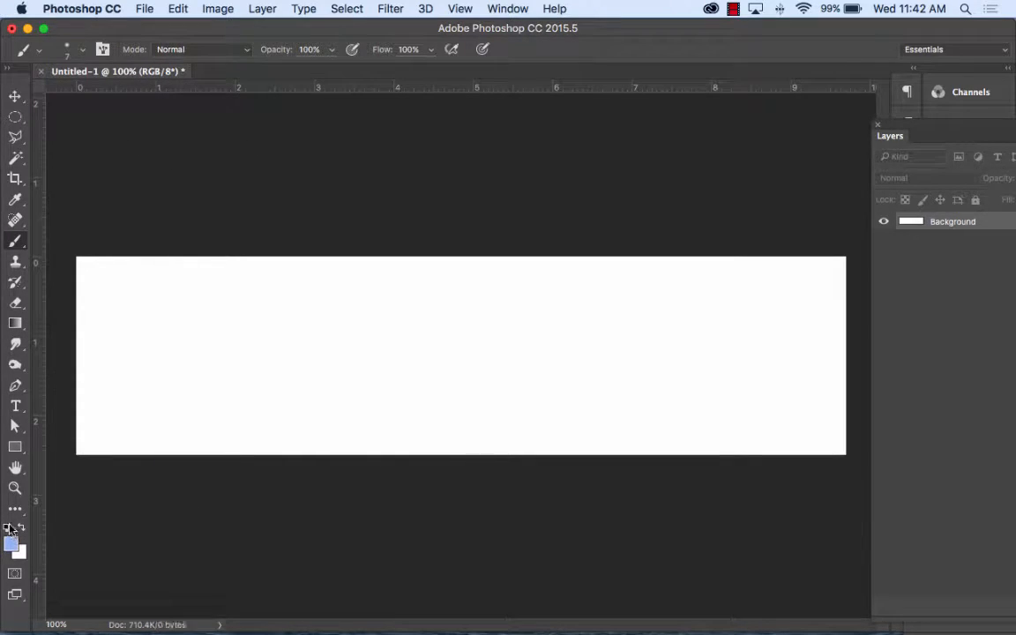
pyautogui.click(85, 56)
pyautogui.moveTo(91, 98); pyautogui.dragTo(98, 103)
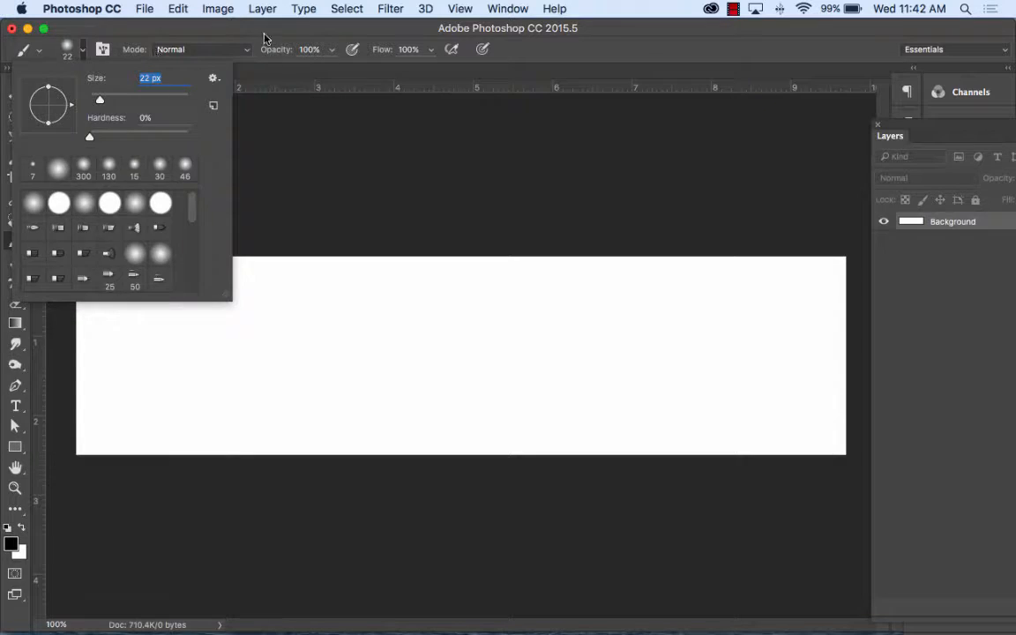
pyautogui.press('Return')
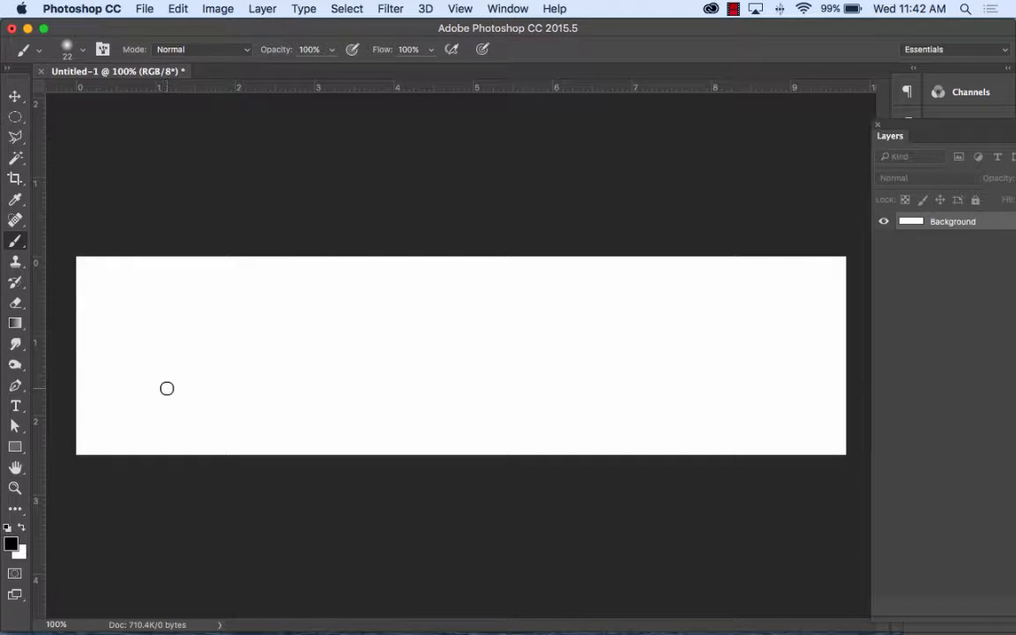
# Paint a short black test stroke in the lower-left area of the banner and undo it.
pyautogui.moveTo(166, 388)
pyautogui.mouseDown()
pyautogui.moveTo(149, 368)
pyautogui.moveTo(139, 401)
pyautogui.mouseUp()
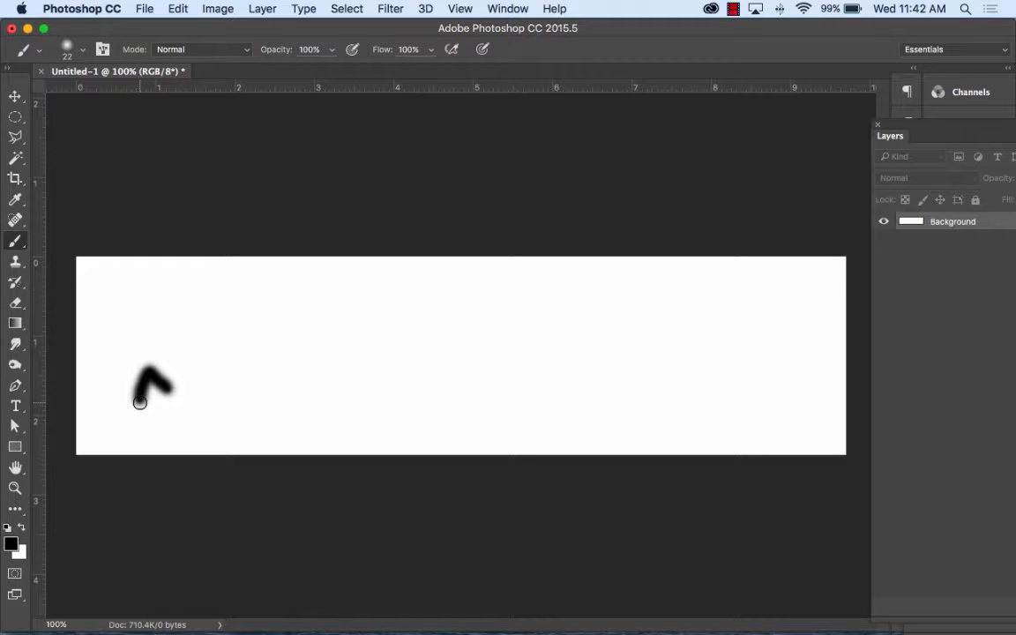
pyautogui.click(179, 8)
pyautogui.click(185, 8)
pyautogui.click(185, 9)
pyautogui.click(176, 28)
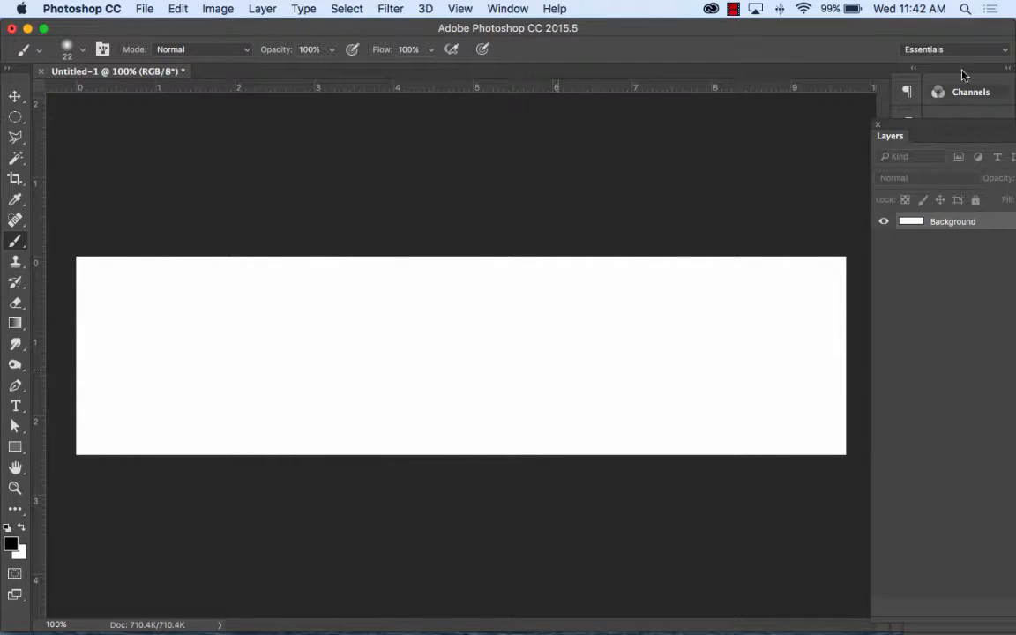
# Add a new empty layer above the background and shrink the floating Layers panel so it covers less of the banner.
pyautogui.moveTo(930, 127); pyautogui.dragTo(792, 106)
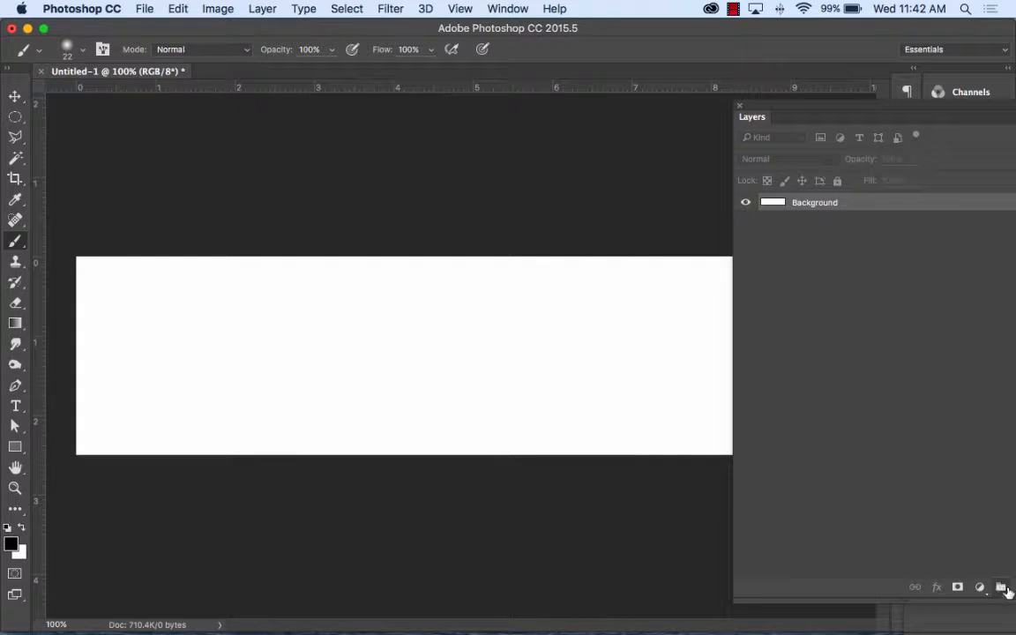
pyautogui.moveTo(898, 104); pyautogui.dragTo(832, 137)
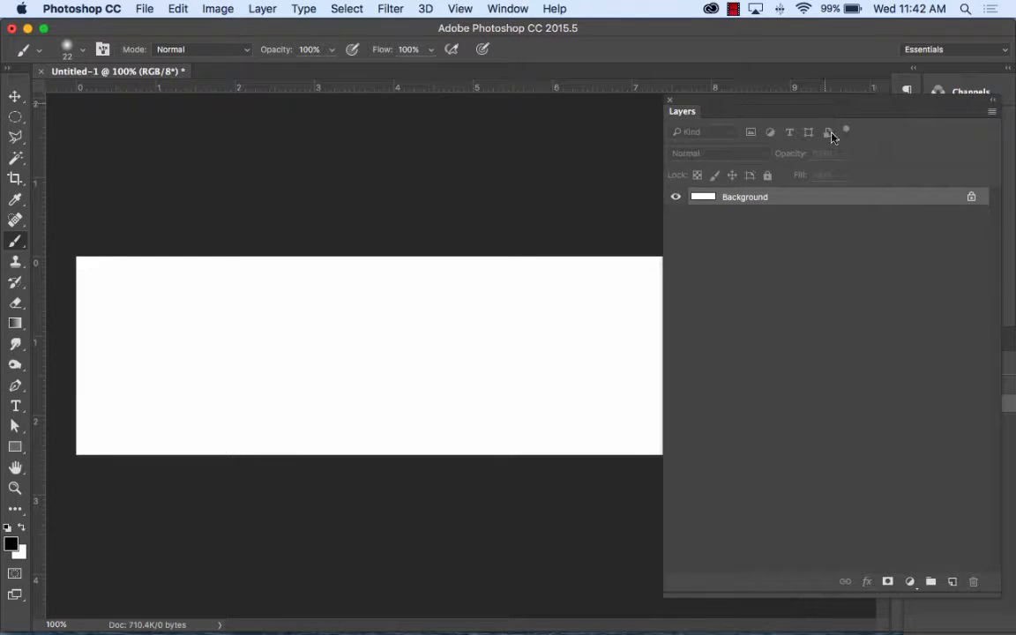
pyautogui.click(955, 584)
pyautogui.moveTo(794, 96)
pyautogui.mouseDown()
pyautogui.moveTo(774, 84)
pyautogui.moveTo(794, 88)
pyautogui.mouseUp()
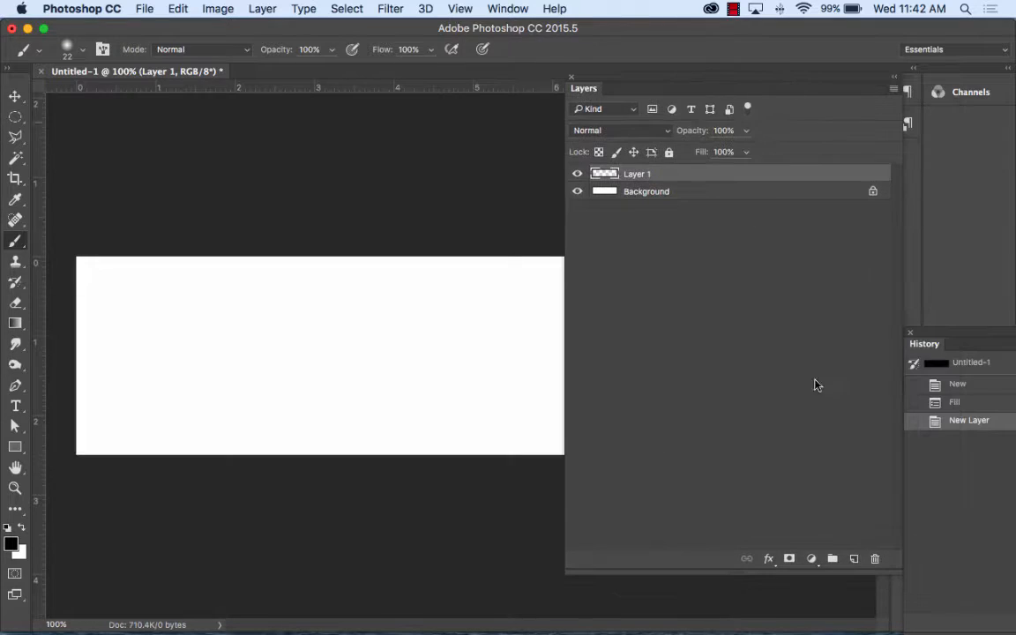
pyautogui.moveTo(901, 575); pyautogui.dragTo(755, 431)
pyautogui.moveTo(608, 88); pyautogui.dragTo(801, 141)
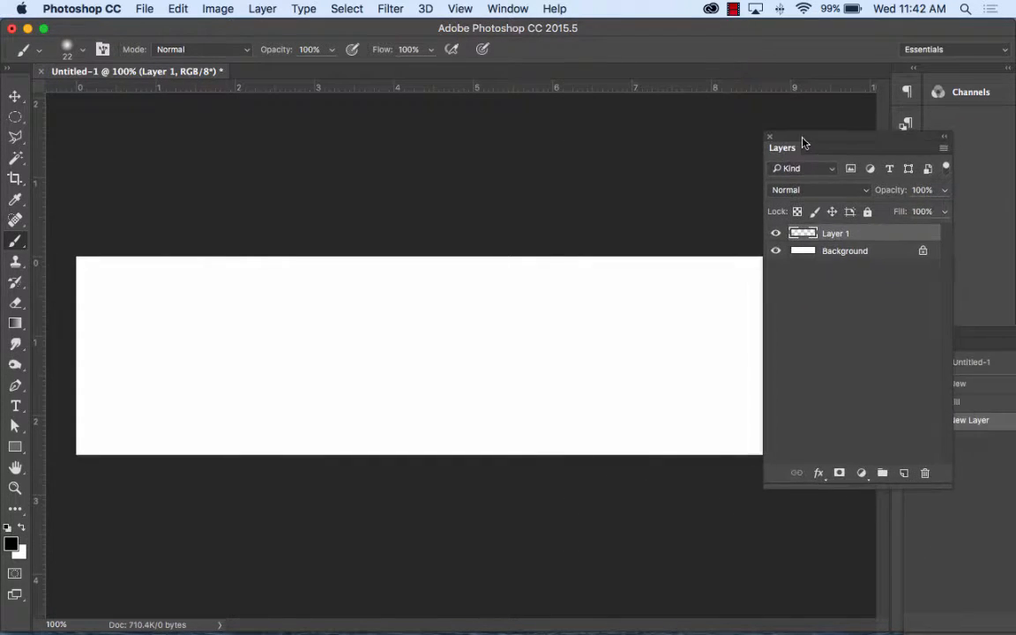
# Paint a small black fish with tail, fin, eye and mouth in the banner's lower-left area using a 17 px brush.
pyautogui.click(73, 44)
pyautogui.moveTo(99, 104); pyautogui.dragTo(98, 104)
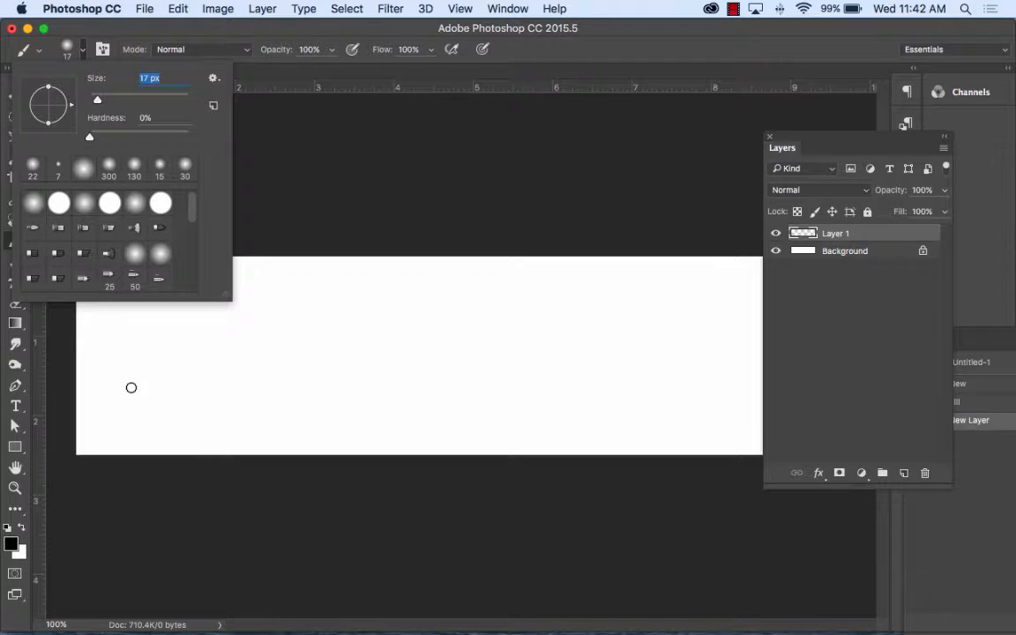
pyautogui.moveTo(131, 388)
pyautogui.mouseDown()
pyautogui.moveTo(148, 401)
pyautogui.moveTo(202, 384)
pyautogui.moveTo(234, 390)
pyautogui.moveTo(240, 405)
pyautogui.moveTo(202, 428)
pyautogui.moveTo(146, 419)
pyautogui.moveTo(116, 429)
pyautogui.moveTo(128, 415)
pyautogui.moveTo(117, 385)
pyautogui.moveTo(143, 393)
pyautogui.mouseUp()
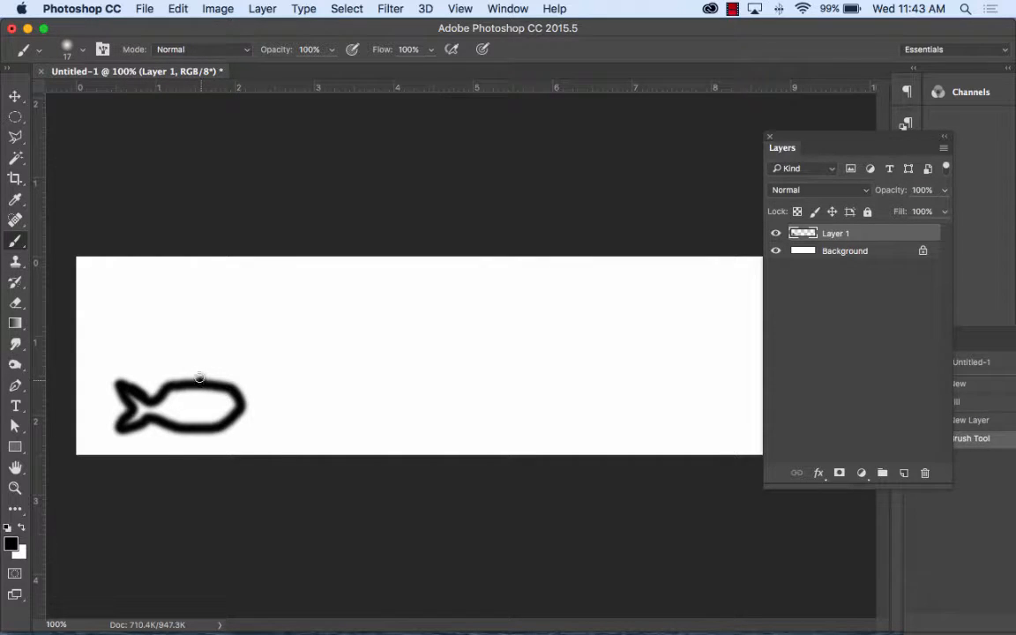
pyautogui.moveTo(199, 377)
pyautogui.mouseDown()
pyautogui.moveTo(188, 365)
pyautogui.moveTo(208, 378)
pyautogui.mouseUp()
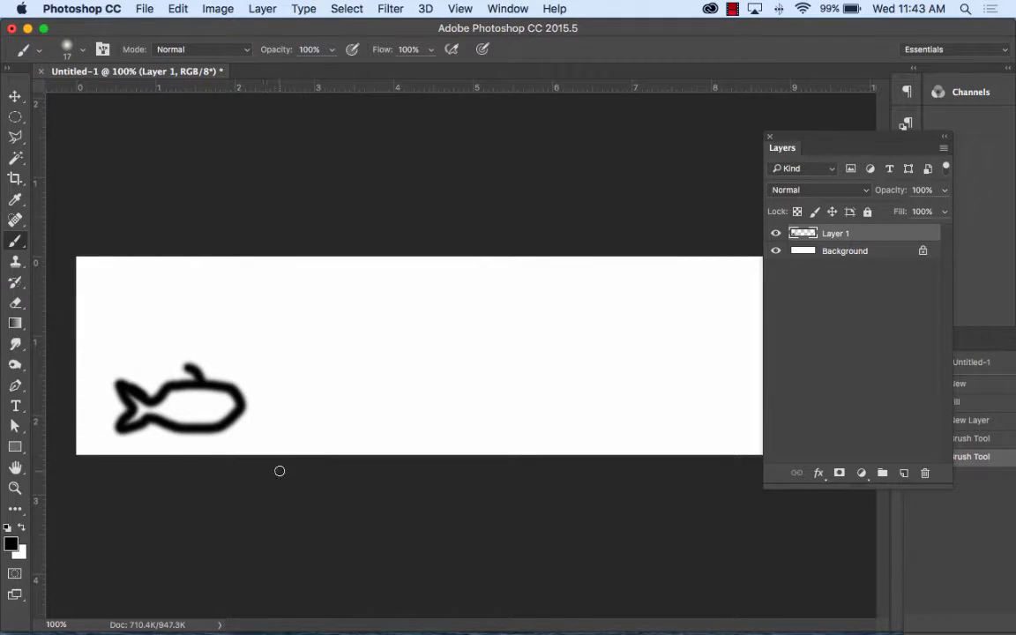
pyautogui.click(208, 403)
pyautogui.moveTo(177, 374); pyautogui.dragTo(198, 377)
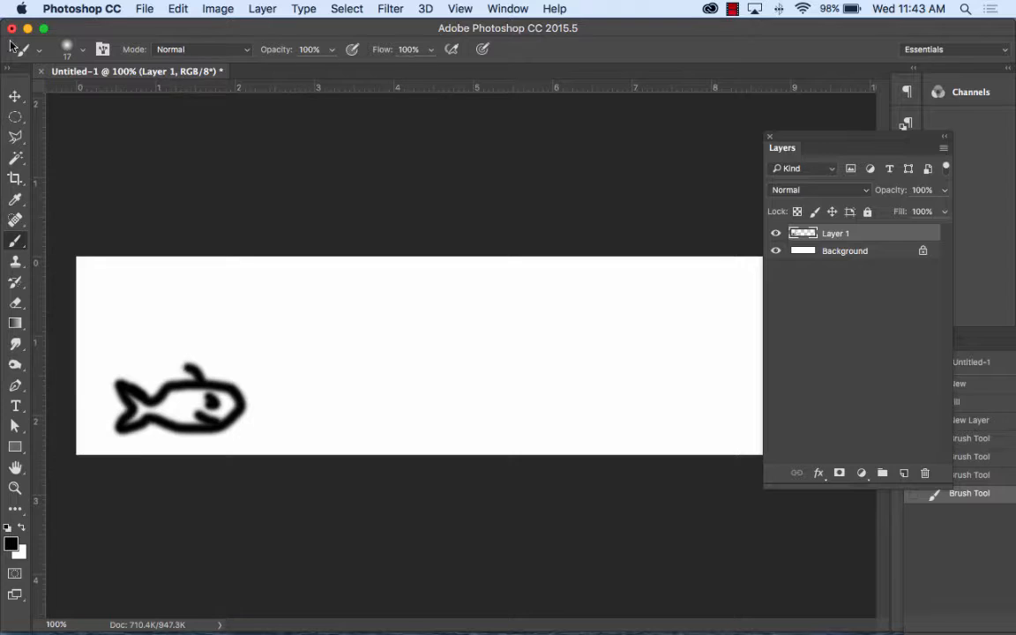
# Duplicate the fish layer four times to form an evenly spaced row of five, with the last fish running past the banner's right edge.
pyautogui.click(15, 97)
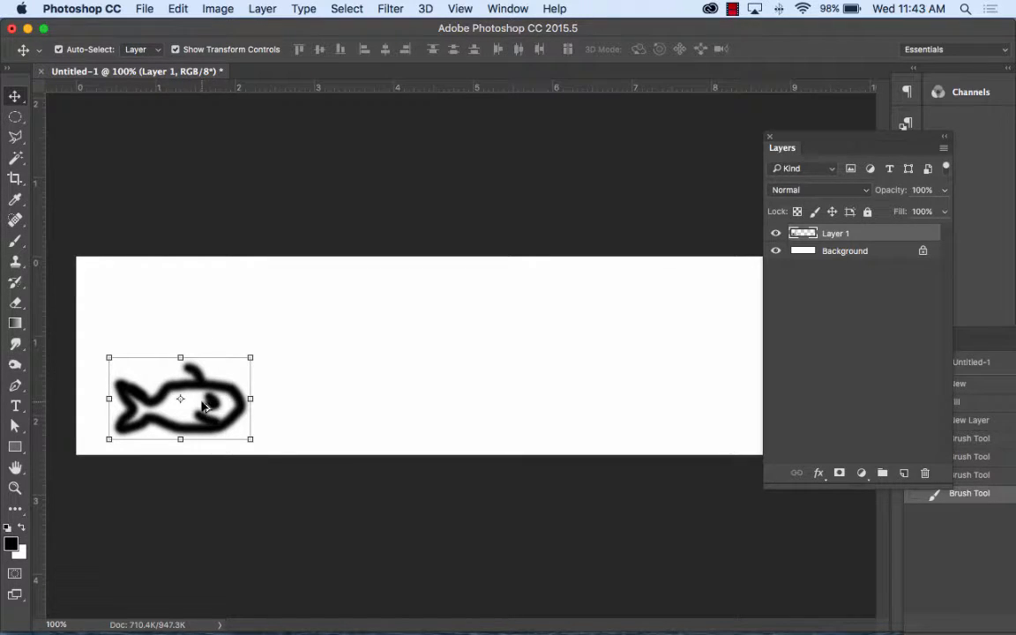
pyautogui.moveTo(202, 400); pyautogui.dragTo(347, 412)
pyautogui.keyDown('alt'); pyautogui.moveTo(208, 389); pyautogui.dragTo(705, 389); pyautogui.keyUp('alt')
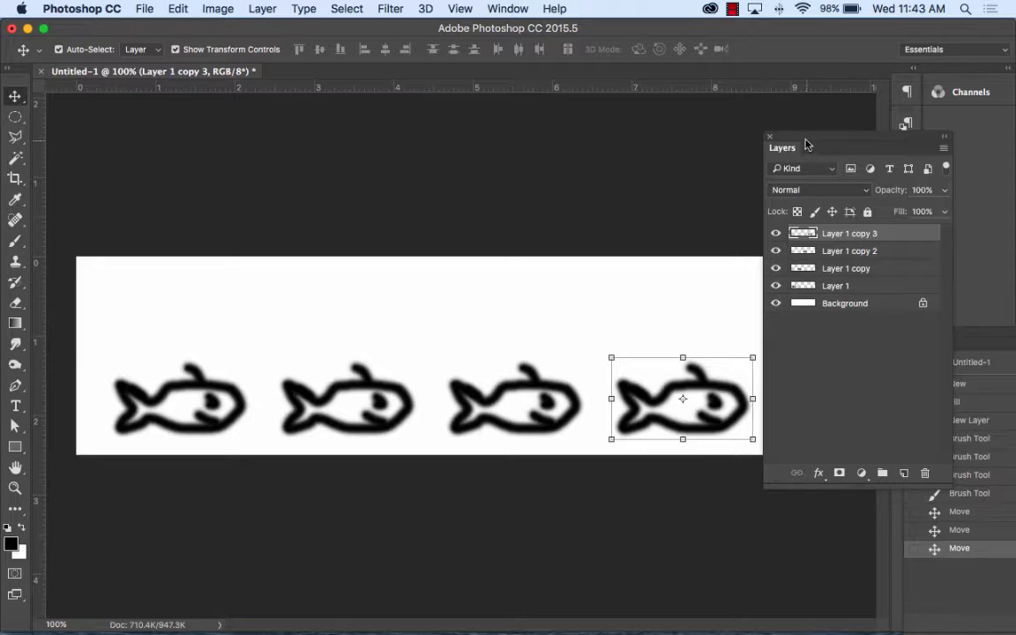
pyautogui.moveTo(805, 144); pyautogui.dragTo(918, 148)
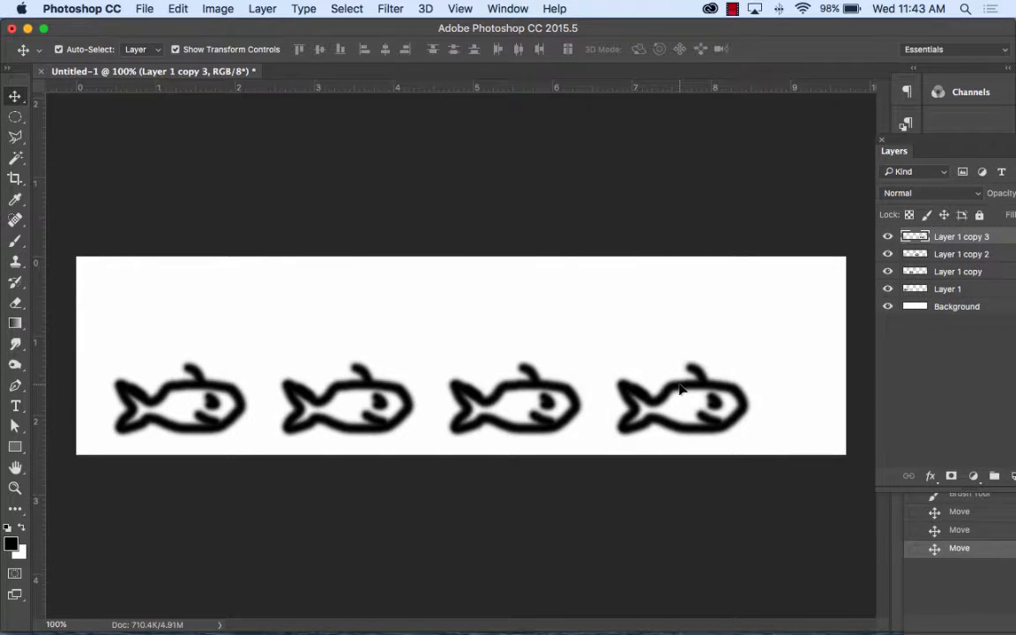
pyautogui.moveTo(680, 389); pyautogui.dragTo(849, 387)
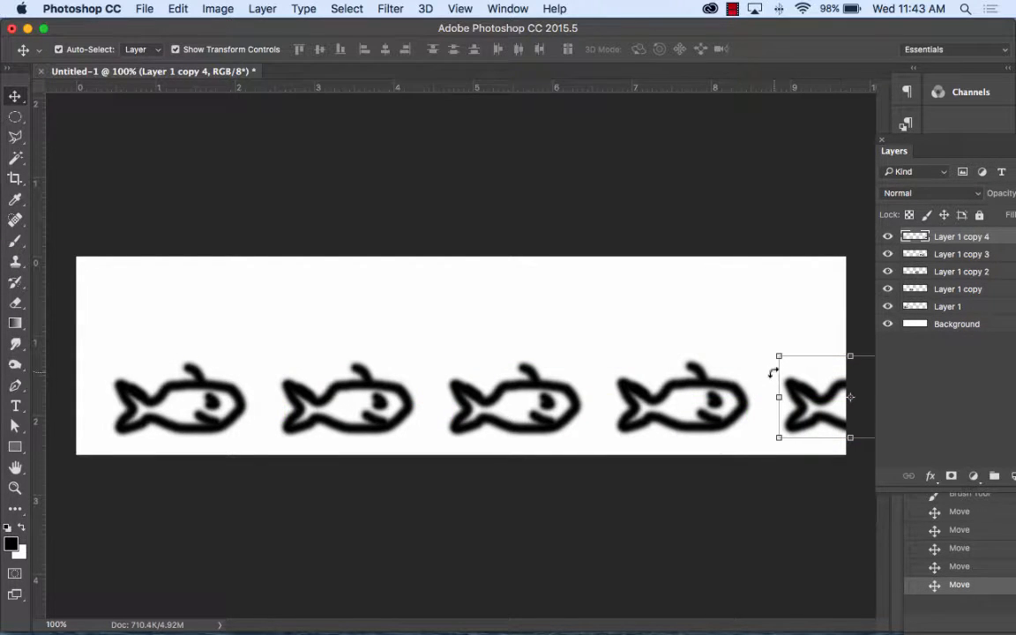
# Duplicate all five fish layers together as a second row along the banner's upper edge, and select only the topmost layer.
pyautogui.keyDown('shift'); pyautogui.click(962, 306); pyautogui.keyUp('shift')
pyautogui.moveTo(484, 392); pyautogui.dragTo(483, 281)
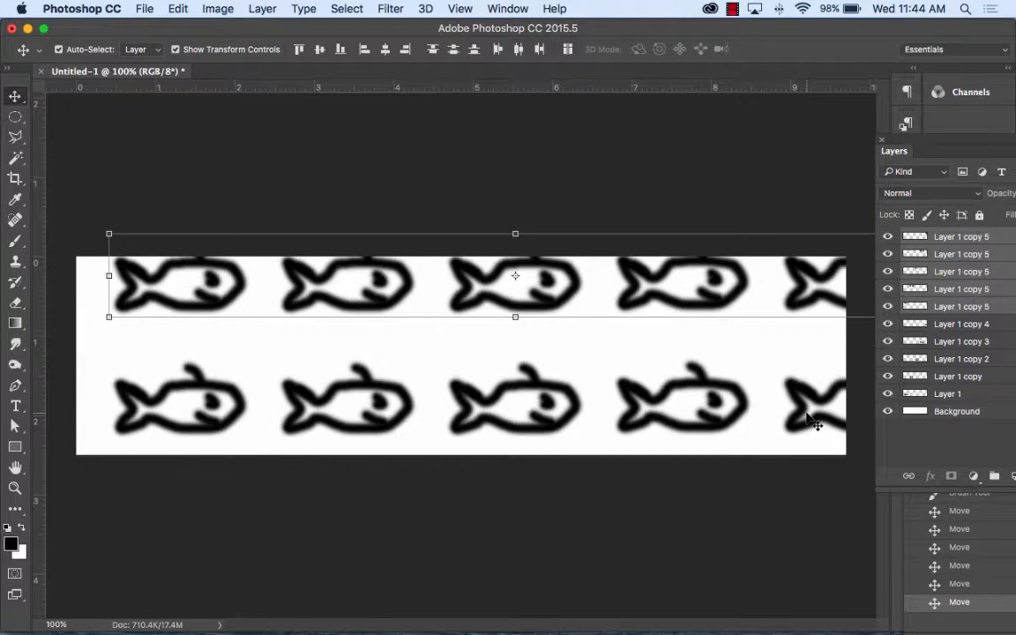
pyautogui.click(888, 237)
pyautogui.click(888, 236)
pyautogui.click(922, 236)
# Add an empty layer at the top of the layer stack and delete it again.
pyautogui.moveTo(896, 142); pyautogui.dragTo(603, 114)
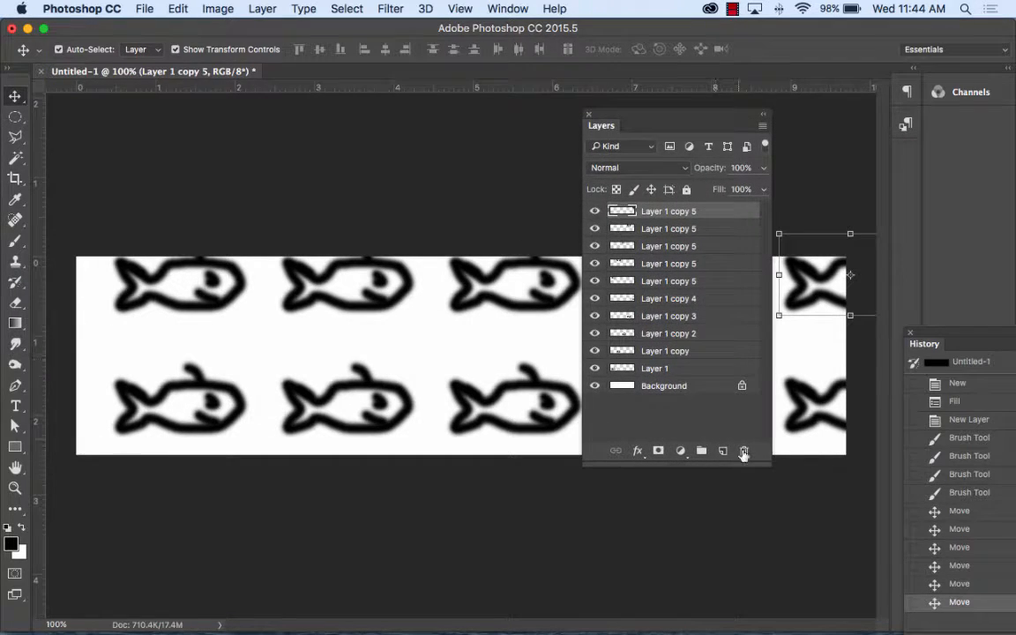
pyautogui.click(722, 451)
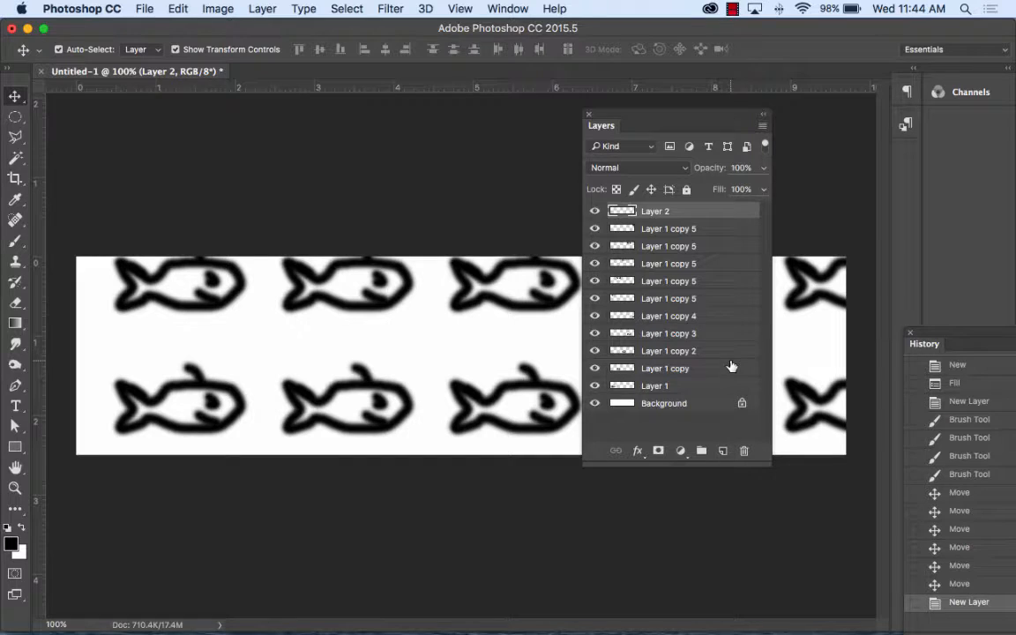
pyautogui.moveTo(666, 117); pyautogui.dragTo(443, 134)
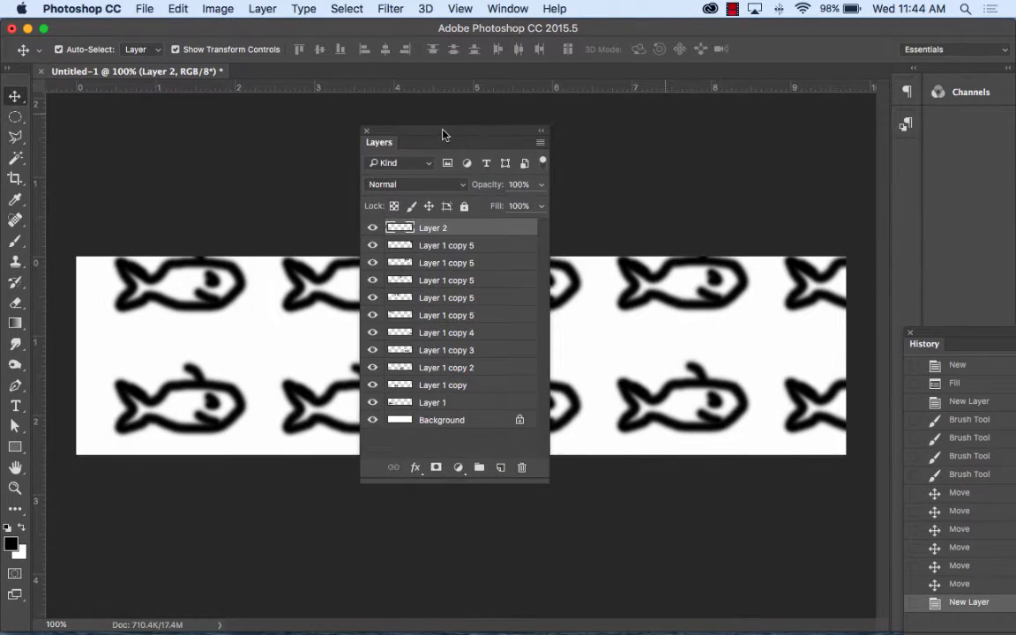
pyautogui.click(522, 469)
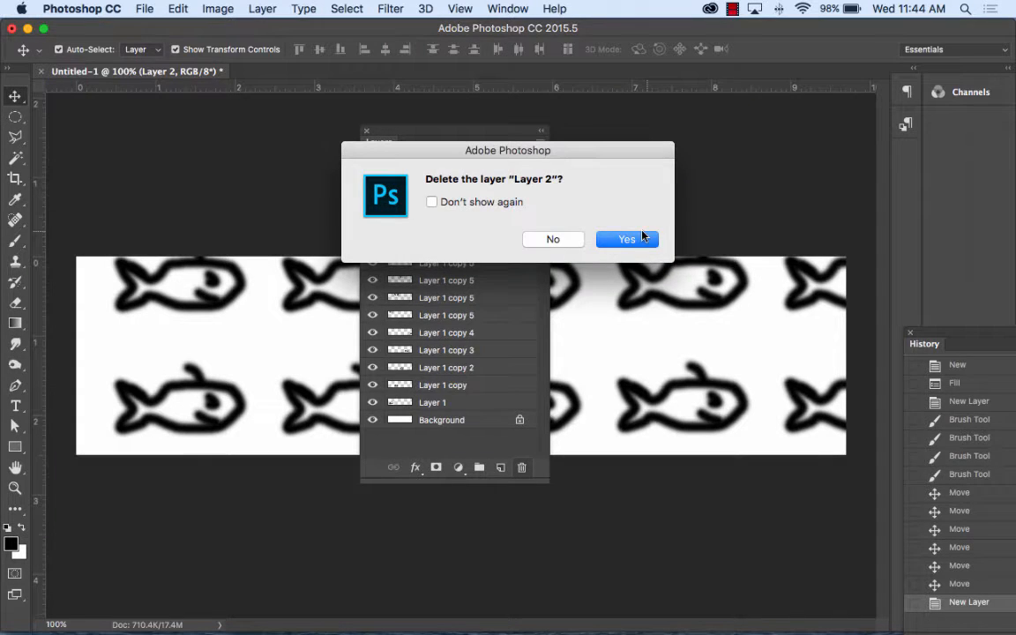
pyautogui.click(627, 239)
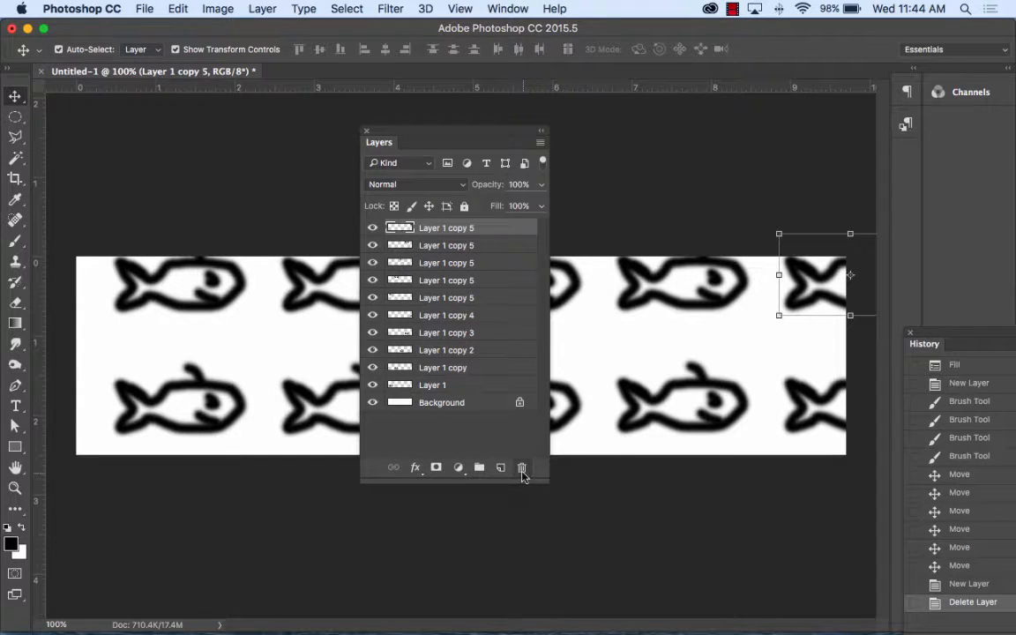
# Delete the topmost fish layer, the partly cut-off copy at the right end of the upper row.
pyautogui.click(522, 469)
pyautogui.click(626, 238)
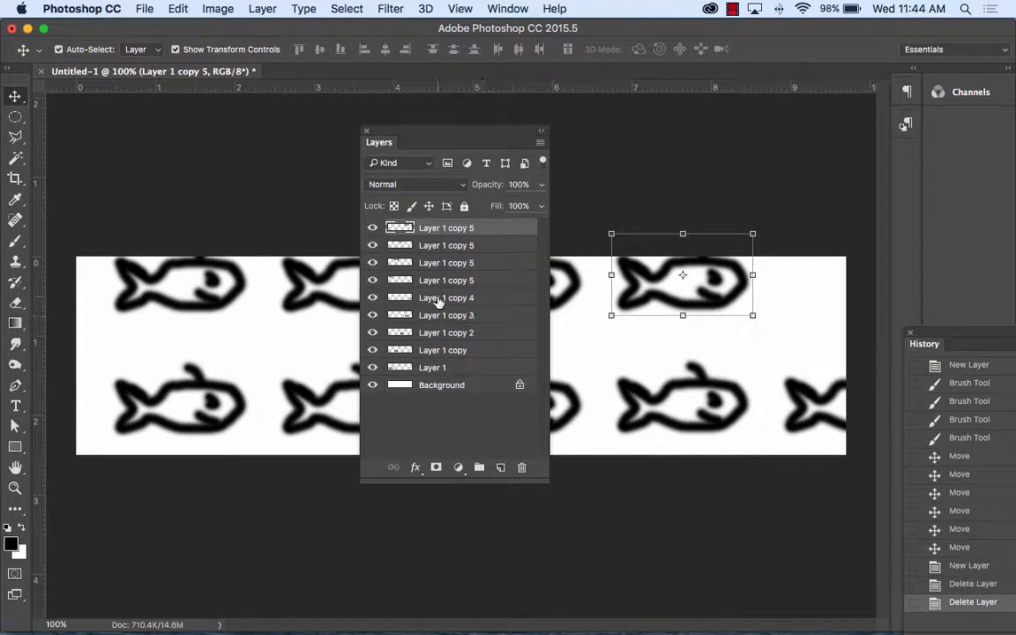
# Delete the layer of the partly cut-off fish at the end of the lower row.
pyautogui.click(439, 298)
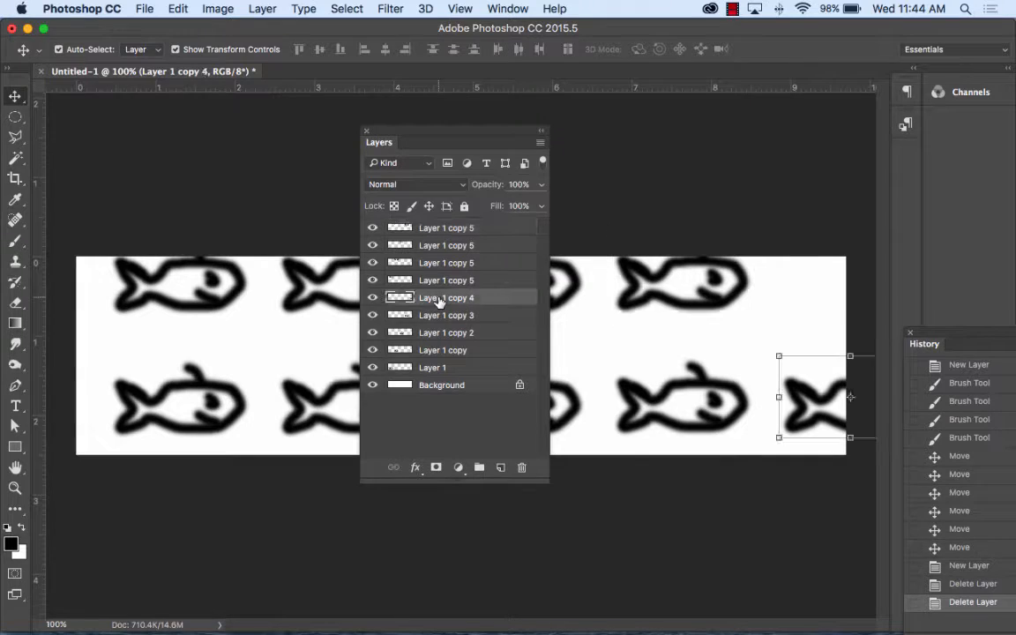
pyautogui.click(522, 470)
pyautogui.click(647, 238)
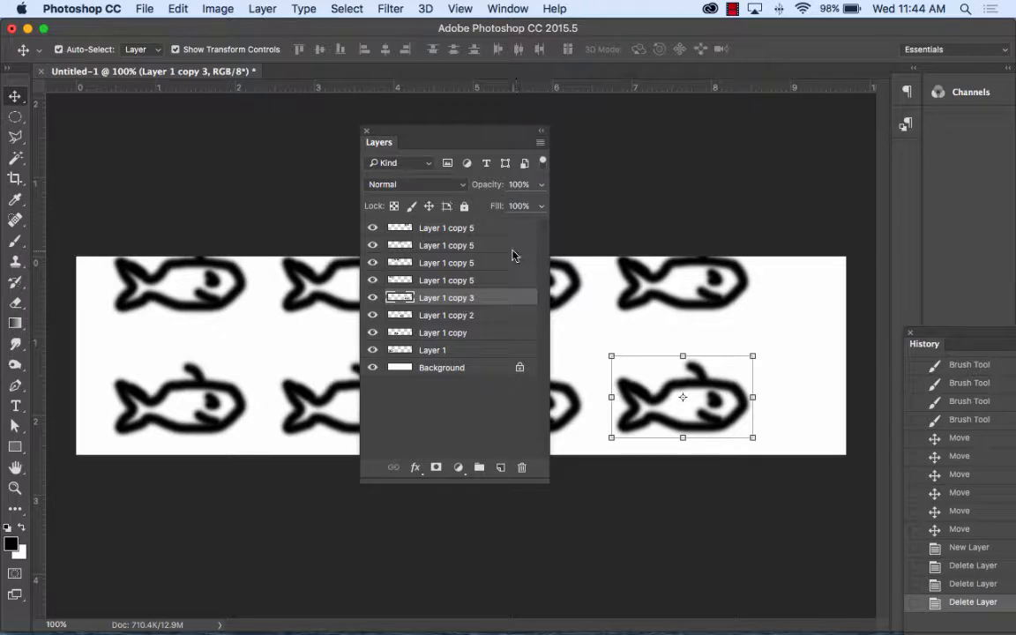
# Select all eight fish layers and shift them together slightly left and down, closer to the banner's left edge.
pyautogui.moveTo(414, 134); pyautogui.dragTo(861, 204)
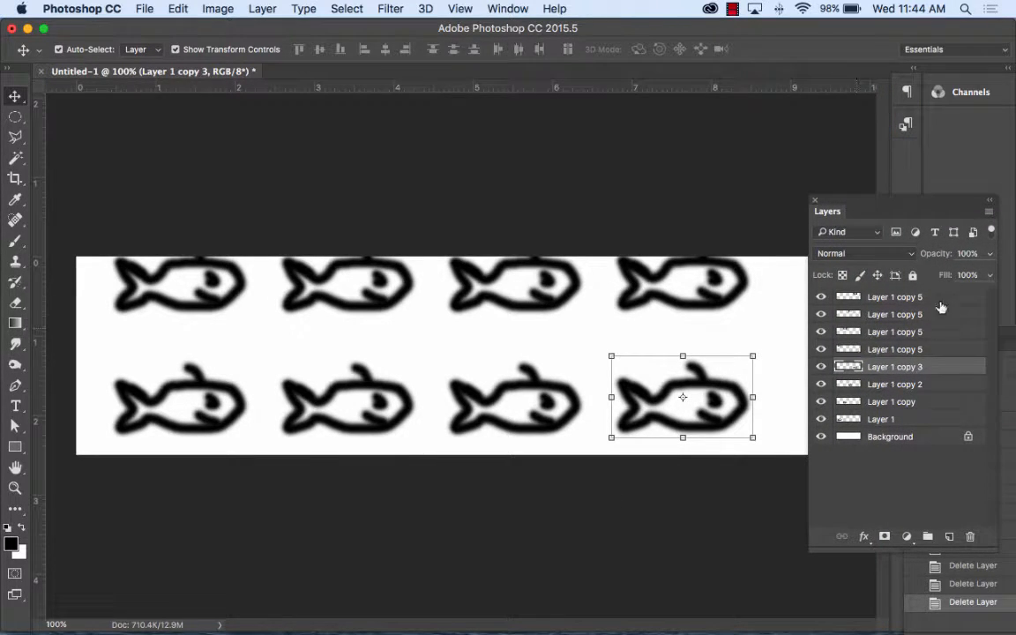
pyautogui.click(941, 300)
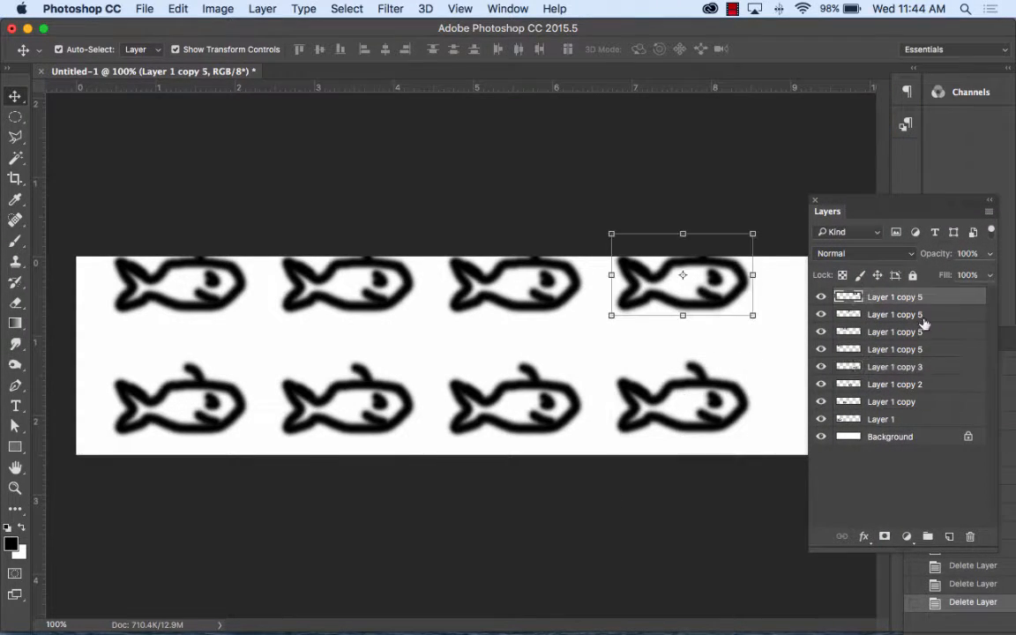
pyautogui.keyDown('shift'); pyautogui.click(917, 418); pyautogui.keyUp('shift')
pyautogui.moveTo(679, 307); pyautogui.dragTo(655, 304)
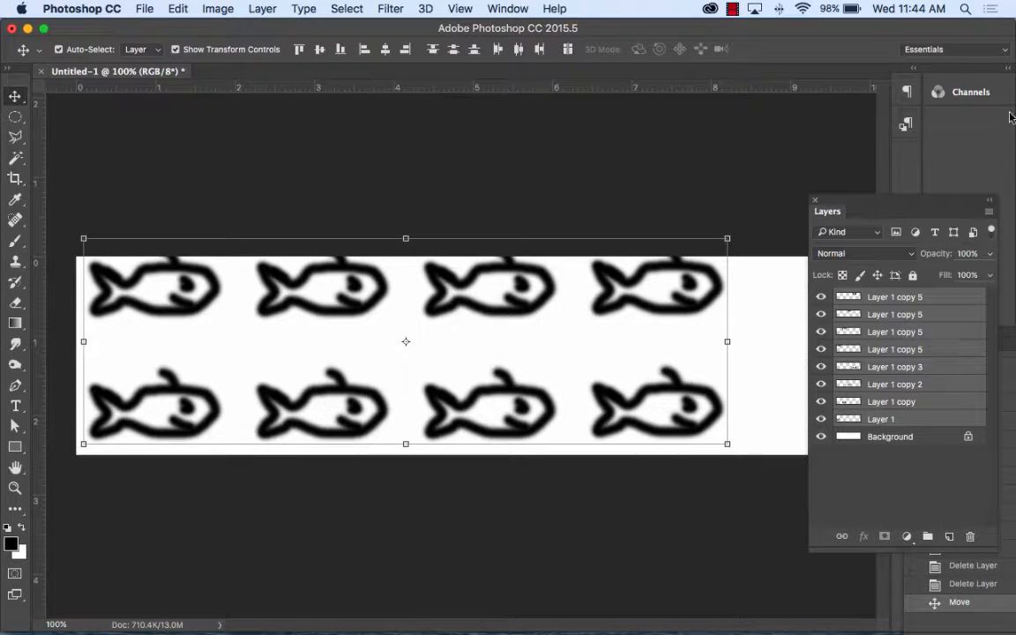
# Try duplicating all eight fish diagonally up and to the right, and undo the copy.
pyautogui.moveTo(838, 202); pyautogui.dragTo(841, 291)
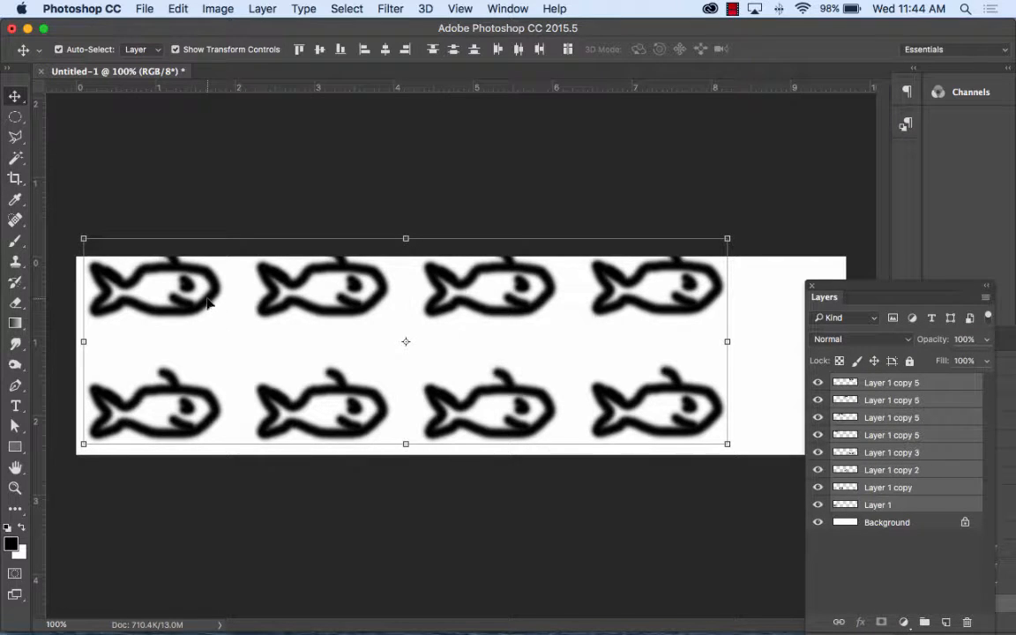
pyautogui.moveTo(184, 277); pyautogui.dragTo(239, 225)
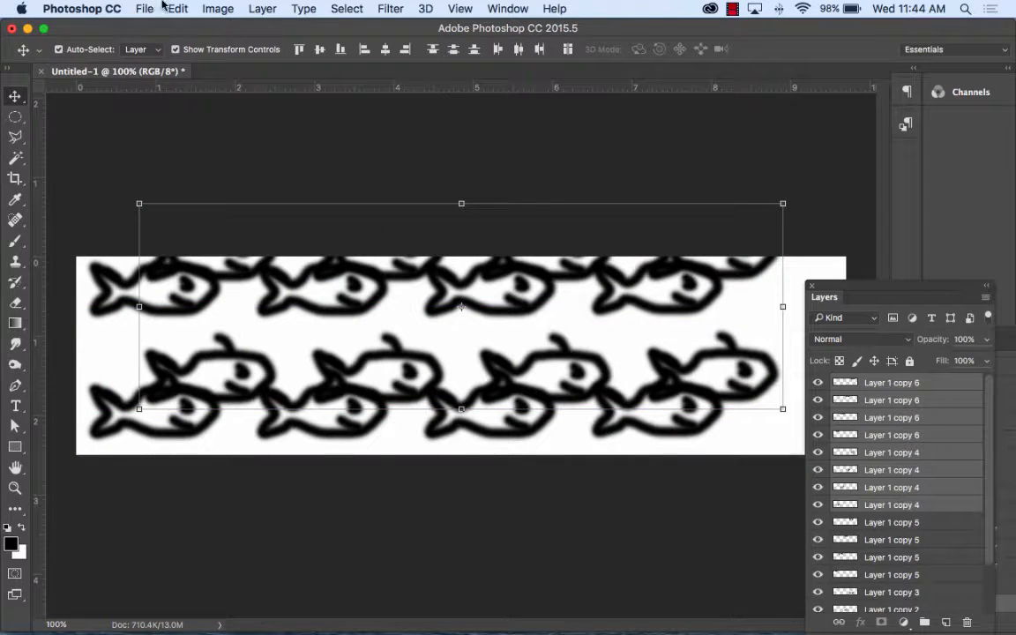
pyautogui.click(167, 8)
pyautogui.click(159, 25)
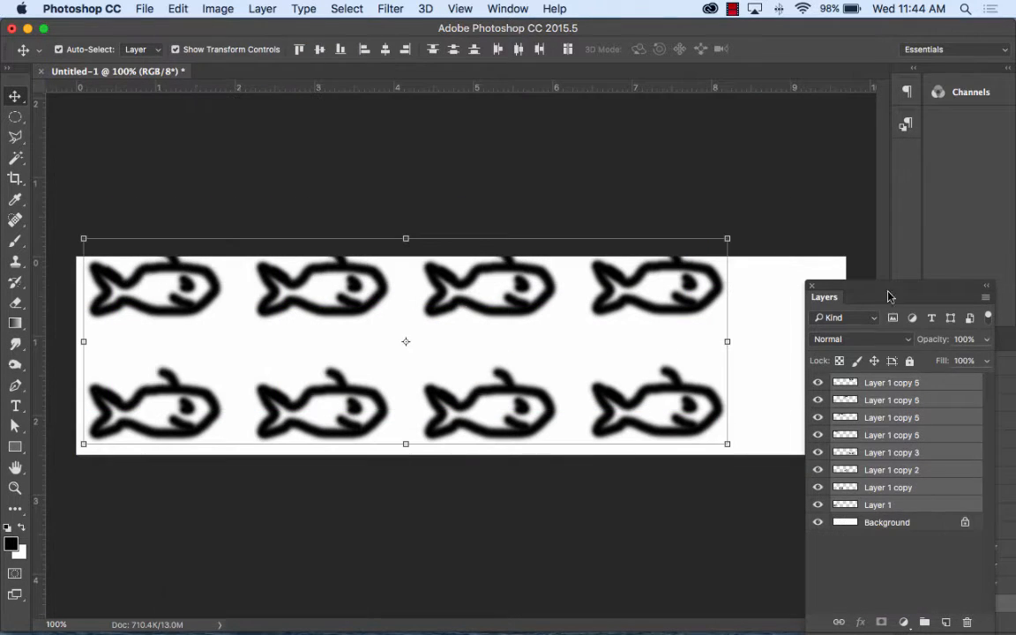
# Duplicate the rightmost fish of both rows together as a fifth column, evenly spaced and running past the banner's right edge.
pyautogui.moveTo(843, 294); pyautogui.dragTo(906, 209)
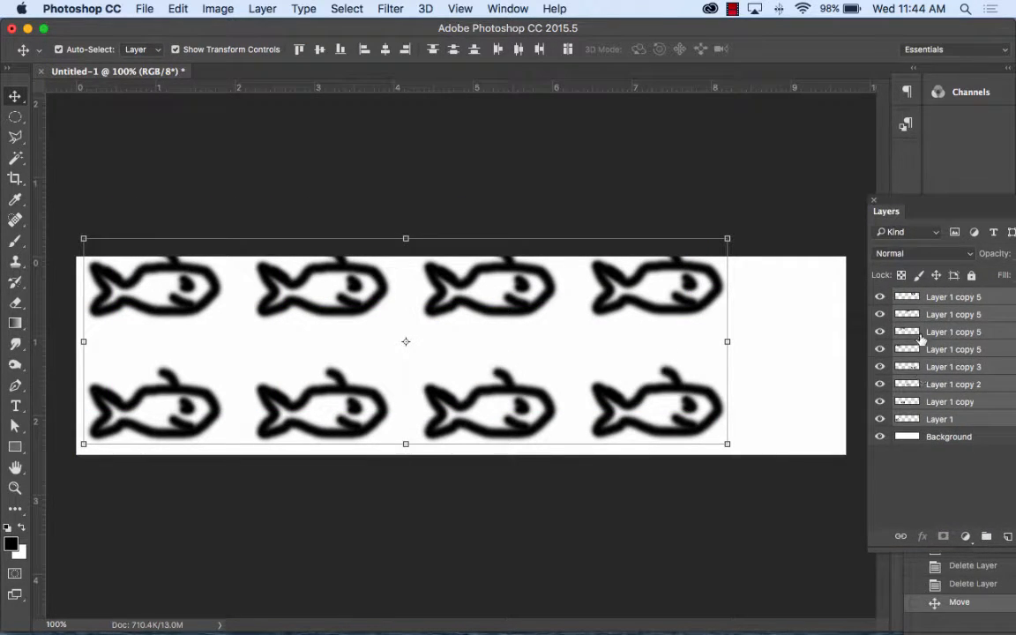
pyautogui.click(921, 335)
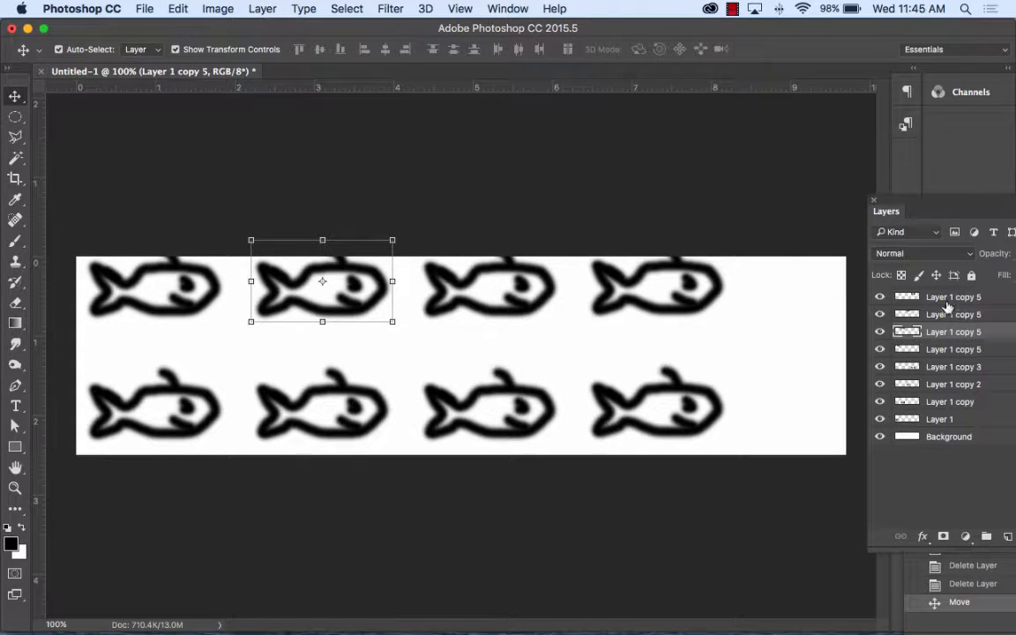
pyautogui.click(946, 299)
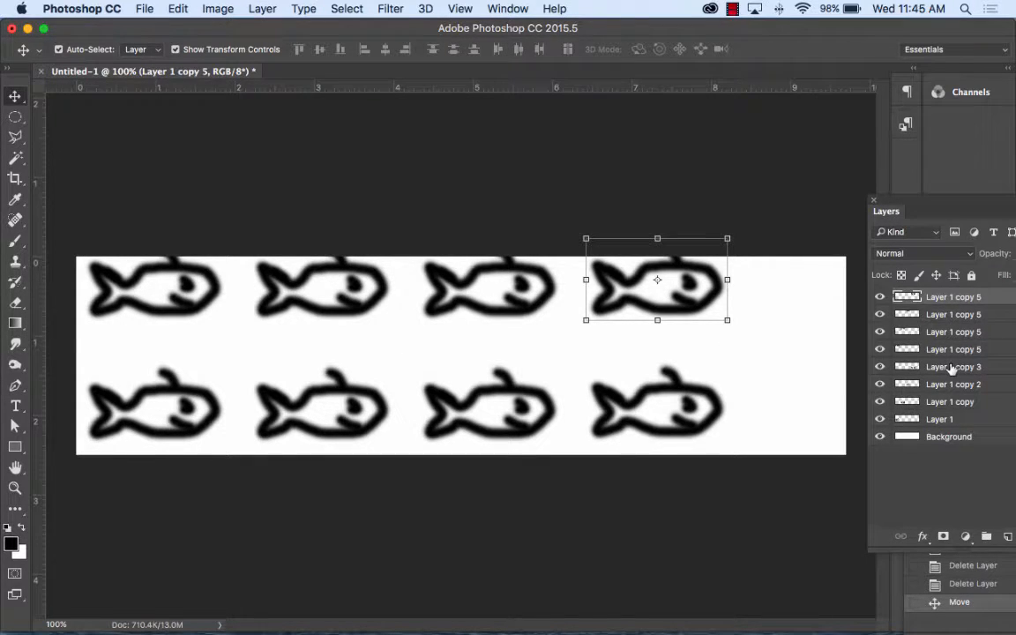
pyautogui.press('super+alt+a')
pyautogui.click(942, 299)
pyautogui.keyDown('super'); pyautogui.click(960, 366); pyautogui.keyUp('super')
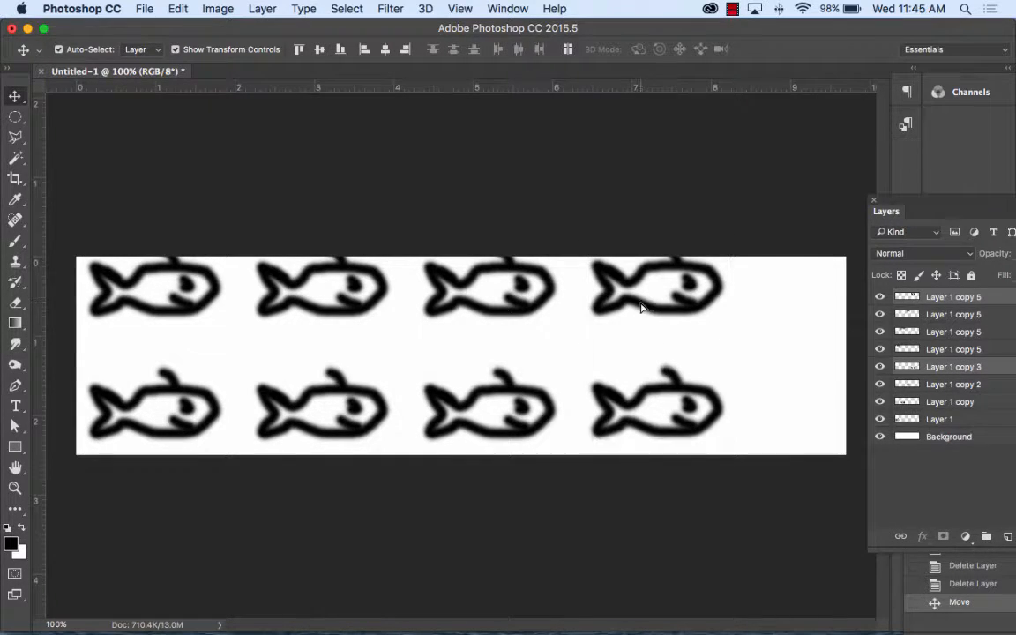
pyautogui.keyDown('alt'); pyautogui.moveTo(642, 304); pyautogui.dragTo(812, 307); pyautogui.keyUp('alt')
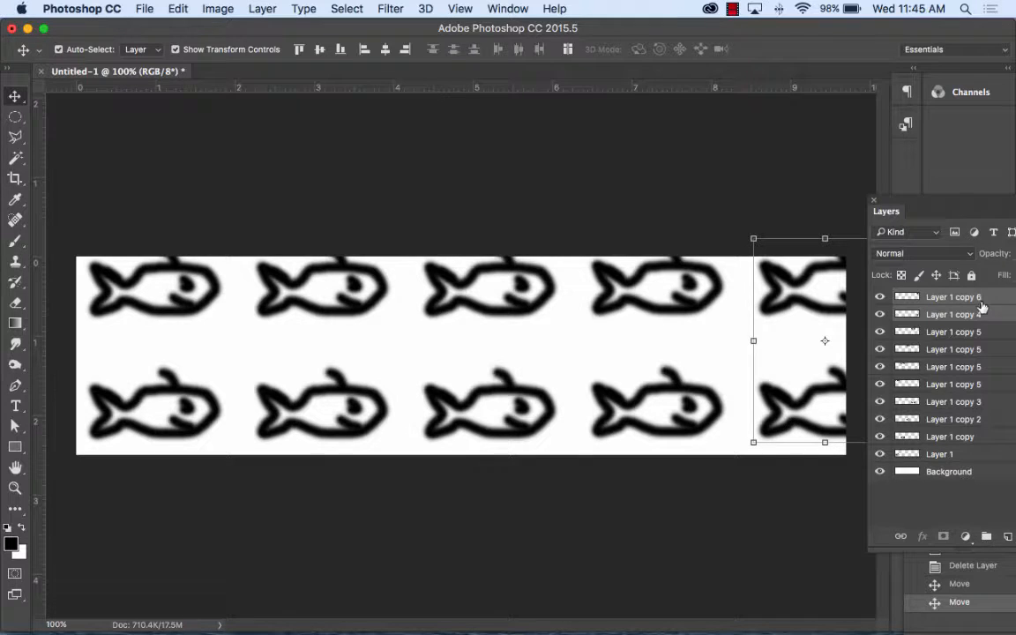
# Group all ten fish layers into a new layer group named fish1.
pyautogui.moveTo(914, 201); pyautogui.dragTo(628, 169)
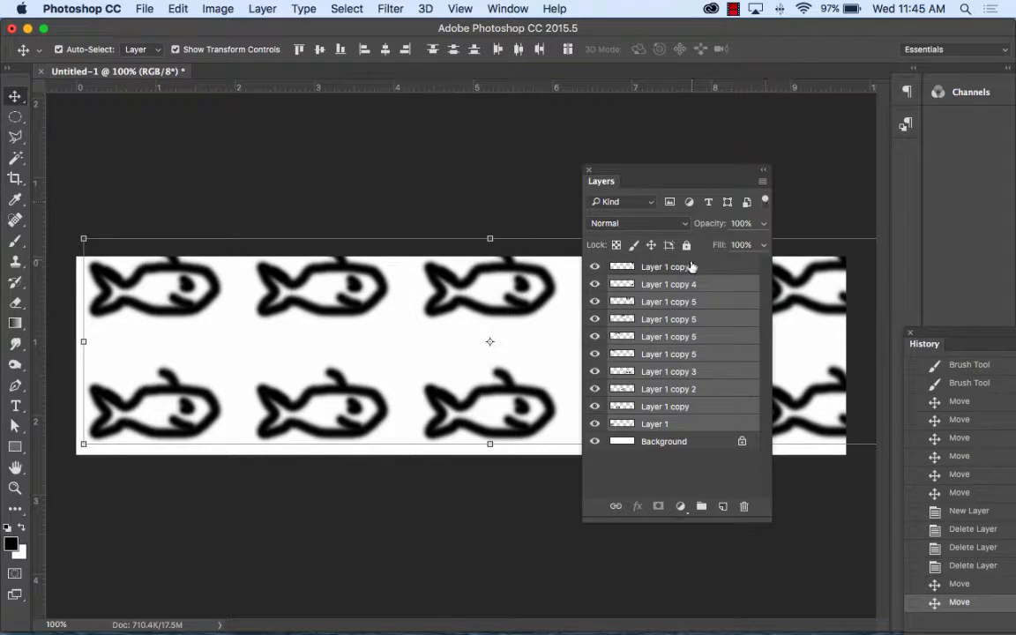
pyautogui.click(657, 266)
pyautogui.keyDown('shift'); pyautogui.click(685, 423); pyautogui.keyUp('shift')
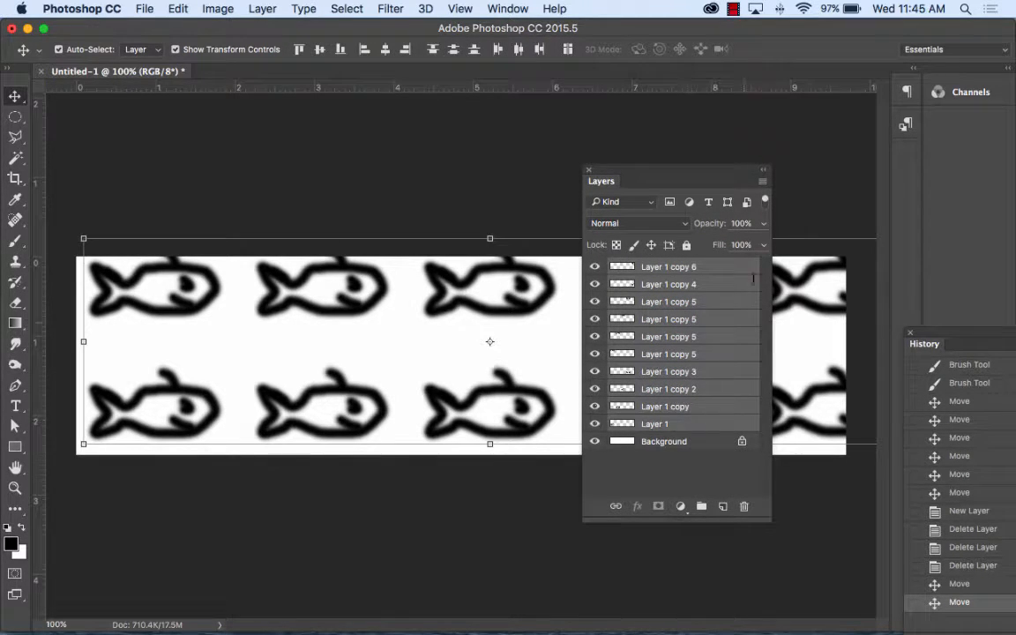
pyautogui.click(762, 182)
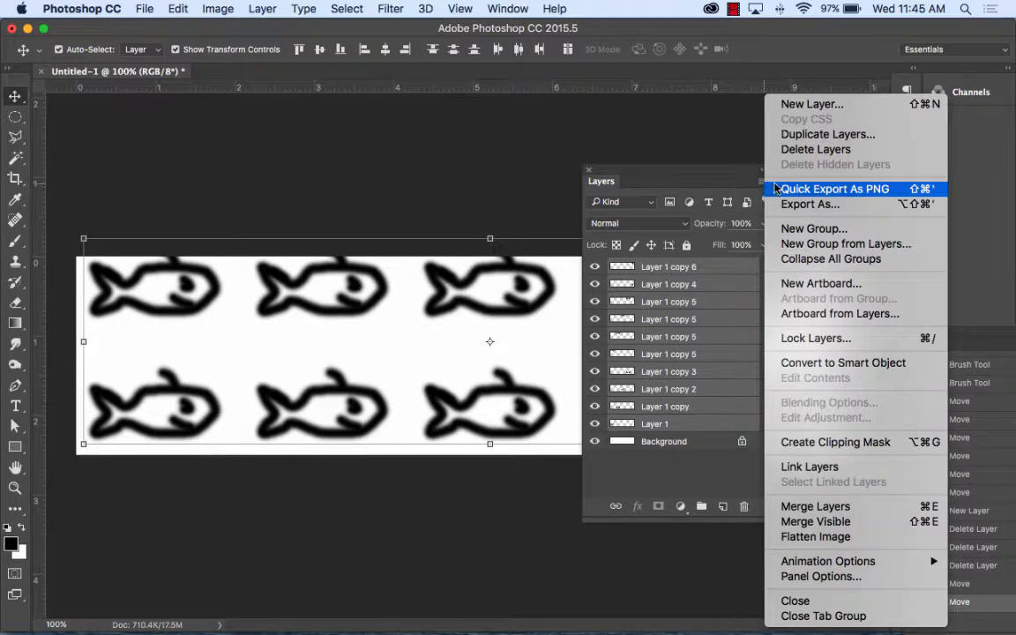
pyautogui.click(816, 247)
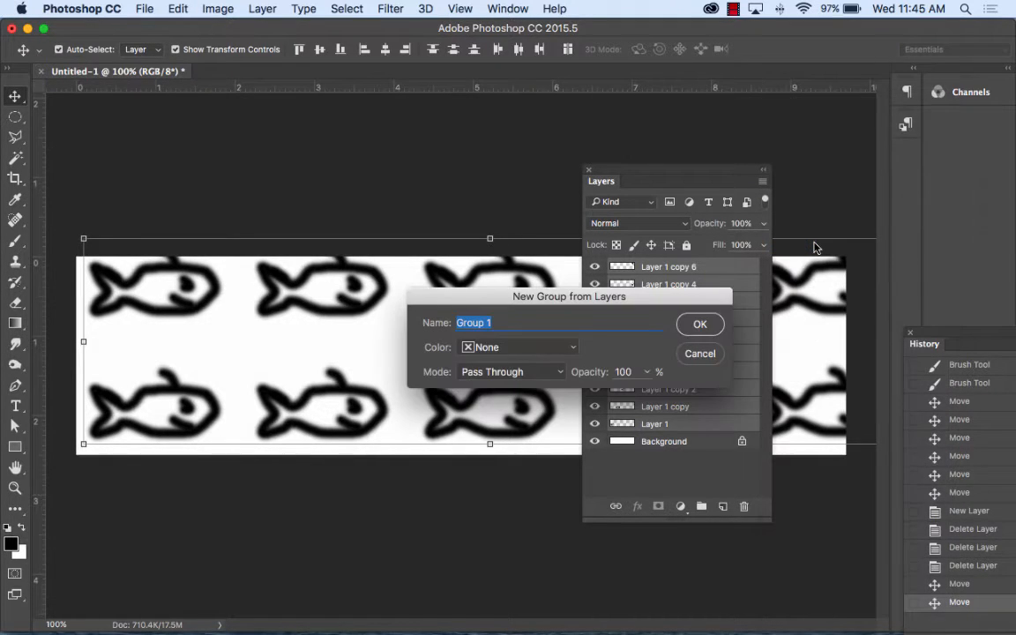
pyautogui.write('fish1')
pyautogui.click(703, 325)
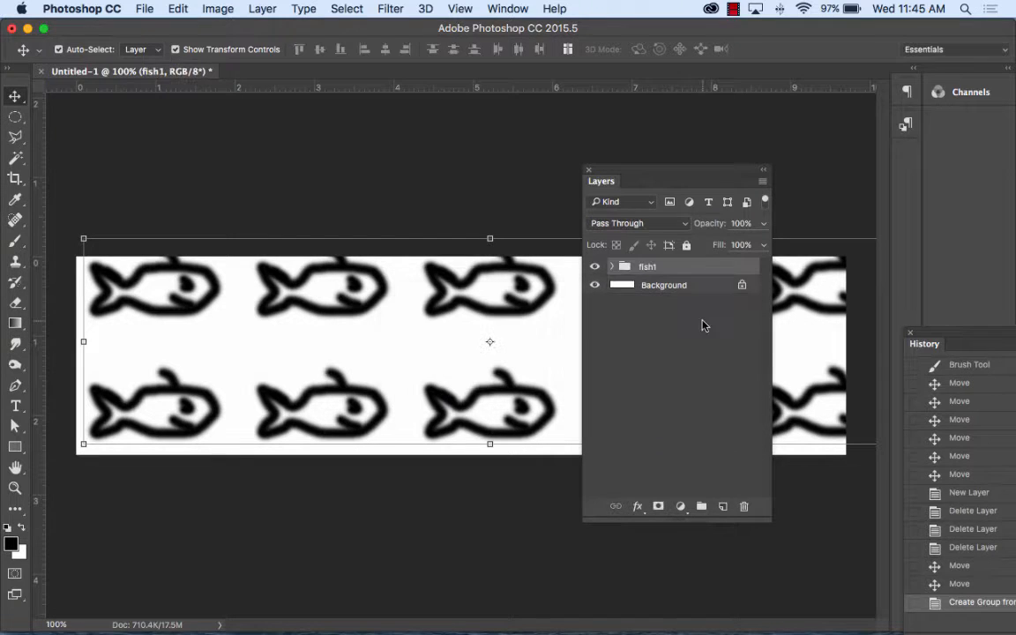
# Add a layer above the fish1 group and brush a thicker black outline, fin, eye and mouth over the lower row's first fish.
pyautogui.moveTo(663, 175); pyautogui.dragTo(864, 139)
pyautogui.click(925, 471)
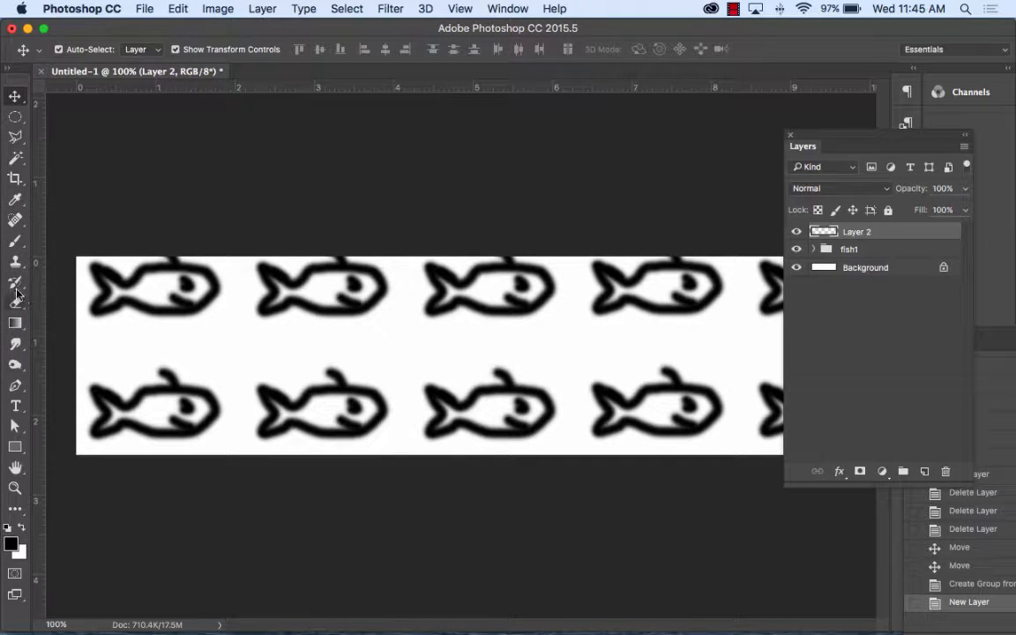
pyautogui.click(12, 245)
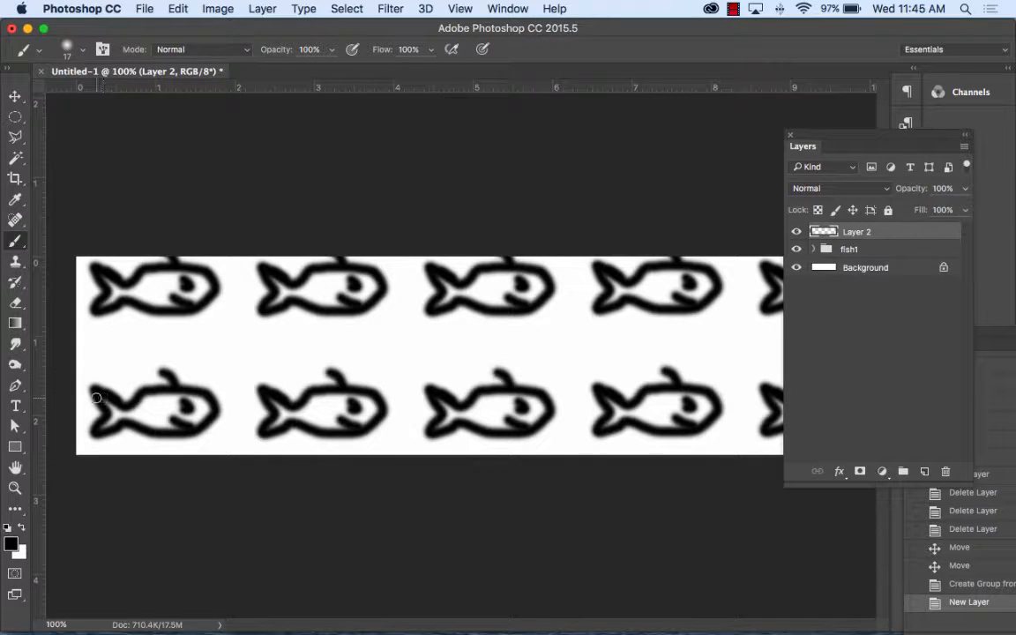
pyautogui.moveTo(99, 400)
pyautogui.mouseDown()
pyautogui.moveTo(176, 385)
pyautogui.moveTo(212, 404)
pyautogui.moveTo(216, 427)
pyautogui.moveTo(187, 438)
pyautogui.moveTo(106, 431)
pyautogui.moveTo(91, 425)
pyautogui.moveTo(114, 416)
pyautogui.moveTo(95, 394)
pyautogui.mouseUp()
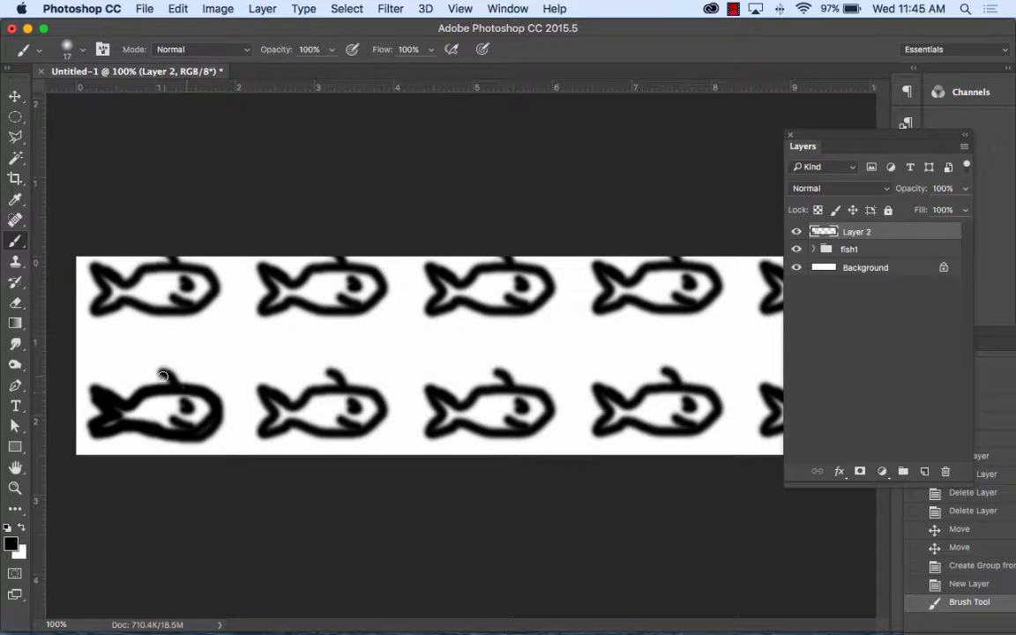
pyautogui.moveTo(173, 385)
pyautogui.mouseDown()
pyautogui.moveTo(142, 381)
pyautogui.moveTo(169, 371)
pyautogui.mouseUp()
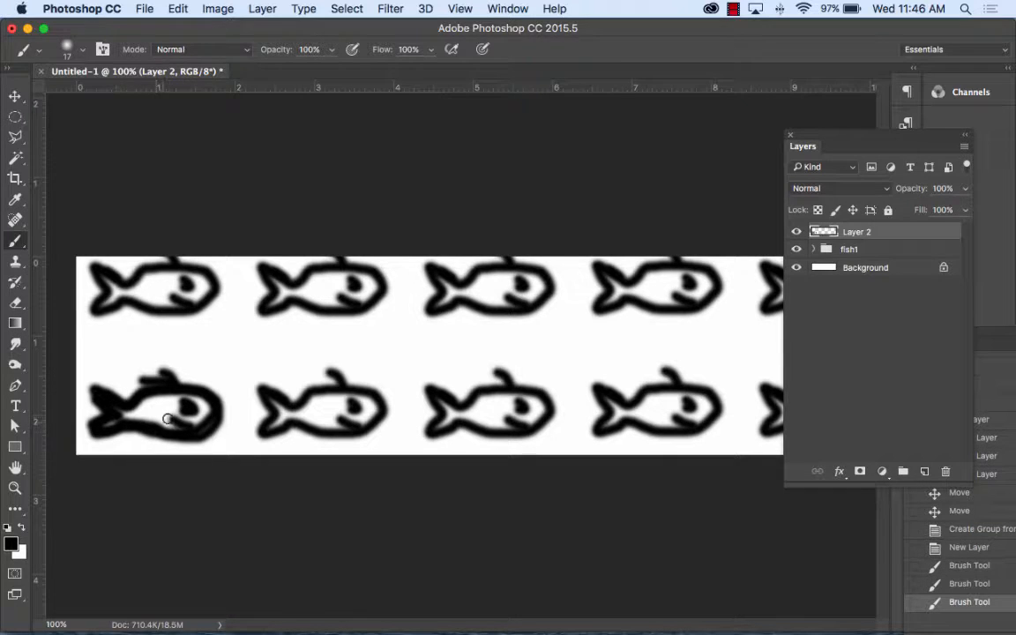
pyautogui.moveTo(183, 429); pyautogui.dragTo(187, 430)
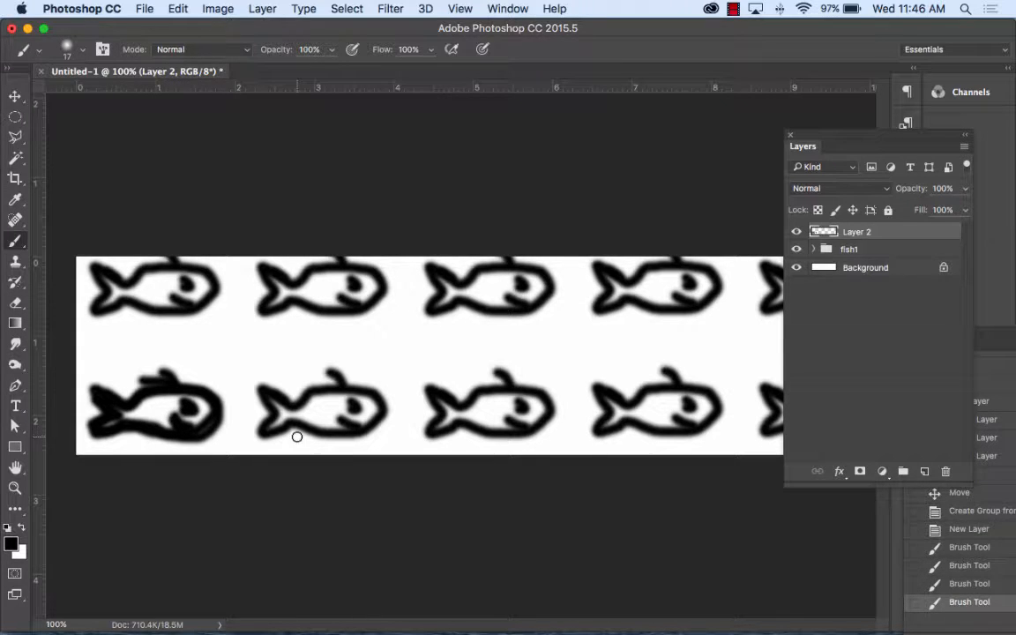
# Try duplicating the thick-outlined fish along the lower row, and undo the copies made inside the fish1 group.
pyautogui.click(15, 95)
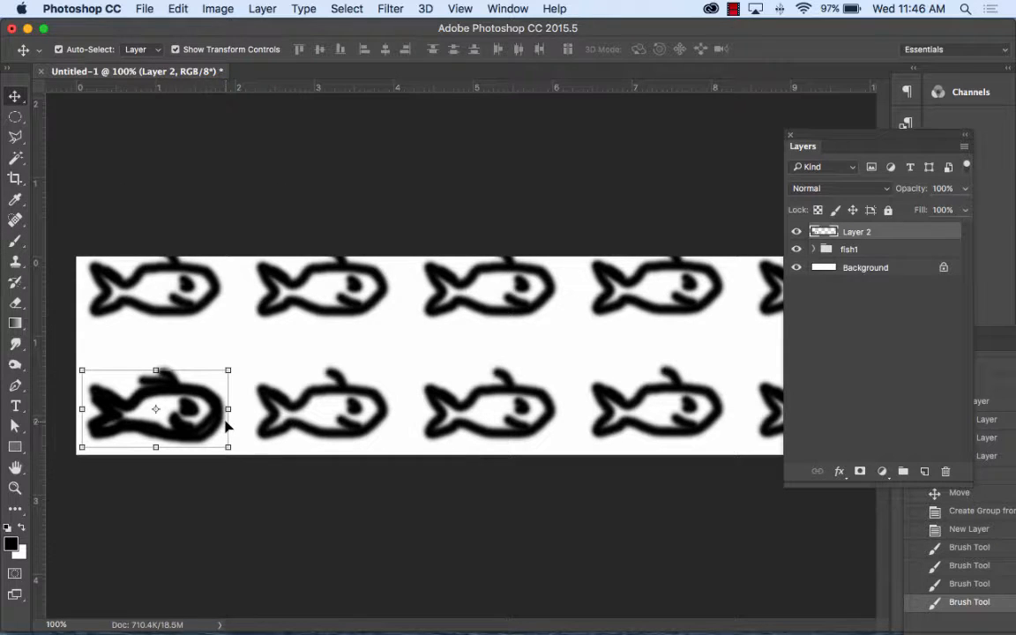
pyautogui.moveTo(206, 429); pyautogui.dragTo(492, 429)
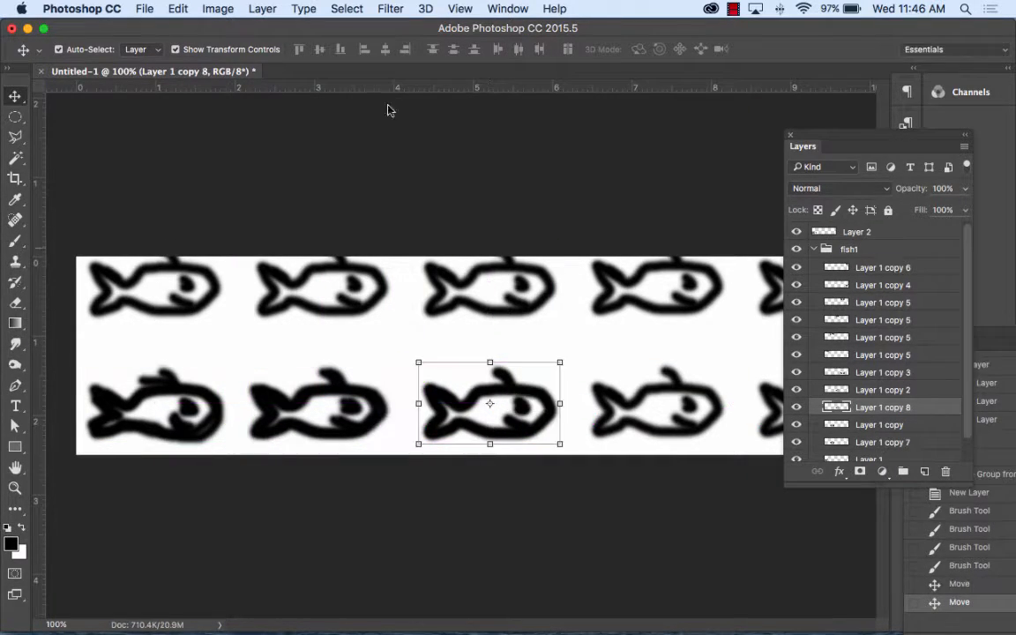
pyautogui.click(177, 8)
pyautogui.click(181, 25)
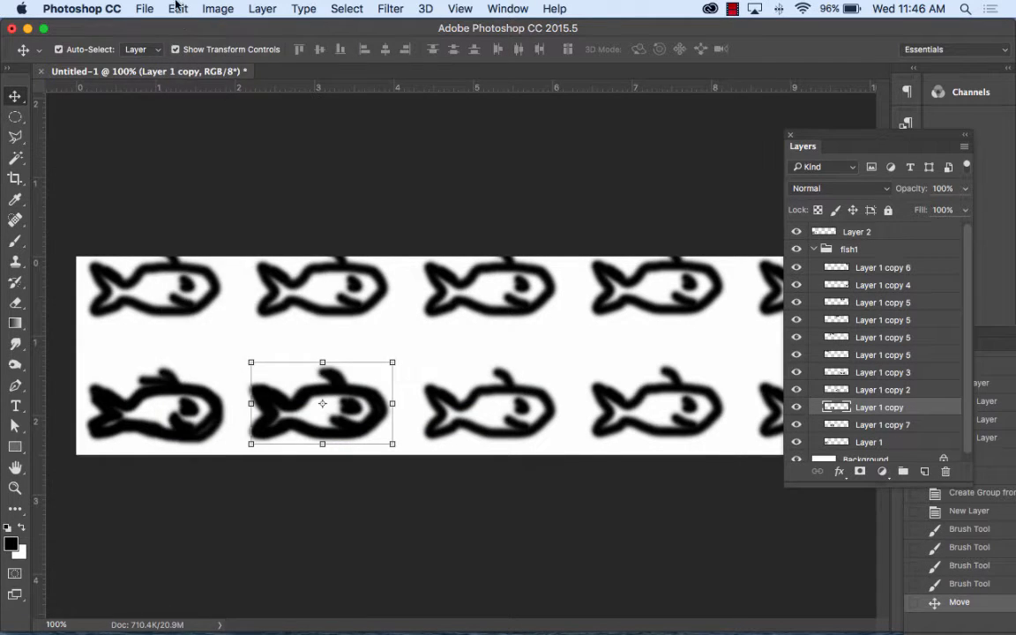
pyautogui.click(177, 8)
pyautogui.click(216, 57)
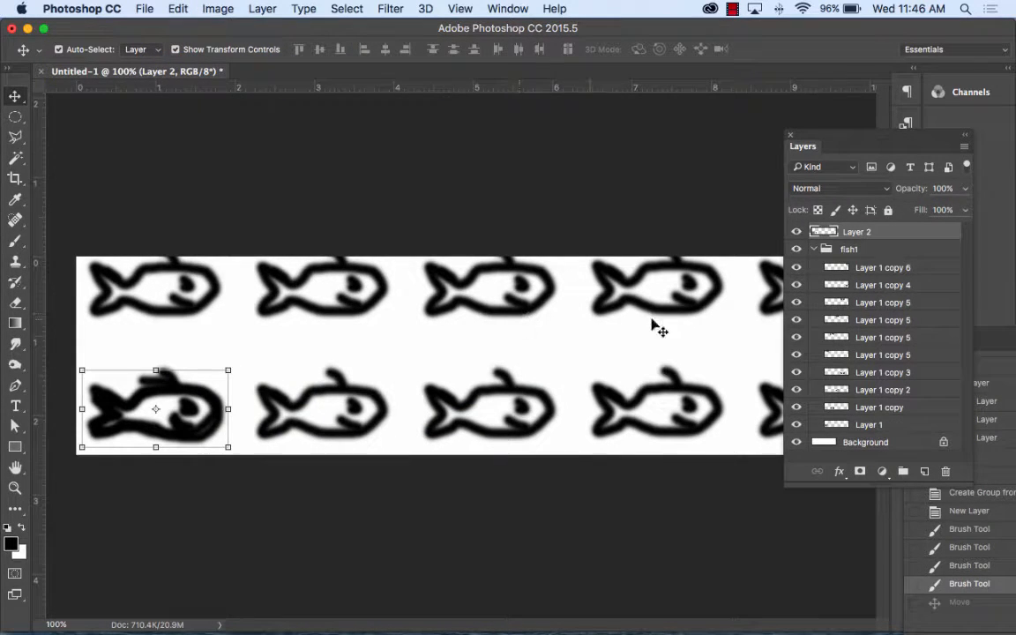
# Collapse the fish1 group and fully lock it.
pyautogui.click(813, 249)
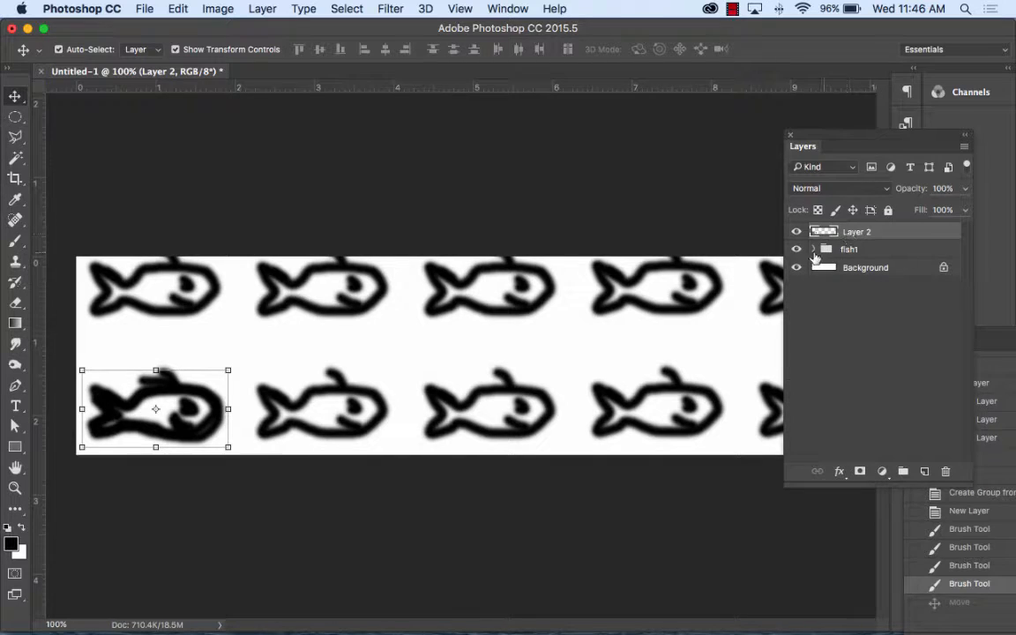
pyautogui.click(939, 249)
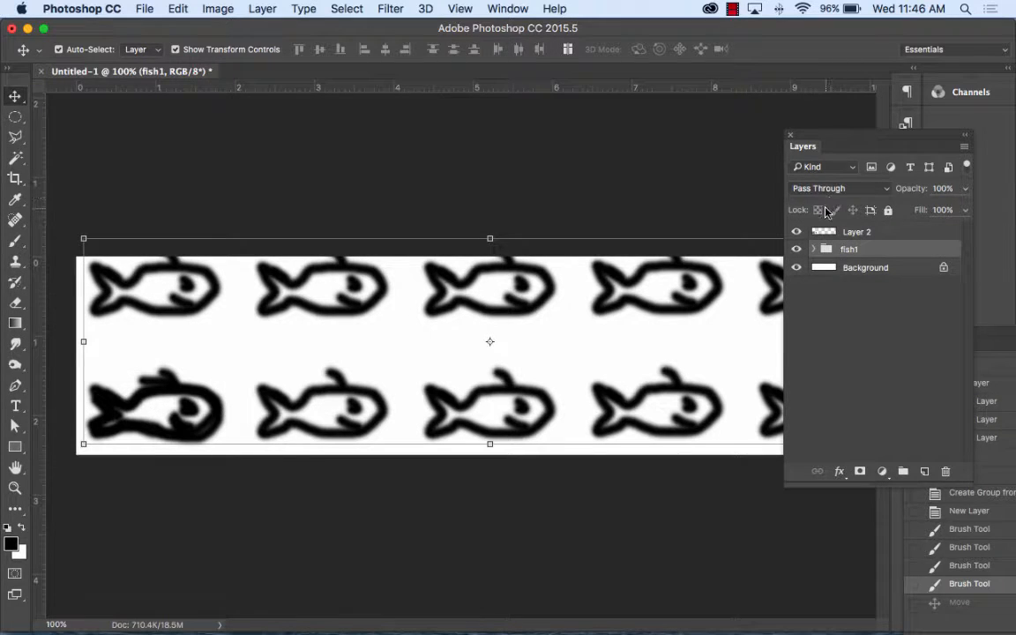
pyautogui.click(888, 210)
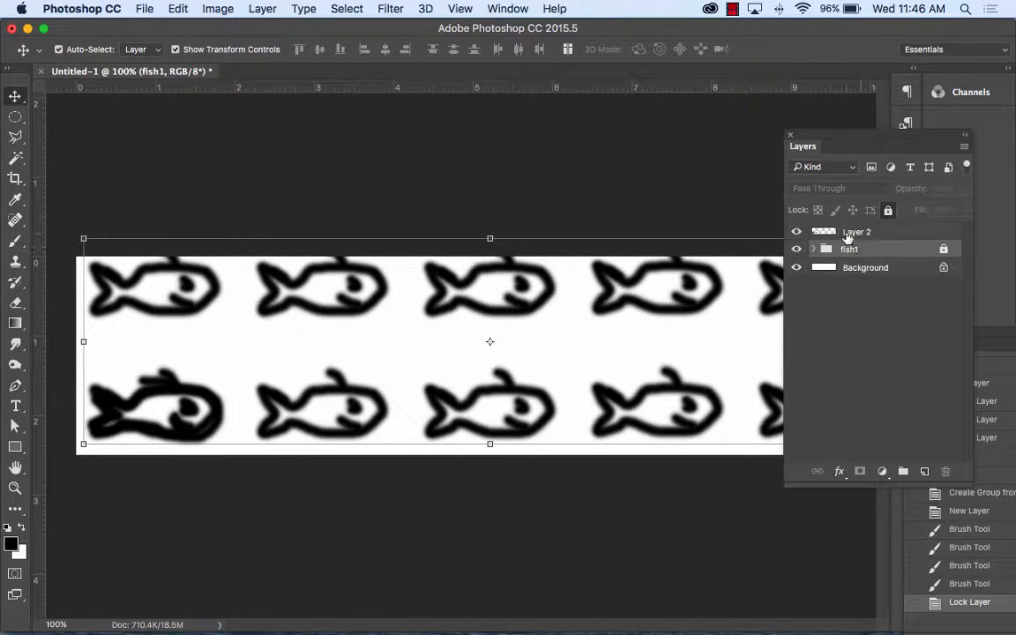
# Duplicate the thick-outlined fish on Layer 2 four times over the lower row, the last copy running past the banner's right edge.
pyautogui.click(845, 233)
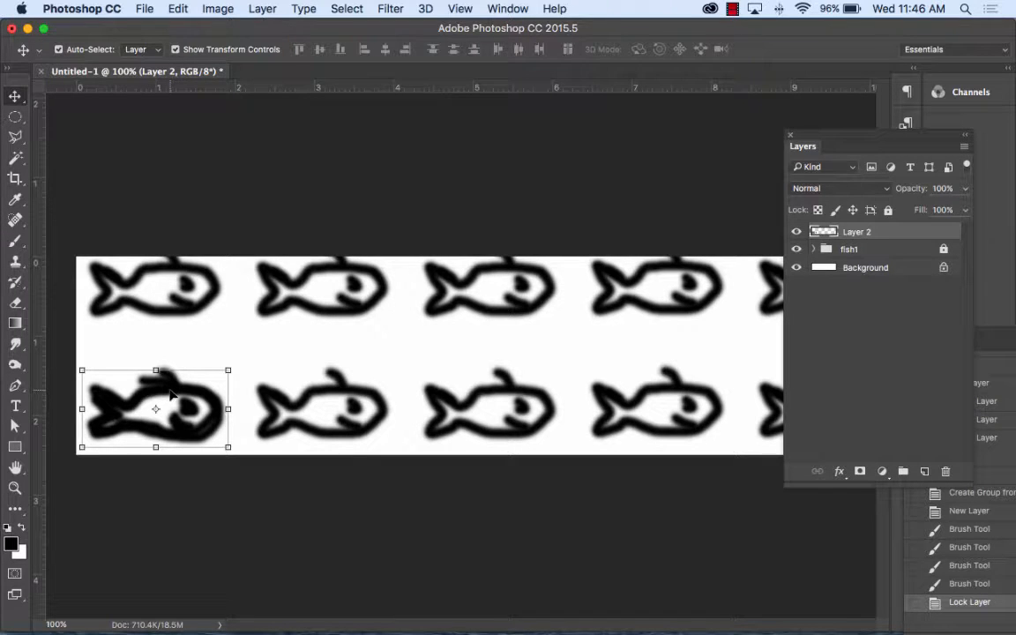
pyautogui.moveTo(172, 396); pyautogui.dragTo(662, 399)
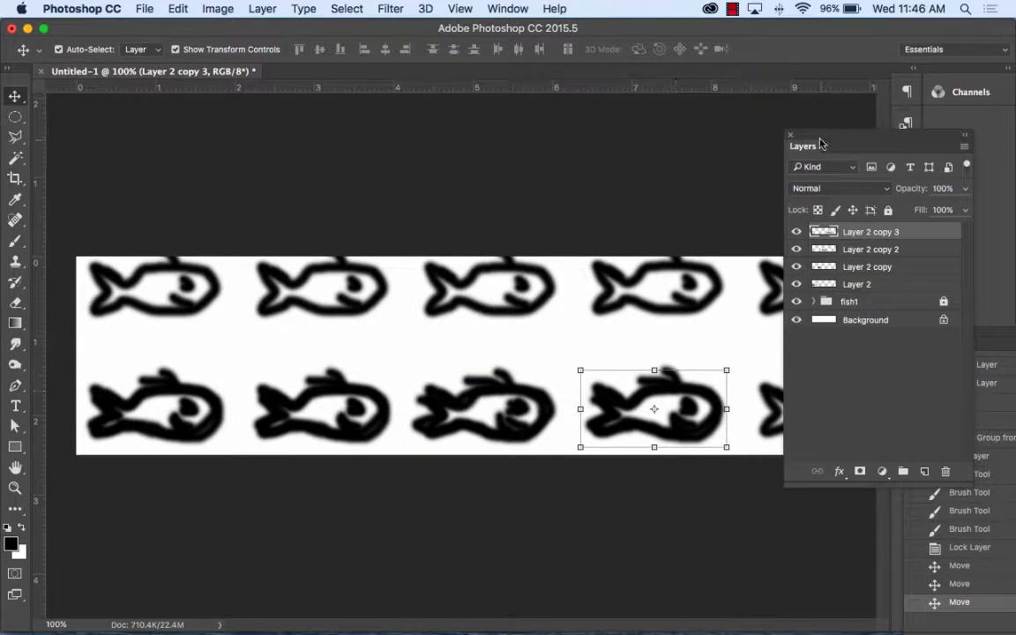
pyautogui.moveTo(803, 146); pyautogui.dragTo(922, 137)
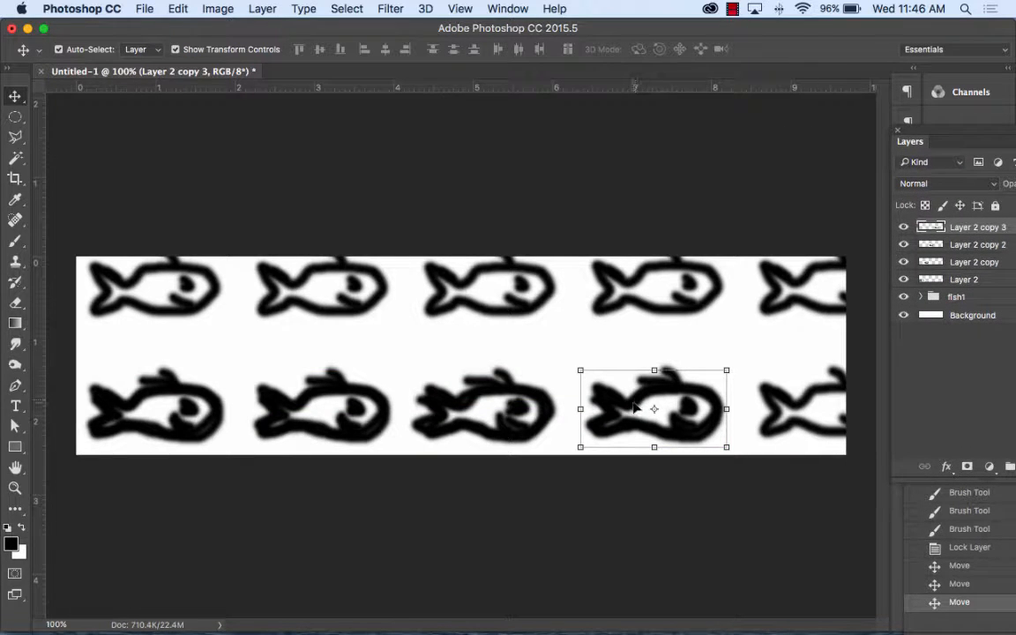
pyautogui.moveTo(648, 408); pyautogui.dragTo(801, 405)
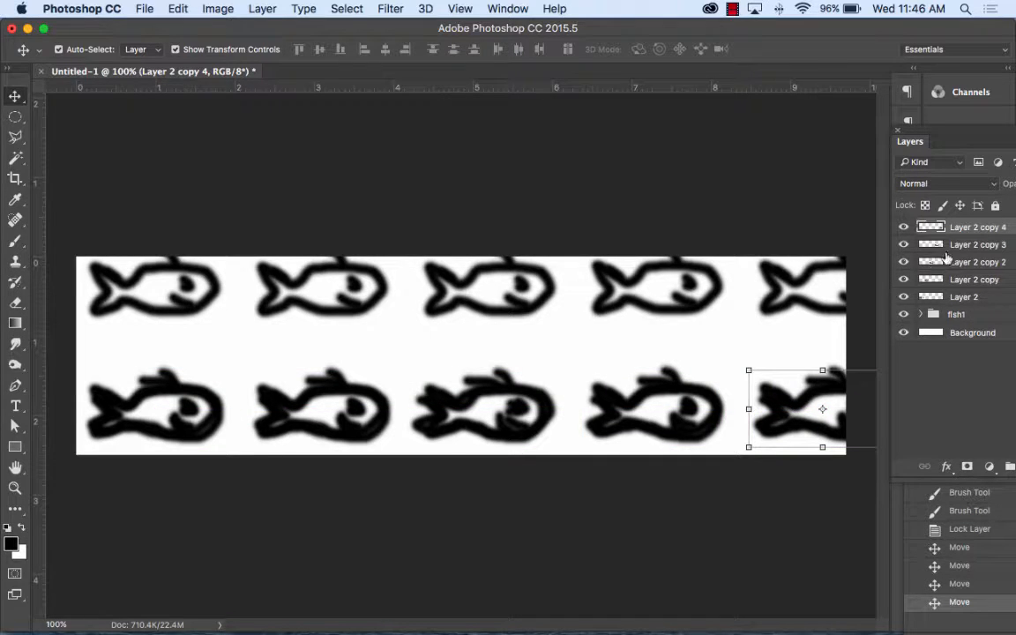
# Select Layer 2 and its four copies, and duplicate the whole row of thick-outlined fish straight up over the upper row.
pyautogui.keyDown('shift'); pyautogui.click(964, 297); pyautogui.keyUp('shift')
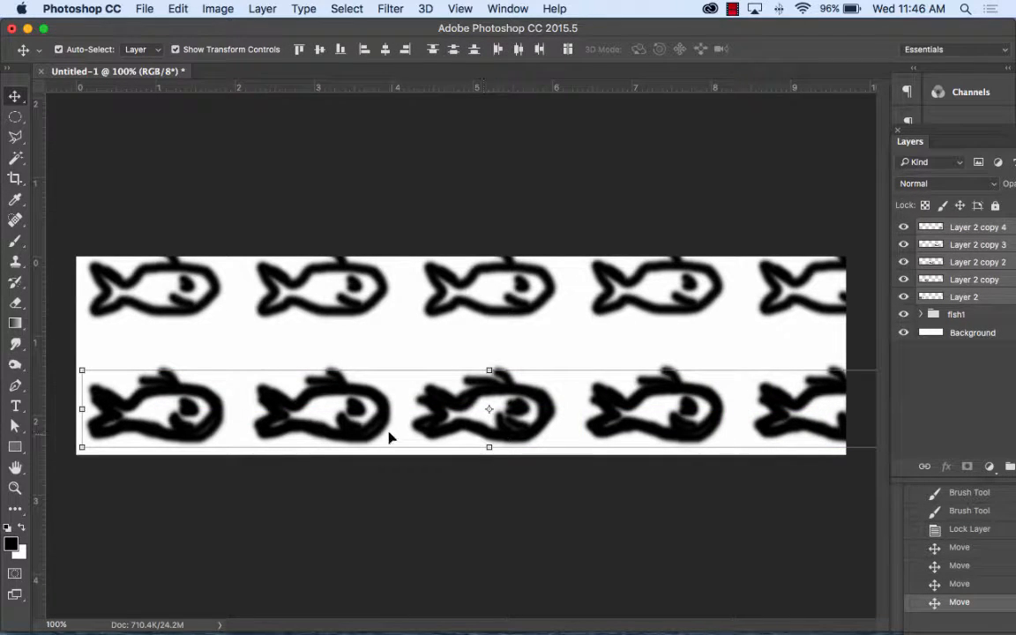
pyautogui.moveTo(333, 396); pyautogui.dragTo(334, 269)
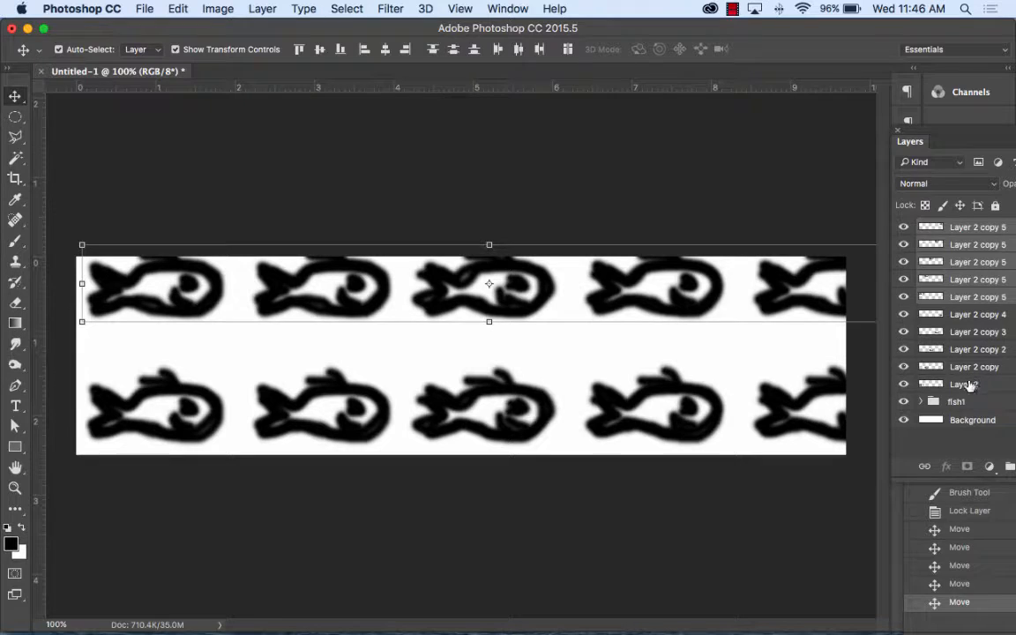
# Try shifting the thick-outlined fish sideways to the right, and undo the move.
pyautogui.keyDown('shift'); pyautogui.click(966, 385); pyautogui.keyUp('shift')
pyautogui.moveTo(276, 308); pyautogui.dragTo(301, 305)
pyautogui.click(172, 8)
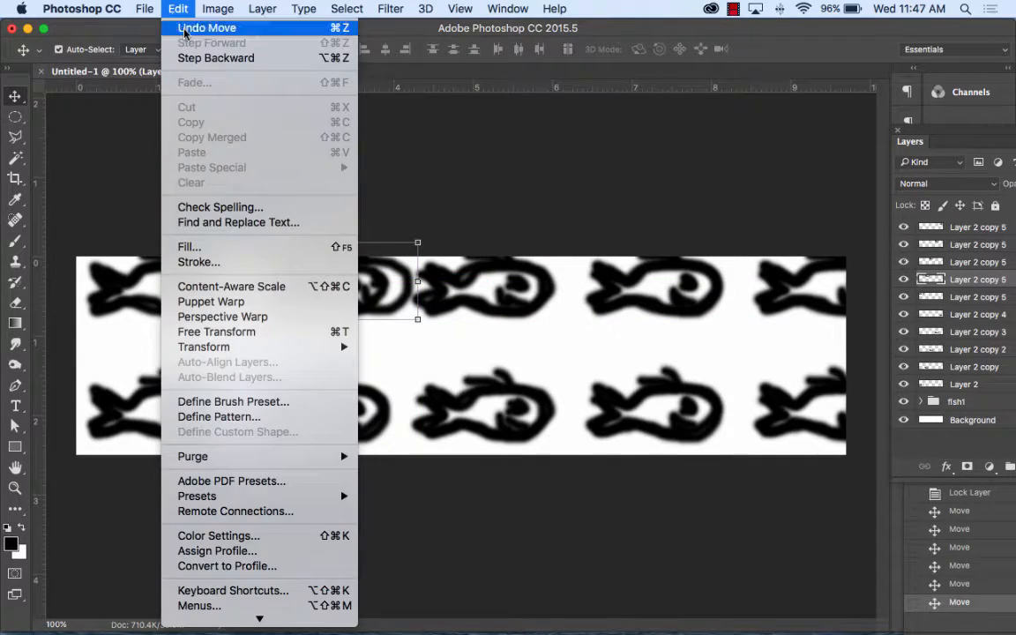
pyautogui.click(190, 23)
# Select all ten Layer 2 fish layers and shift both rows slightly to the right, partly overlapping the thin-outlined fish.
pyautogui.keyDown('shift'); pyautogui.click(968, 385); pyautogui.keyUp('shift')
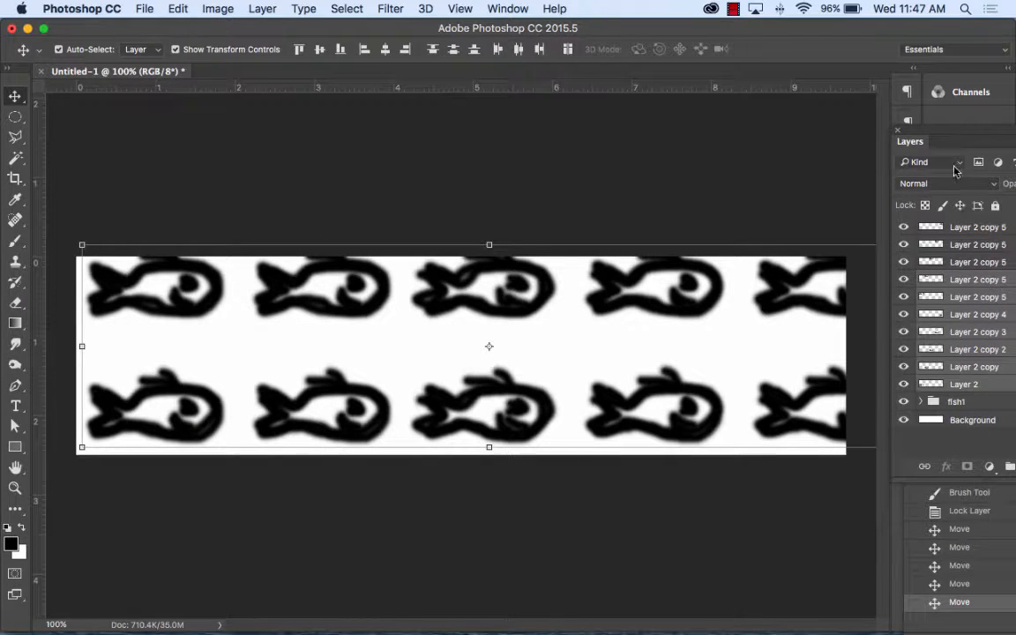
pyautogui.click(971, 227)
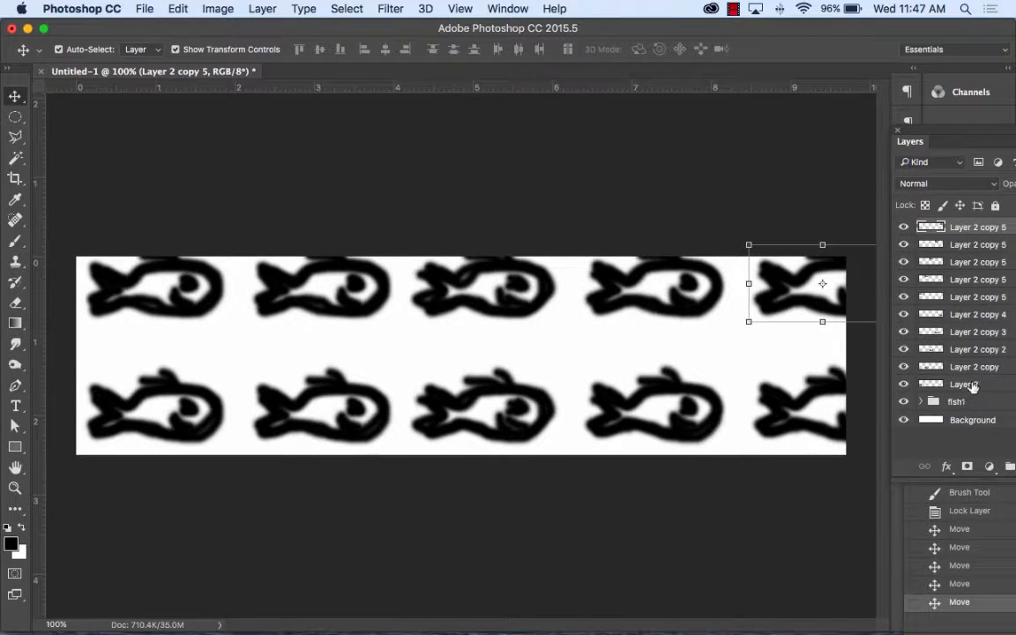
pyautogui.keyDown('shift'); pyautogui.click(970, 385); pyautogui.keyUp('shift')
pyautogui.moveTo(465, 310); pyautogui.dragTo(509, 310)
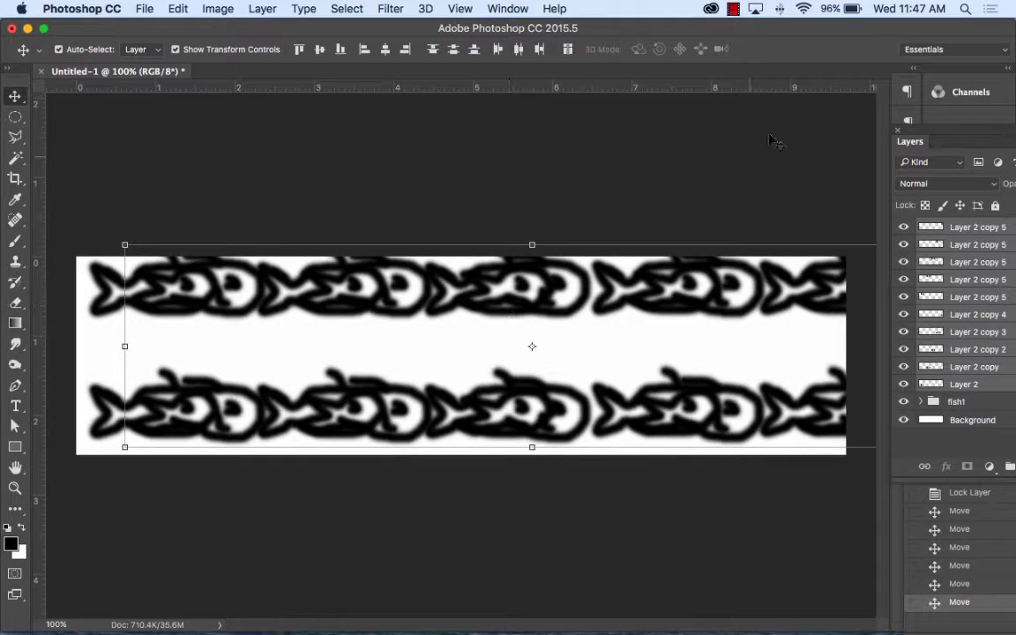
# Group the ten selected fish layers into a new group named fish2.
pyautogui.moveTo(910, 141); pyautogui.dragTo(559, 132)
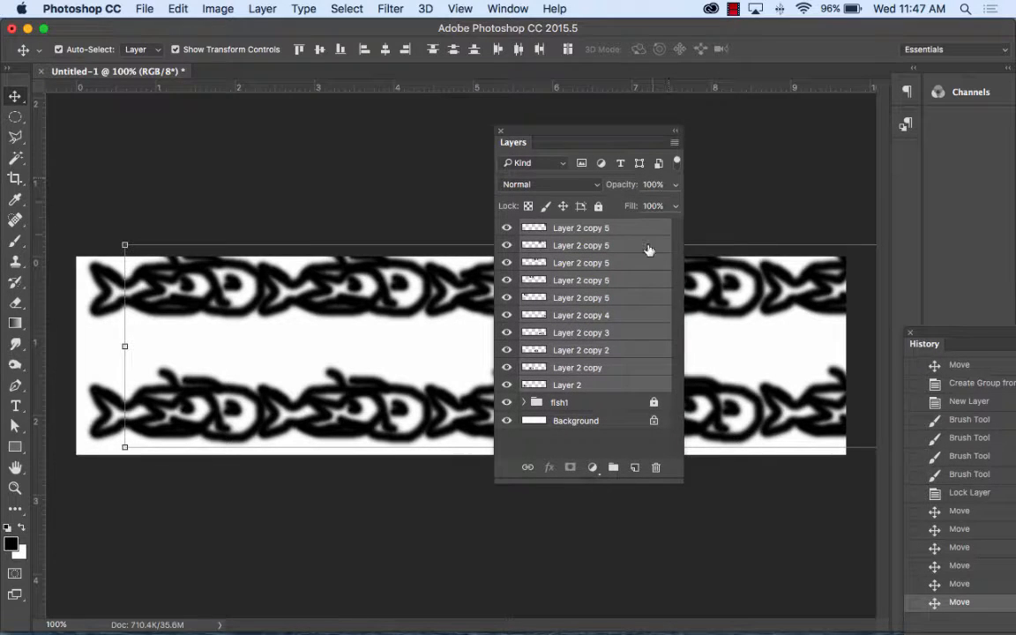
pyautogui.click(673, 142)
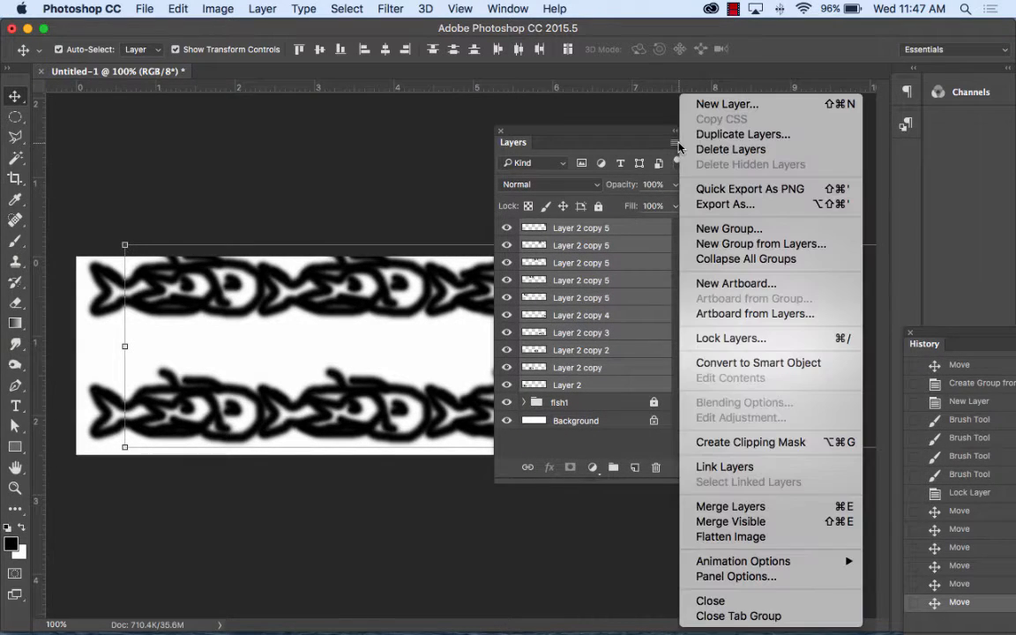
pyautogui.click(763, 244)
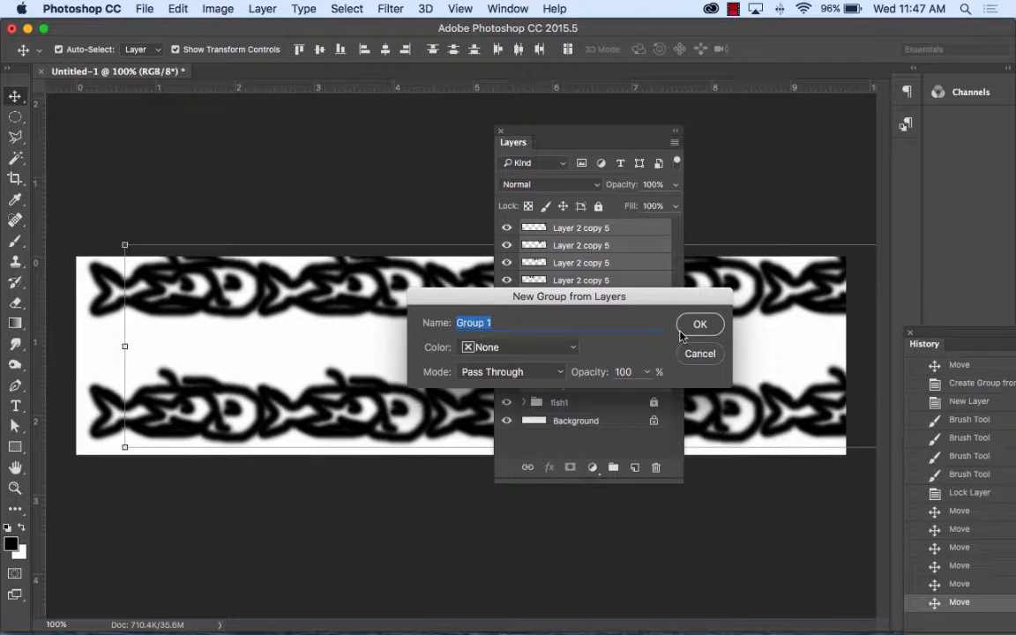
pyautogui.write('fish2')
pyautogui.click(700, 324)
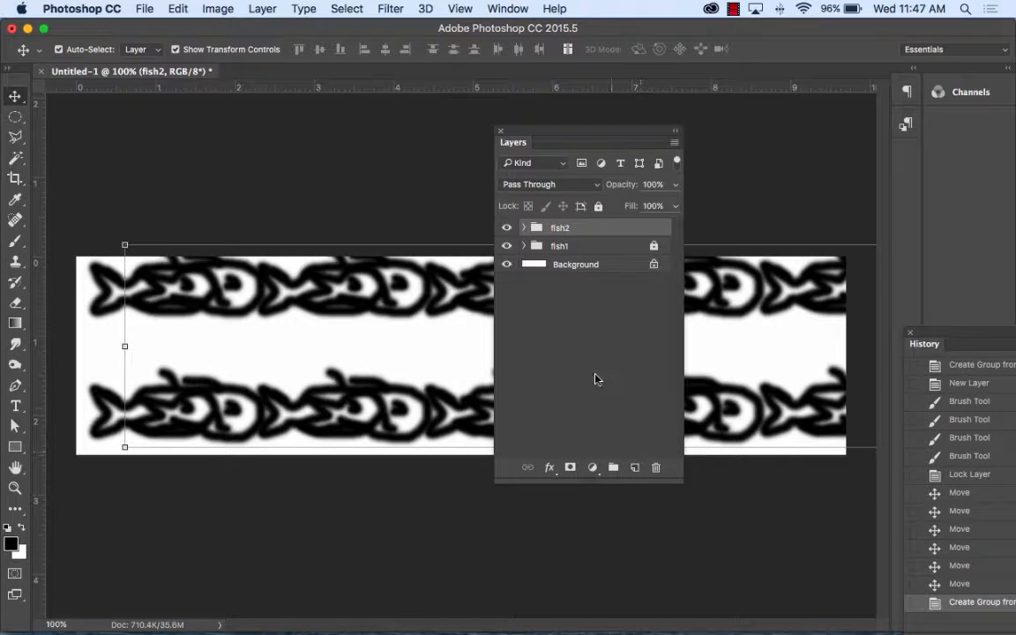
# Add an empty layer above the fish2 group, and fully lock and hide fish2.
pyautogui.click(634, 467)
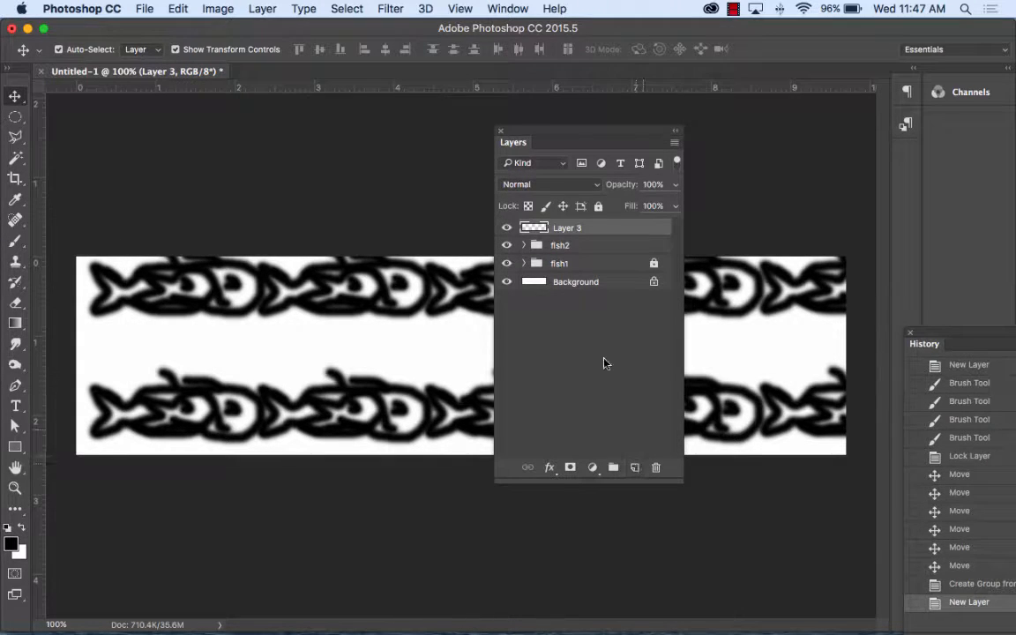
pyautogui.click(505, 247)
pyautogui.click(610, 246)
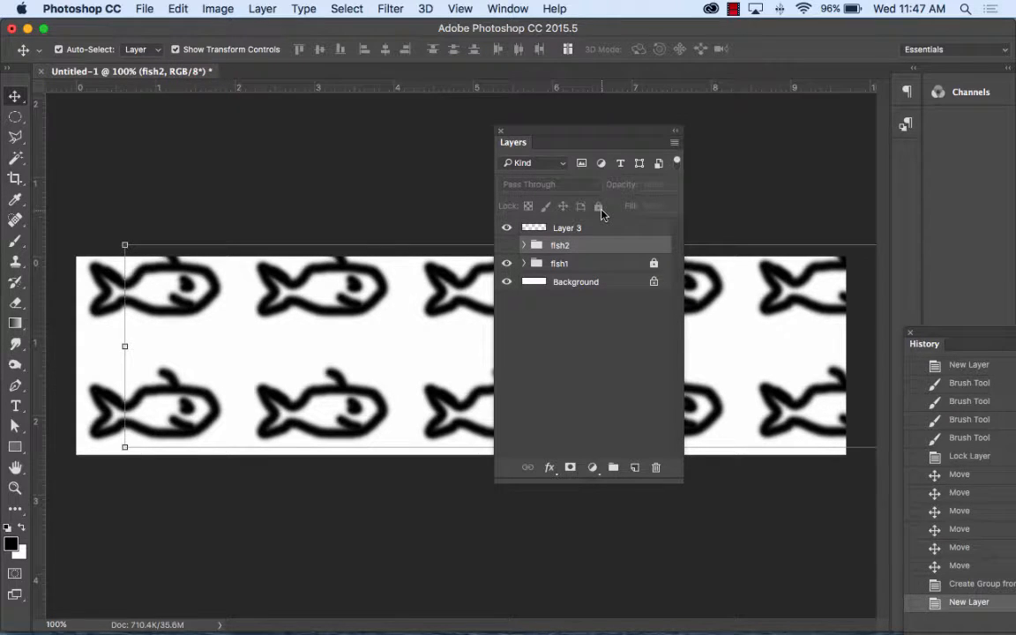
pyautogui.click(507, 245)
pyautogui.click(598, 207)
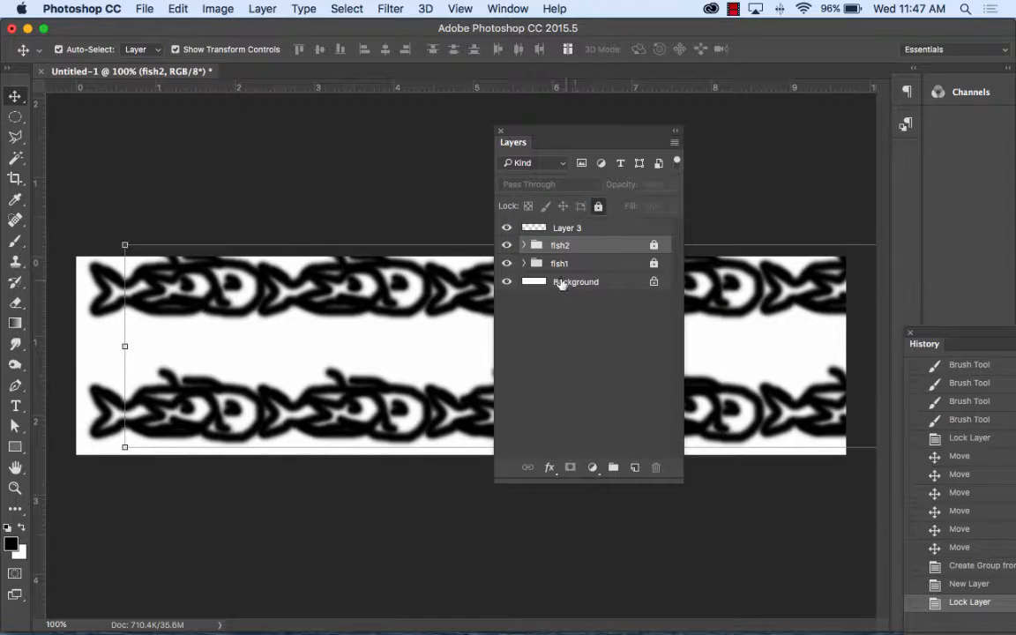
pyautogui.click(506, 246)
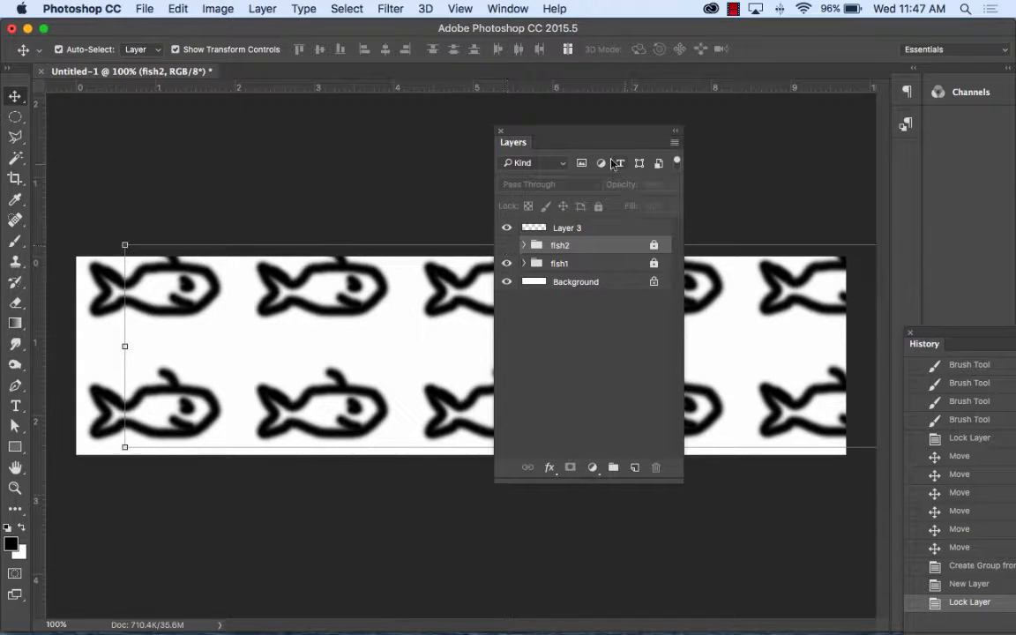
# On Layer 3, brush a thick black outline, frayed tail, fin and eye over the lower row's first fish.
pyautogui.moveTo(561, 135); pyautogui.dragTo(767, 168)
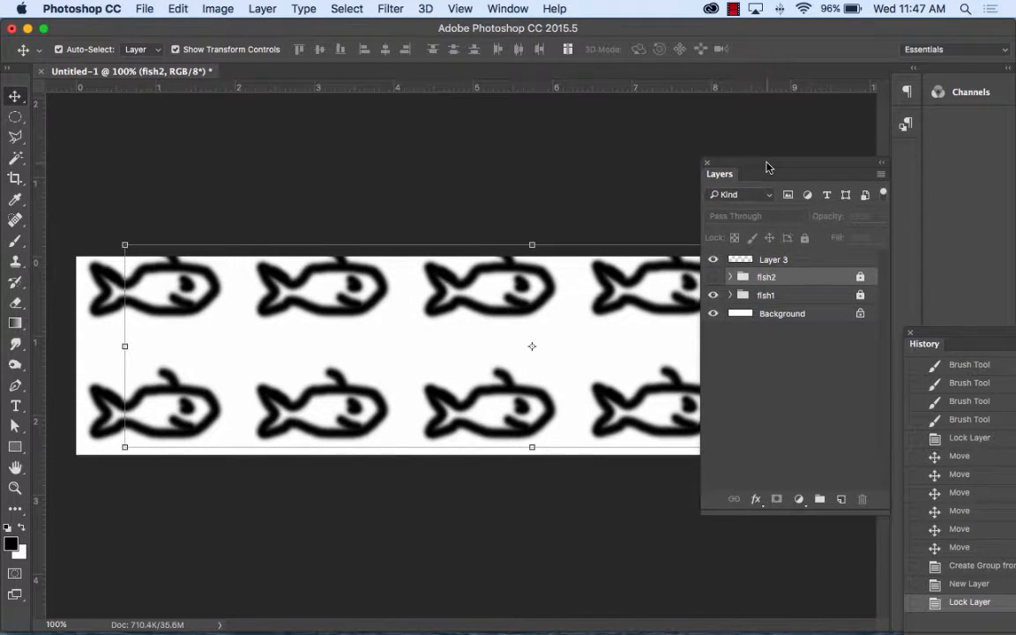
pyautogui.click(794, 261)
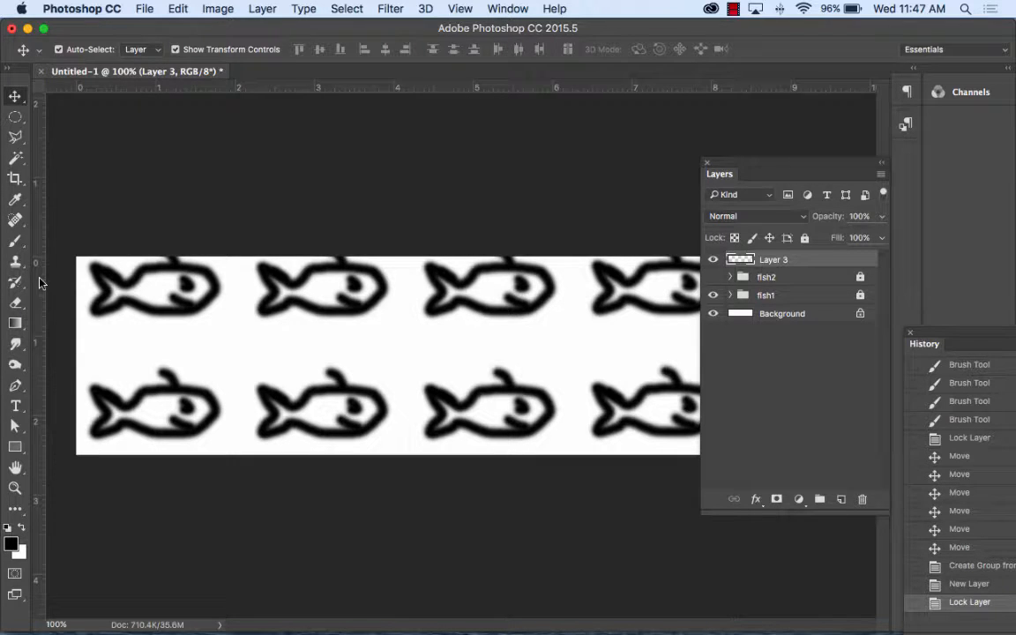
pyautogui.click(15, 239)
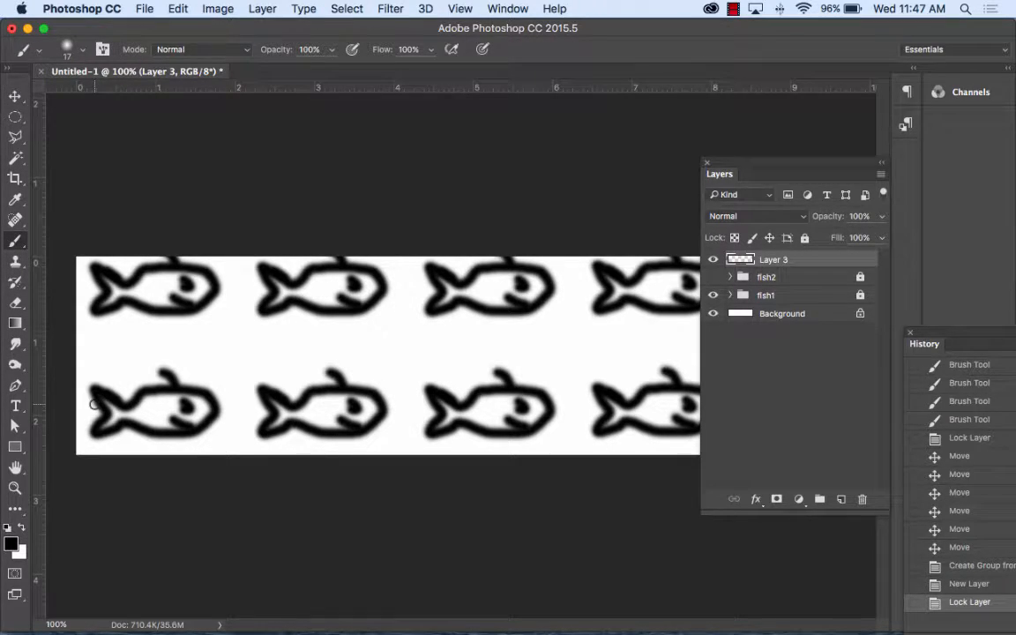
pyautogui.moveTo(128, 401); pyautogui.dragTo(172, 387)
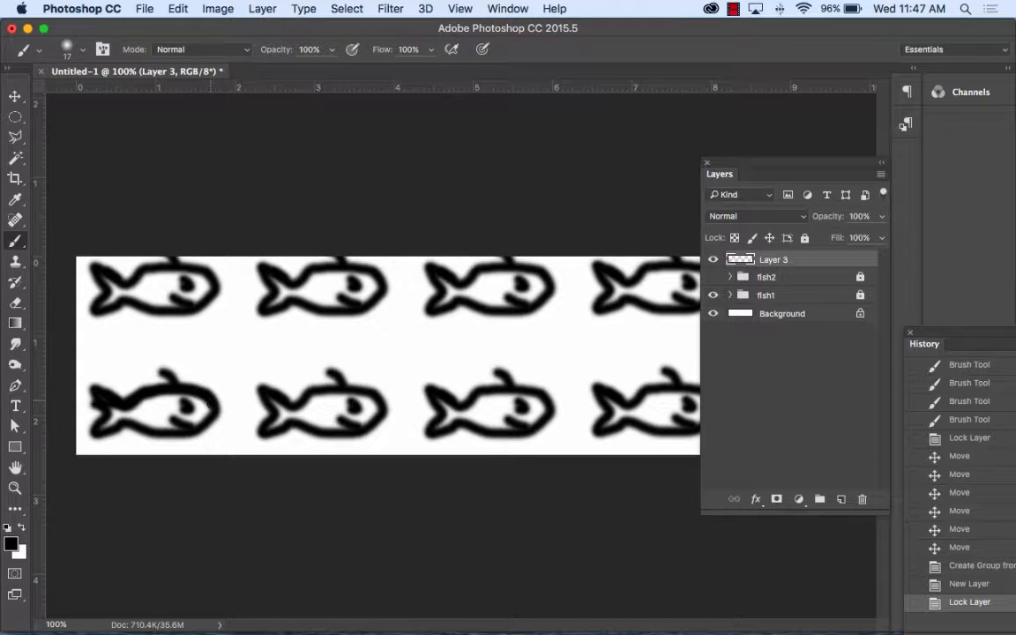
pyautogui.moveTo(214, 415)
pyautogui.mouseDown()
pyautogui.moveTo(181, 434)
pyautogui.moveTo(132, 419)
pyautogui.moveTo(100, 424)
pyautogui.moveTo(89, 369)
pyautogui.mouseUp()
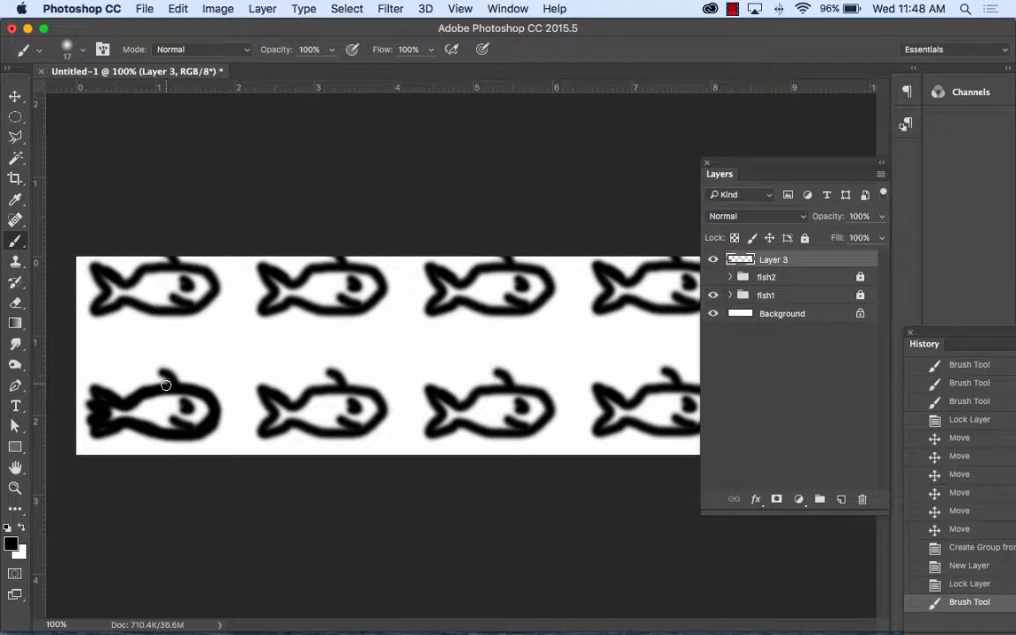
pyautogui.moveTo(167, 387)
pyautogui.mouseDown()
pyautogui.moveTo(146, 380)
pyautogui.moveTo(177, 385)
pyautogui.moveTo(191, 406)
pyautogui.mouseUp()
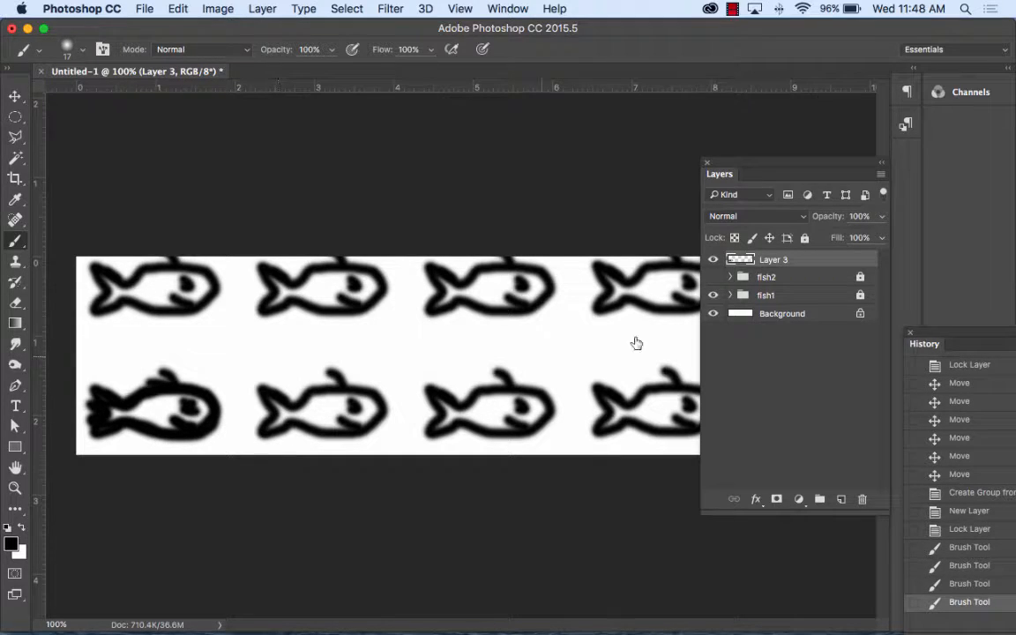
# Duplicate the Layer 3 fish four times over the lower row, the last copy running past the banner's right edge.
pyautogui.click(17, 98)
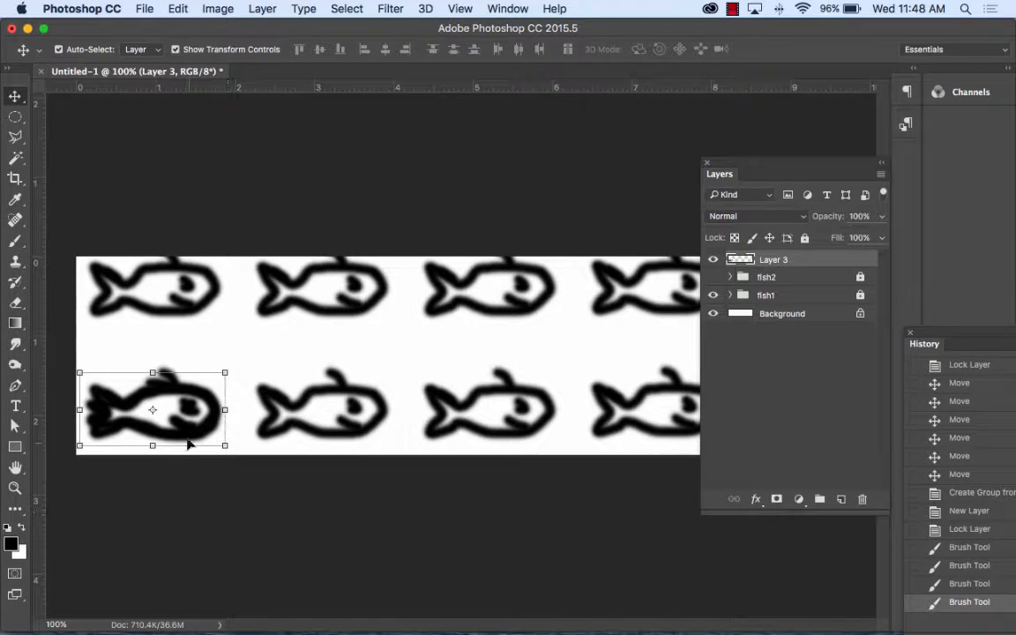
pyautogui.moveTo(183, 444); pyautogui.dragTo(521, 433)
pyautogui.moveTo(770, 499); pyautogui.dragTo(758, 486)
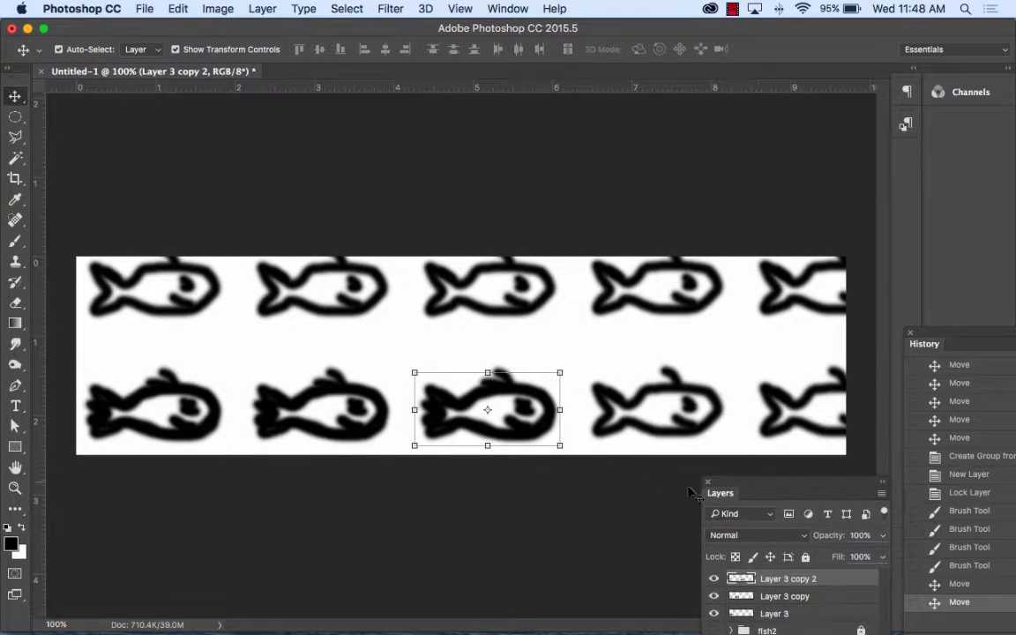
pyautogui.press('super+h')
pyautogui.moveTo(504, 438); pyautogui.dragTo(841, 428)
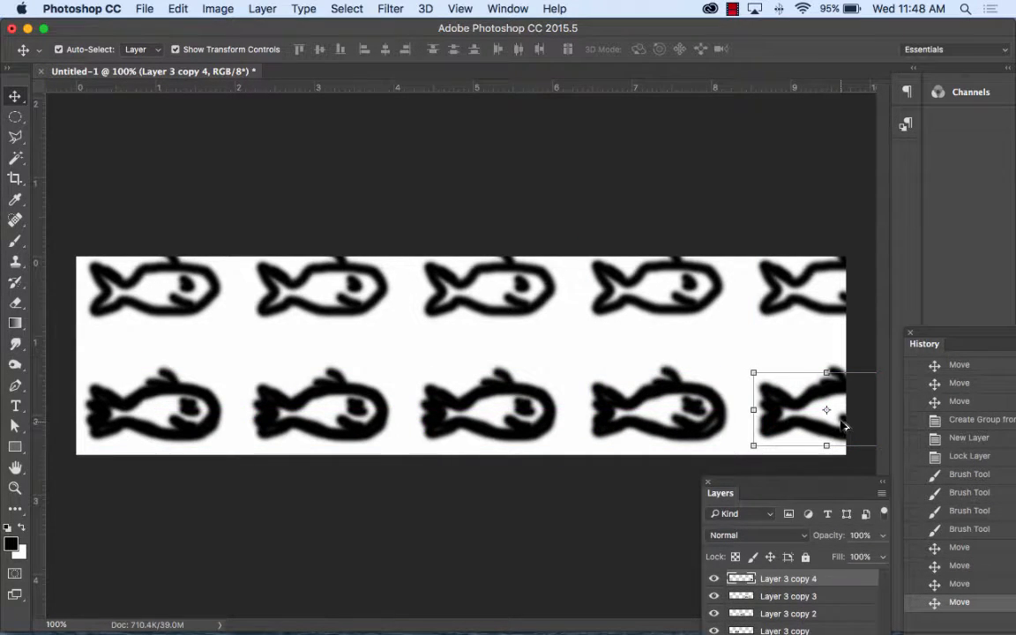
# Select Layer 3 and its four copies, and duplicate that row straight up over the upper row of fish.
pyautogui.moveTo(754, 483); pyautogui.dragTo(789, 263)
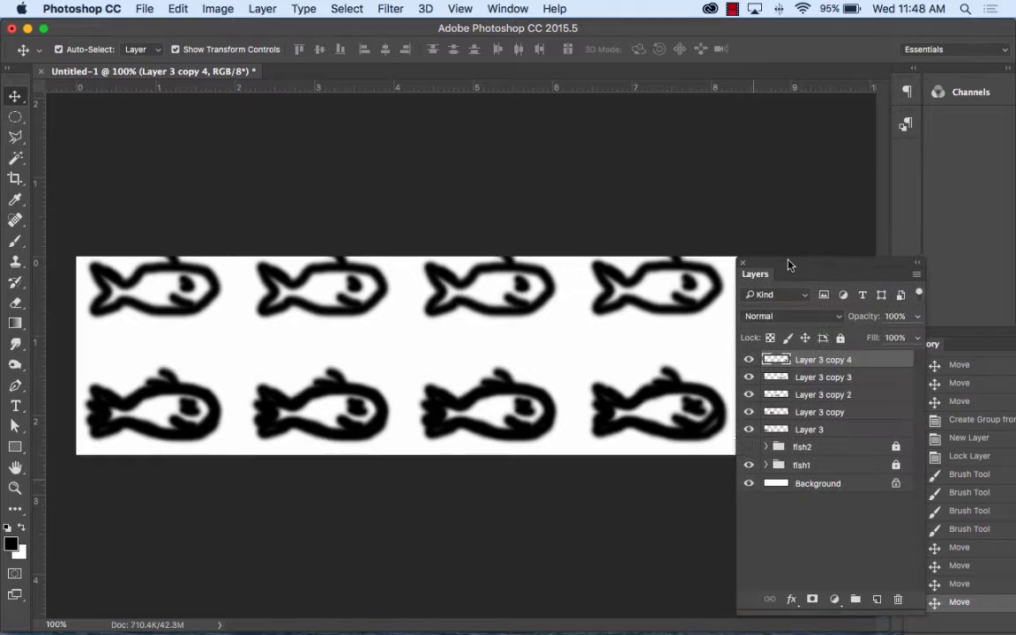
pyautogui.keyDown('shift'); pyautogui.click(809, 429); pyautogui.keyUp('shift')
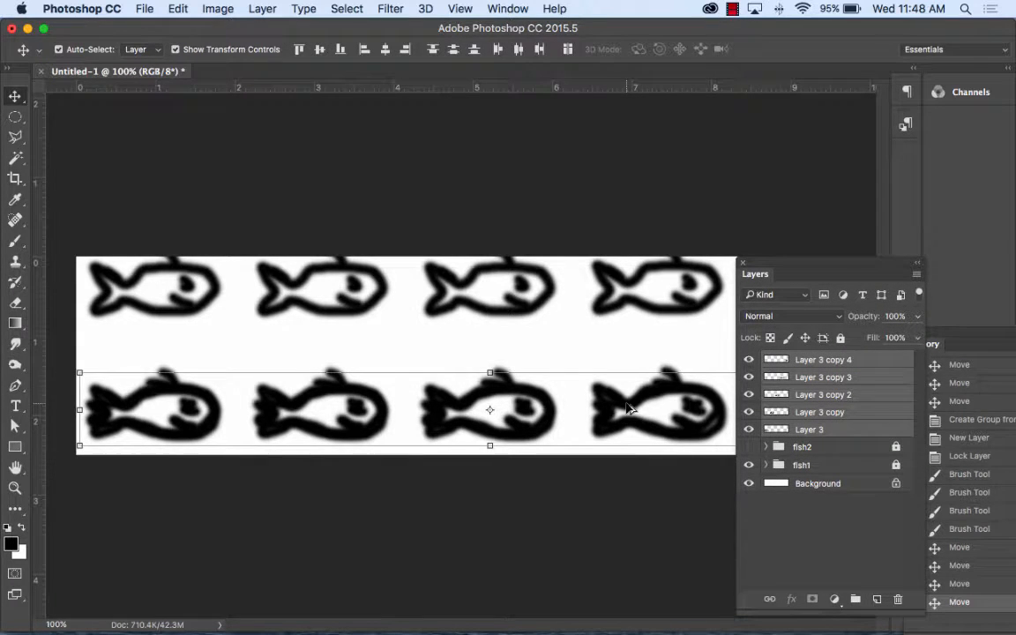
pyautogui.moveTo(628, 408); pyautogui.dragTo(631, 280)
# Select all ten Layer 3 fish layers and shift both rows right, almost a full fish length.
pyautogui.moveTo(810, 261); pyautogui.dragTo(809, 94)
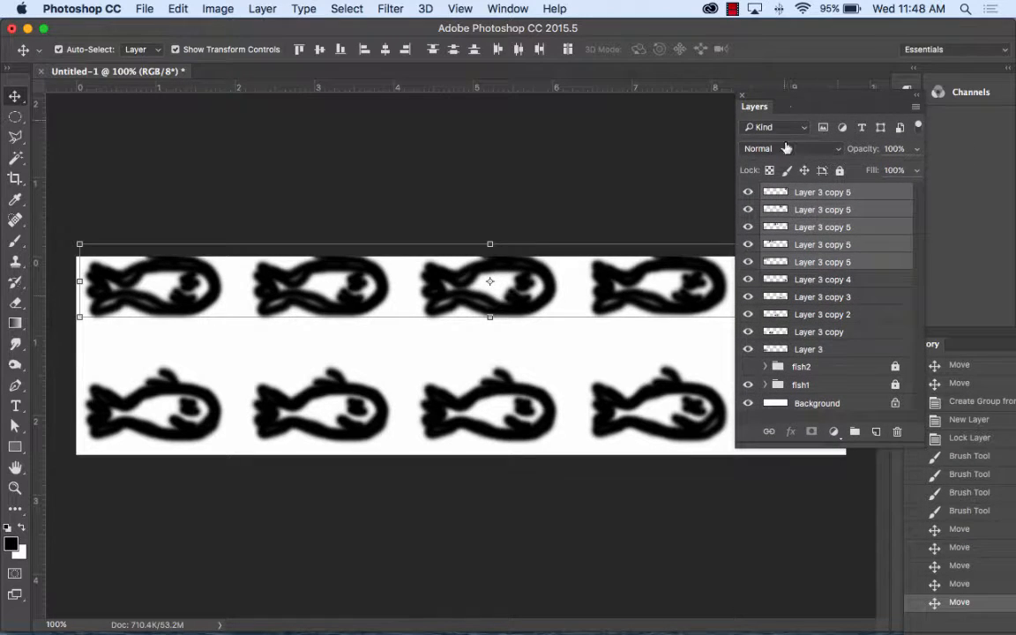
pyautogui.keyDown('shift'); pyautogui.click(820, 350); pyautogui.keyUp('shift')
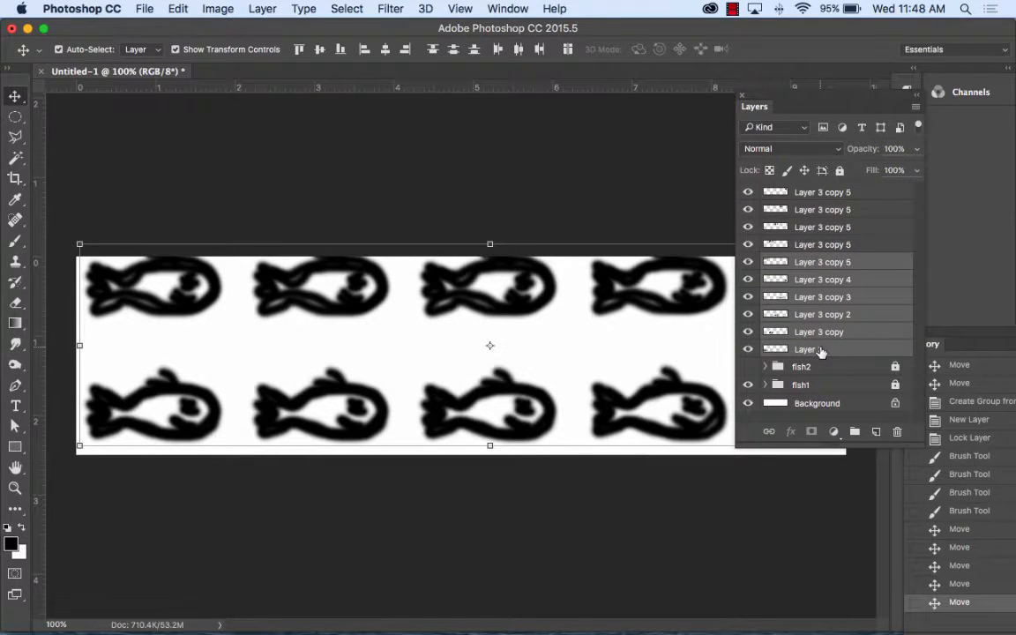
pyautogui.click(798, 192)
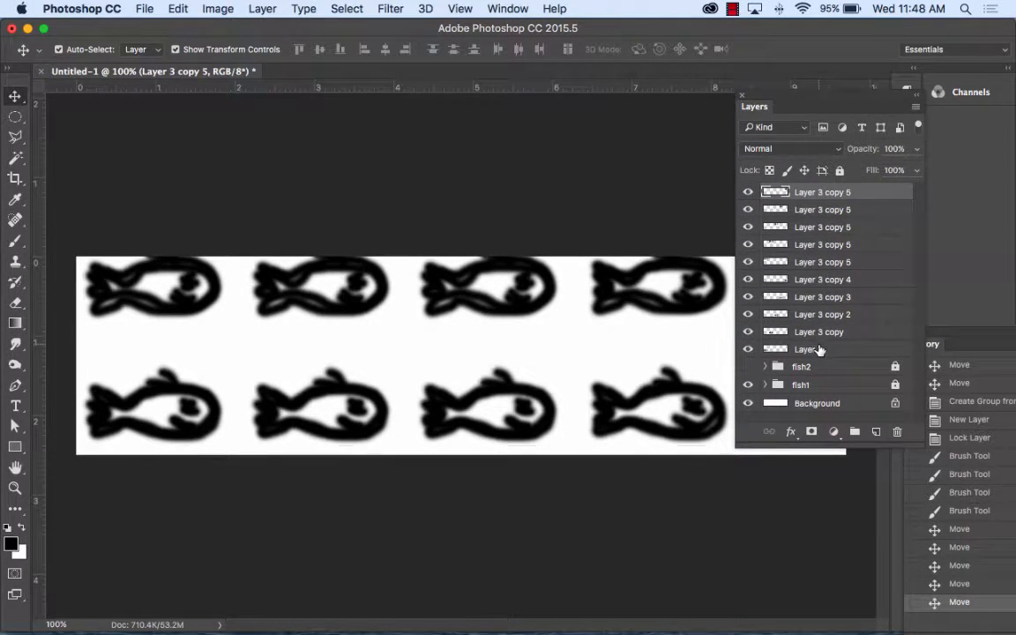
pyautogui.keyDown('shift'); pyautogui.click(819, 350); pyautogui.keyUp('shift')
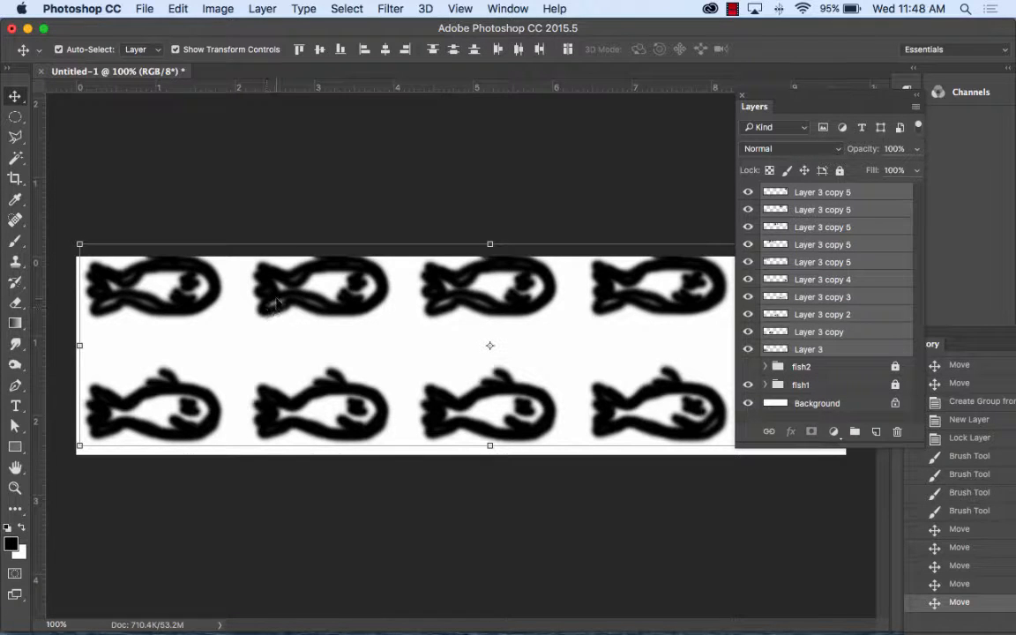
pyautogui.moveTo(272, 303); pyautogui.dragTo(396, 310)
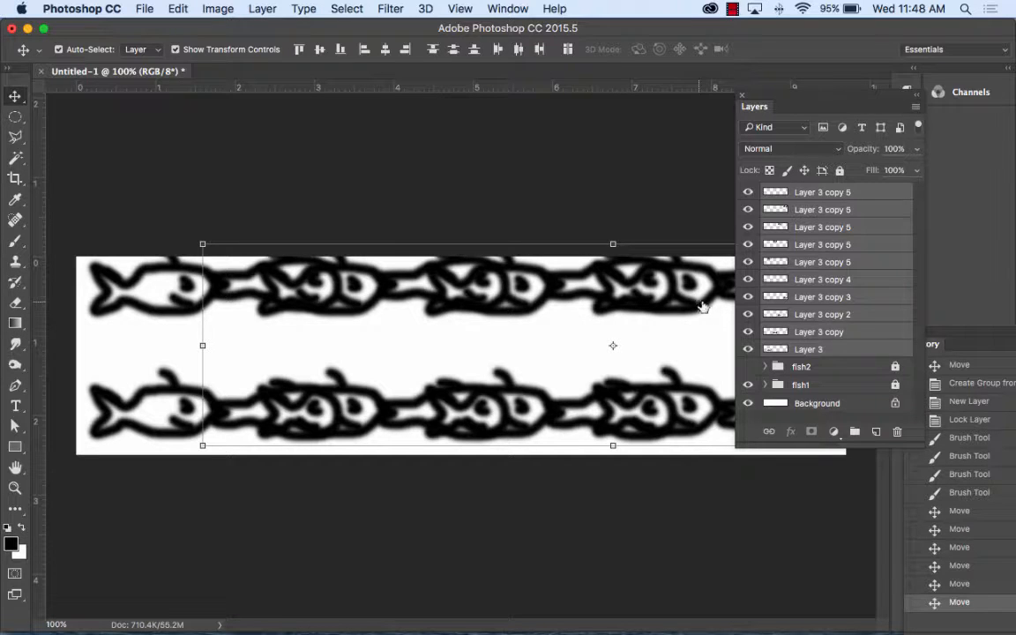
# Group the ten shifted Layer 3 fish layers into a new group named fish3.
pyautogui.click(915, 109)
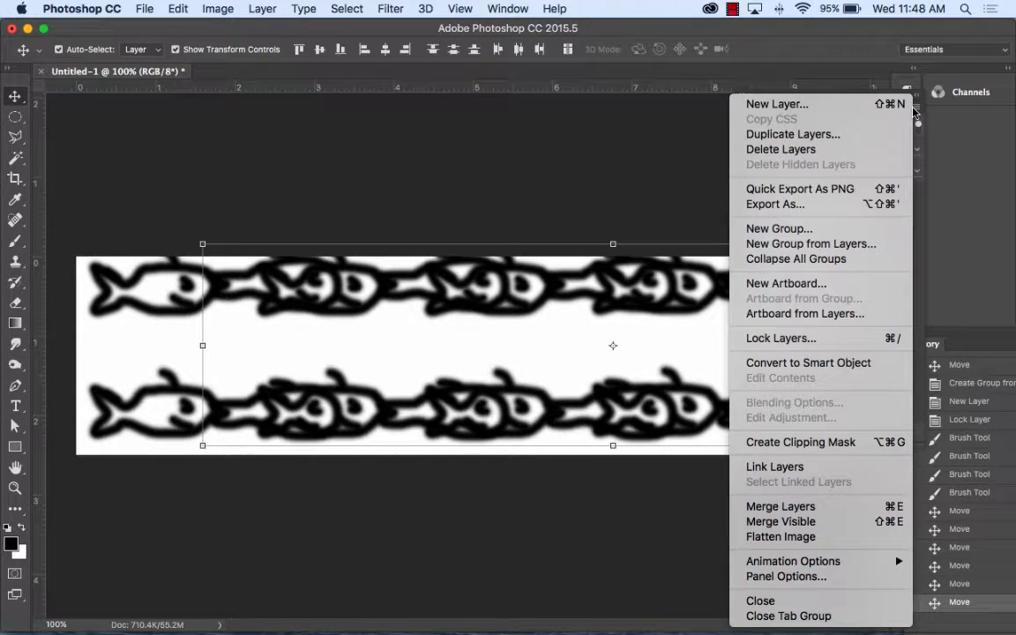
pyautogui.click(816, 243)
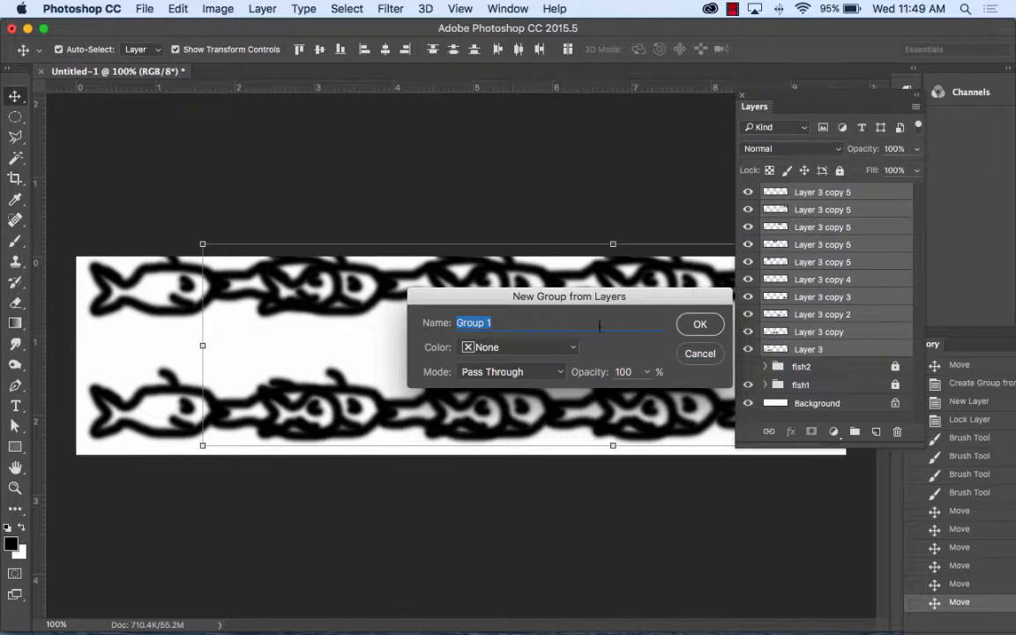
pyautogui.write('fish3')
pyautogui.click(700, 325)
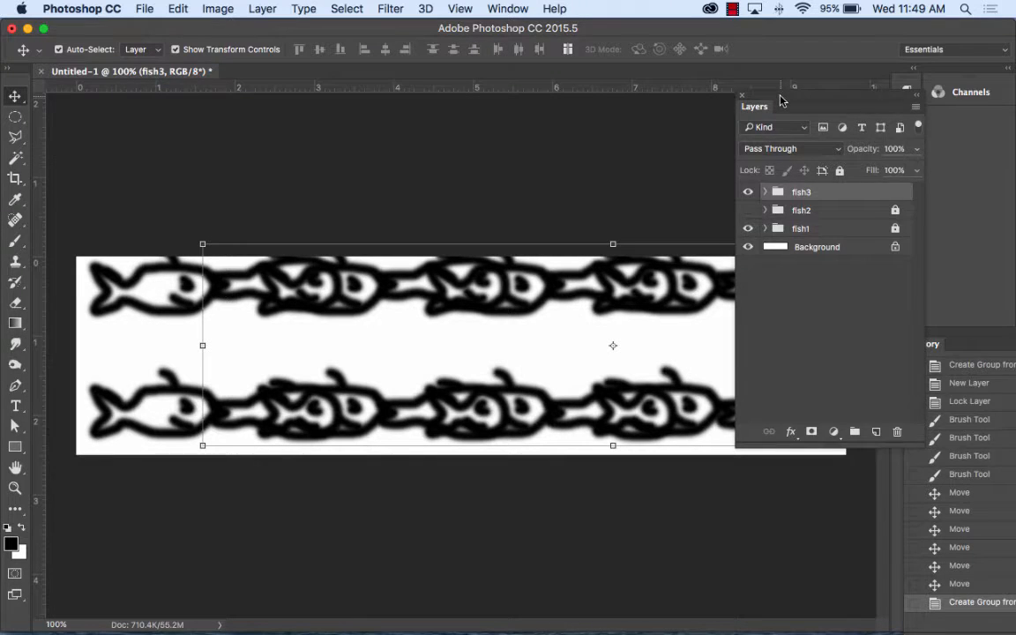
# Show the fish2 group briefly to compare it with fish1 and fish3, and hide it again.
pyautogui.moveTo(781, 100); pyautogui.dragTo(891, 120)
pyautogui.click(859, 233)
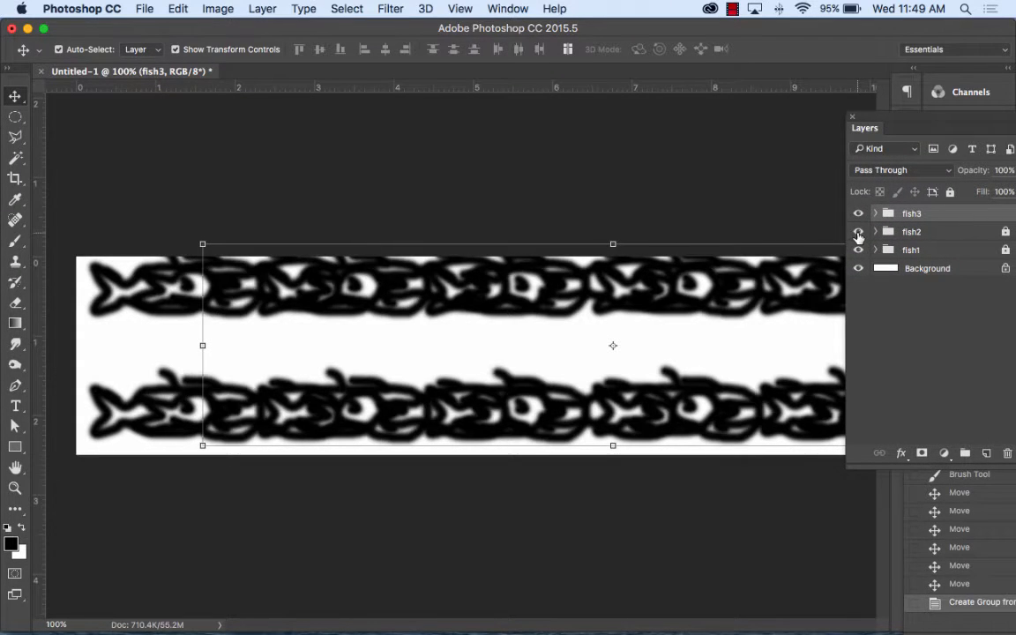
pyautogui.click(859, 232)
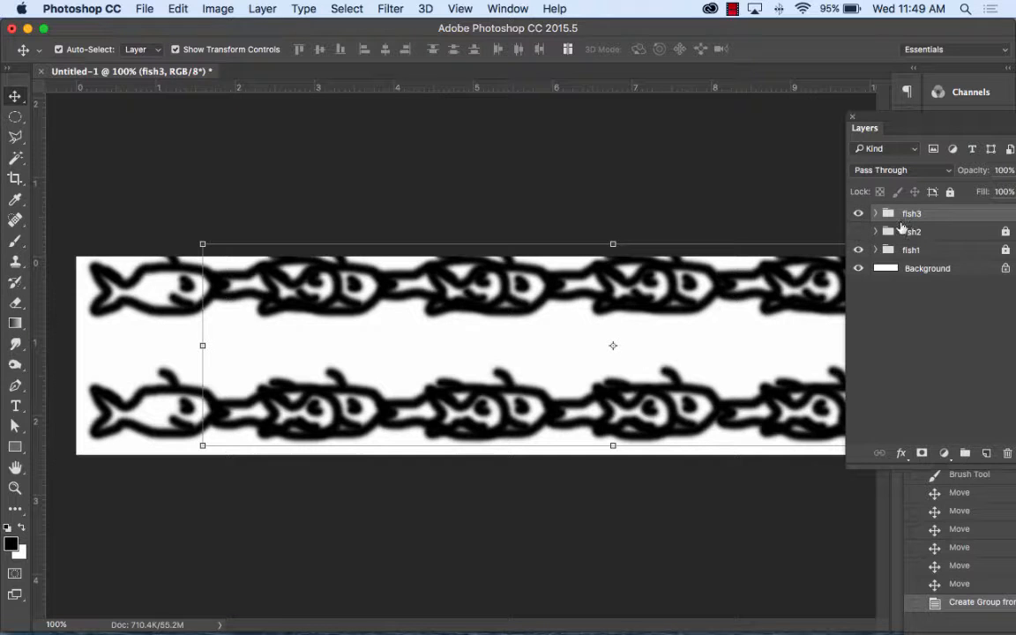
# Hide the fish1 group and toggle individual layers inside fish3 to identify the upper row's leftmost fish.
pyautogui.click(876, 215)
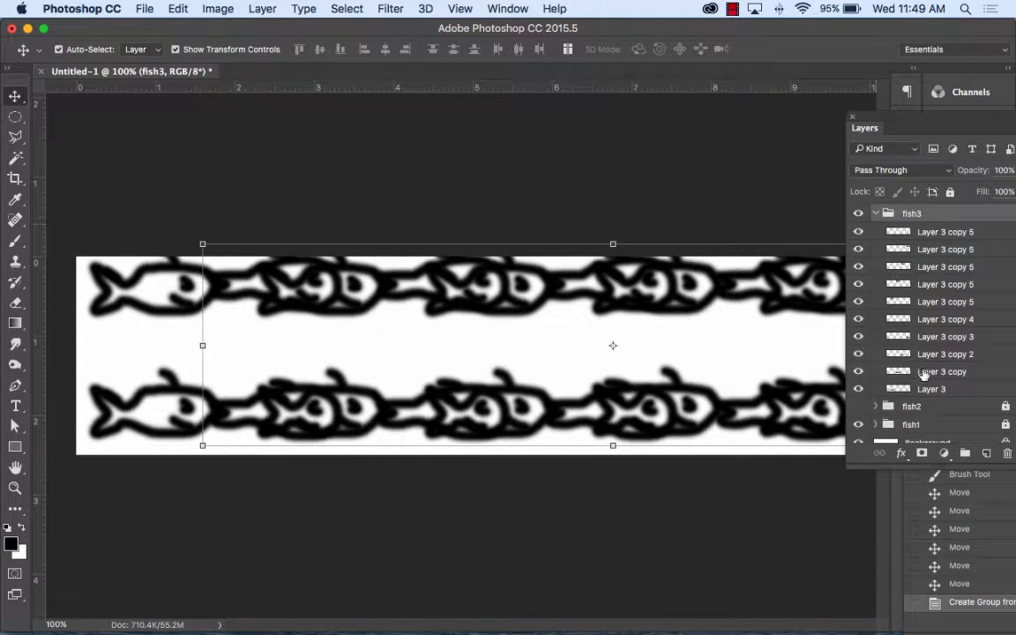
pyautogui.click(938, 232)
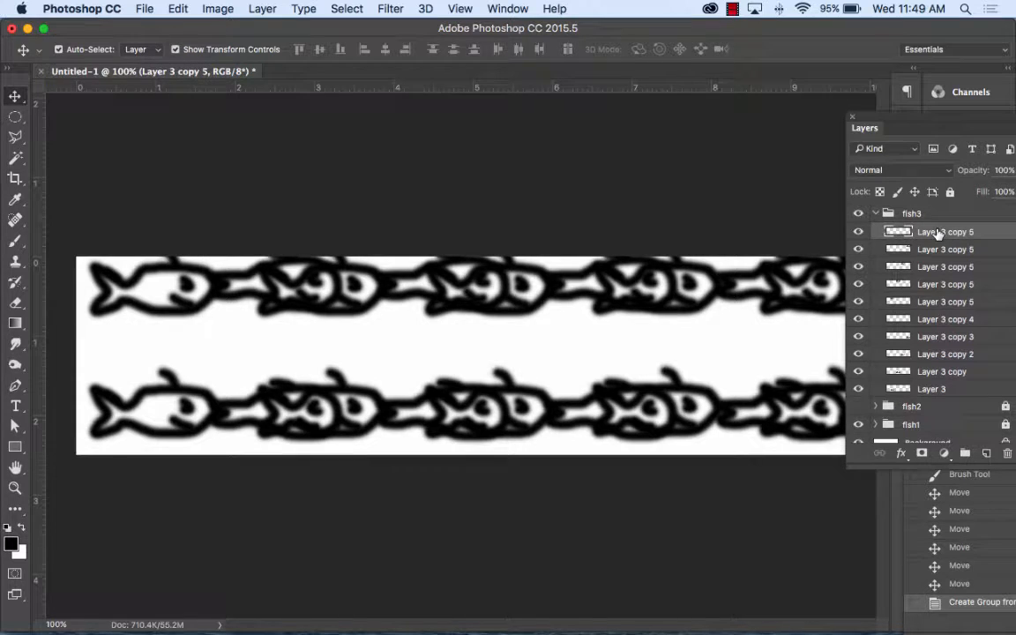
pyautogui.click(856, 234)
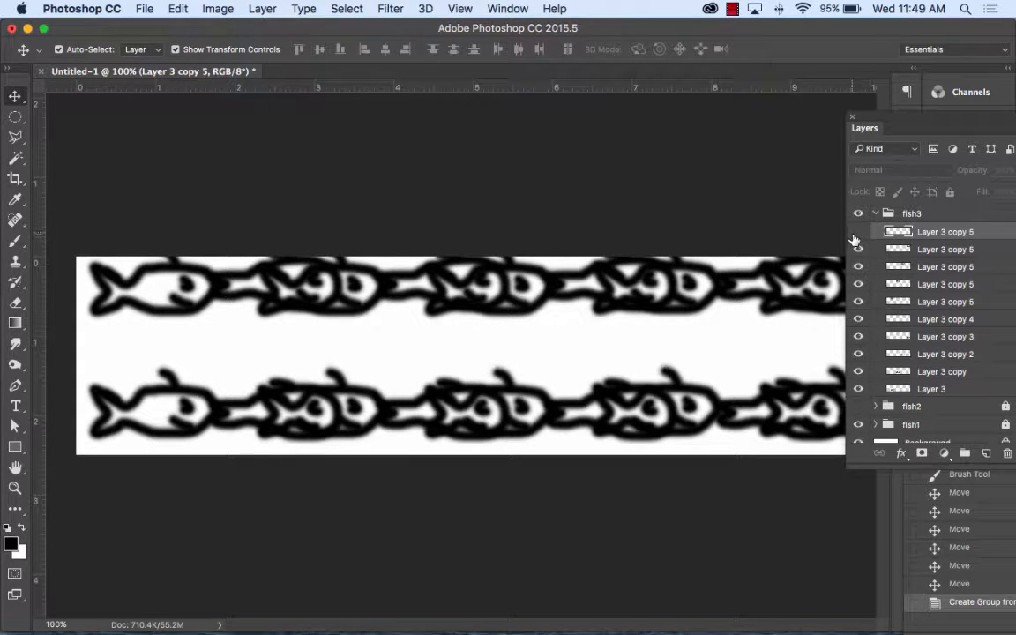
pyautogui.click(858, 233)
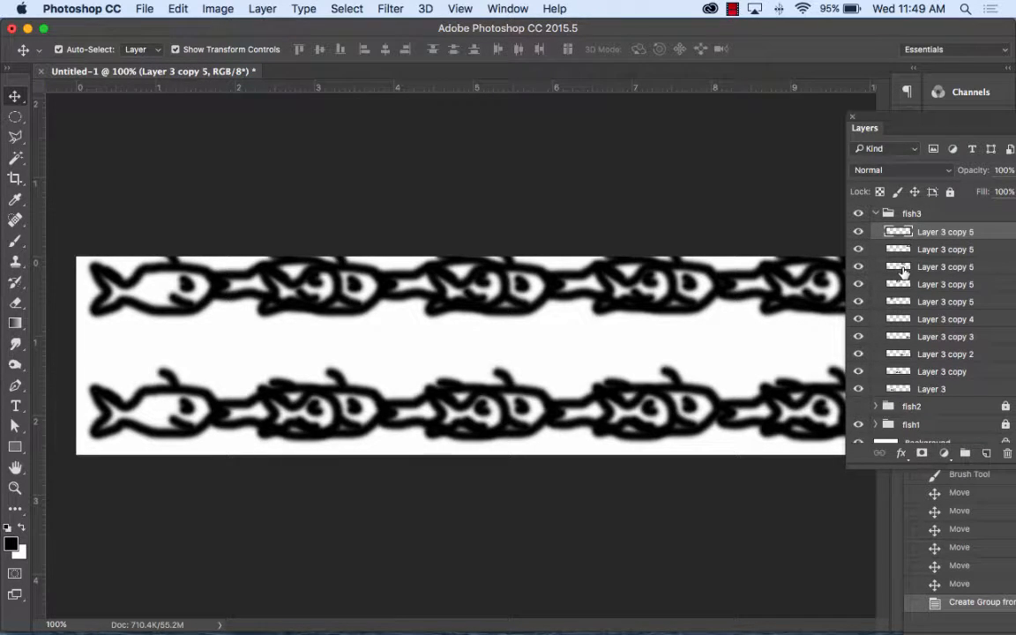
pyautogui.click(859, 424)
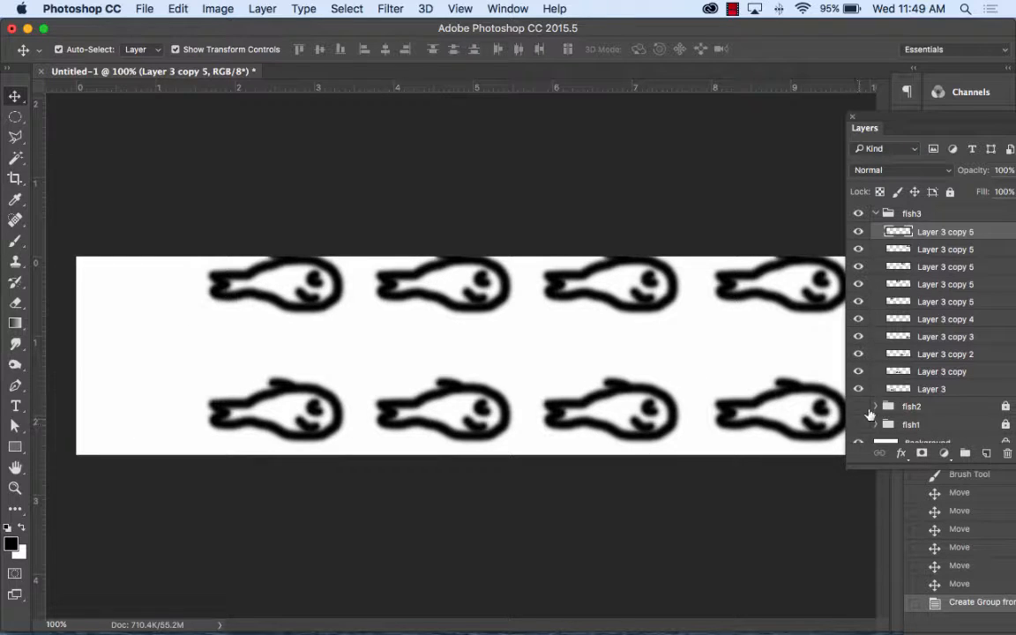
pyautogui.click(859, 233)
pyautogui.click(858, 233)
pyautogui.click(858, 303)
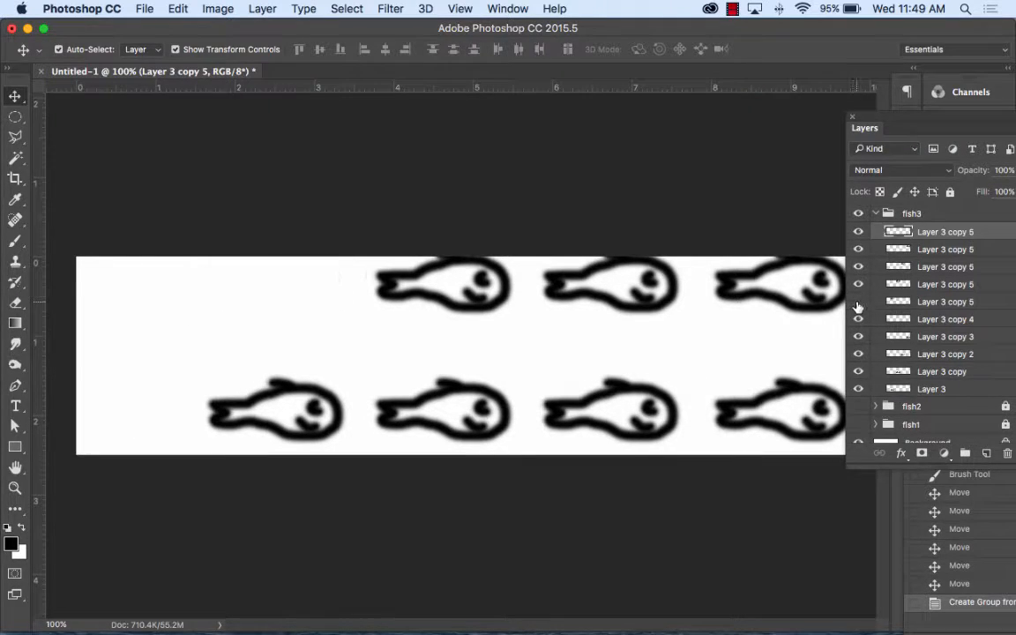
pyautogui.click(858, 303)
# Duplicate the leftmost fish of both fish3 rows straight to the left, so the copies run partly off the canvas edge.
pyautogui.click(943, 301)
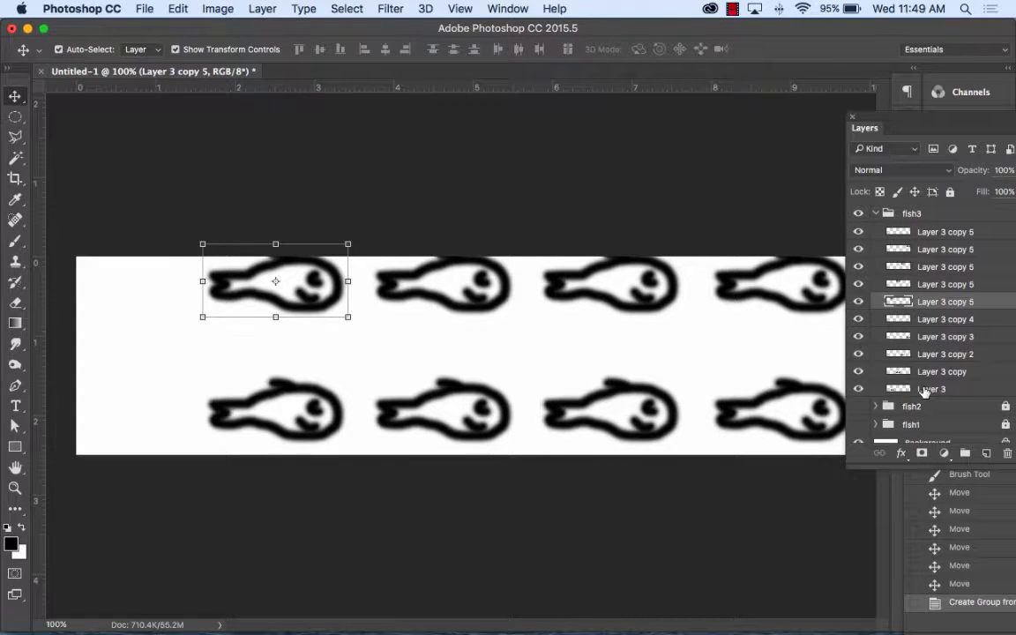
pyautogui.keyDown('super'); pyautogui.click(924, 390); pyautogui.keyUp('super')
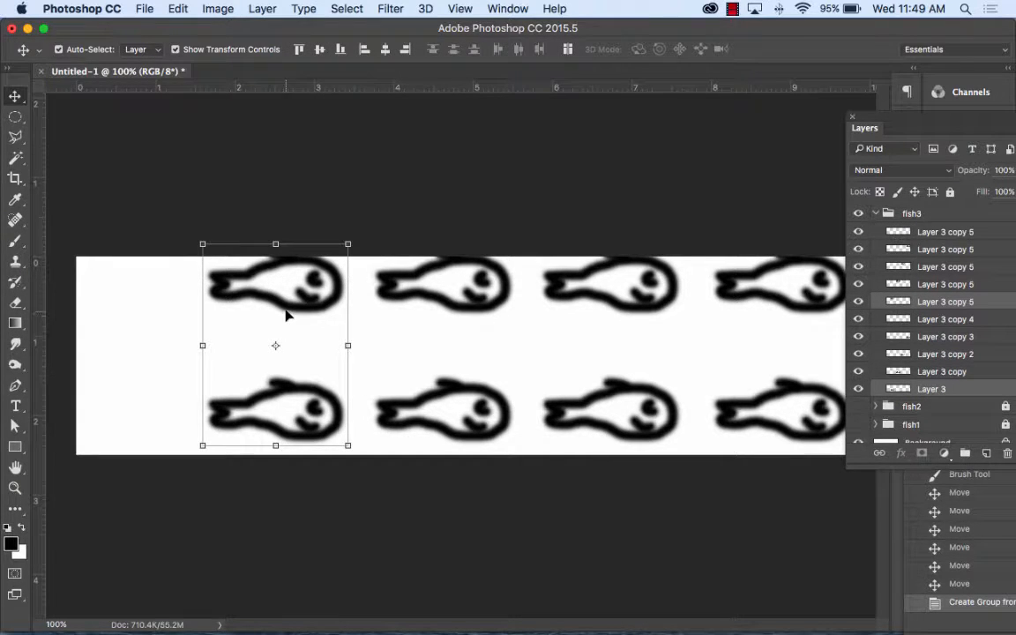
pyautogui.moveTo(296, 306); pyautogui.dragTo(124, 307)
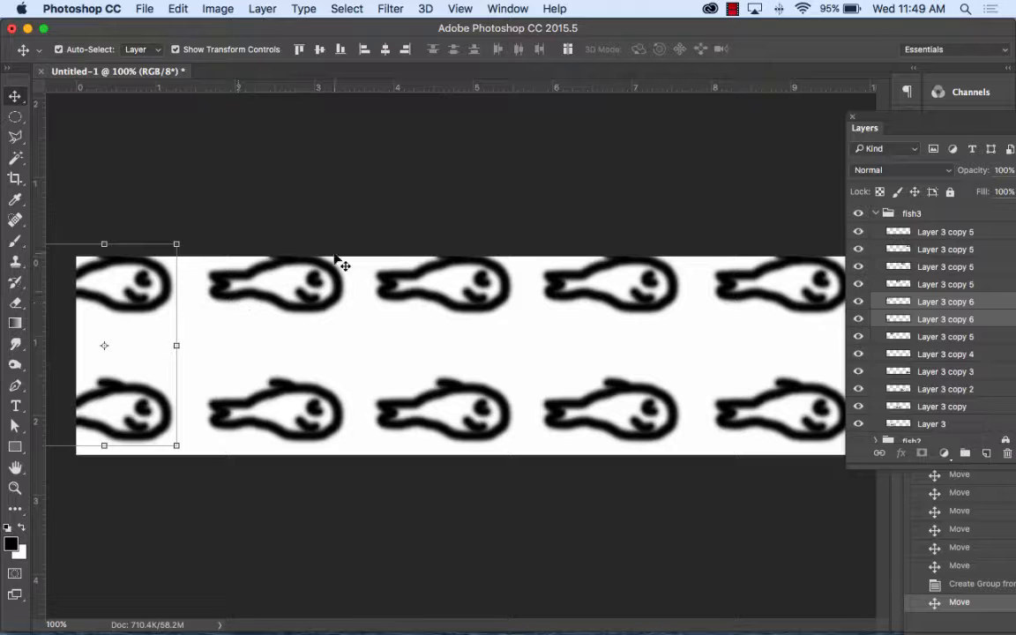
pyautogui.click(876, 213)
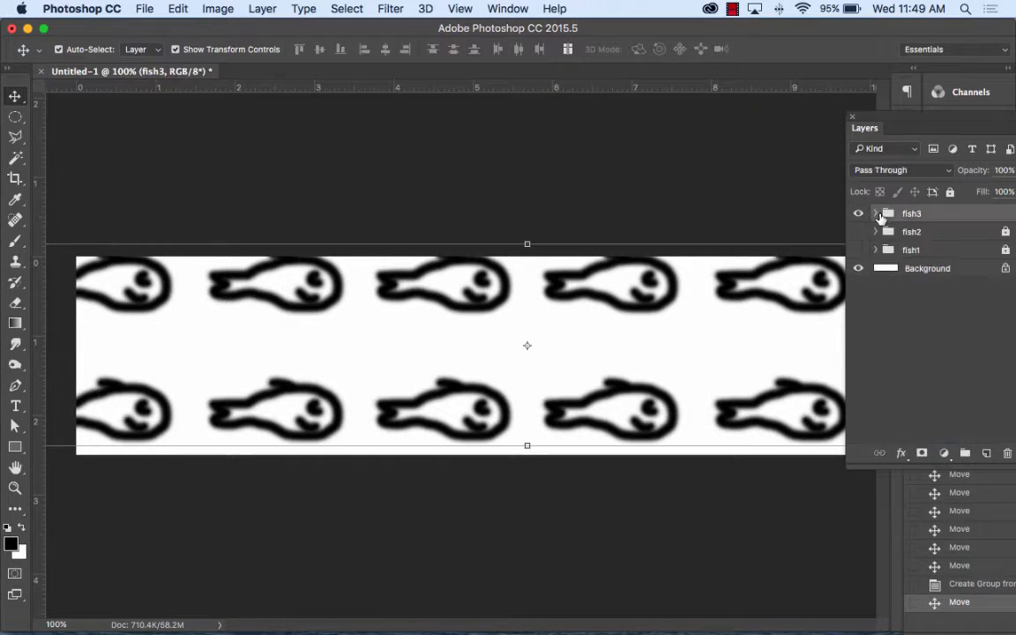
pyautogui.click(913, 322)
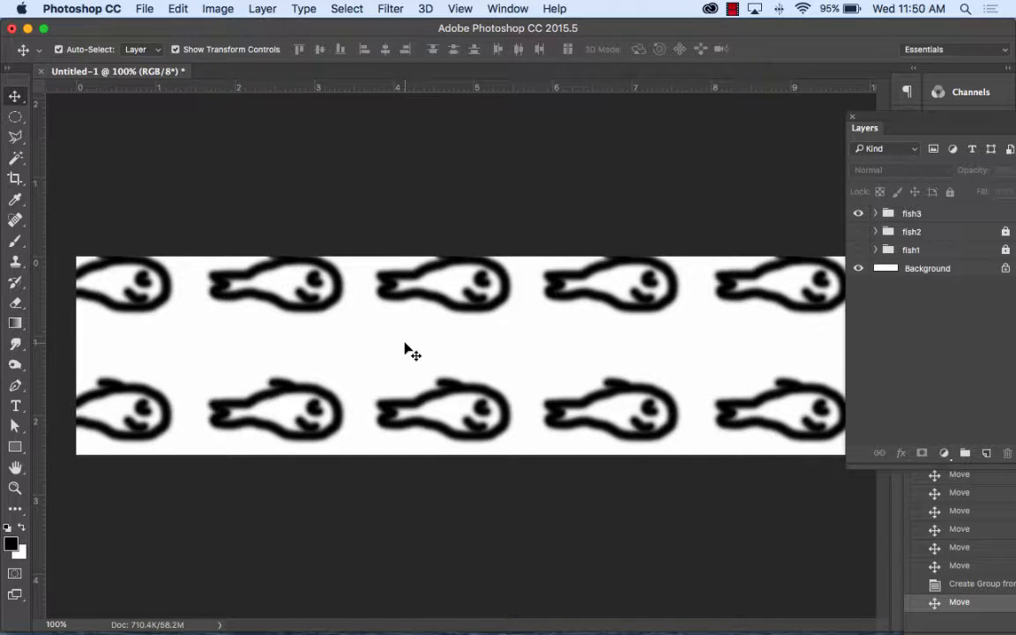
# Lock the fish3 group completely, like fish1 and fish2.
pyautogui.moveTo(860, 127); pyautogui.dragTo(596, 156)
pyautogui.click(698, 247)
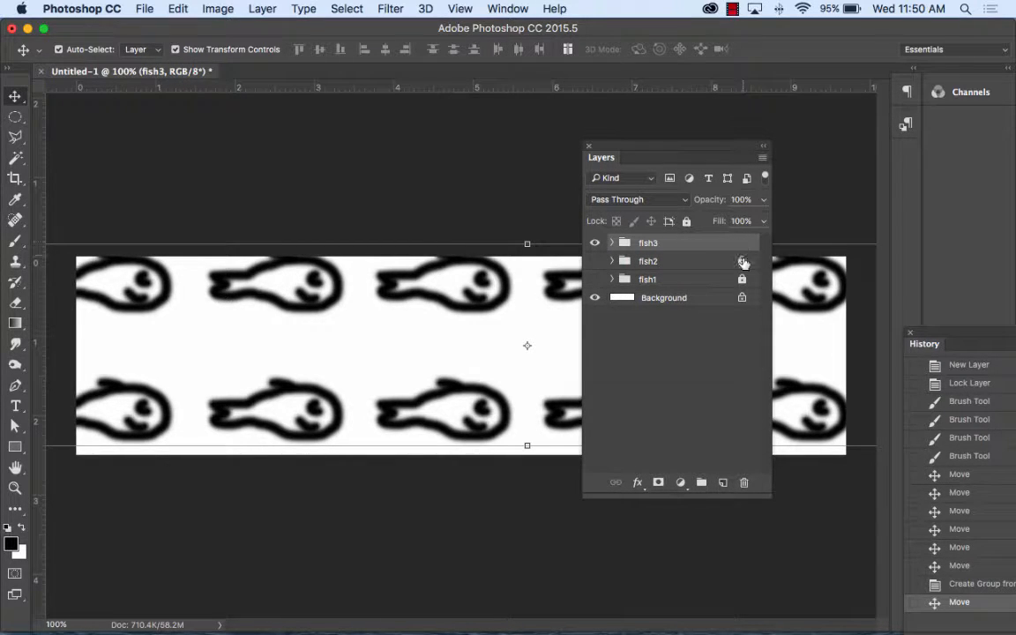
pyautogui.click(687, 221)
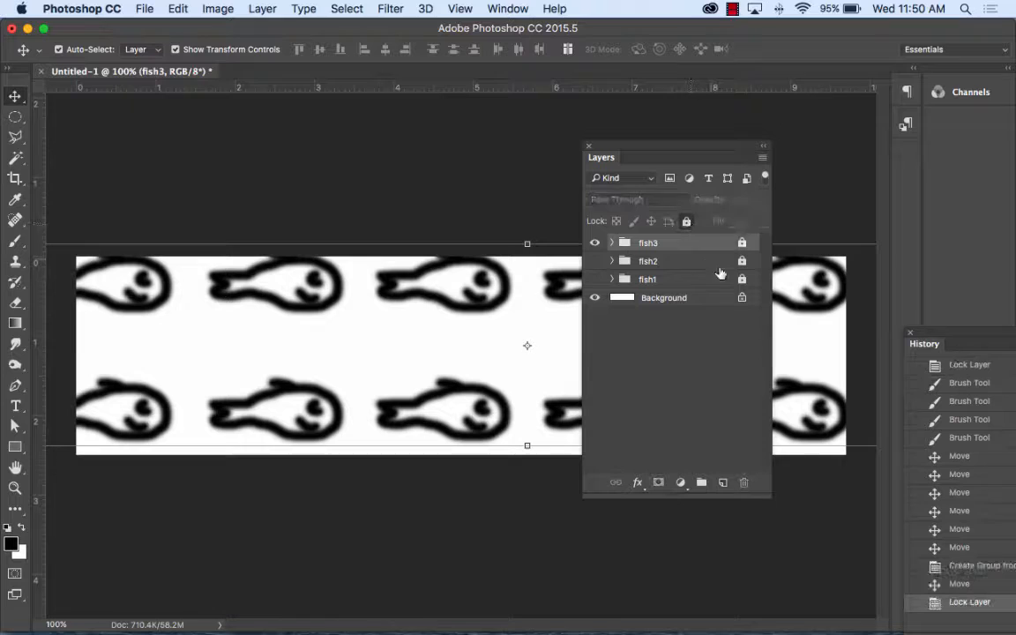
# On a new layer above fish3, brush a black left-facing fish with an eye and smile between the two rows.
pyautogui.click(723, 482)
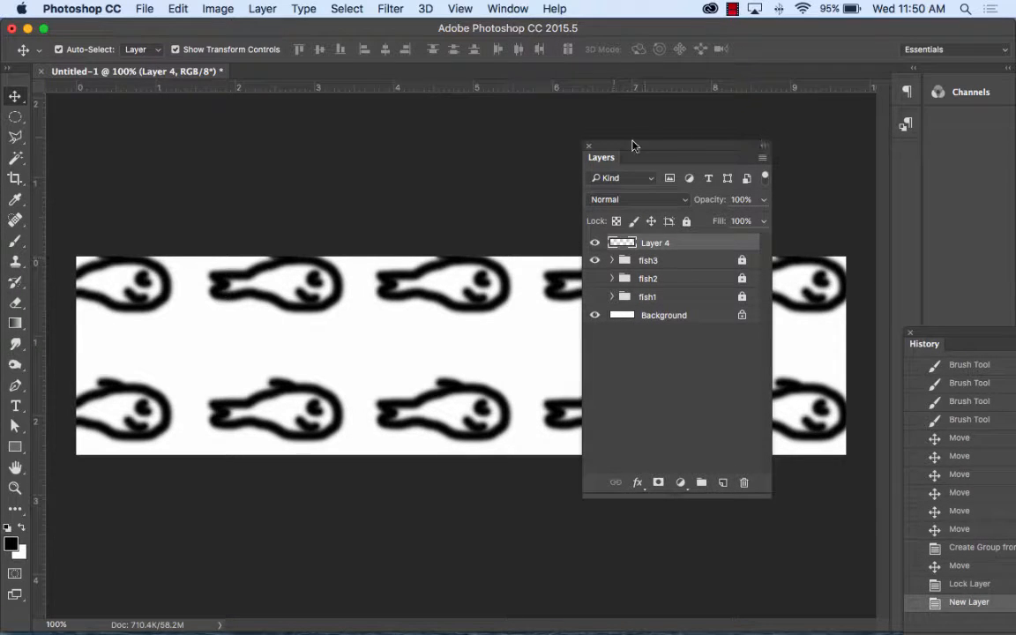
pyautogui.moveTo(621, 147); pyautogui.dragTo(806, 150)
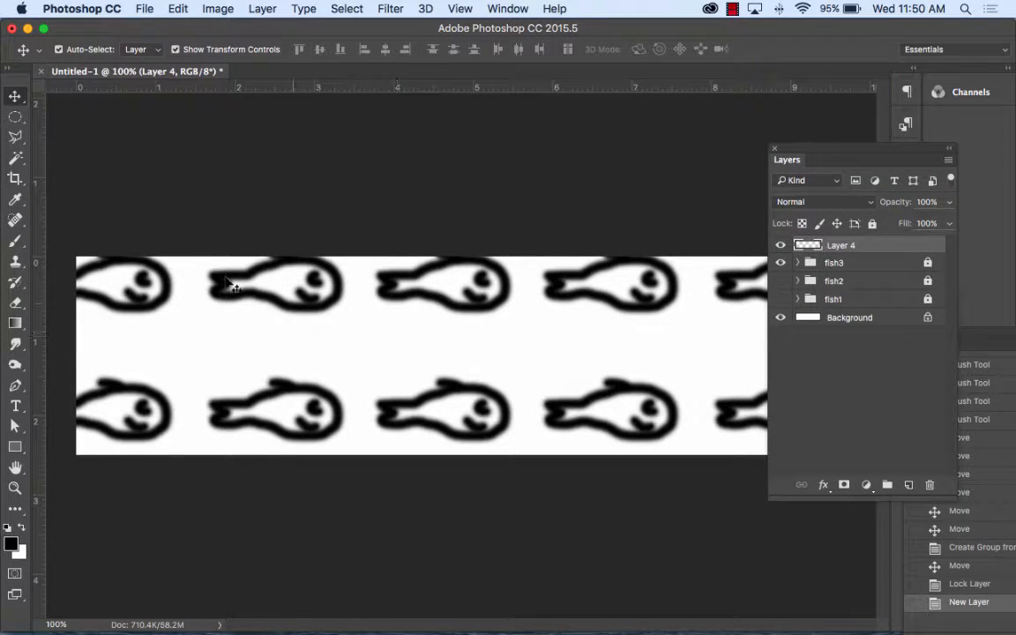
pyautogui.click(15, 240)
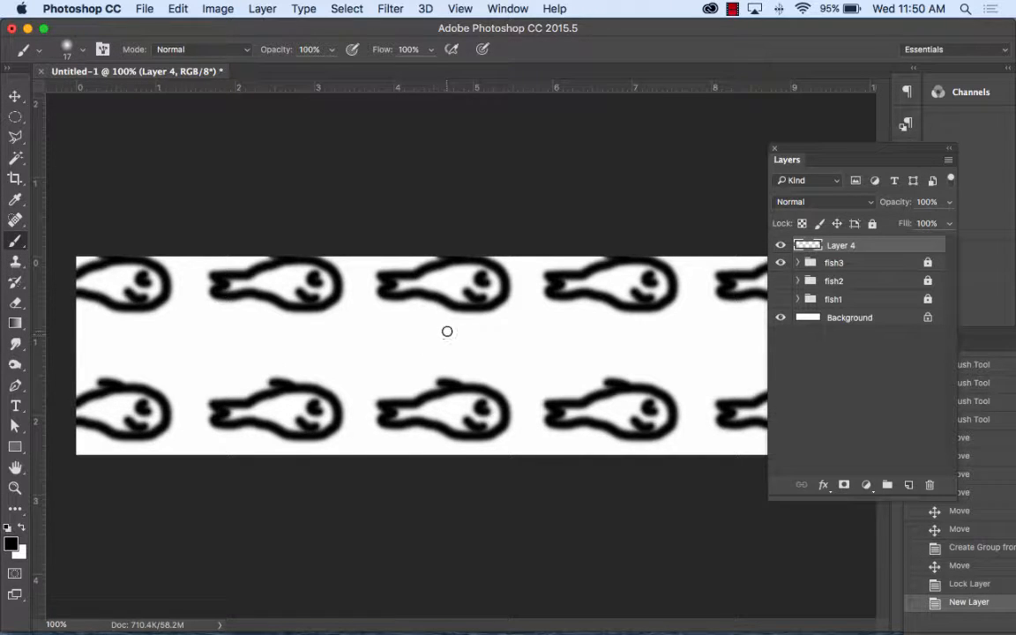
pyautogui.moveTo(438, 329)
pyautogui.mouseDown()
pyautogui.moveTo(393, 338)
pyautogui.moveTo(393, 362)
pyautogui.moveTo(458, 360)
pyautogui.moveTo(481, 345)
pyautogui.moveTo(526, 373)
pyautogui.moveTo(526, 306)
pyautogui.moveTo(511, 323)
pyautogui.moveTo(415, 329)
pyautogui.mouseUp()
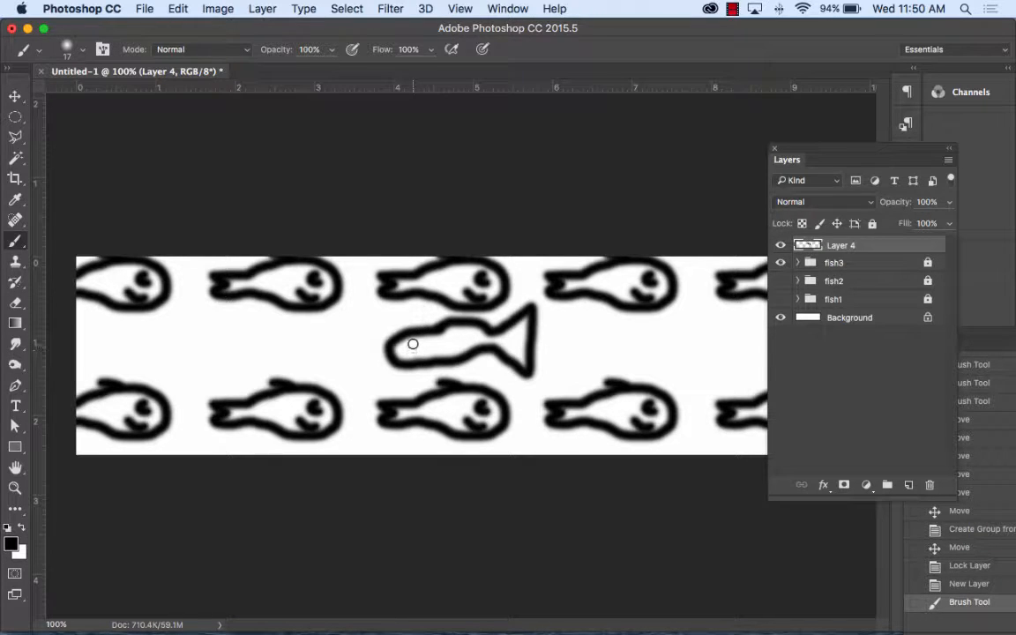
pyautogui.click(416, 345)
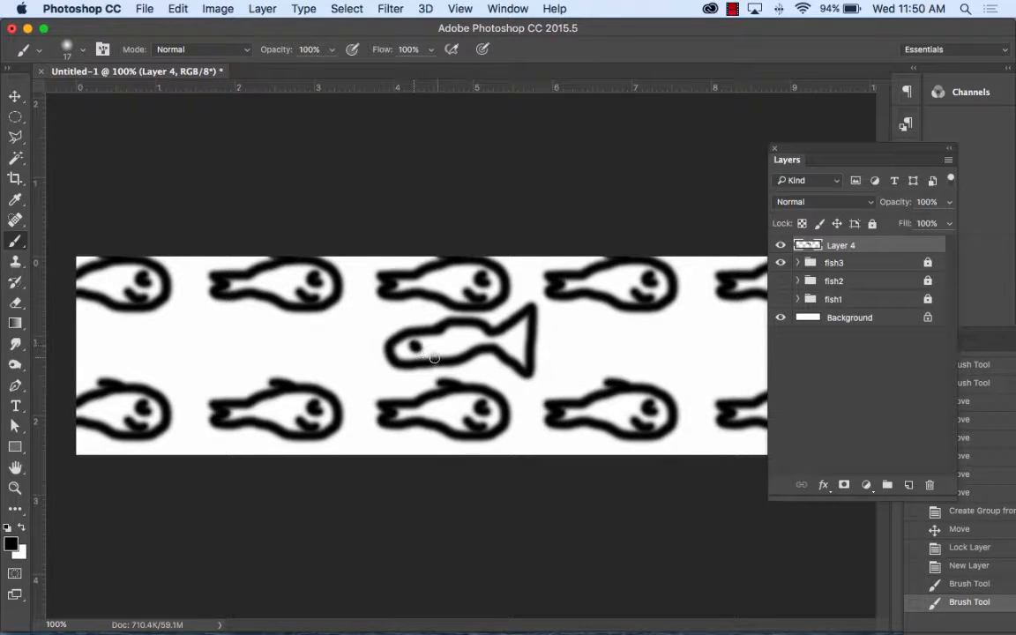
pyautogui.moveTo(425, 350); pyautogui.dragTo(445, 350)
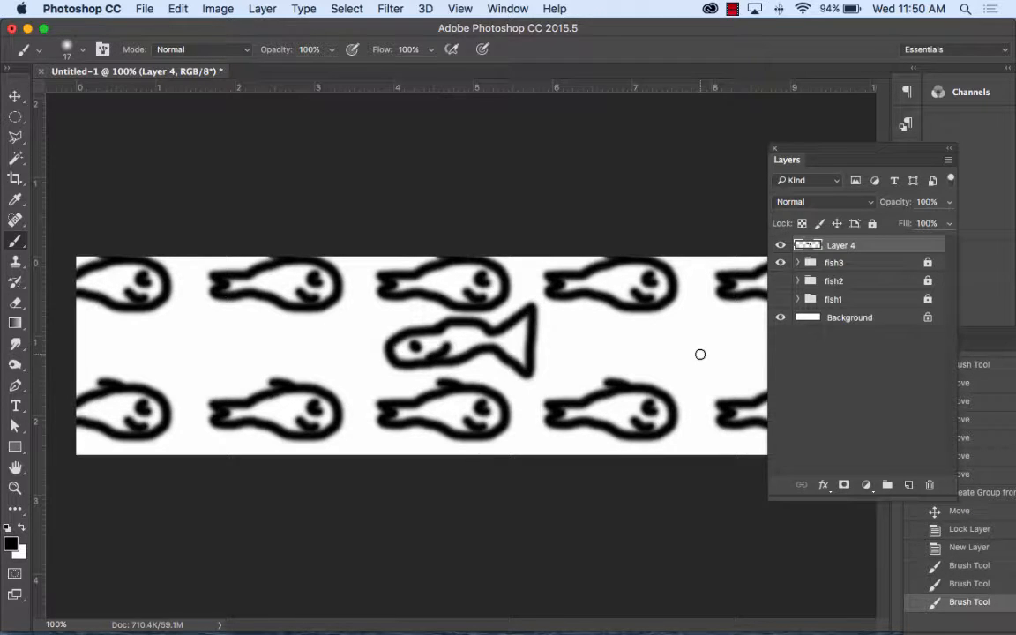
# Brush two more left-facing fish variants over the first one, each on its own new layer, giving the first variant a frown.
pyautogui.click(909, 485)
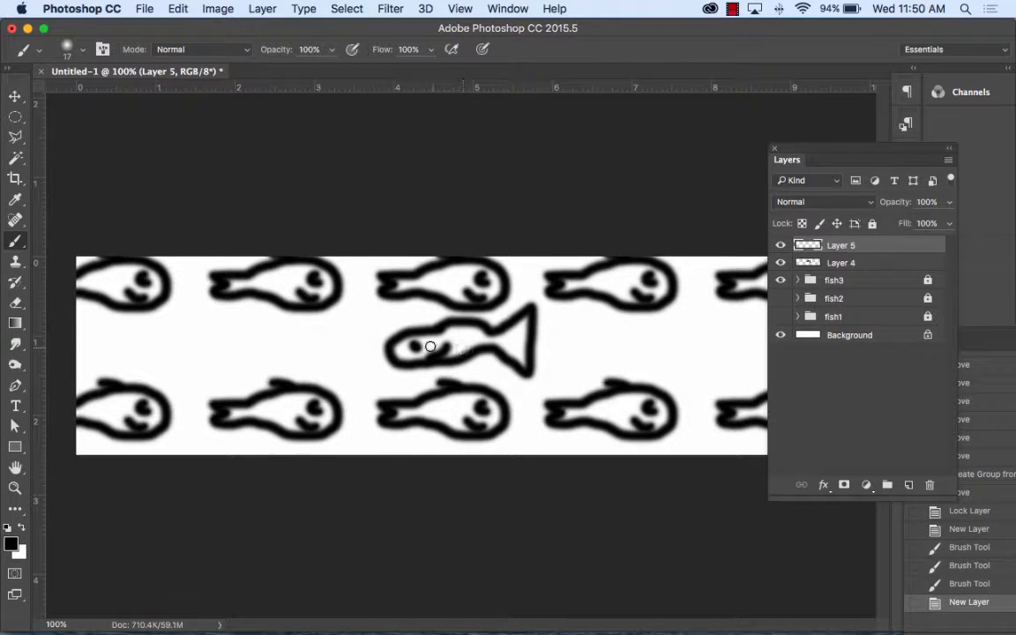
pyautogui.moveTo(452, 325)
pyautogui.mouseDown()
pyautogui.moveTo(404, 325)
pyautogui.moveTo(389, 336)
pyautogui.moveTo(415, 362)
pyautogui.moveTo(492, 347)
pyautogui.moveTo(520, 363)
pyautogui.moveTo(525, 350)
pyautogui.moveTo(512, 336)
pyautogui.moveTo(526, 325)
pyautogui.moveTo(509, 313)
pyautogui.moveTo(390, 330)
pyautogui.moveTo(386, 314)
pyautogui.moveTo(398, 310)
pyautogui.moveTo(388, 313)
pyautogui.moveTo(418, 342)
pyautogui.mouseUp()
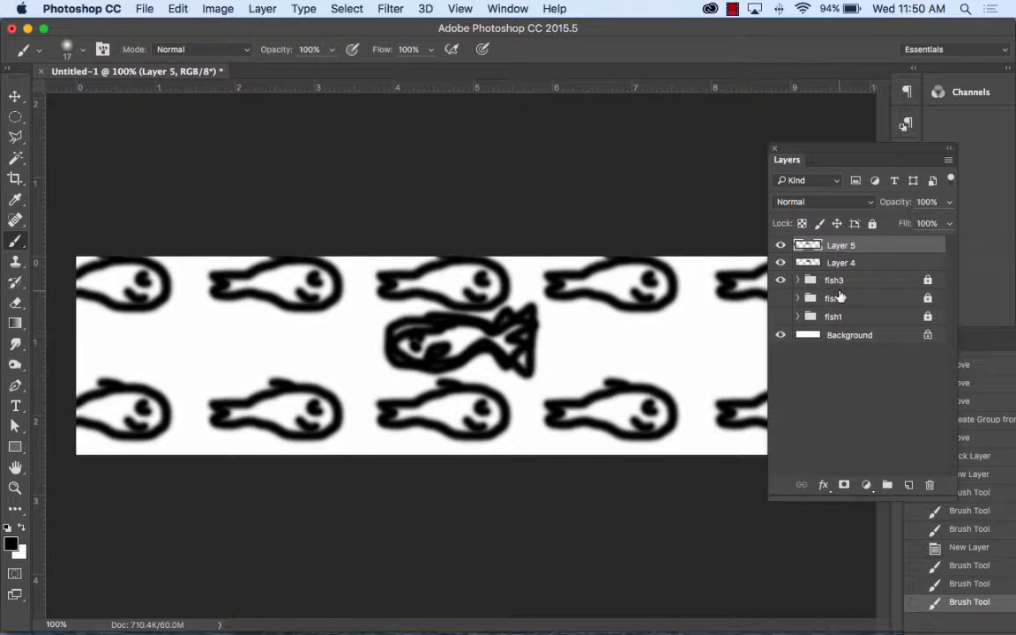
pyautogui.click(909, 486)
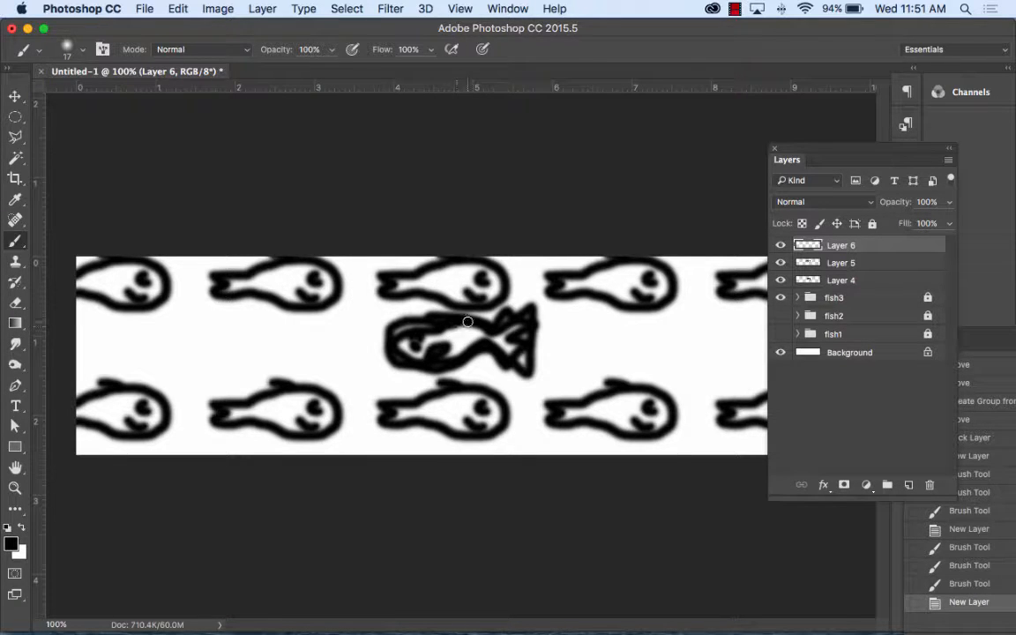
pyautogui.moveTo(494, 333)
pyautogui.mouseDown()
pyautogui.moveTo(417, 314)
pyautogui.moveTo(396, 320)
pyautogui.moveTo(391, 337)
pyautogui.moveTo(431, 367)
pyautogui.moveTo(488, 343)
pyautogui.moveTo(472, 351)
pyautogui.moveTo(499, 370)
pyautogui.moveTo(509, 360)
pyautogui.moveTo(459, 318)
pyautogui.moveTo(481, 304)
pyautogui.moveTo(476, 290)
pyautogui.moveTo(499, 322)
pyautogui.mouseUp()
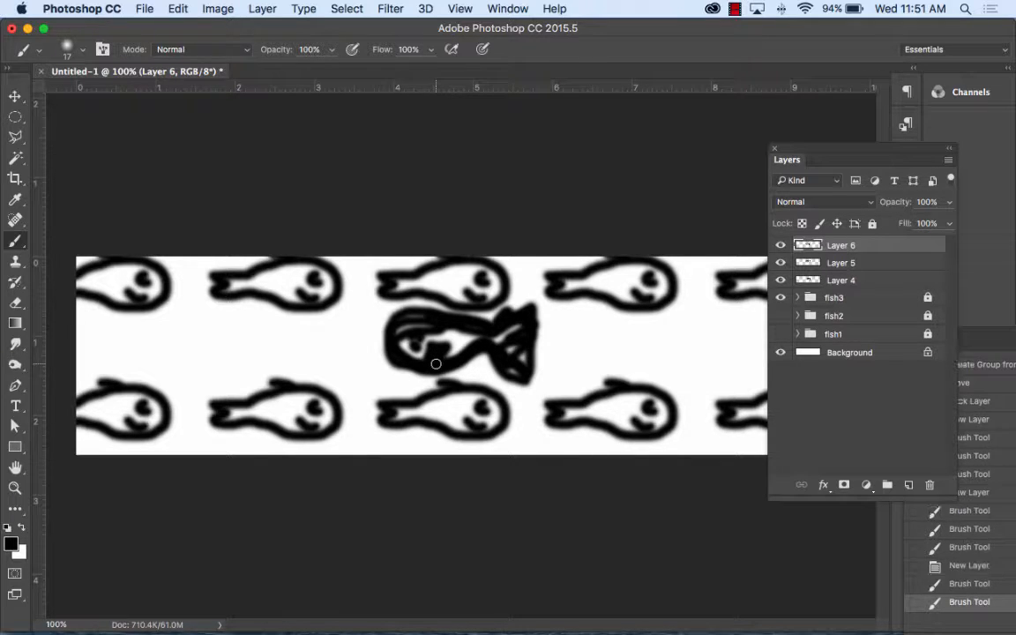
pyautogui.moveTo(419, 341)
pyautogui.mouseDown()
pyautogui.moveTo(404, 337)
pyautogui.moveTo(410, 352)
pyautogui.moveTo(437, 353)
pyautogui.moveTo(445, 343)
pyautogui.mouseUp()
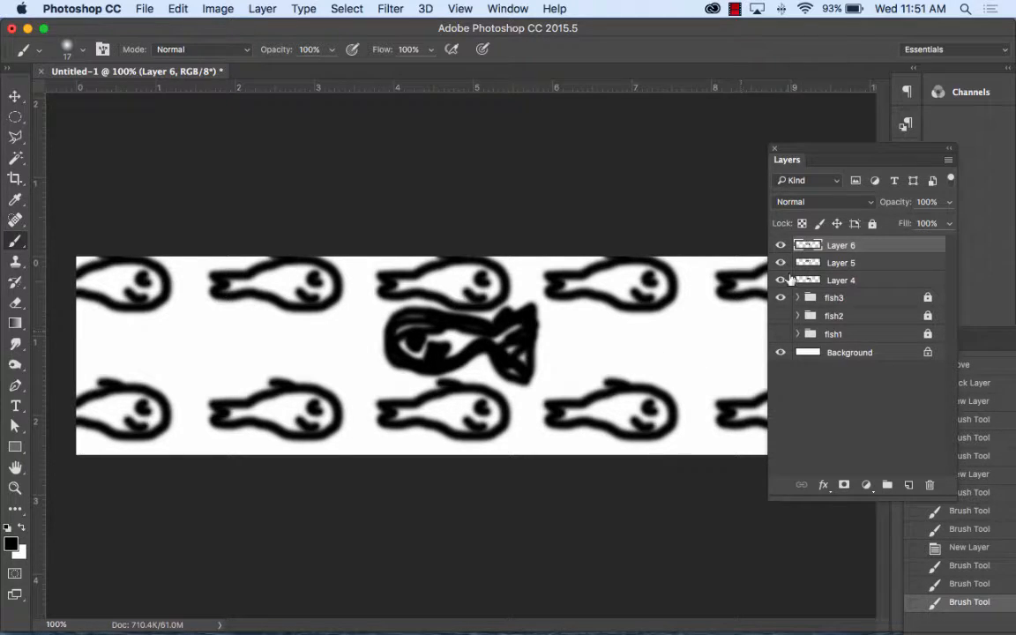
# Hide Layer 4 and Layer 5 to isolate Layer 6, and brush over the gap where its fish's tail meets the body.
pyautogui.click(780, 246)
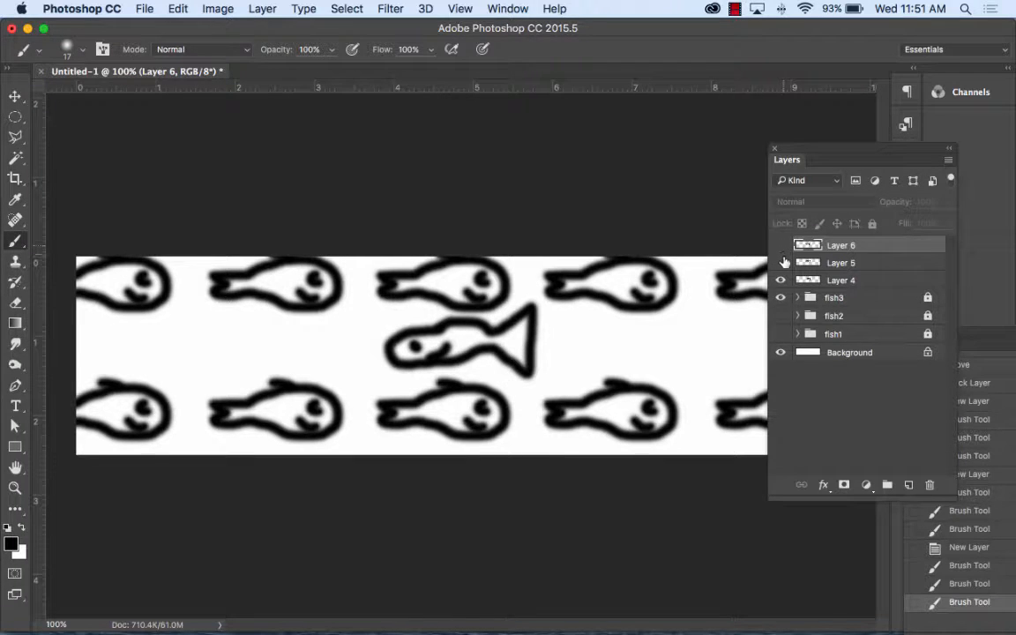
pyautogui.click(781, 263)
pyautogui.click(780, 280)
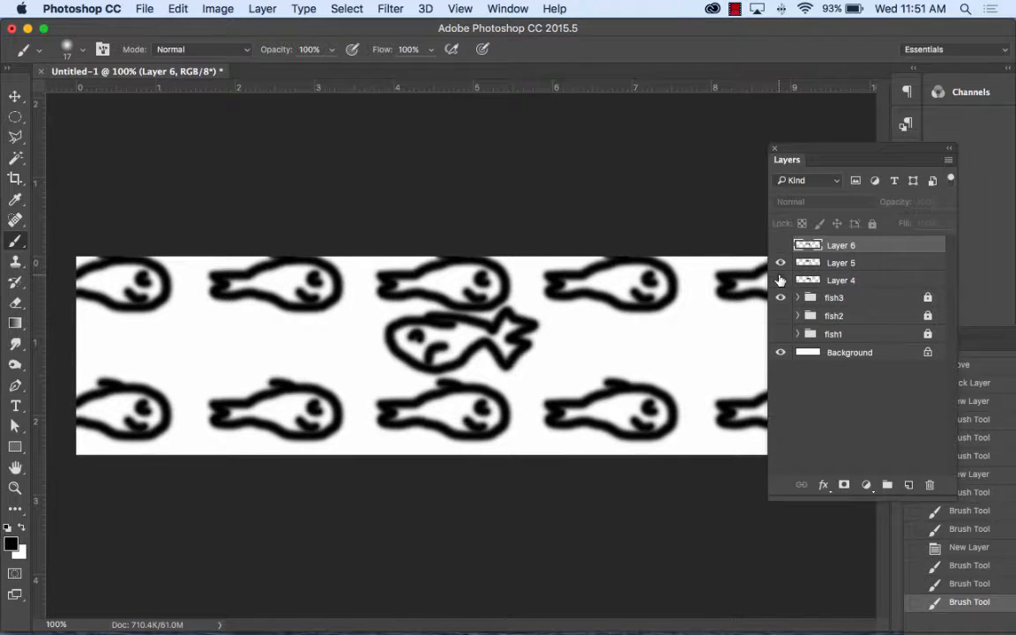
pyautogui.click(781, 246)
pyautogui.click(781, 263)
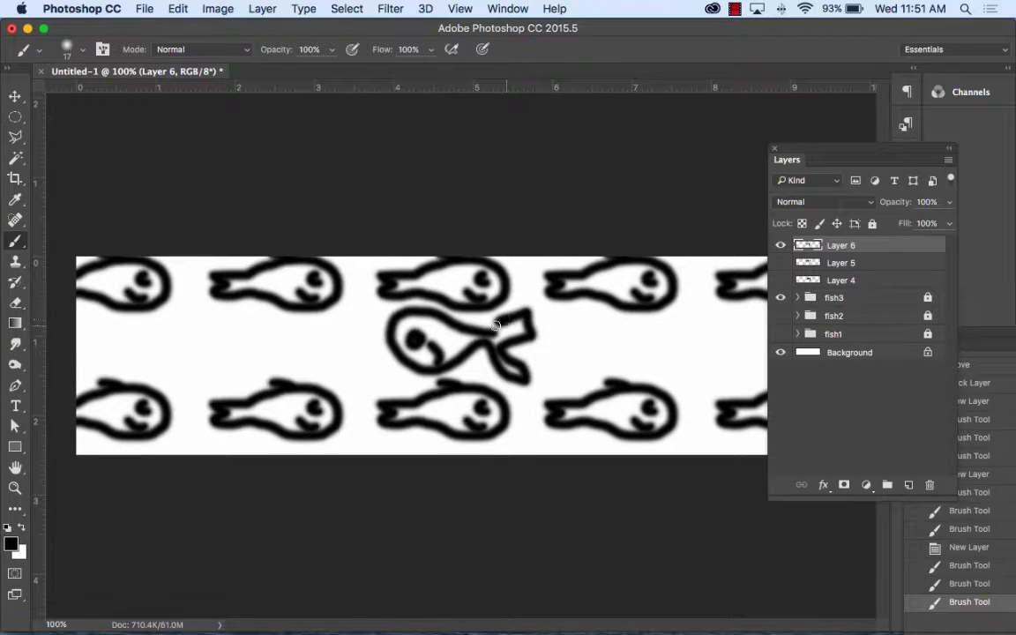
pyautogui.moveTo(501, 322); pyautogui.dragTo(492, 333)
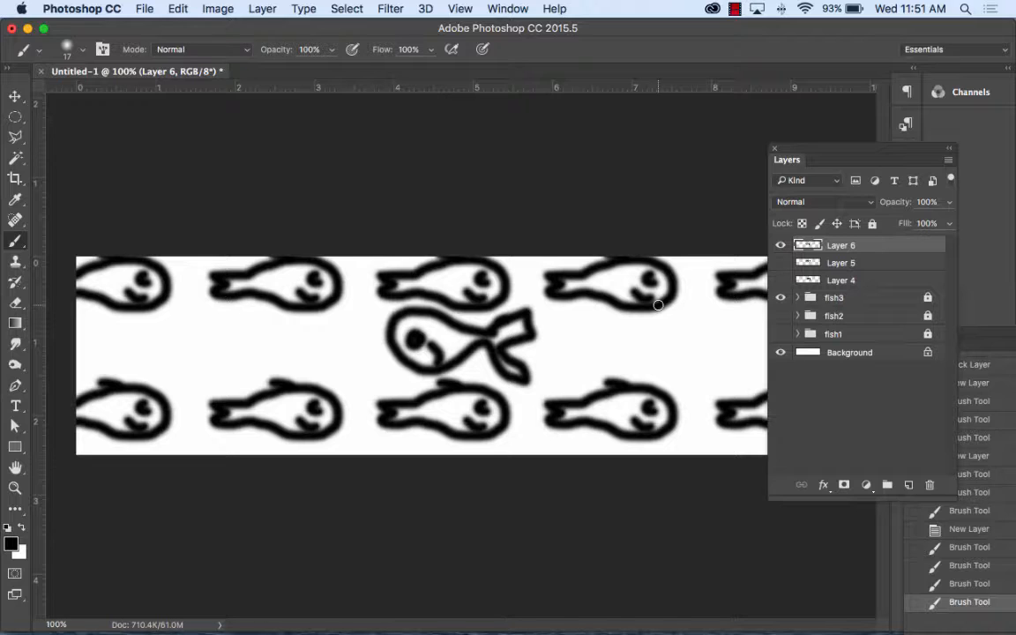
# Make Layer 5 and the fish2 and fish1 groups visible again.
pyautogui.click(781, 263)
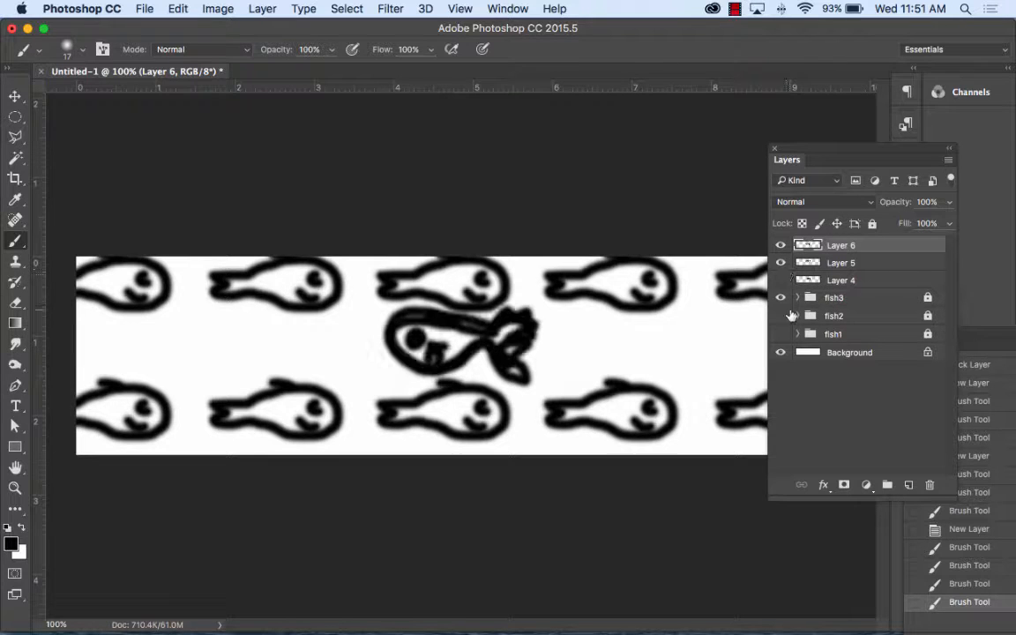
pyautogui.click(781, 317)
pyautogui.click(781, 334)
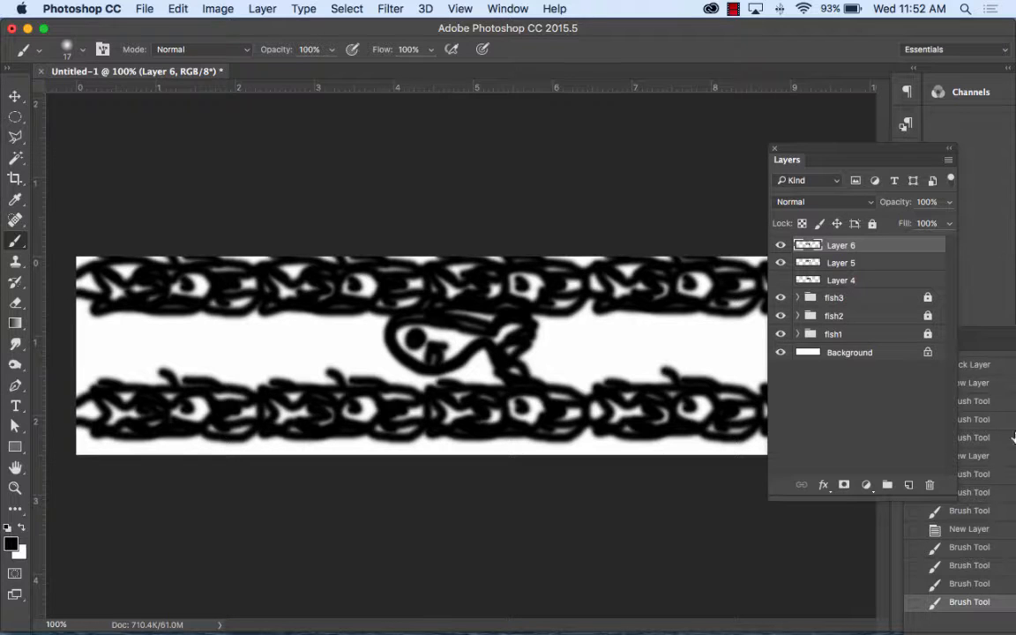
# Show the Timeline and create a frame animation from the banner document.
pyautogui.click(422, 8)
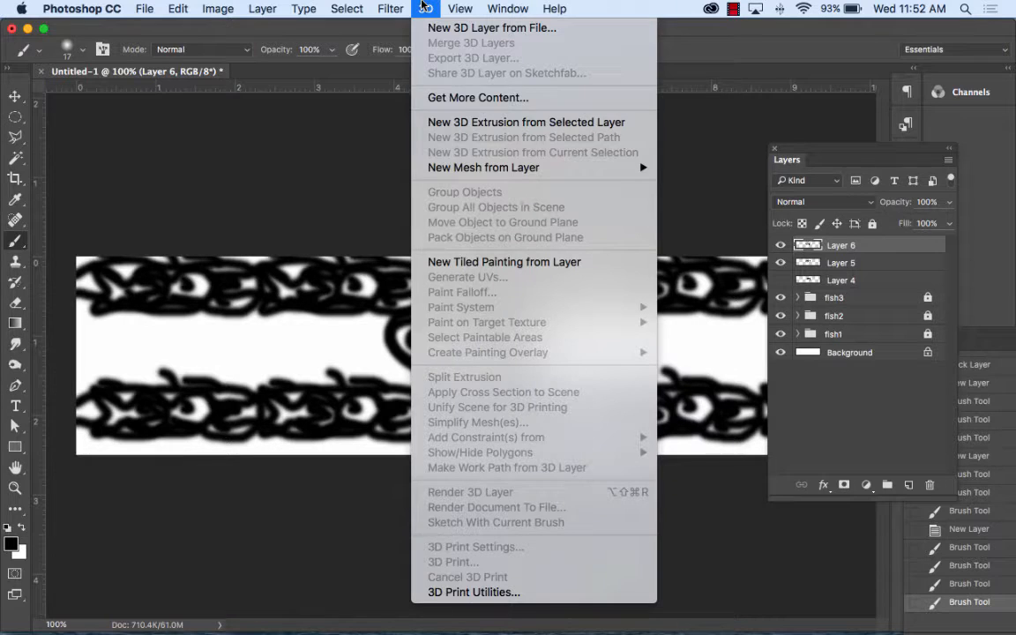
pyautogui.moveTo(527, 7)
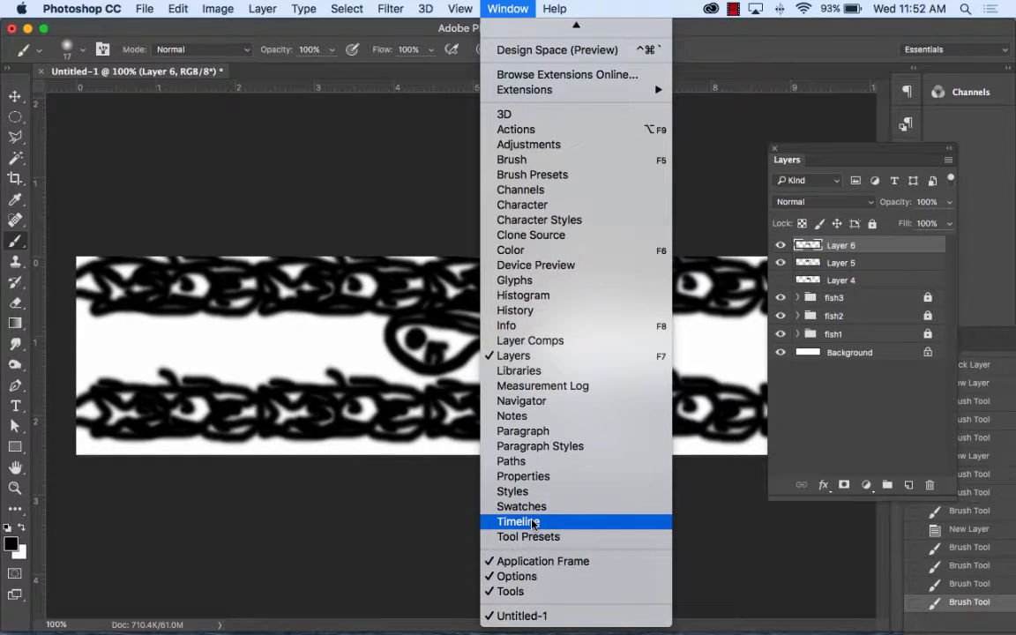
pyautogui.click(532, 523)
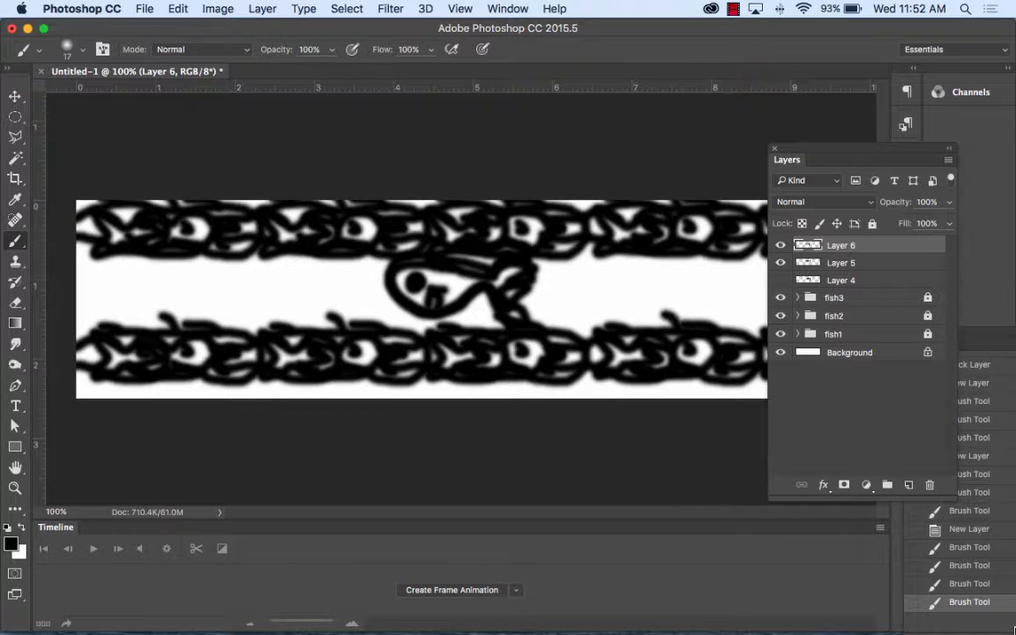
pyautogui.moveTo(632, 523); pyautogui.dragTo(640, 324)
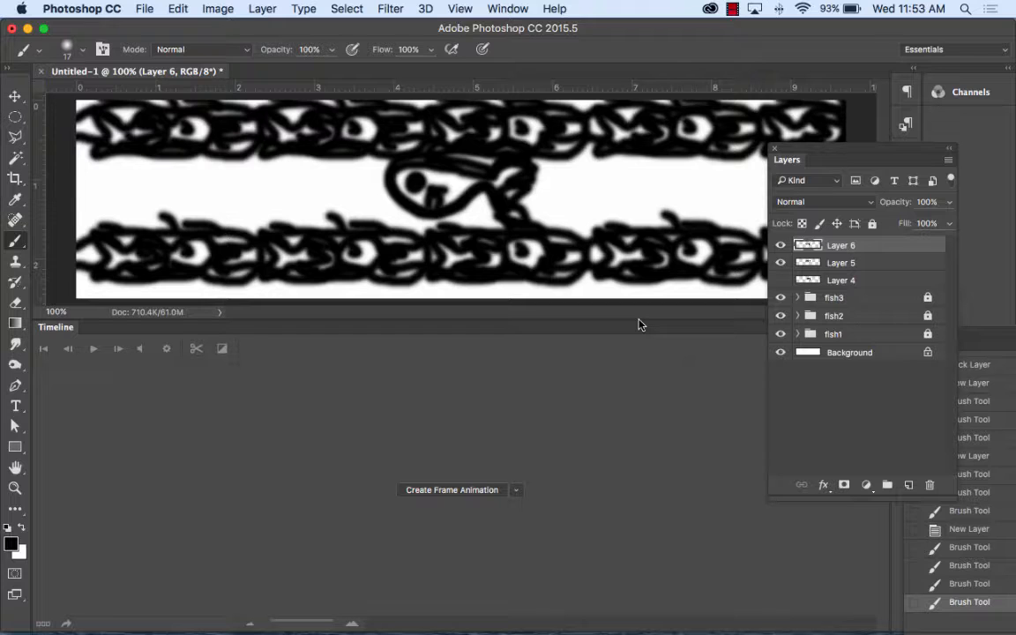
pyautogui.click(471, 491)
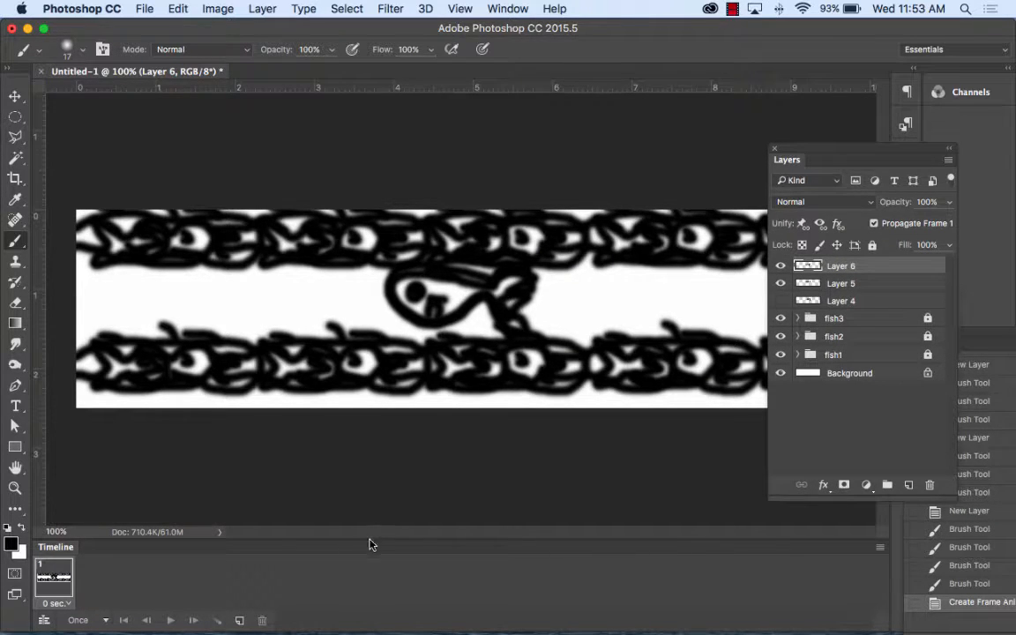
# Undock the Timeline into a floating panel over the banner document.
pyautogui.moveTo(369, 543); pyautogui.dragTo(374, 441)
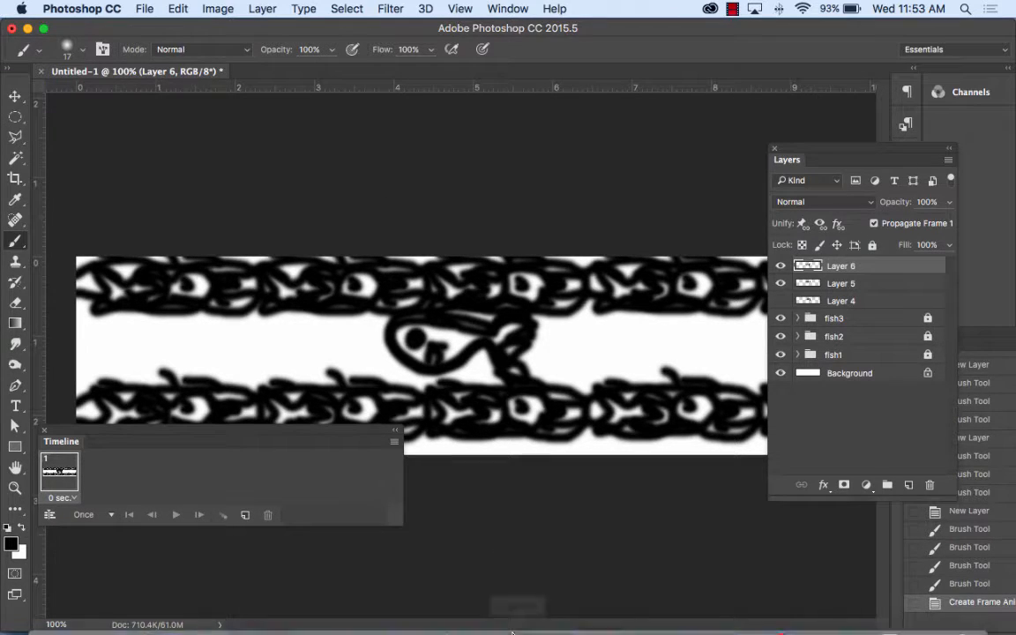
pyautogui.click(517, 608)
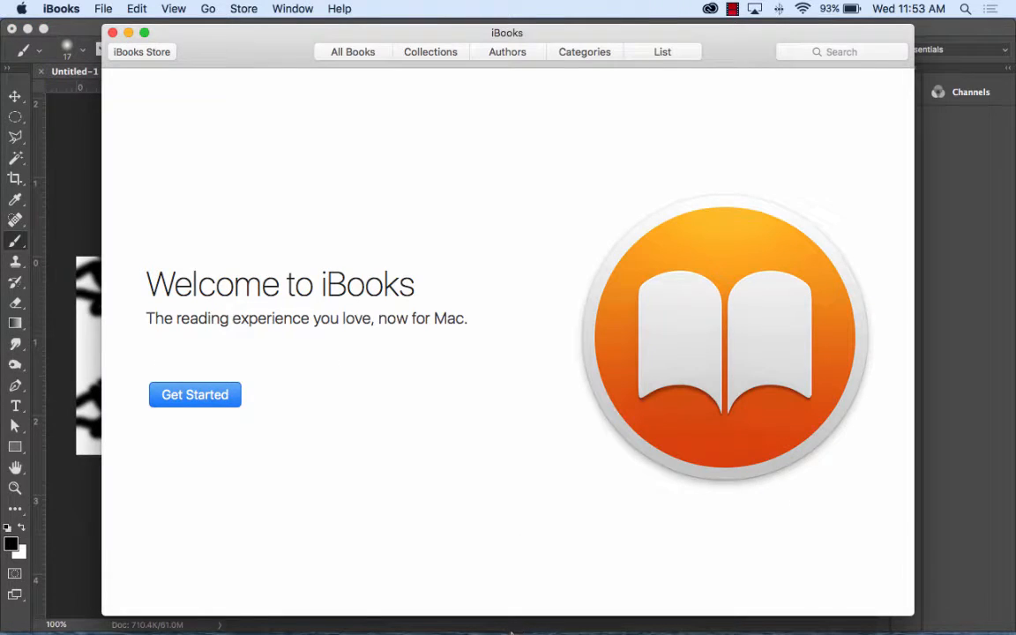
pyautogui.moveTo(770, 625)
pyautogui.click(1011, 451)
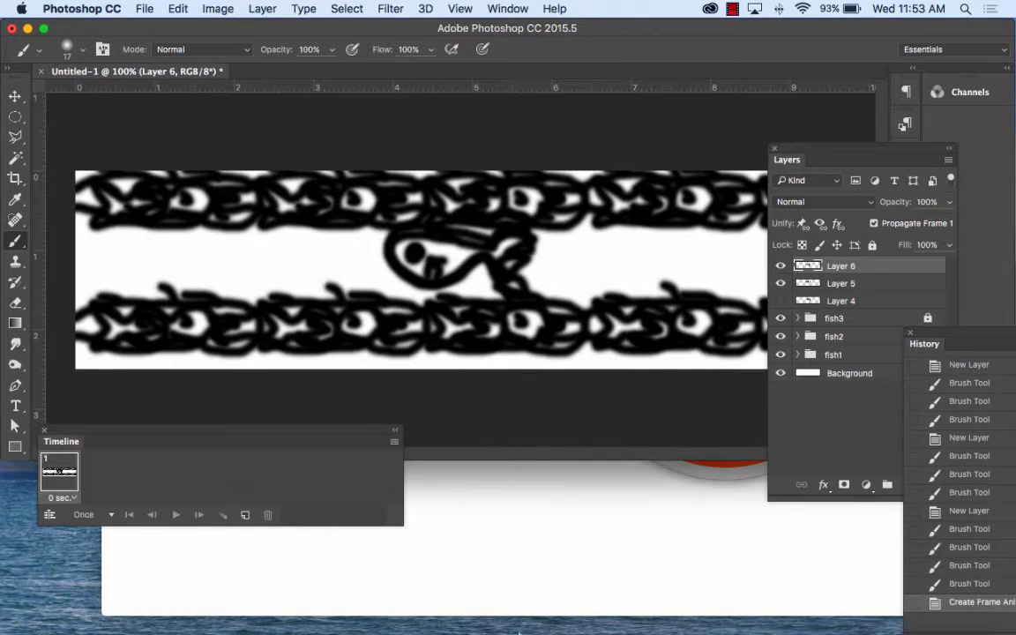
# Move the Layers panel clear of the History panel and close the History panel.
pyautogui.moveTo(806, 150); pyautogui.dragTo(637, 110)
pyautogui.click(911, 336)
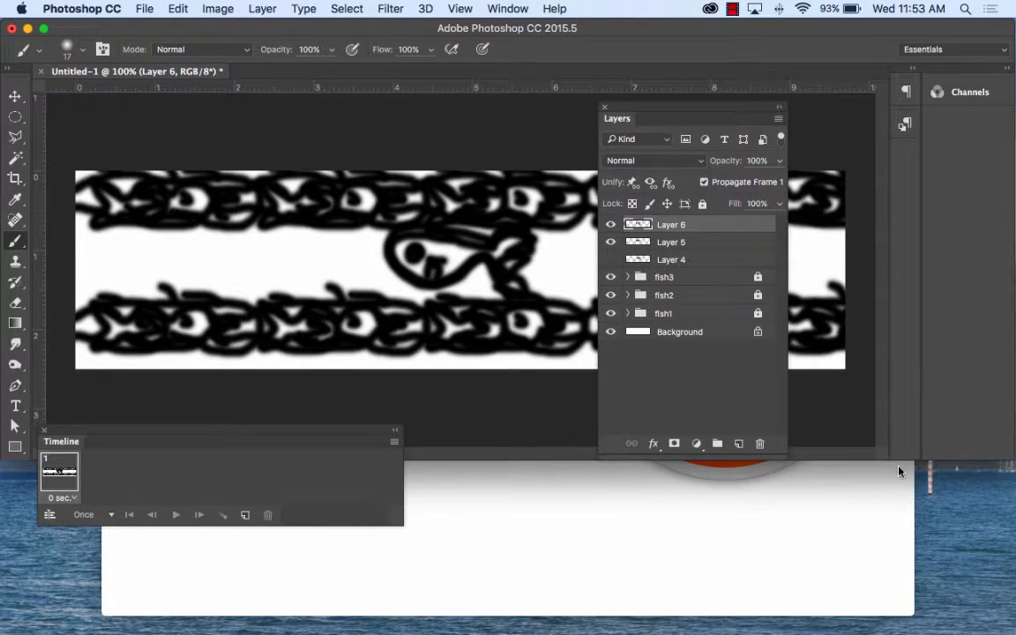
# Float the banner document in its own window and enlarge the application window to fill the screen's height.
pyautogui.moveTo(908, 460); pyautogui.dragTo(908, 503)
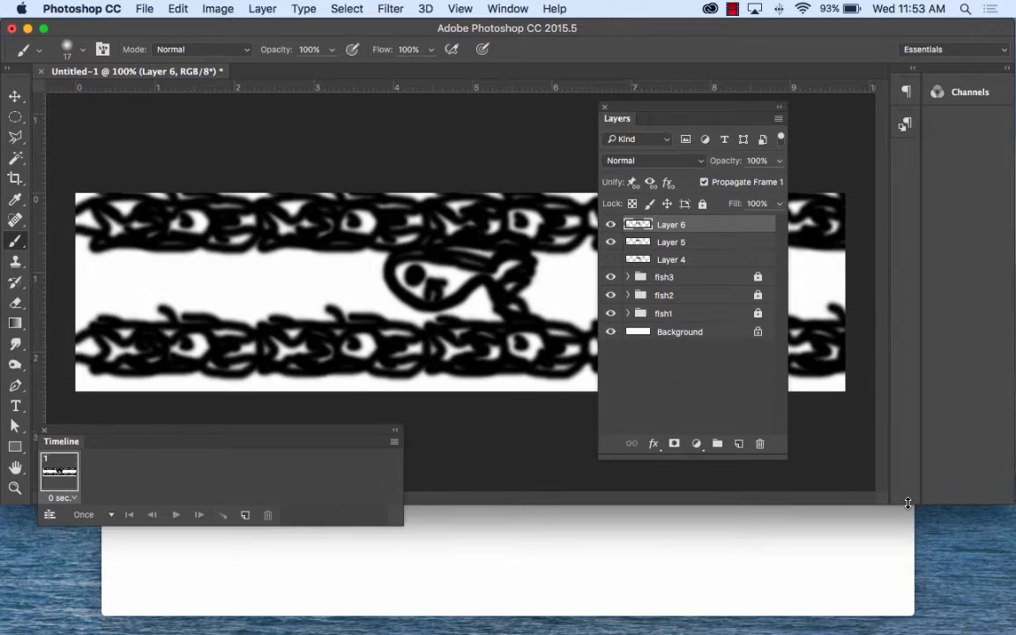
pyautogui.moveTo(176, 72); pyautogui.dragTo(200, 91)
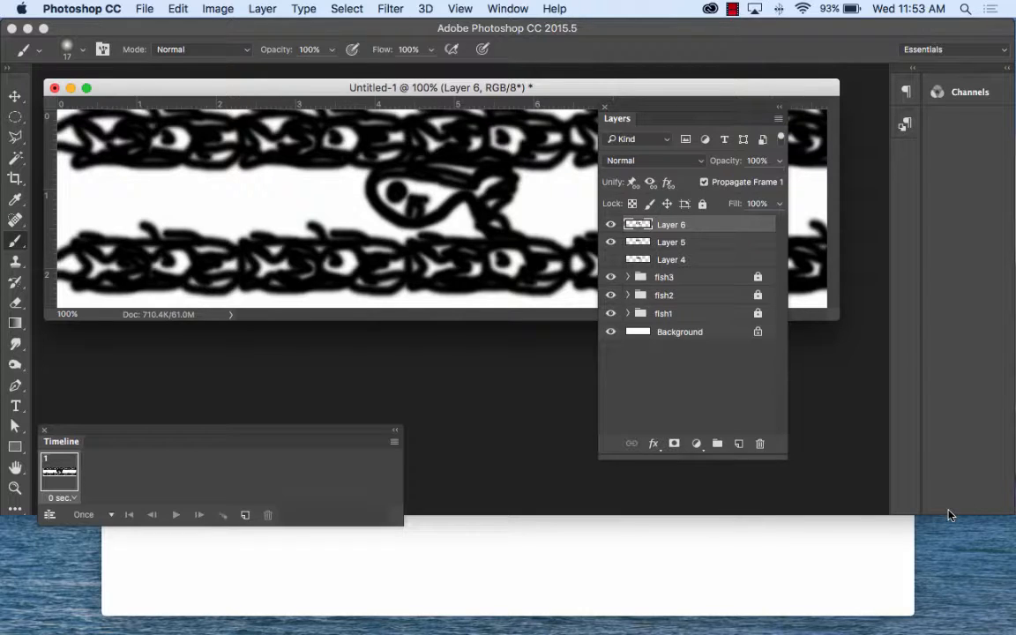
pyautogui.moveTo(791, 30); pyautogui.dragTo(789, 30)
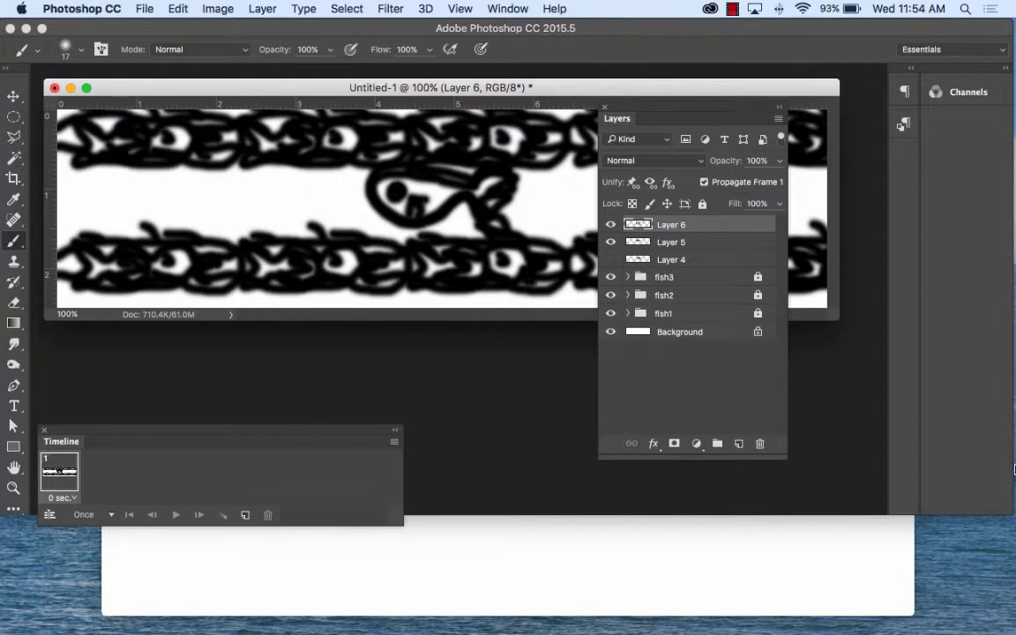
pyautogui.moveTo(908, 515); pyautogui.dragTo(976, 628)
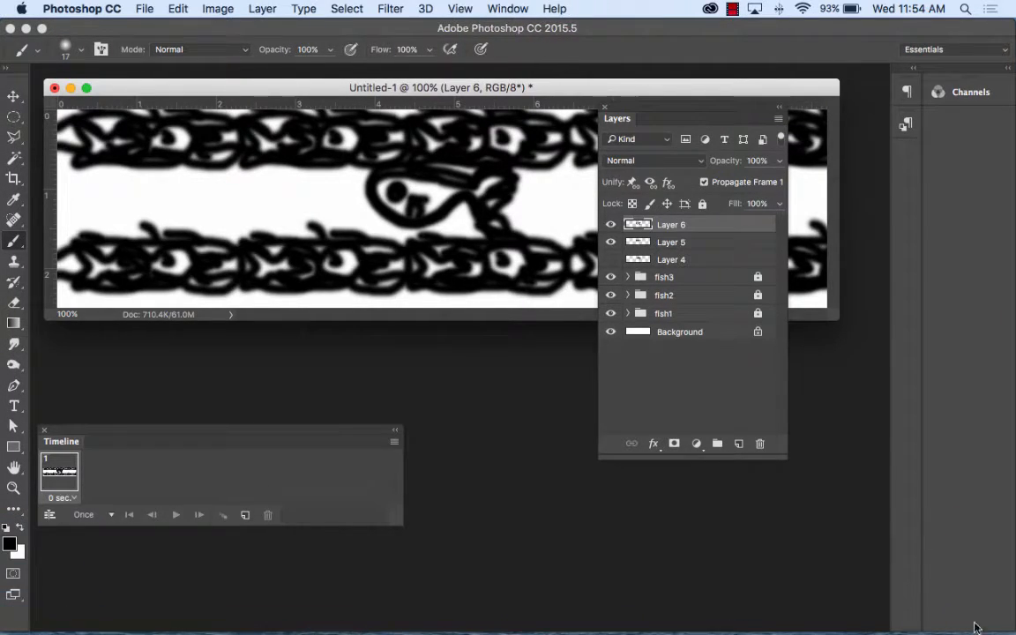
# Place the Timeline directly beneath the banner window and shift the Layers panel to the banner's far end, uncovering most of the artwork.
pyautogui.moveTo(203, 433); pyautogui.dragTo(213, 342)
pyautogui.moveTo(662, 109); pyautogui.dragTo(815, 134)
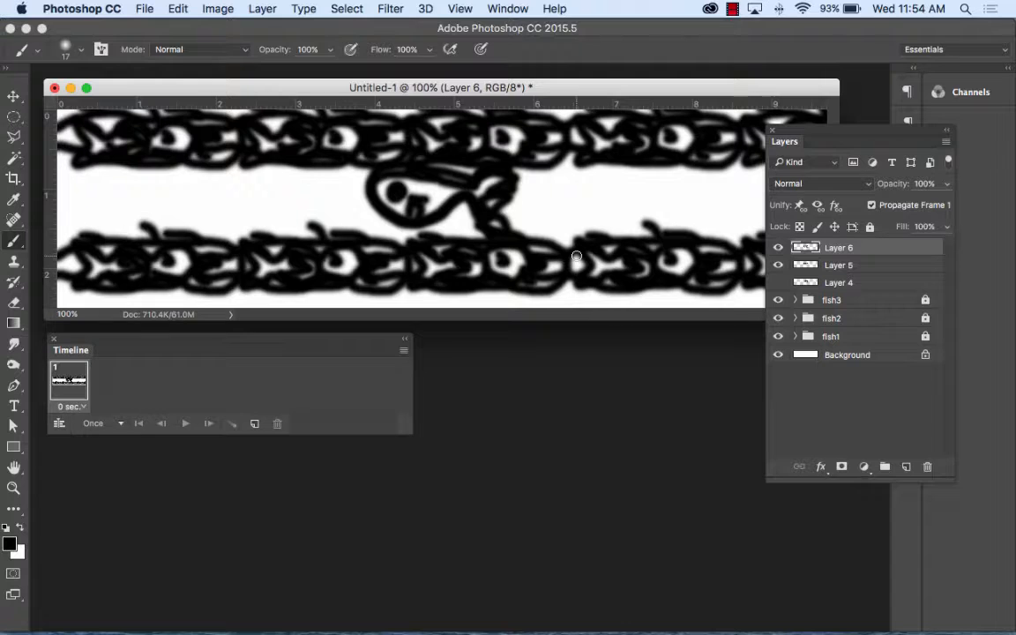
# Quit the iBooks application.
pyautogui.moveTo(483, 624)
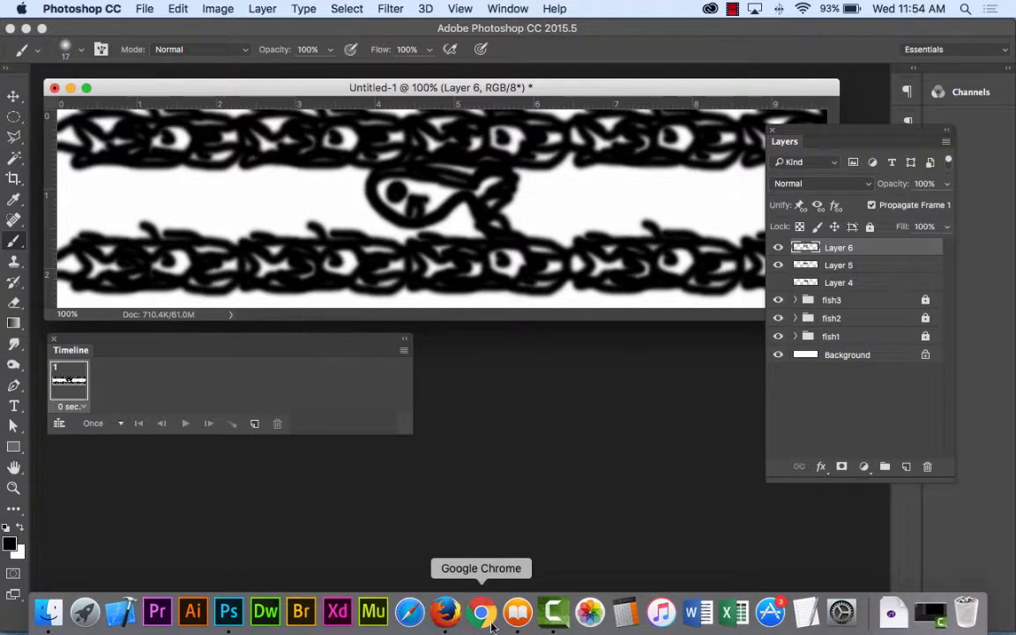
pyautogui.rightClick(518, 616)
pyautogui.click(544, 565)
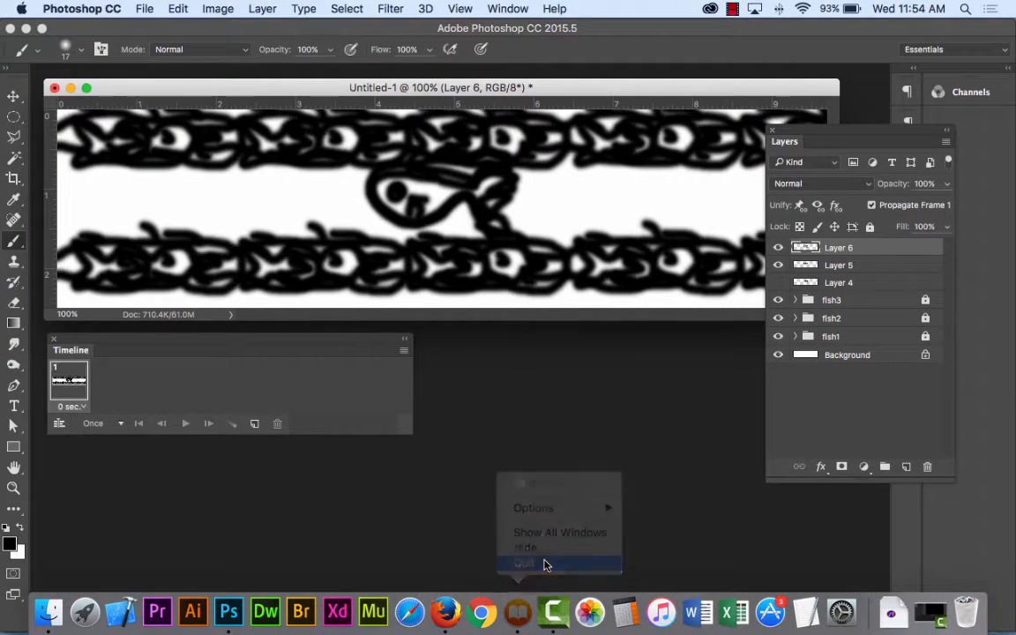
pyautogui.moveTo(445, 617)
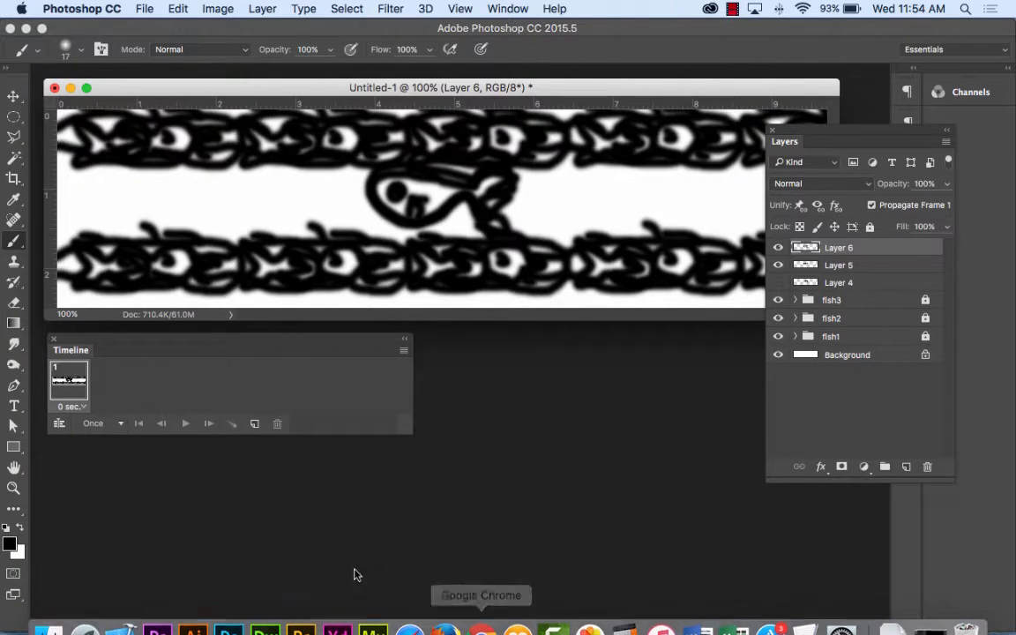
# Set up frame 1 to show Layer 4 and the fish1 group by hiding Layer 6, Layer 5, fish3 and fish2.
pyautogui.moveTo(89, 346)
pyautogui.mouseDown()
pyautogui.moveTo(134, 333)
pyautogui.moveTo(94, 341)
pyautogui.mouseUp()
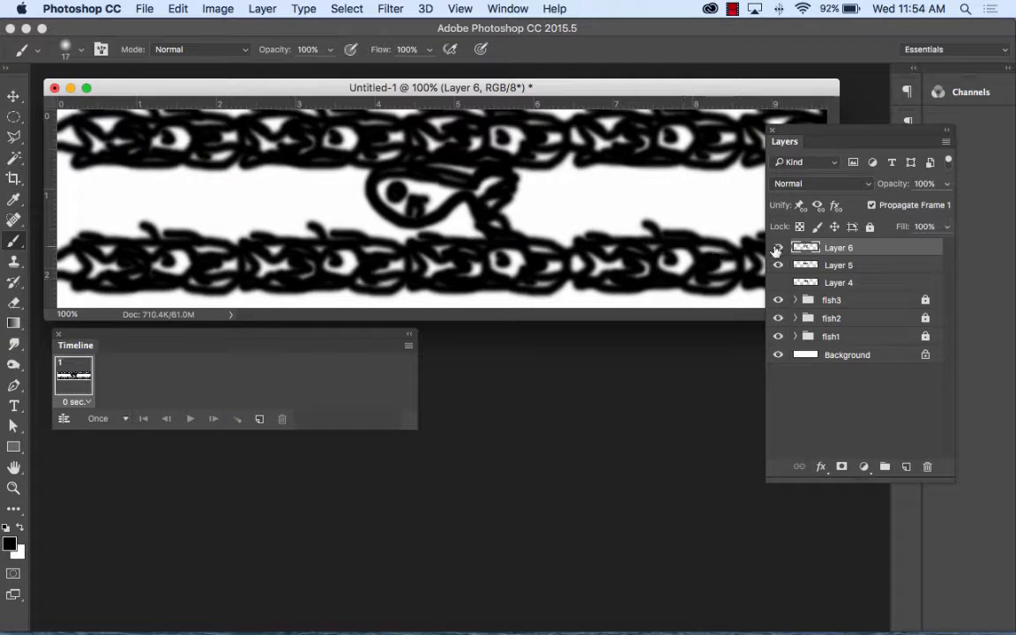
pyautogui.moveTo(778, 247); pyautogui.dragTo(776, 282)
pyautogui.click(777, 282)
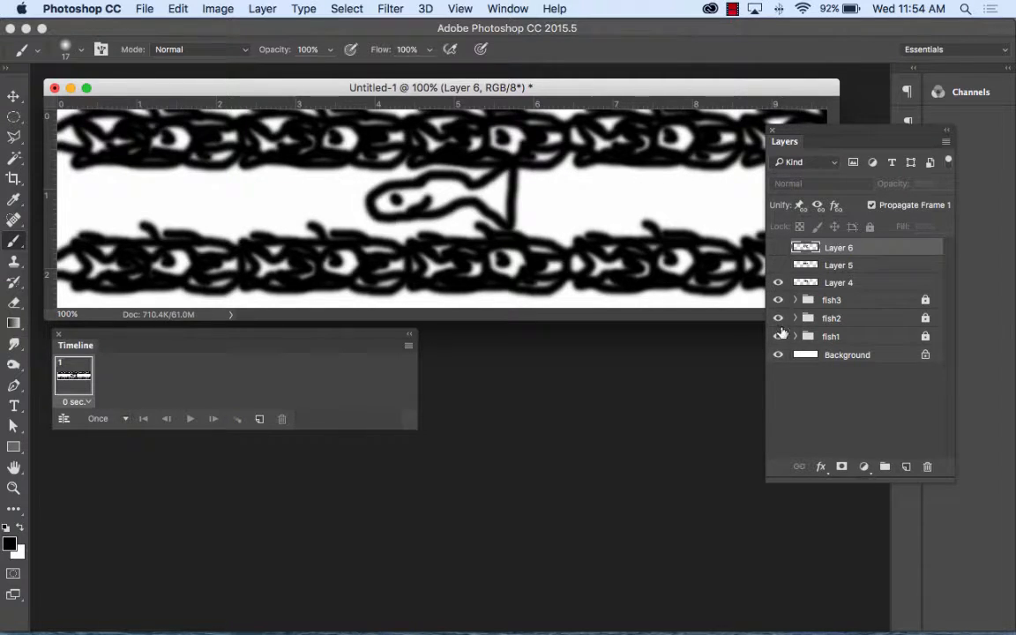
pyautogui.click(778, 300)
pyautogui.click(778, 318)
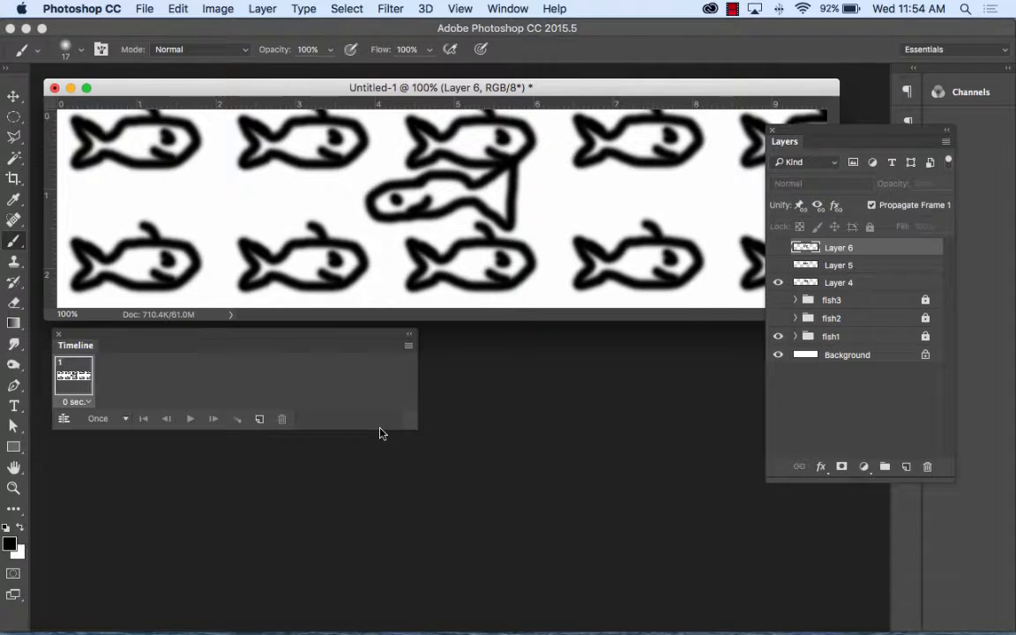
# Duplicate frame 1 as frame 2 and show Layer 5 and fish2 in place of Layer 4 and fish1.
pyautogui.click(260, 420)
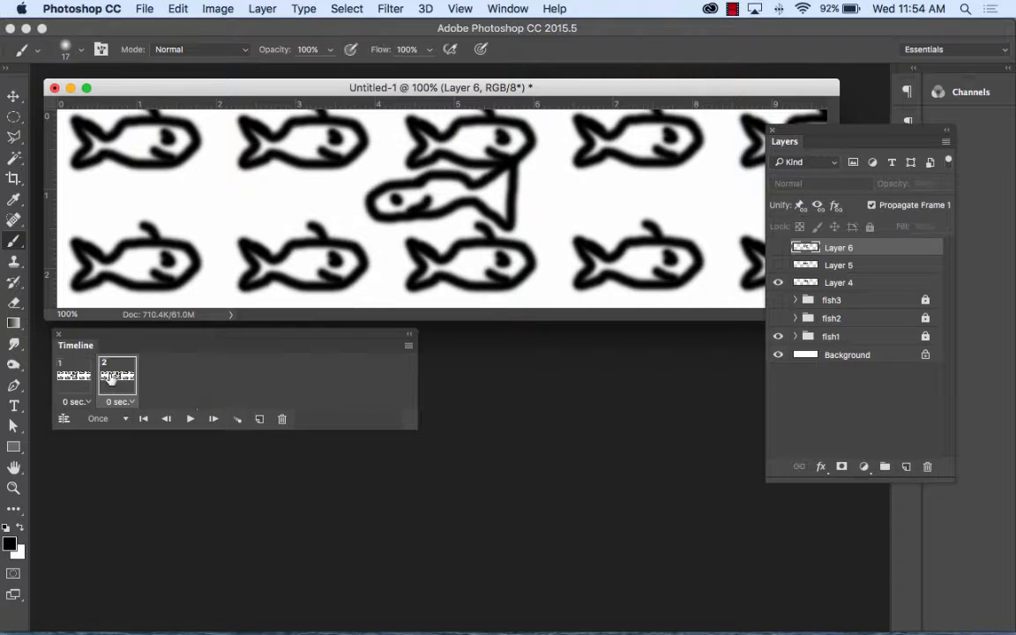
pyautogui.click(777, 317)
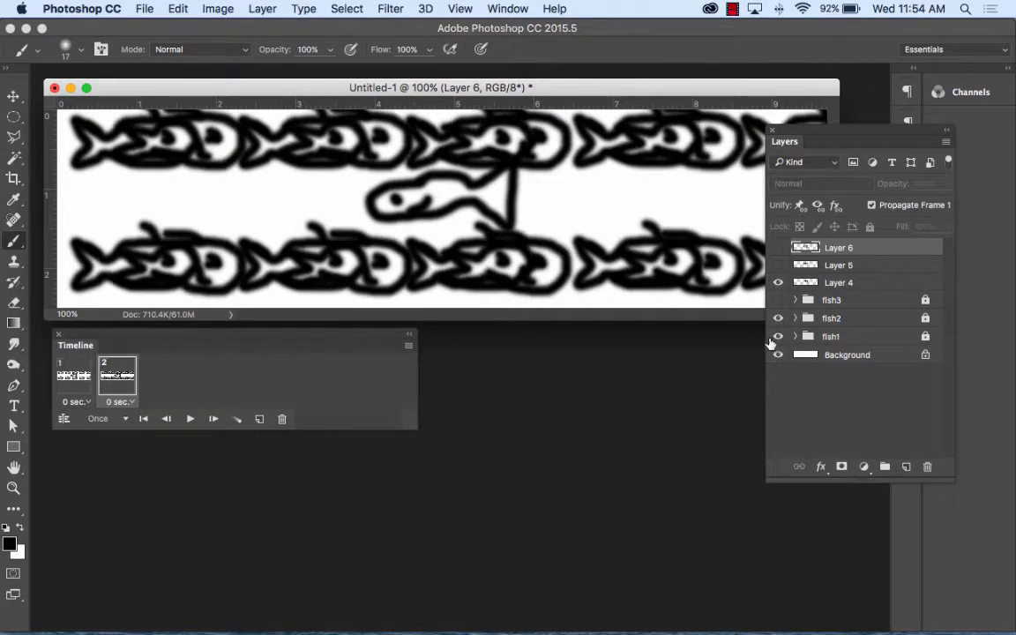
pyautogui.click(777, 336)
pyautogui.click(778, 265)
pyautogui.click(778, 282)
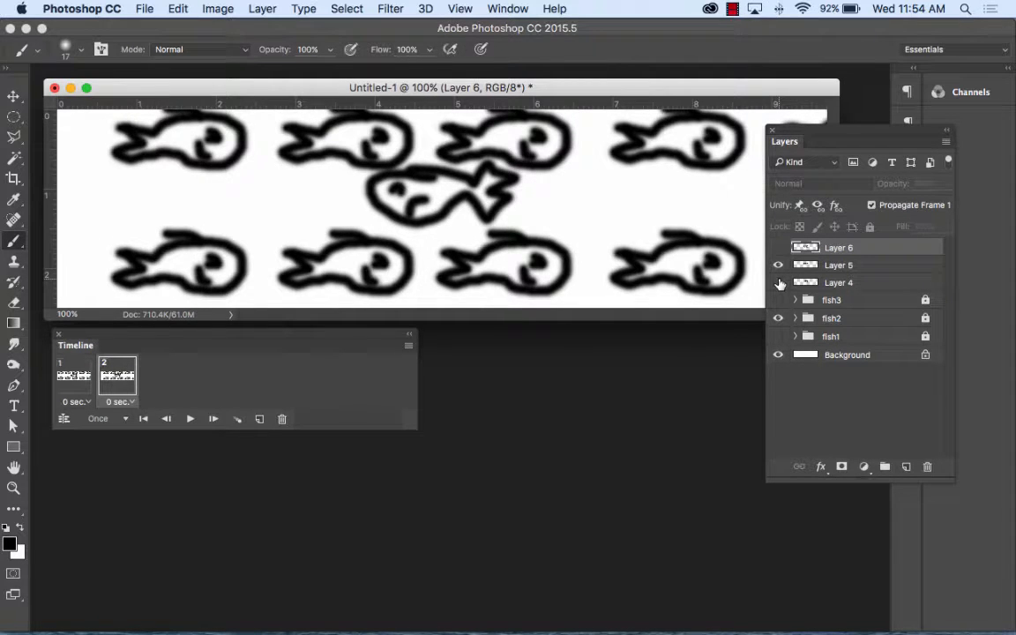
# Duplicate frame 2 as frame 3 and show Layer 6 and fish3 in place of Layer 5 and fish2.
pyautogui.click(260, 421)
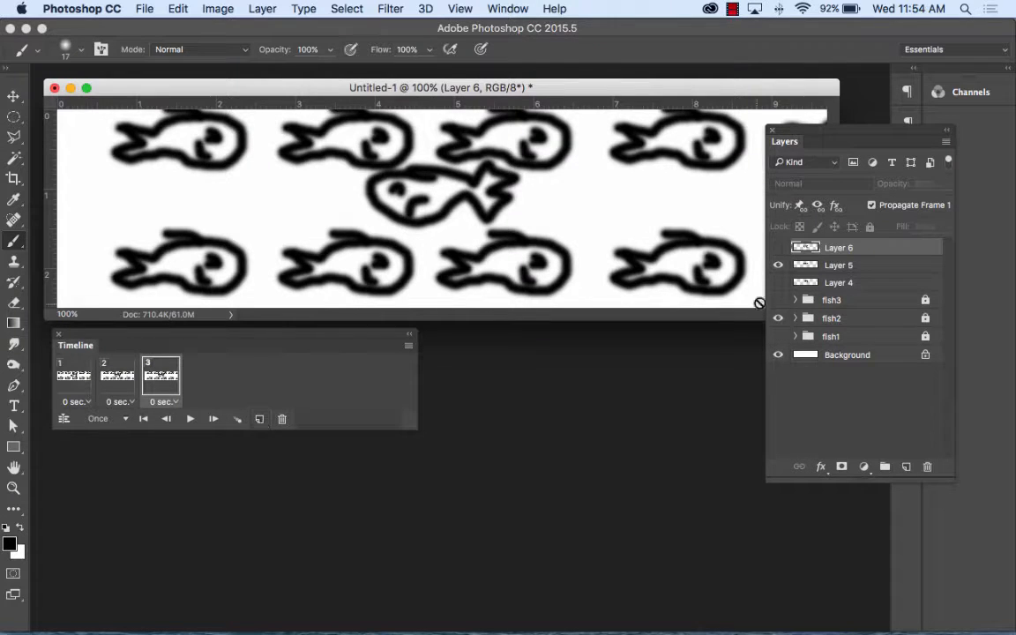
pyautogui.click(778, 248)
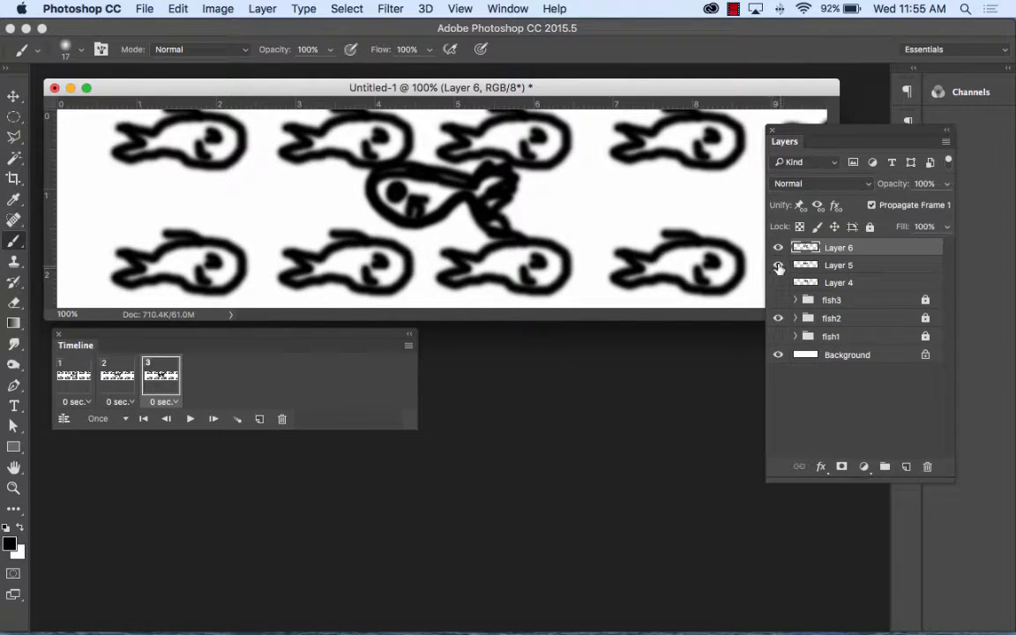
pyautogui.click(778, 264)
pyautogui.click(778, 300)
pyautogui.click(778, 319)
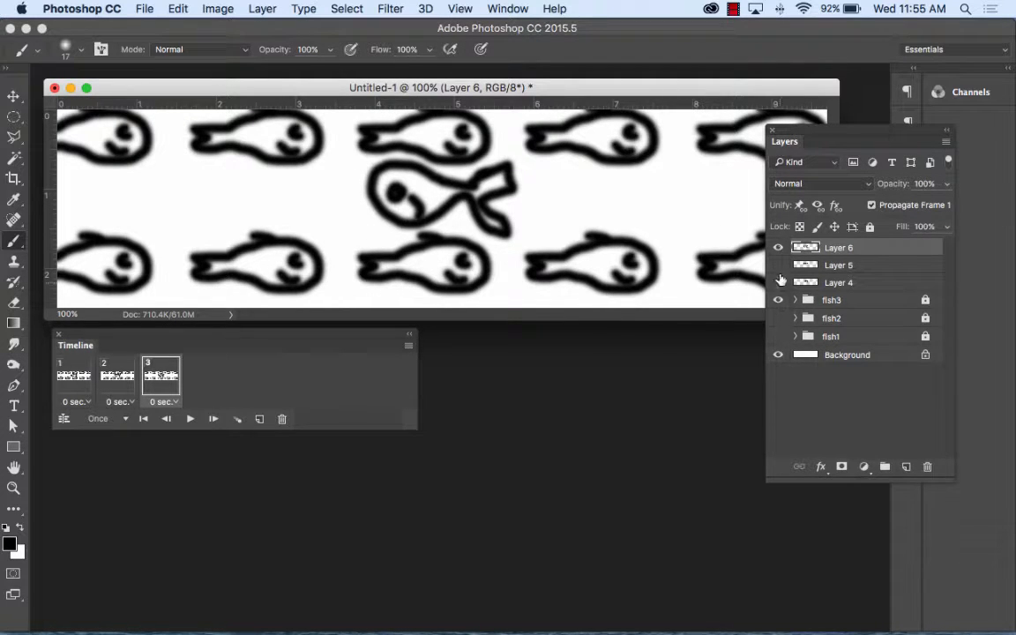
pyautogui.click(778, 247)
pyautogui.click(778, 247)
# Go through frames 1, 2 and 3 in turn to check the artwork in each.
pyautogui.click(70, 376)
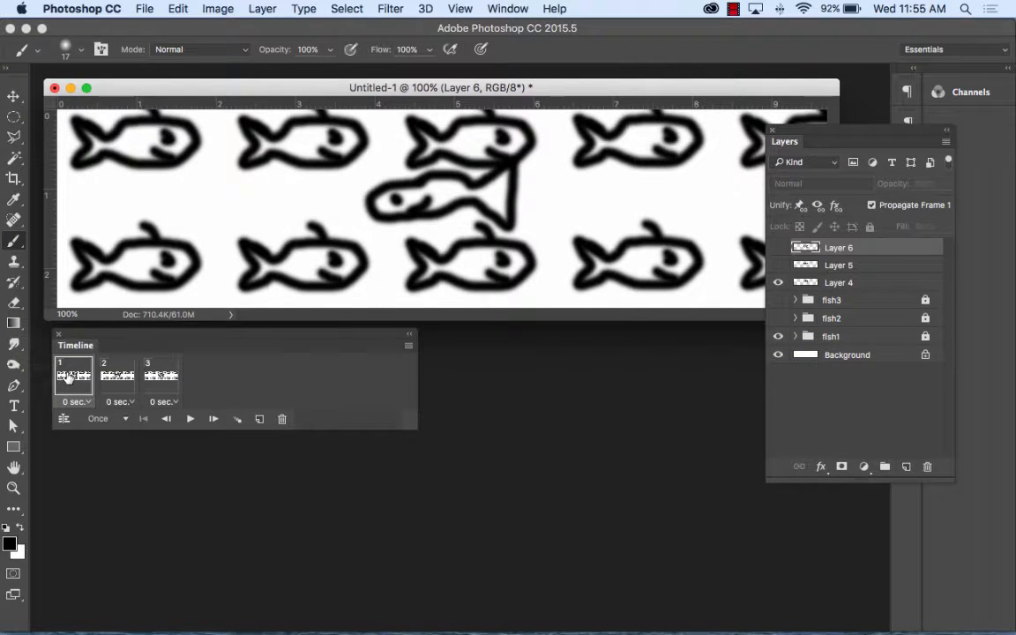
pyautogui.click(104, 377)
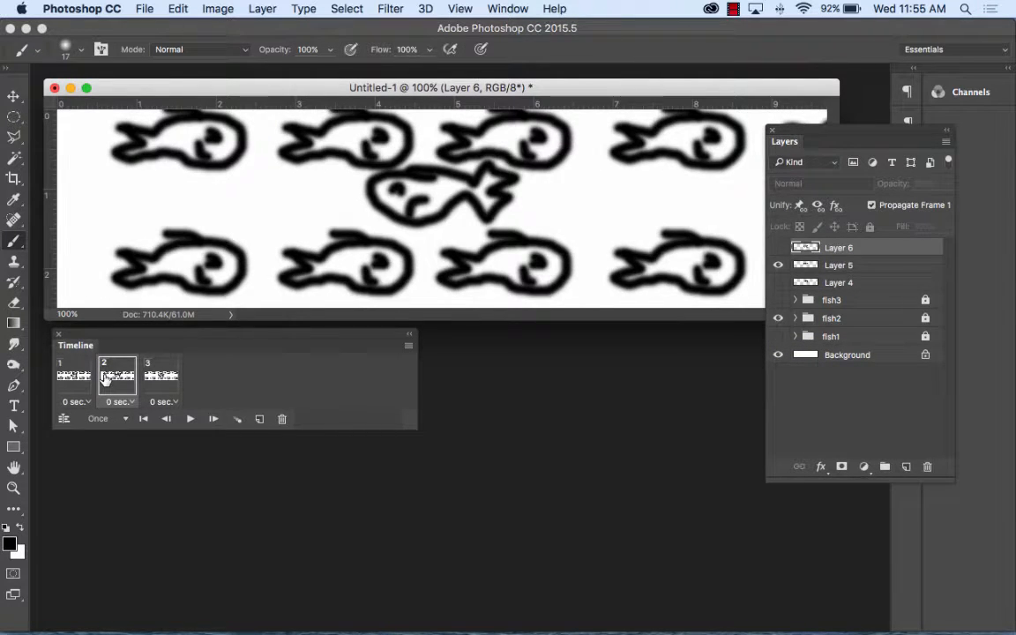
pyautogui.click(153, 374)
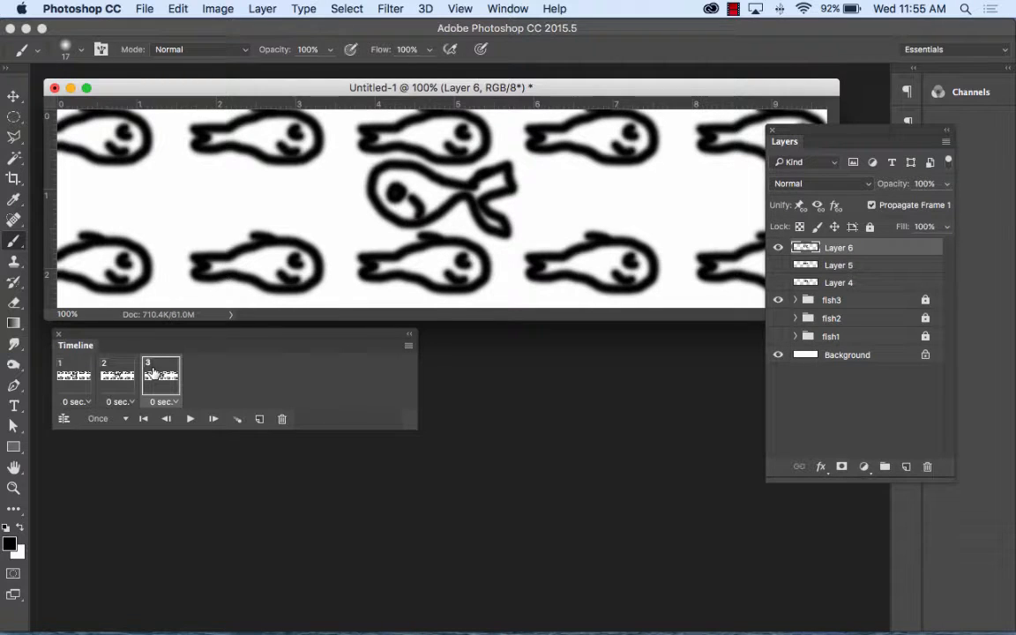
pyautogui.press('space')
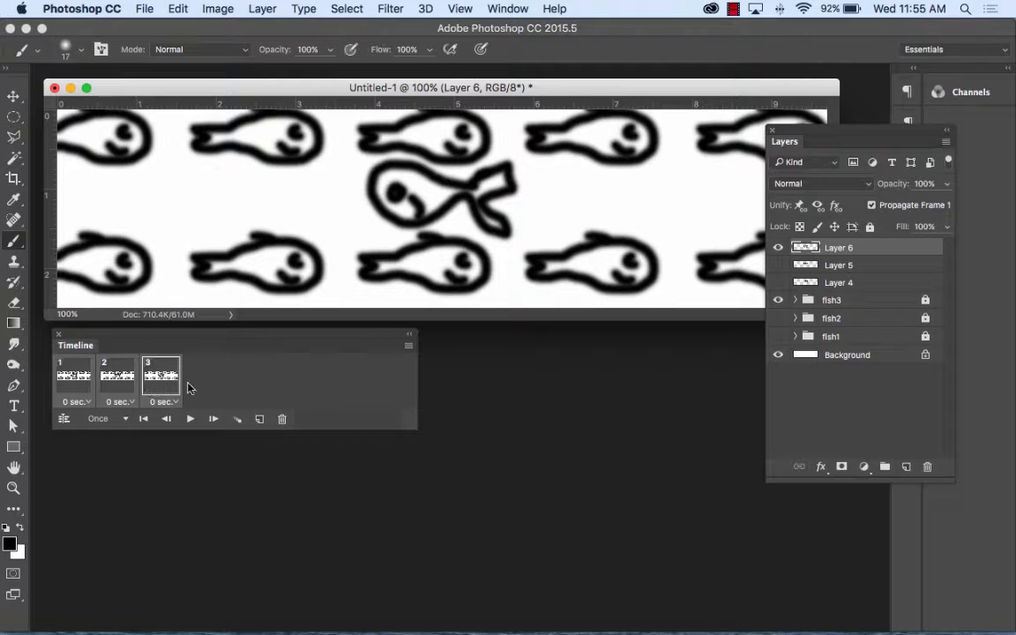
# Set the delay of all three frames to 0.2 seconds and the animation looping to Forever.
pyautogui.click(128, 402)
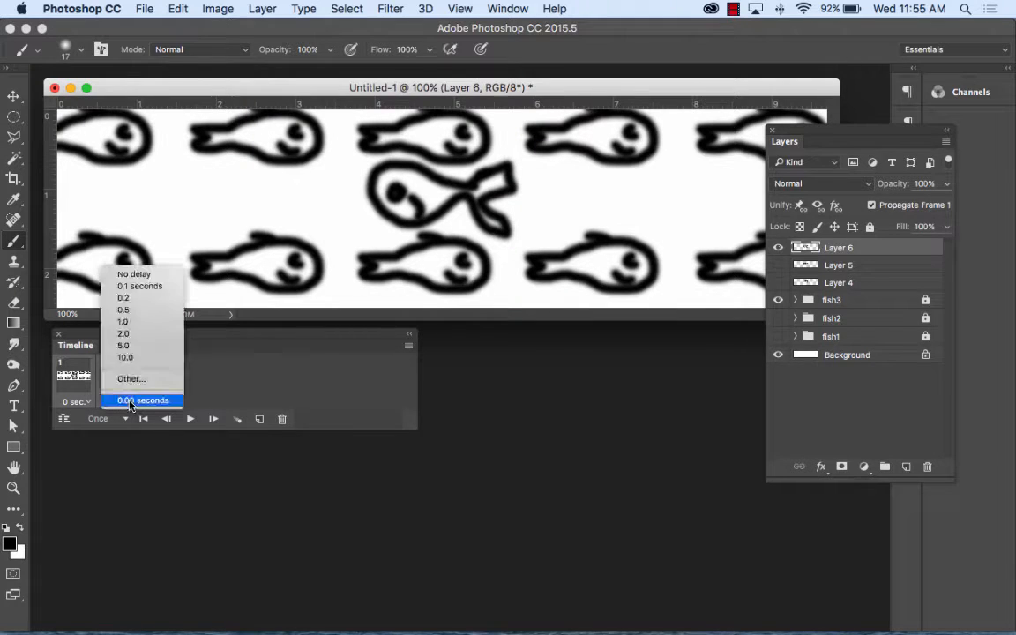
pyautogui.click(132, 301)
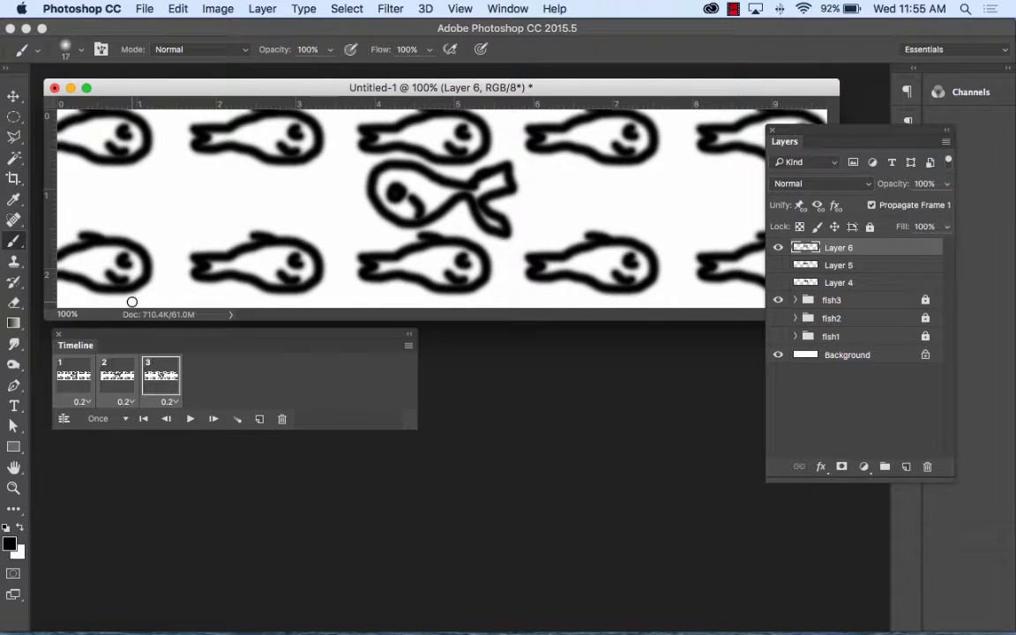
pyautogui.click(106, 421)
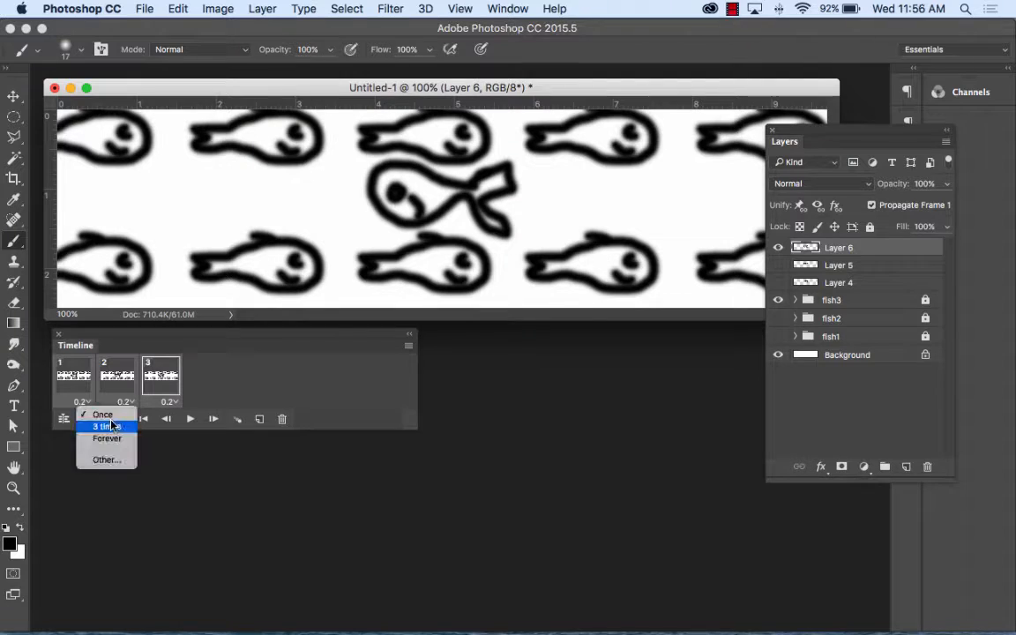
pyautogui.click(107, 439)
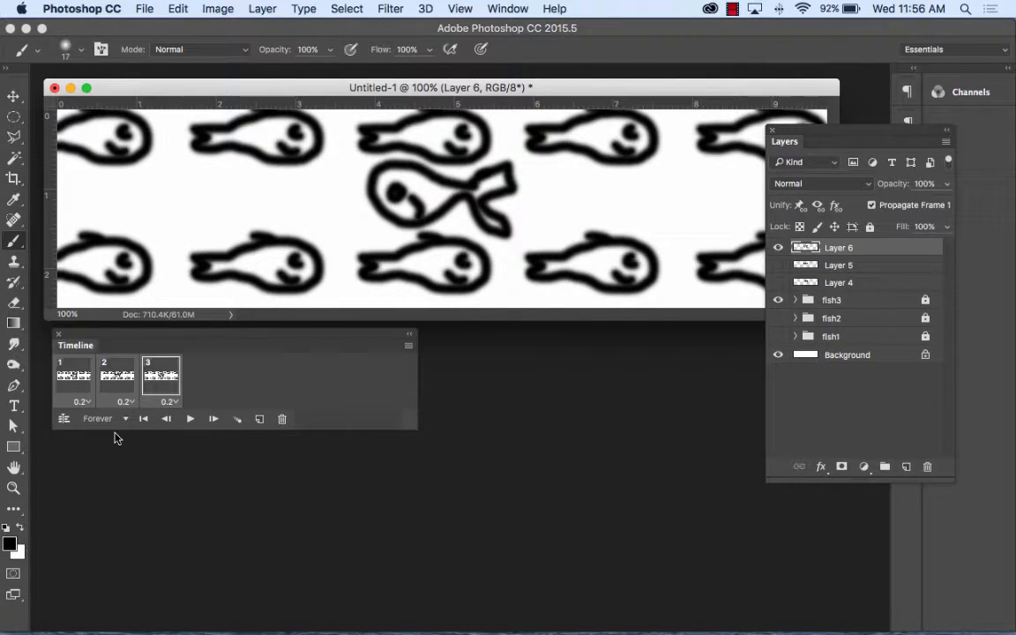
# Play the looping fish animation to preview its timing, and stop it on frame 1.
pyautogui.click(190, 419)
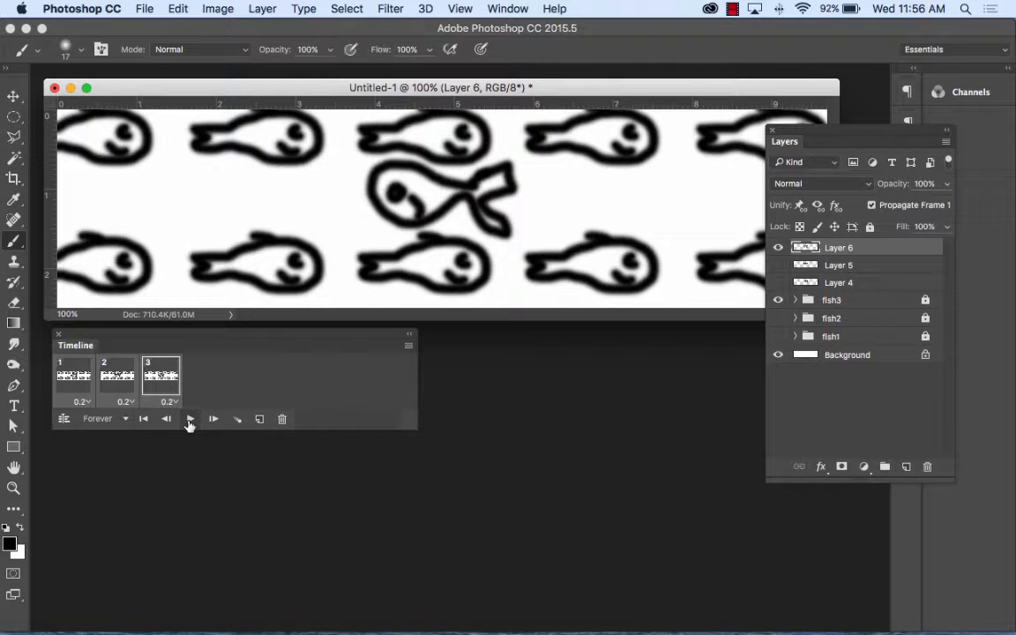
pyautogui.click(190, 419)
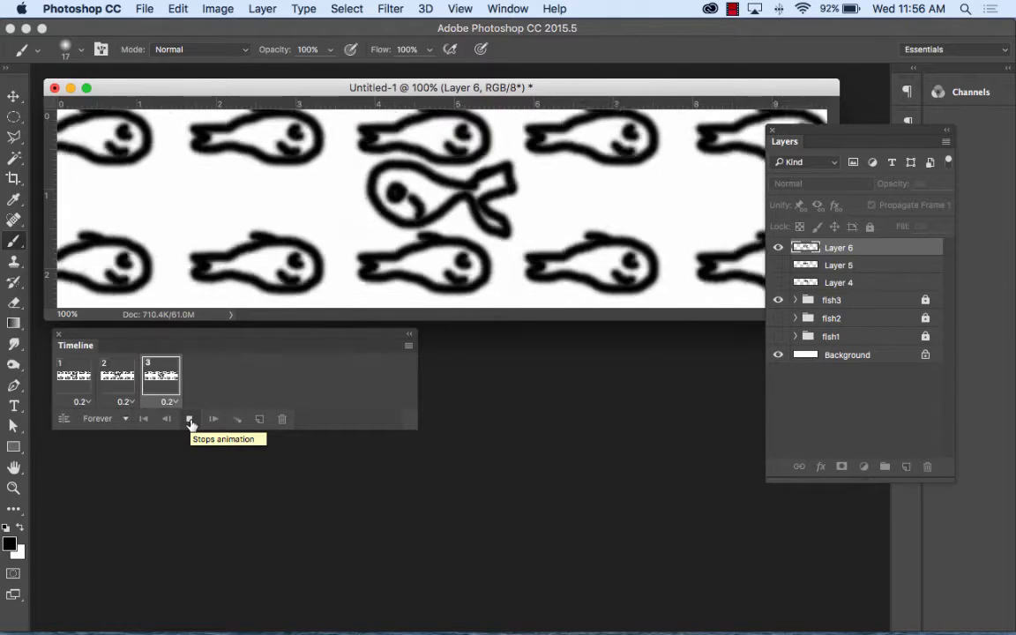
pyautogui.click(189, 420)
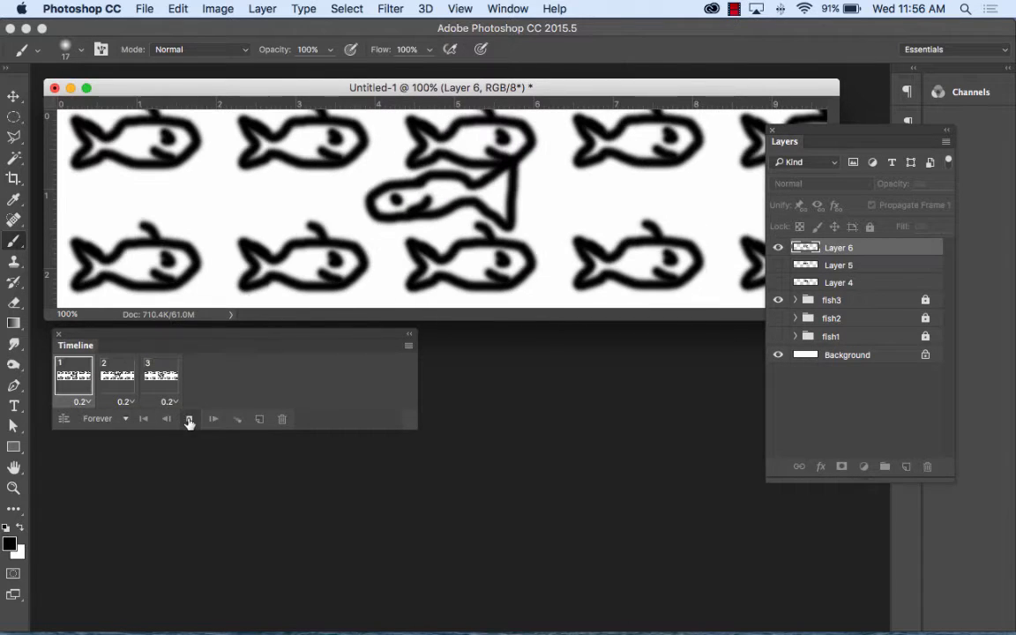
pyautogui.click(189, 421)
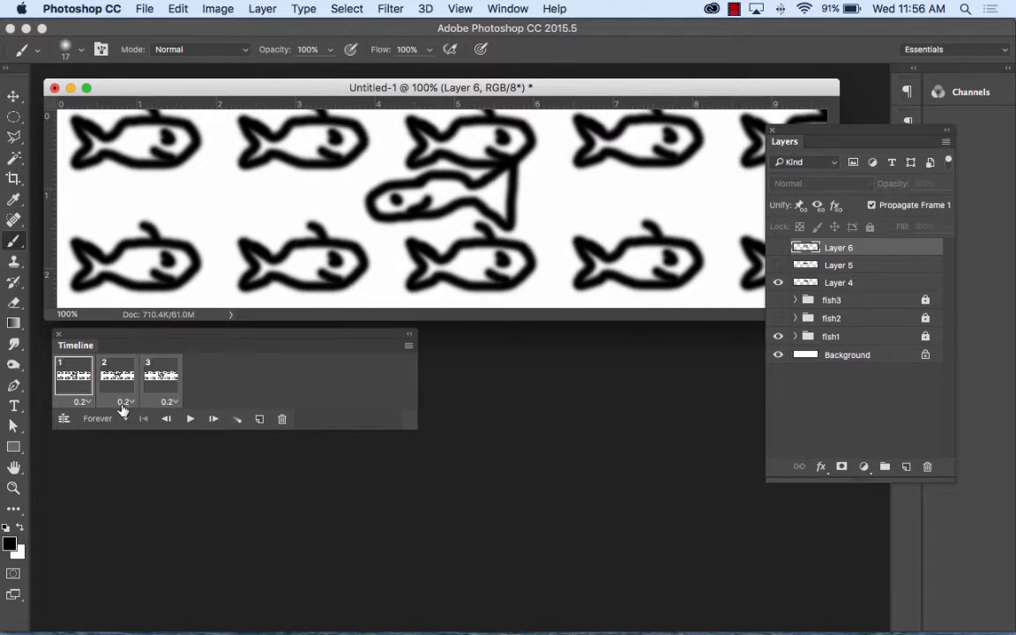
# Set the delay of all three frames to 0.1 seconds and preview the animation at that speed.
pyautogui.click(123, 402)
pyautogui.click(139, 285)
pyautogui.click(192, 421)
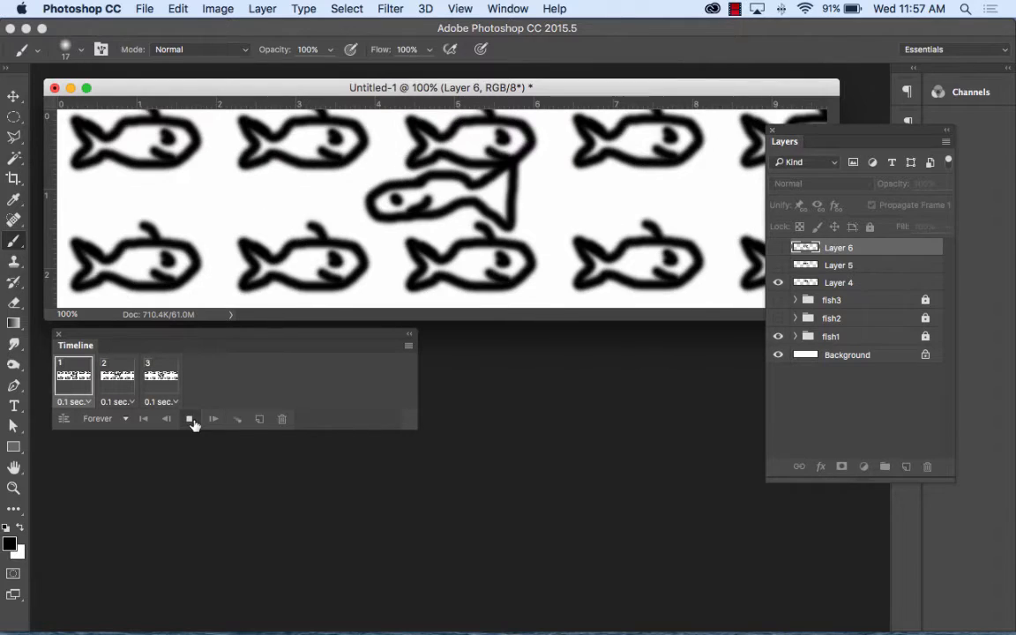
pyautogui.click(193, 421)
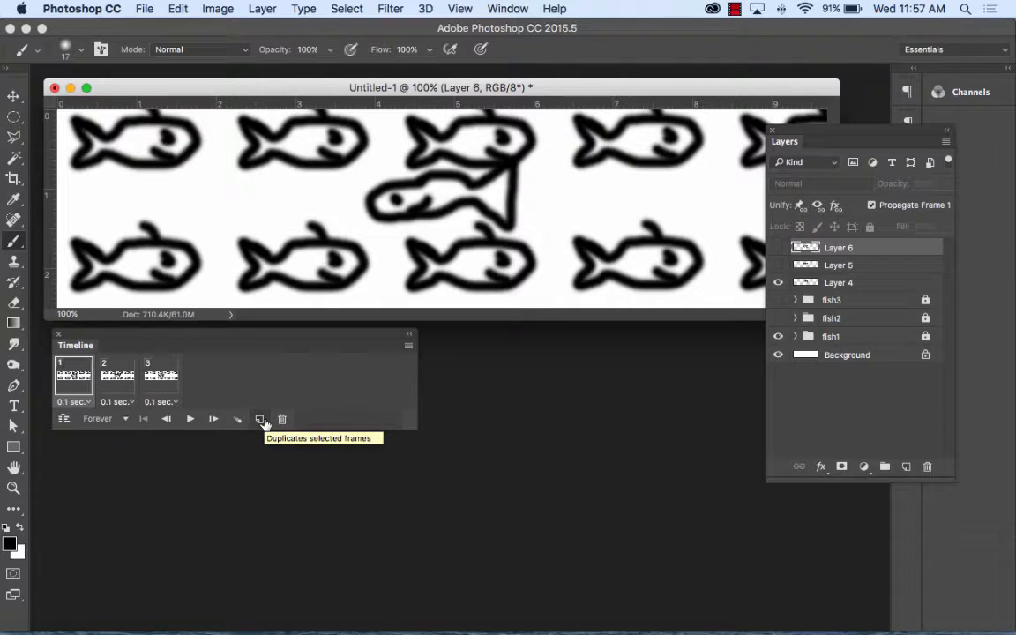
# Play the looping fish animation once more and stop it on frame 3.
pyautogui.click(778, 336)
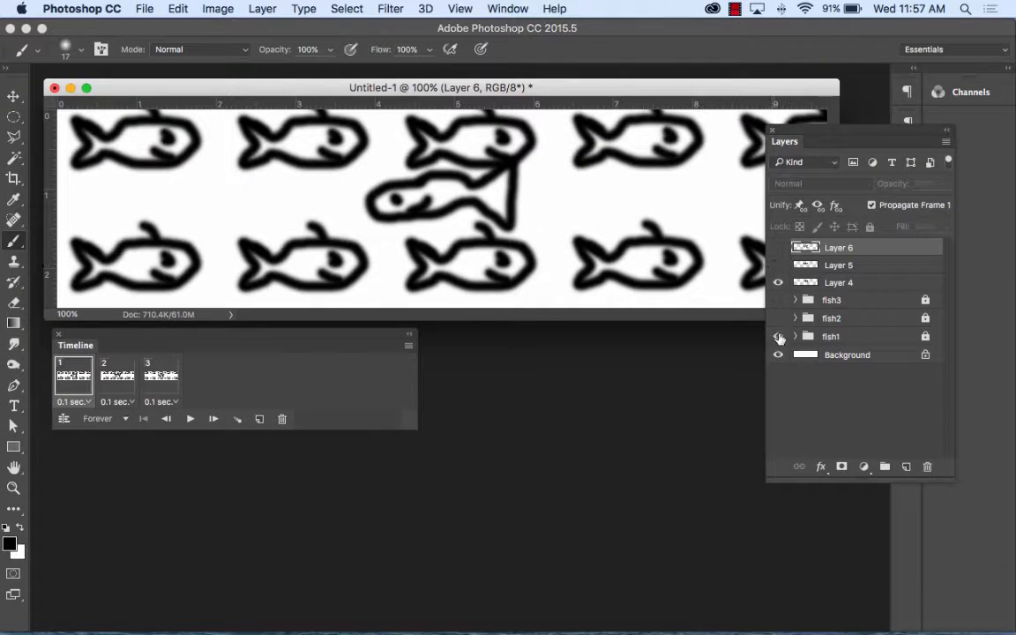
pyautogui.click(190, 419)
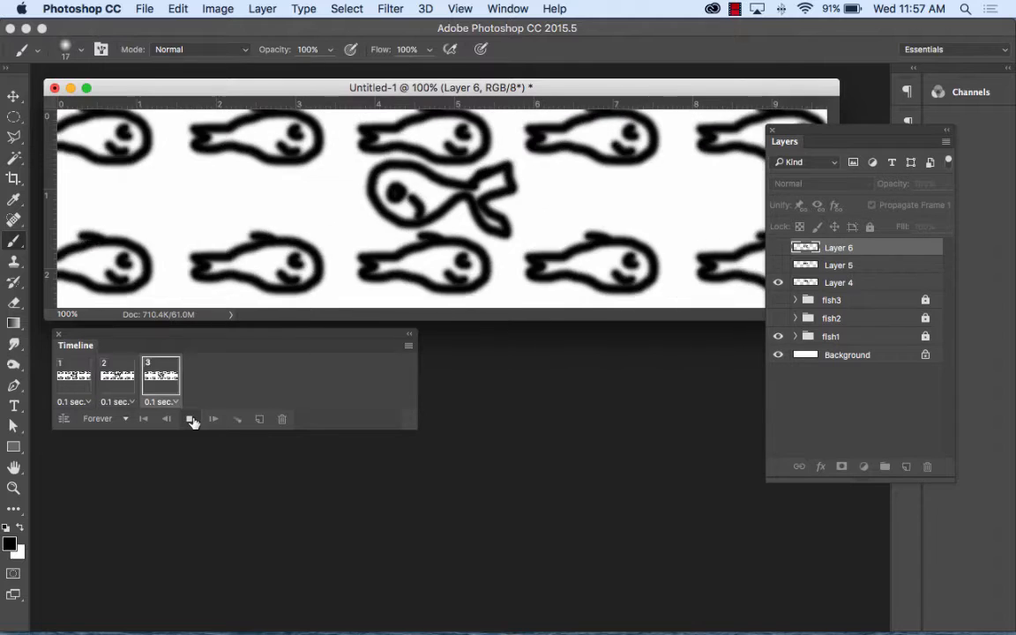
pyautogui.click(191, 420)
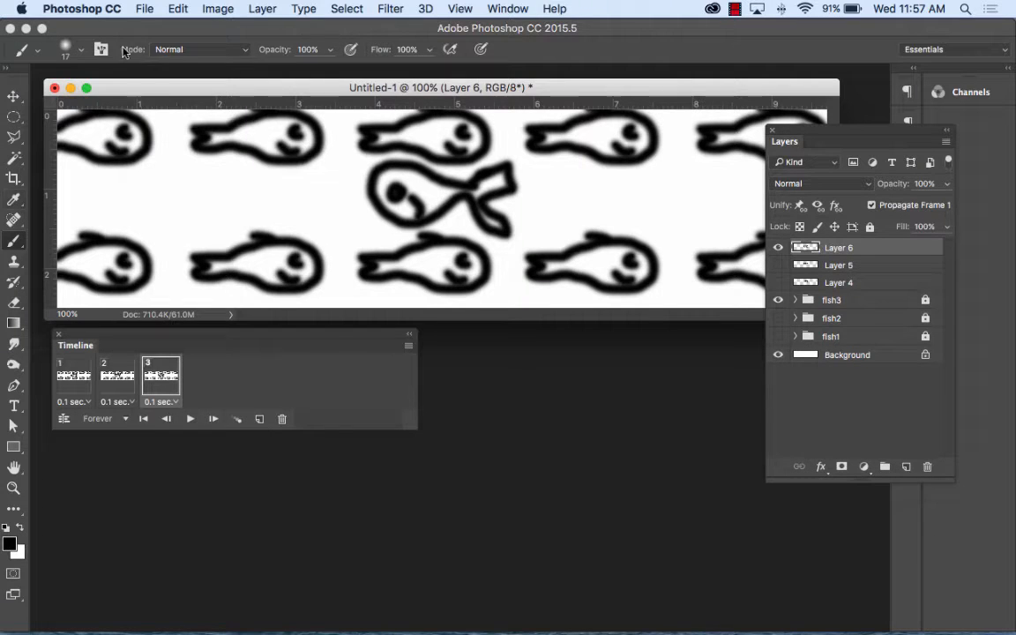
# Create a new 970 × 250 px RGB document at 100 pixels/inch and fill its background with white.
pyautogui.click(141, 9)
pyautogui.click(163, 28)
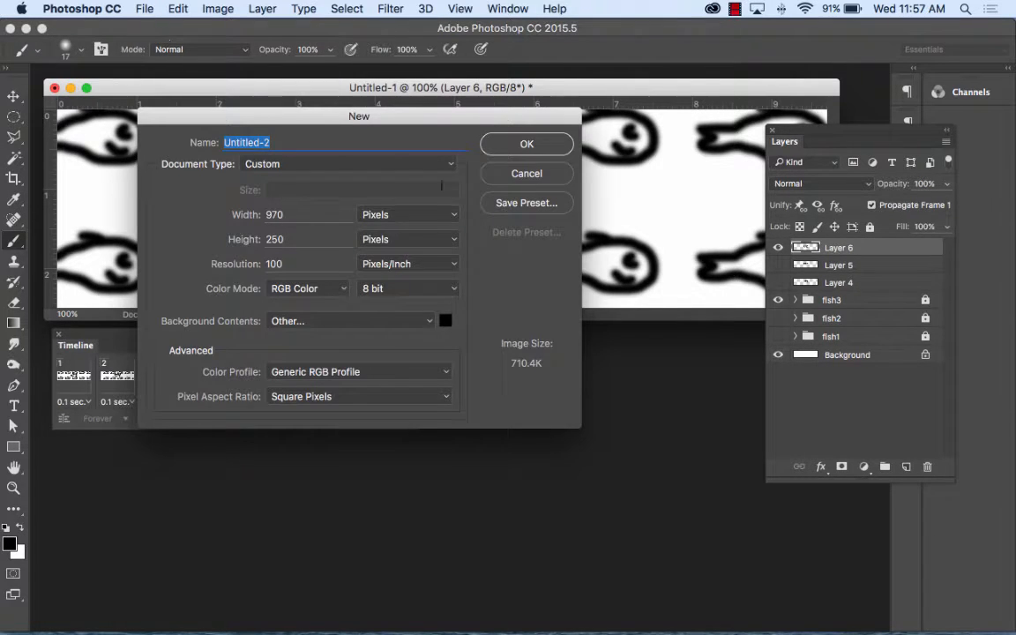
pyautogui.click(524, 149)
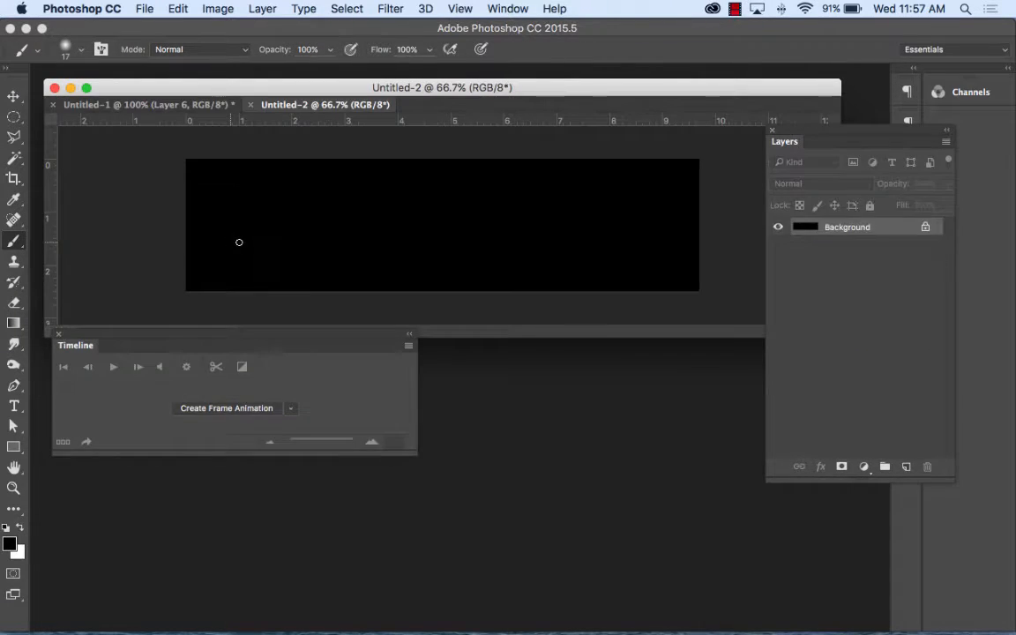
pyautogui.click(177, 9)
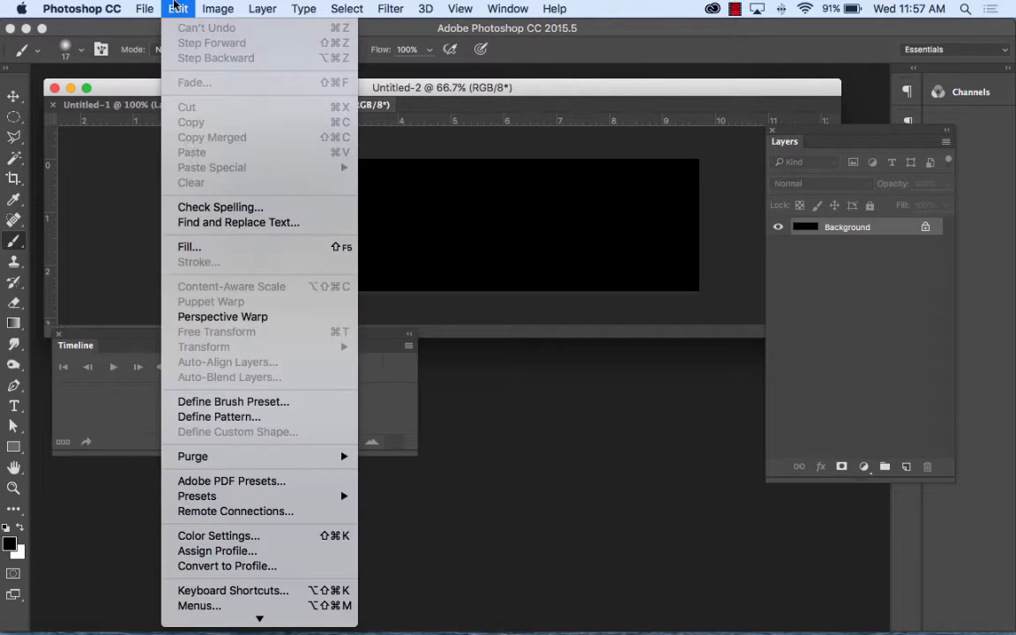
pyautogui.click(221, 247)
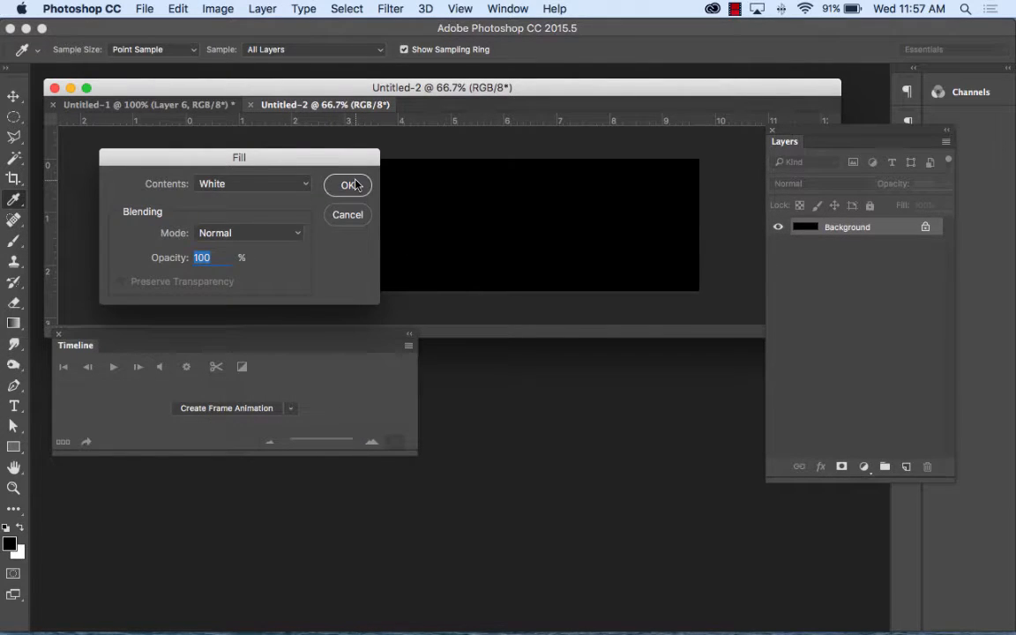
pyautogui.click(350, 185)
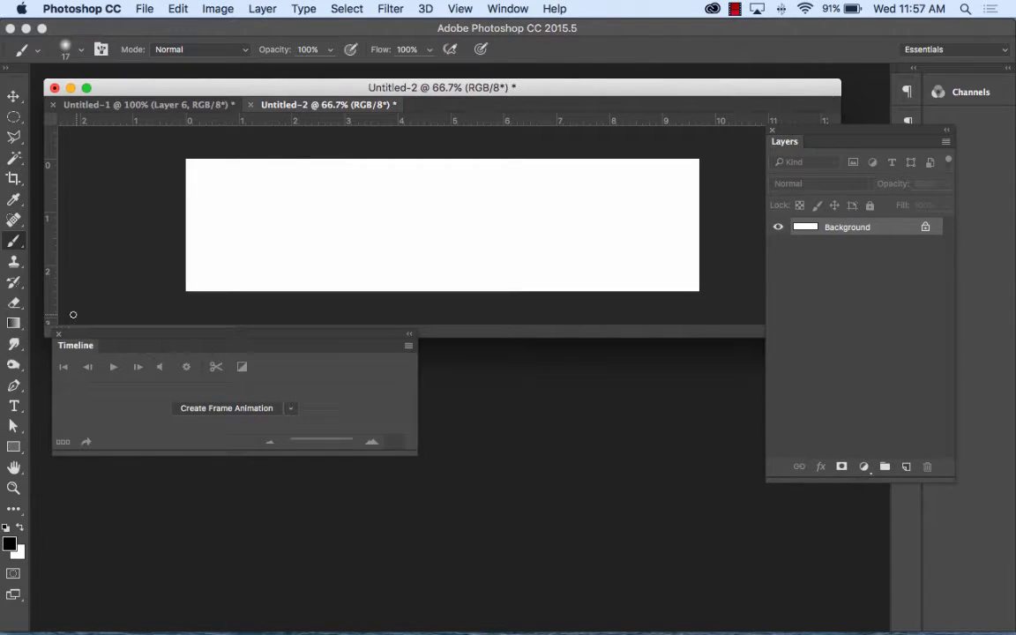
# Draw a circle about 160 px wide near the canvas's left end with the Ellipse tool and fill it light blue.
pyautogui.click(13, 447)
pyautogui.click(73, 470)
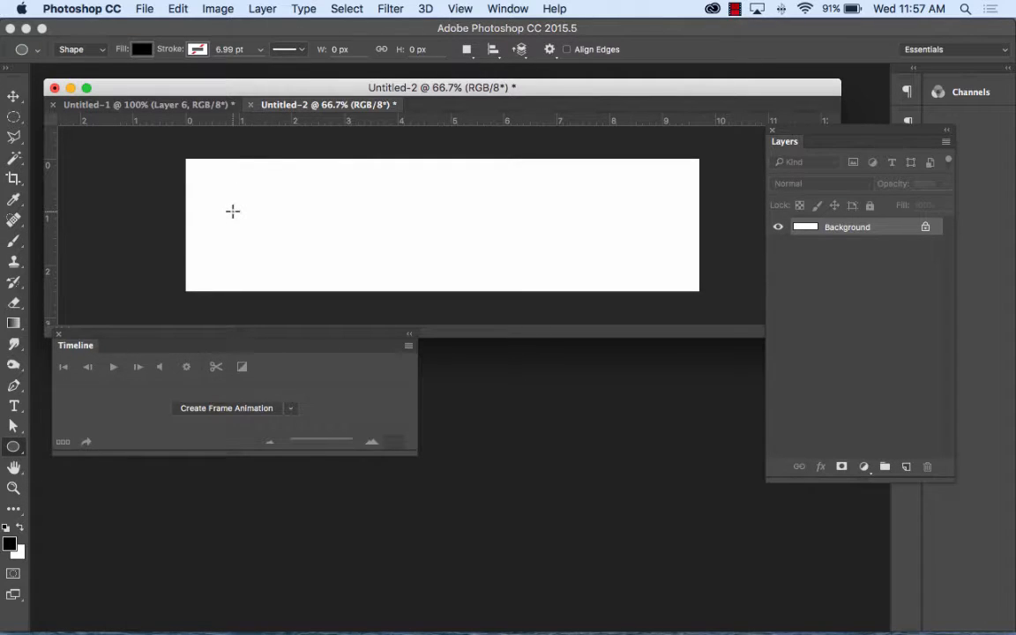
pyautogui.moveTo(233, 210)
pyautogui.mouseDown()
pyautogui.moveTo(293, 270)
pyautogui.moveTo(274, 258)
pyautogui.mouseUp()
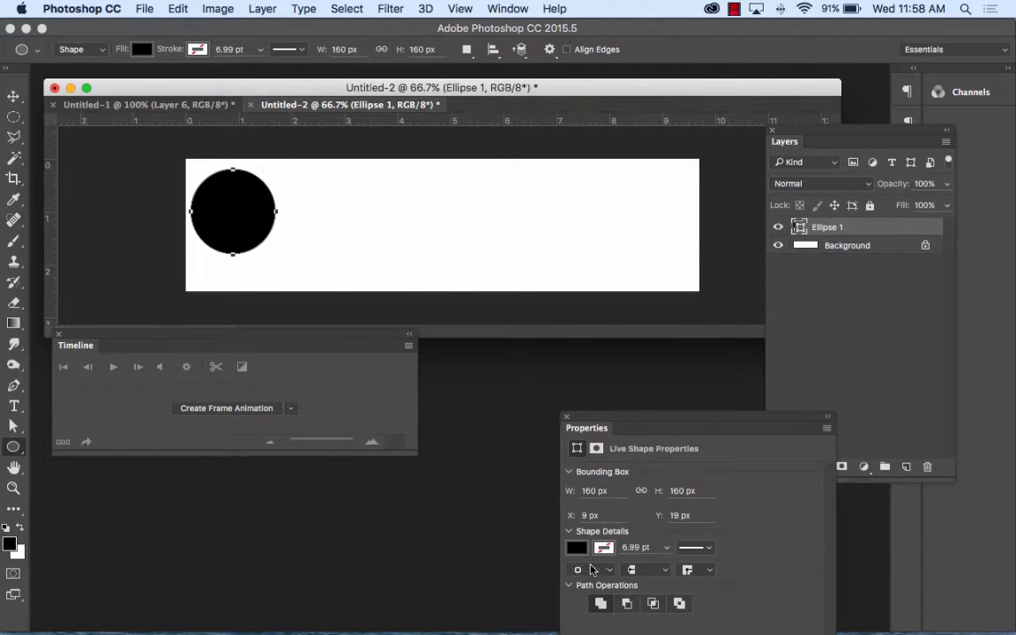
pyautogui.click(584, 552)
pyautogui.click(584, 552)
pyautogui.click(584, 553)
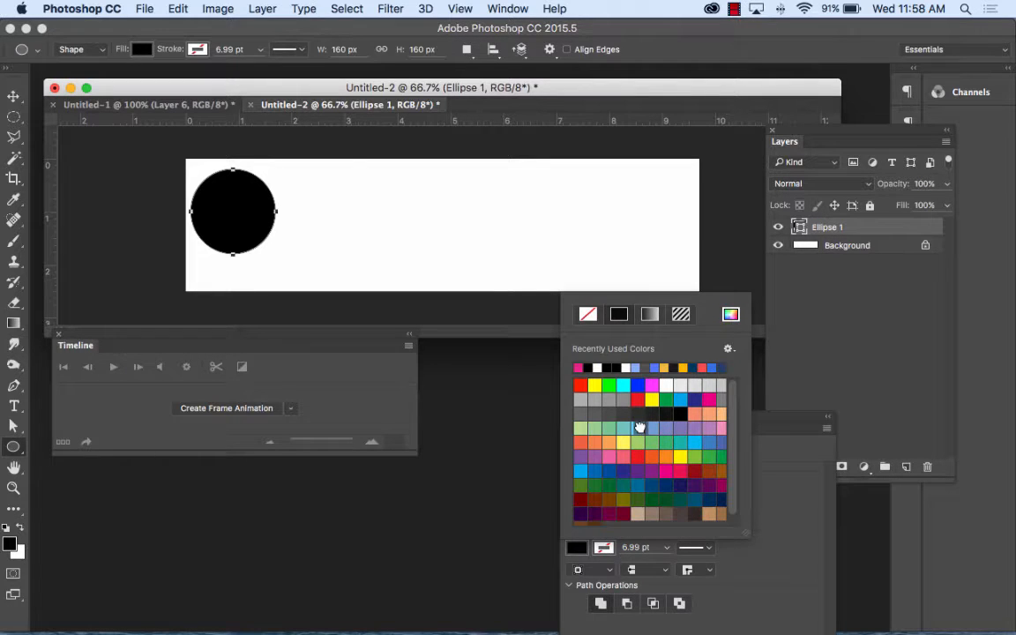
pyautogui.click(641, 426)
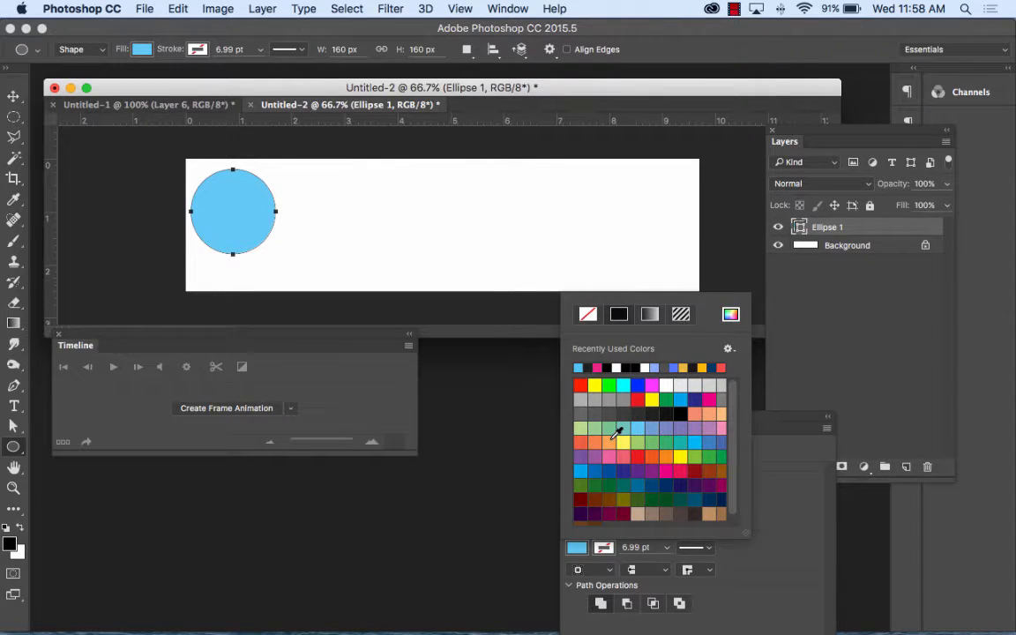
# Shrink the blue circle to about 73 px, position it at about X 76, Y 89 px, and apply the transformation.
pyautogui.click(19, 98)
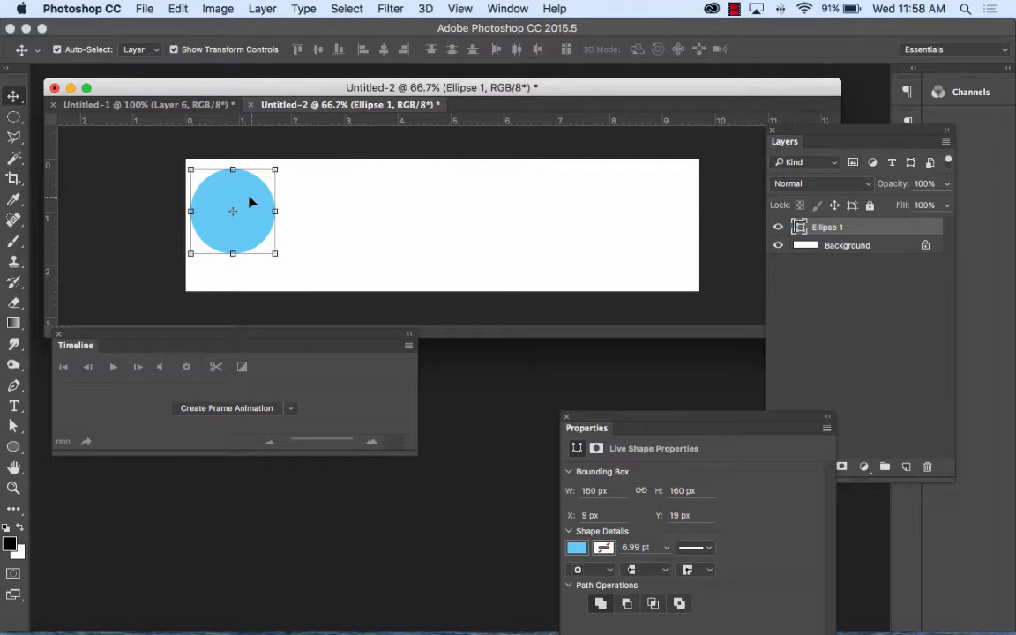
pyautogui.moveTo(250, 202)
pyautogui.mouseDown()
pyautogui.moveTo(320, 195)
pyautogui.moveTo(317, 188)
pyautogui.moveTo(282, 211)
pyautogui.moveTo(276, 229)
pyautogui.moveTo(249, 212)
pyautogui.moveTo(252, 223)
pyautogui.mouseUp()
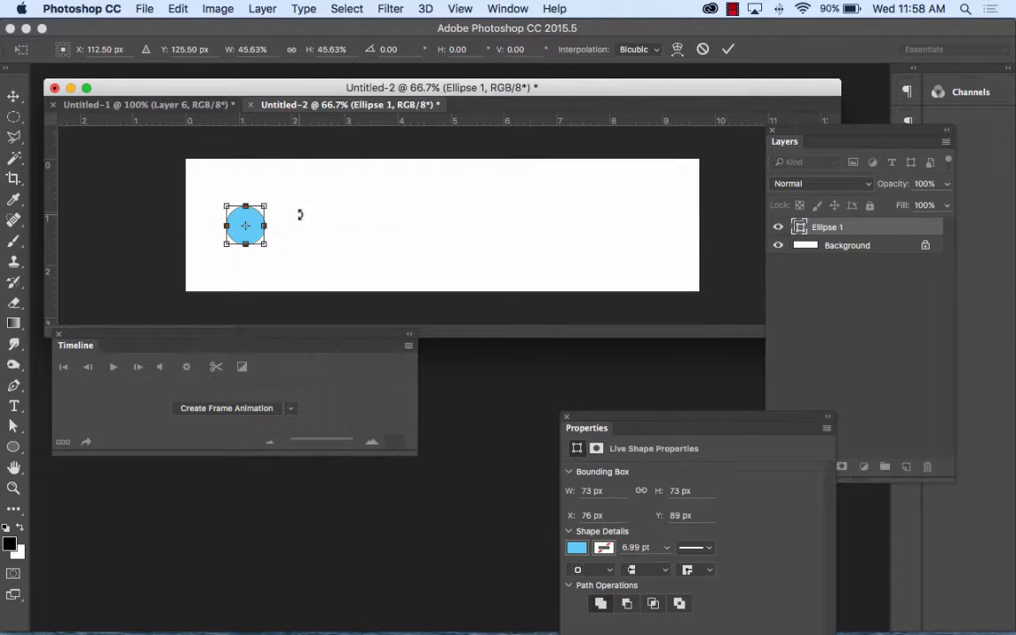
pyautogui.click(13, 95)
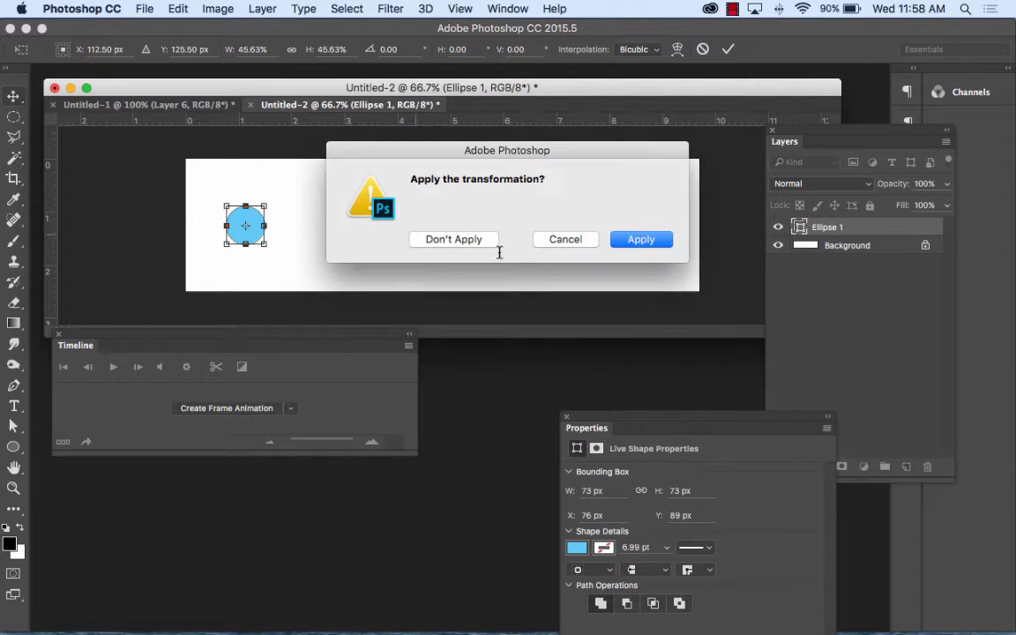
pyautogui.click(618, 237)
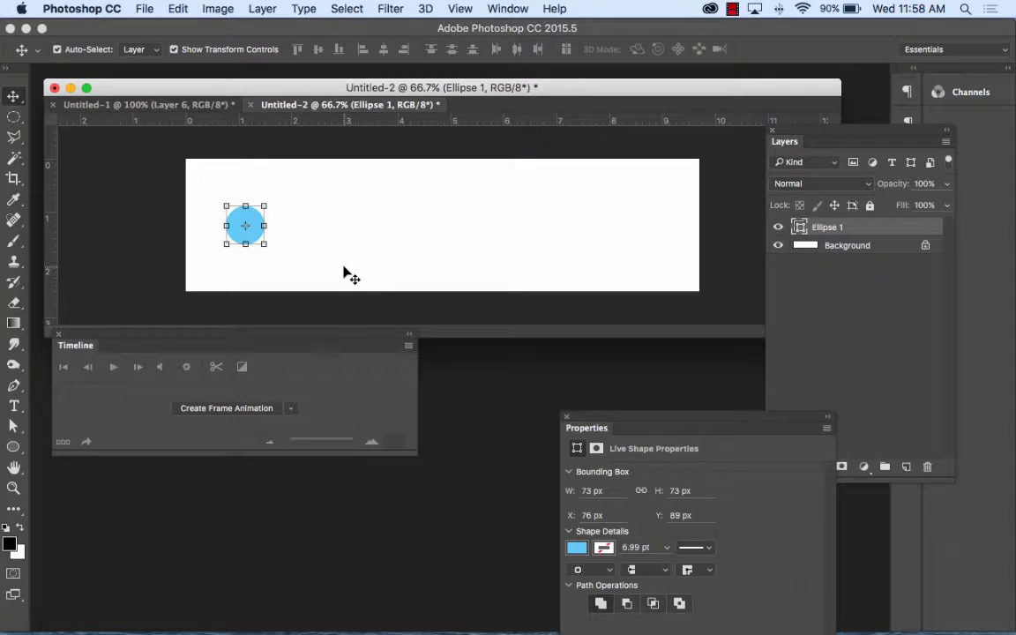
# Create a frame animation and duplicate its frame until there are 14 frames.
pyautogui.click(235, 409)
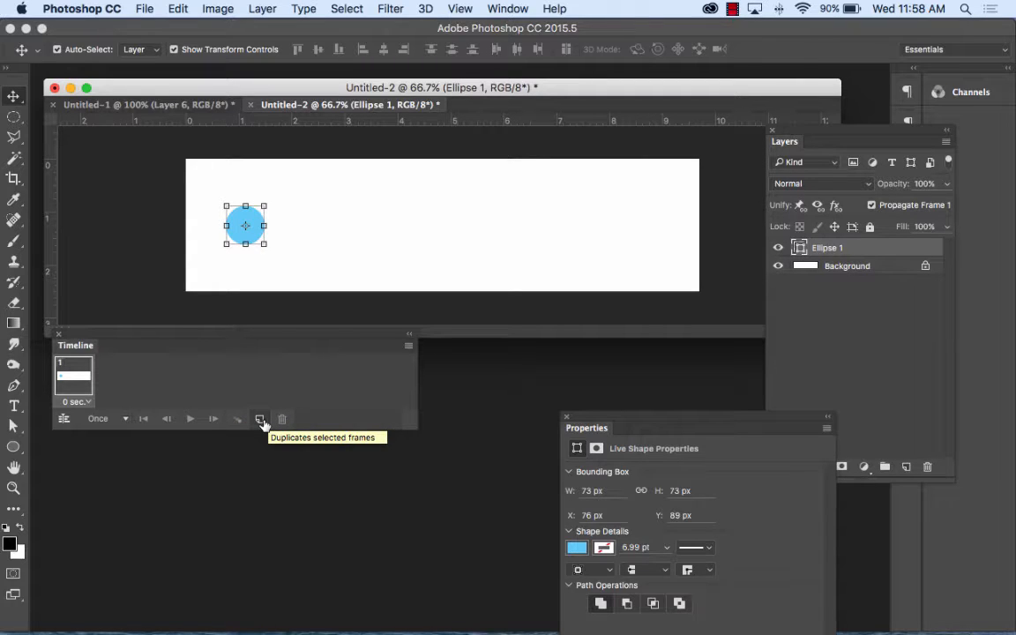
pyautogui.click(259, 420)
pyautogui.click(259, 420)
pyautogui.click(260, 420)
pyautogui.click(259, 420)
pyautogui.click(259, 419)
pyautogui.click(259, 420)
pyautogui.click(259, 420)
pyautogui.click(259, 420)
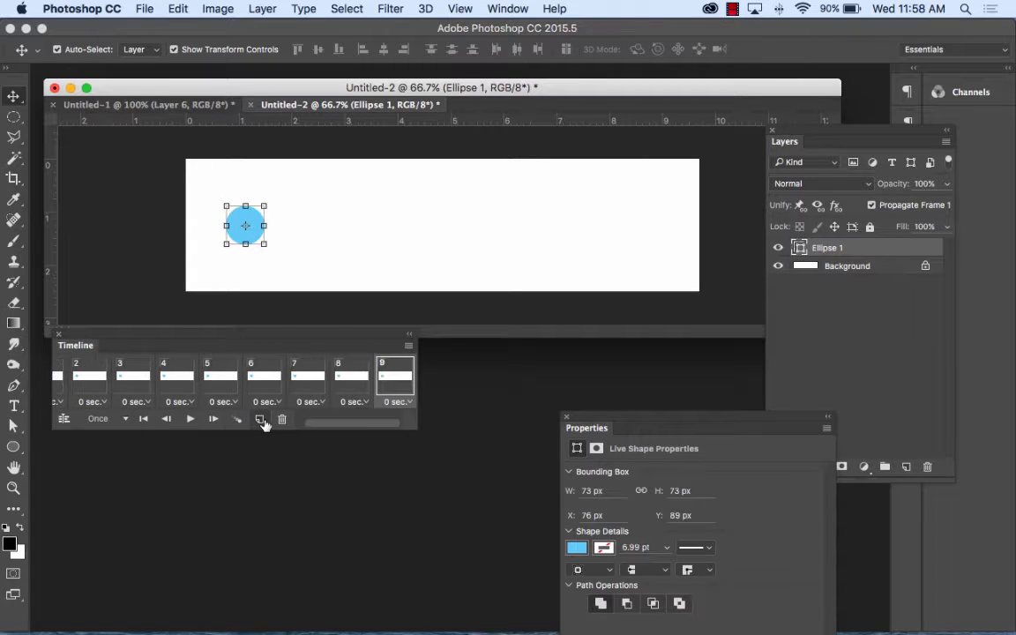
pyautogui.click(260, 421)
pyautogui.click(260, 421)
pyautogui.click(260, 420)
pyautogui.click(260, 421)
pyautogui.click(260, 421)
# In frame 14, enlarge the blue circle to about 712 px and move it to about X -45, Y -268 px.
pyautogui.moveTo(264, 204); pyautogui.dragTo(484, 88)
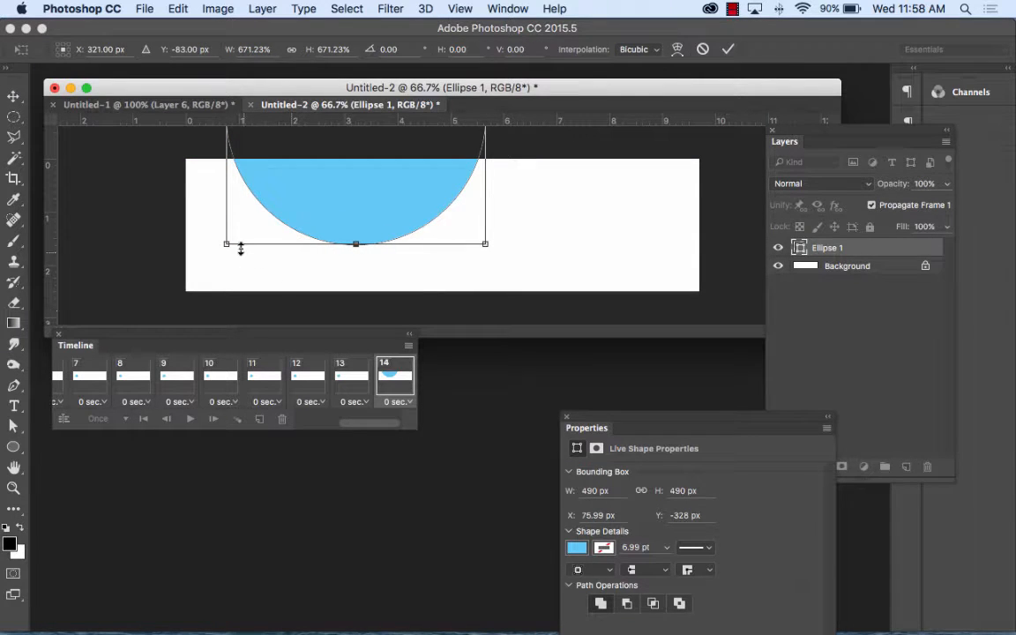
pyautogui.moveTo(227, 244); pyautogui.dragTo(137, 361)
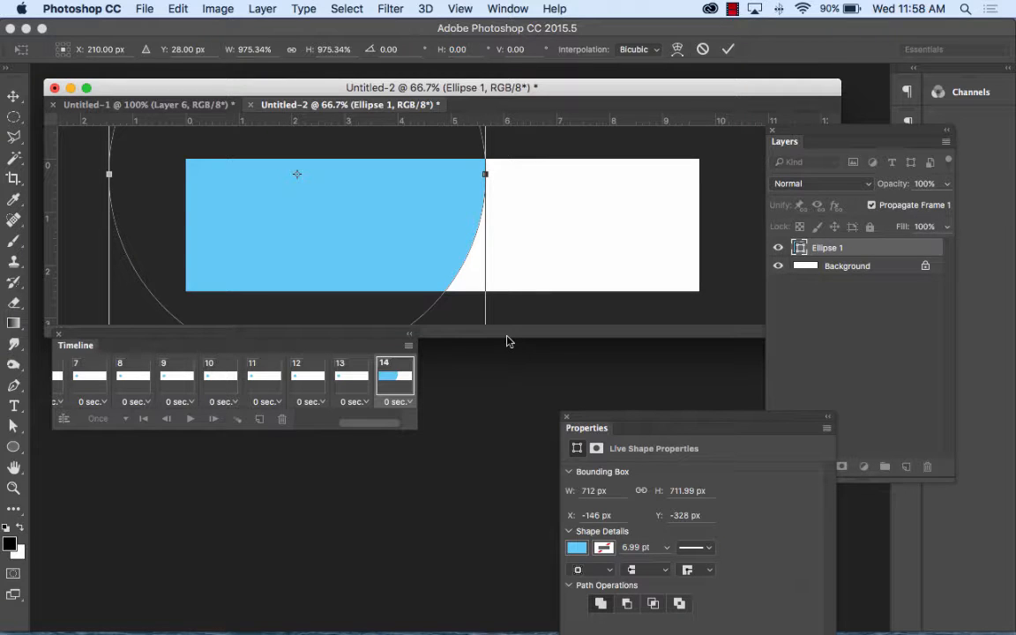
pyautogui.moveTo(507, 343); pyautogui.dragTo(507, 457)
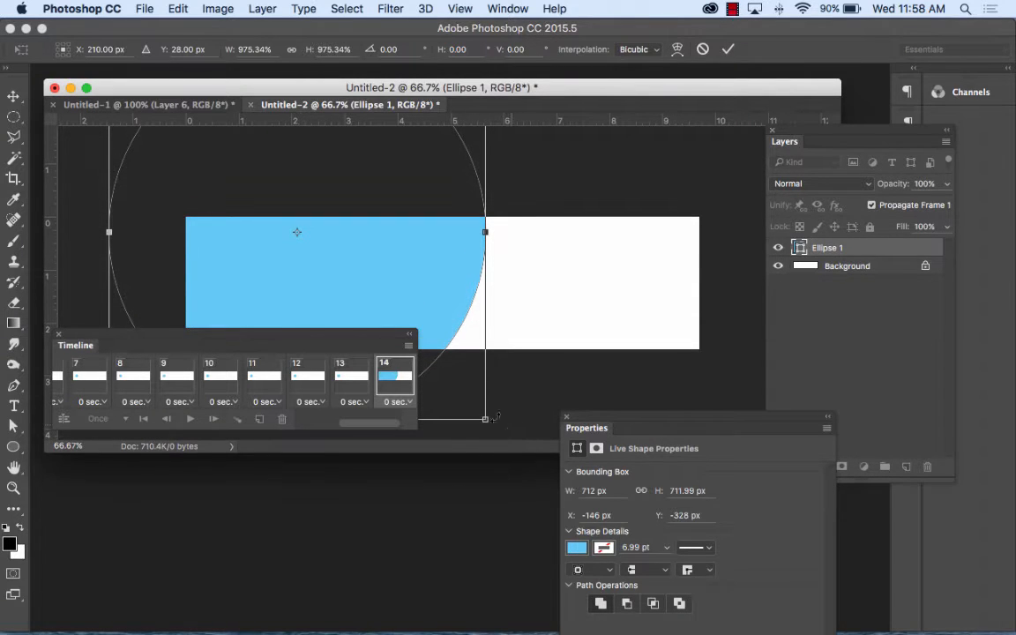
pyautogui.moveTo(368, 256); pyautogui.dragTo(427, 294)
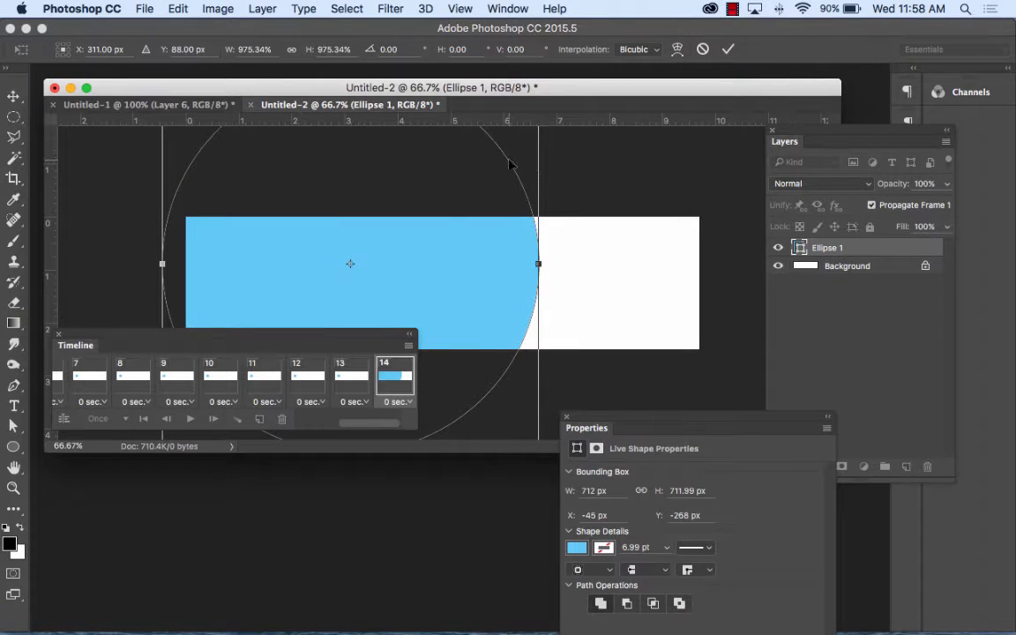
# Scale the circle in frame 14 proportionally to about 1364 px so it covers the whole canvas, and apply the transformation.
pyautogui.click(176, 9)
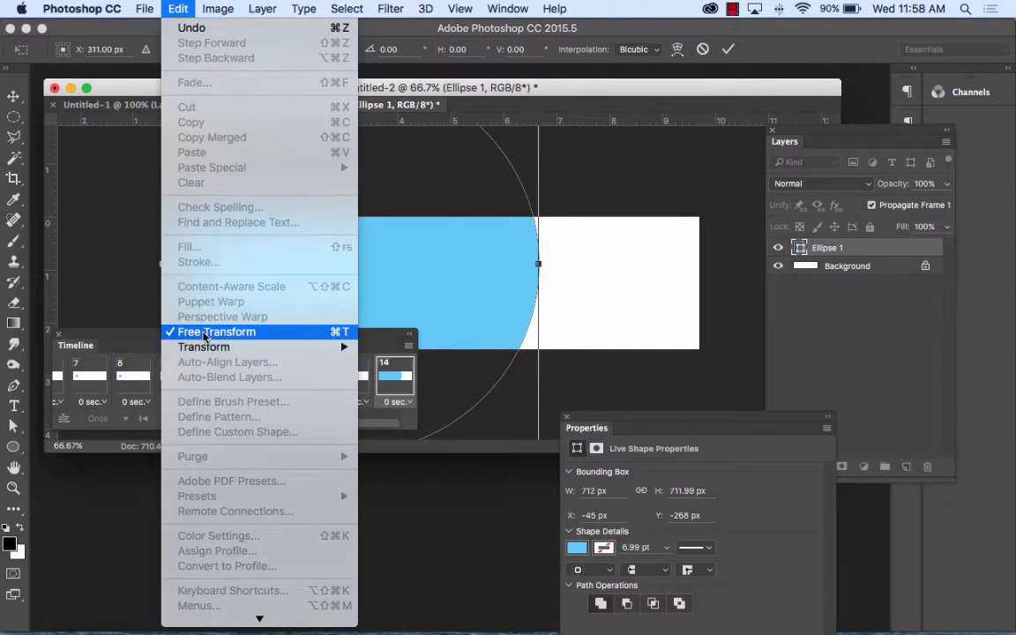
pyautogui.moveTo(211, 347)
pyautogui.click(392, 372)
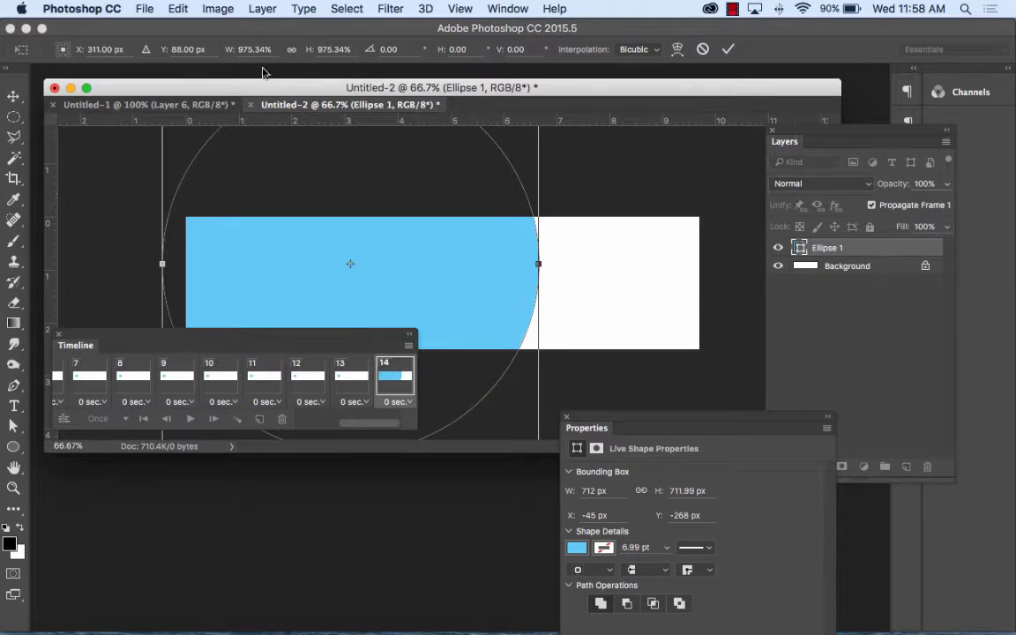
pyautogui.click(291, 48)
pyautogui.moveTo(307, 53); pyautogui.dragTo(1011, 197)
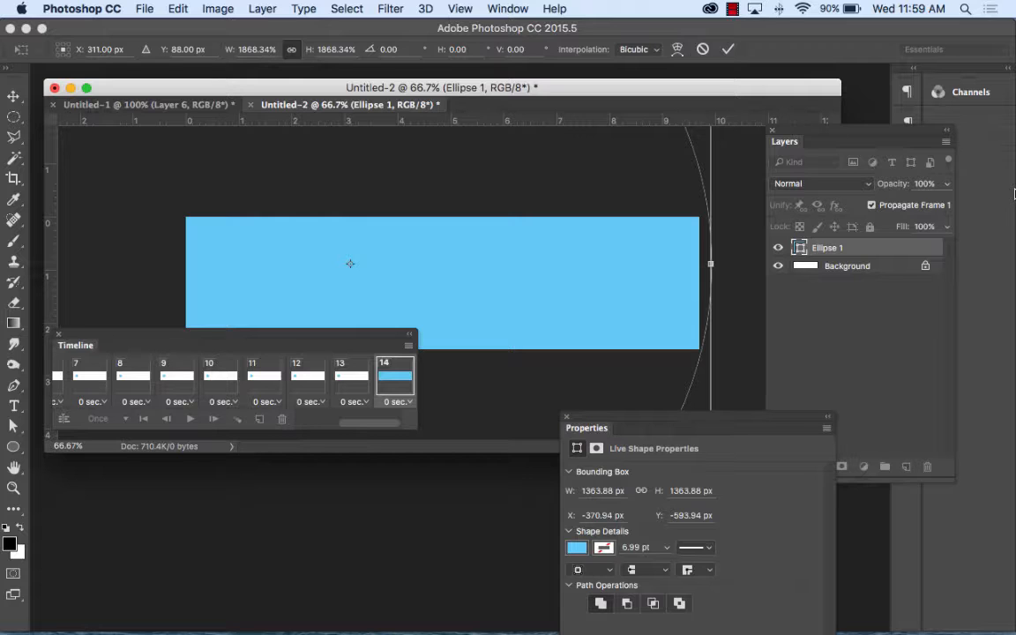
pyautogui.click(14, 95)
pyautogui.click(659, 246)
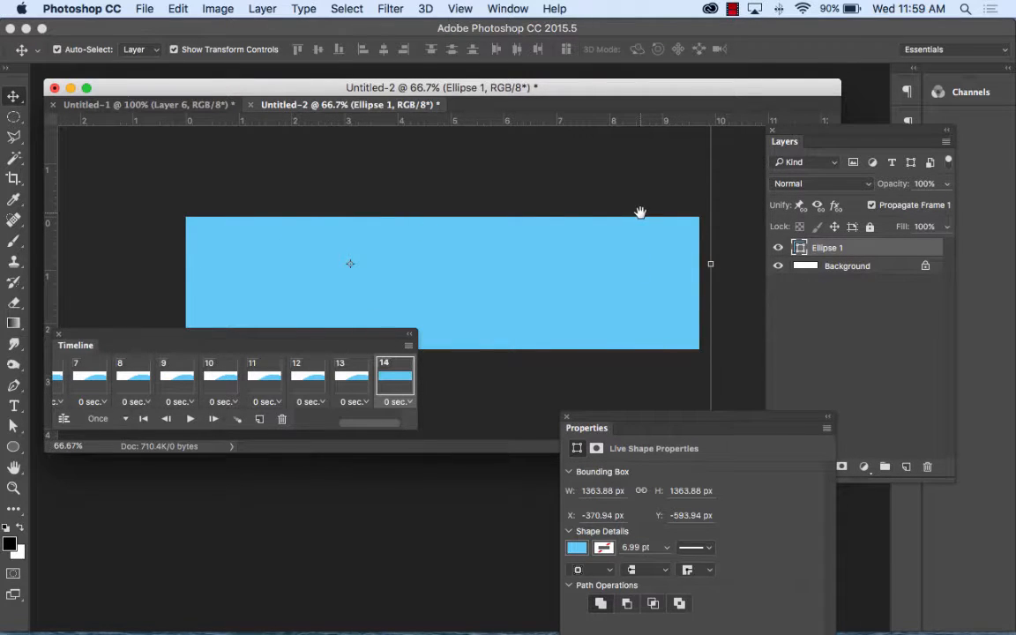
# Go back to frame 1 and move the blue circle there to about X -428, Y -134 px.
pyautogui.moveTo(271, 337); pyautogui.dragTo(409, 292)
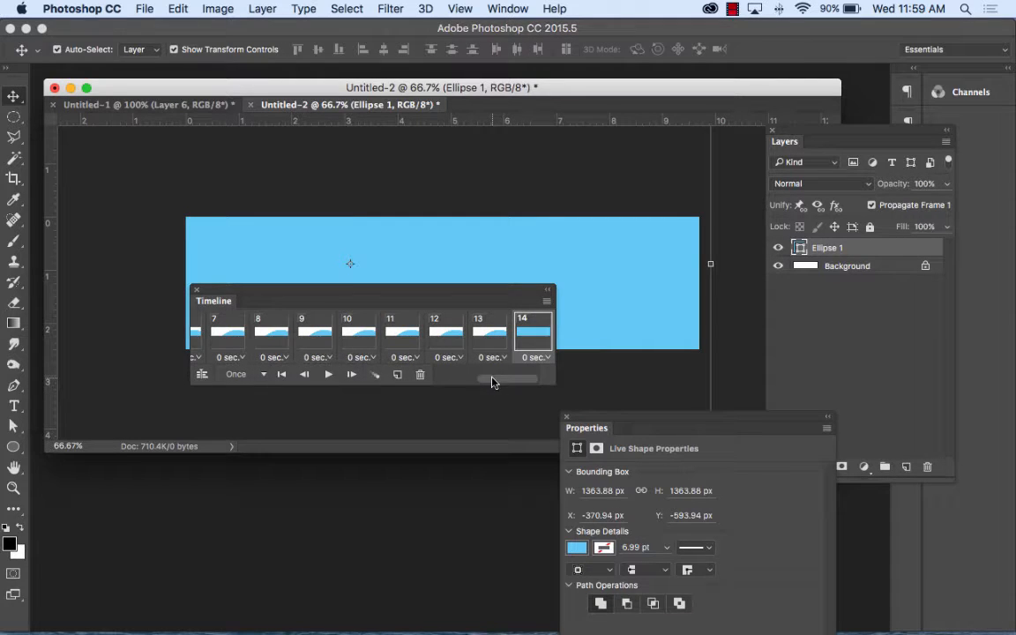
pyautogui.moveTo(494, 380); pyautogui.dragTo(402, 379)
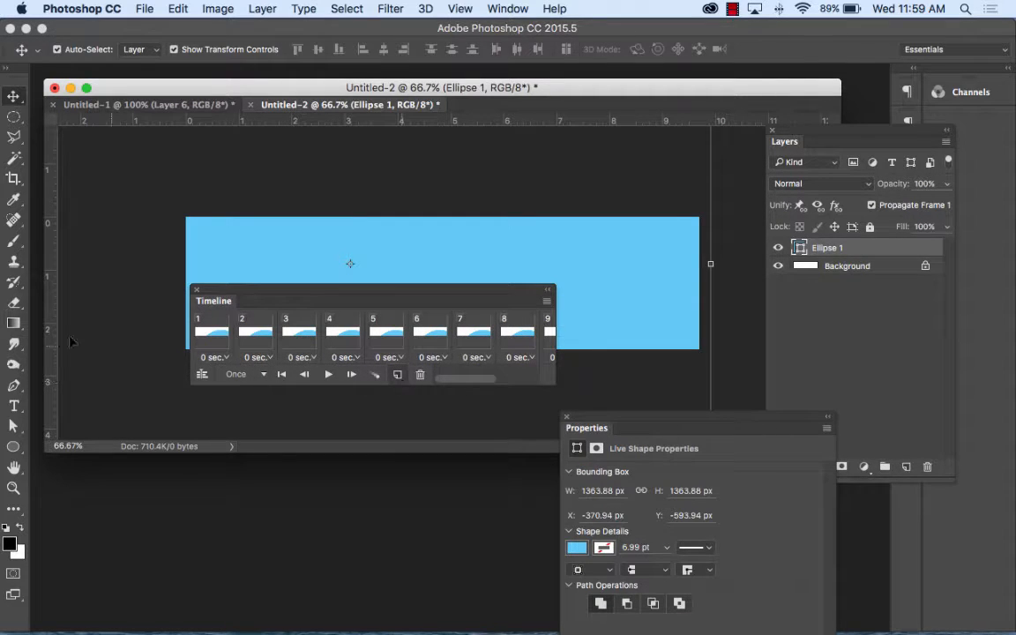
pyautogui.click(198, 340)
pyautogui.moveTo(653, 294); pyautogui.dragTo(388, 175)
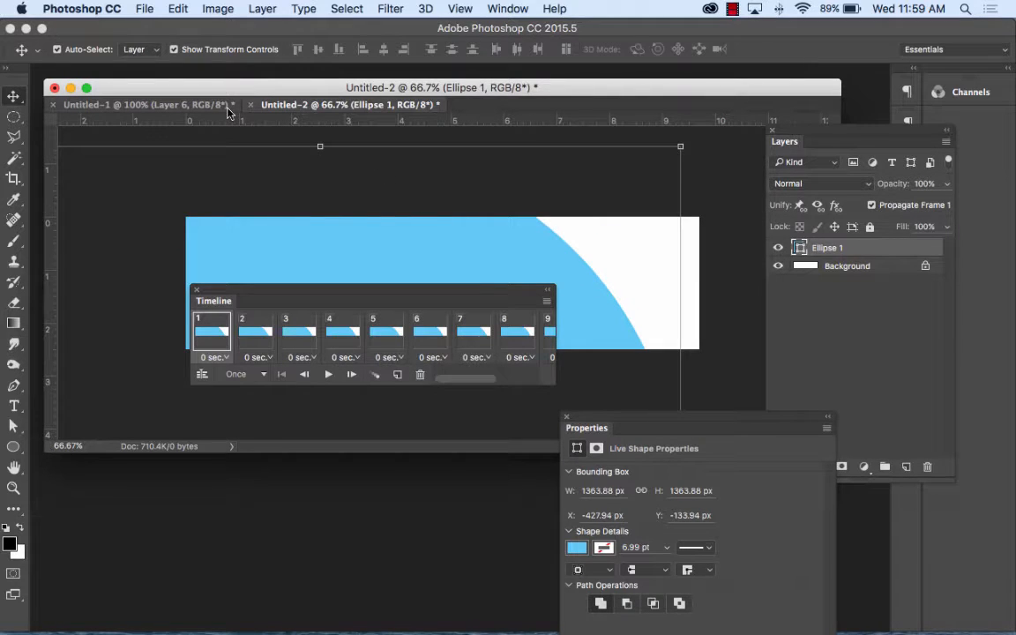
# Scale the blue circle in frame 1 proportionally to 8%, place it at about X 56, Y 46 px, and apply the transformation.
pyautogui.click(191, 10)
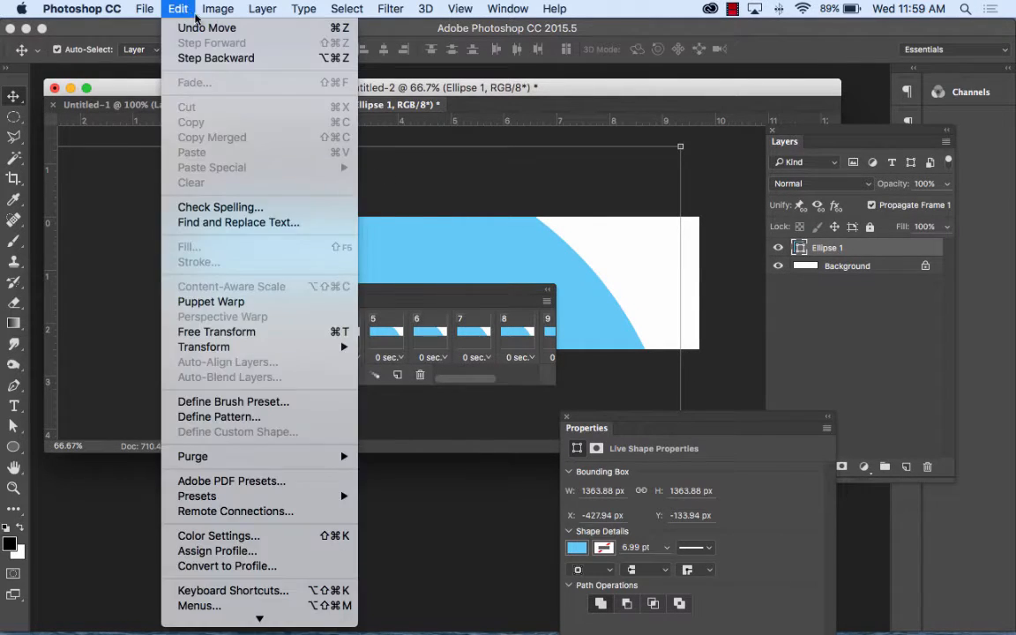
pyautogui.moveTo(218, 9)
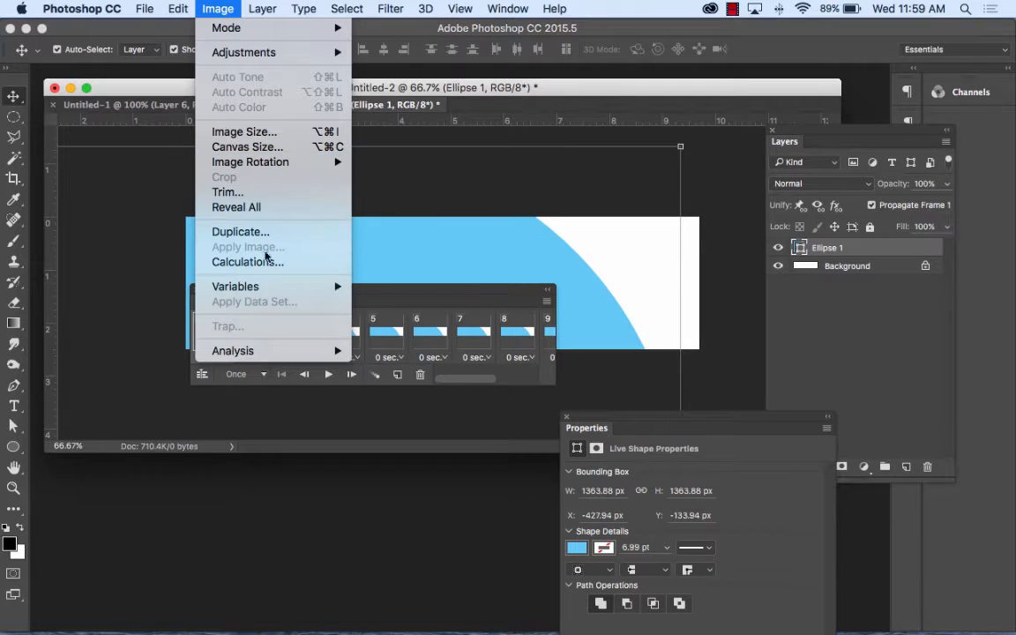
pyautogui.moveTo(169, 5)
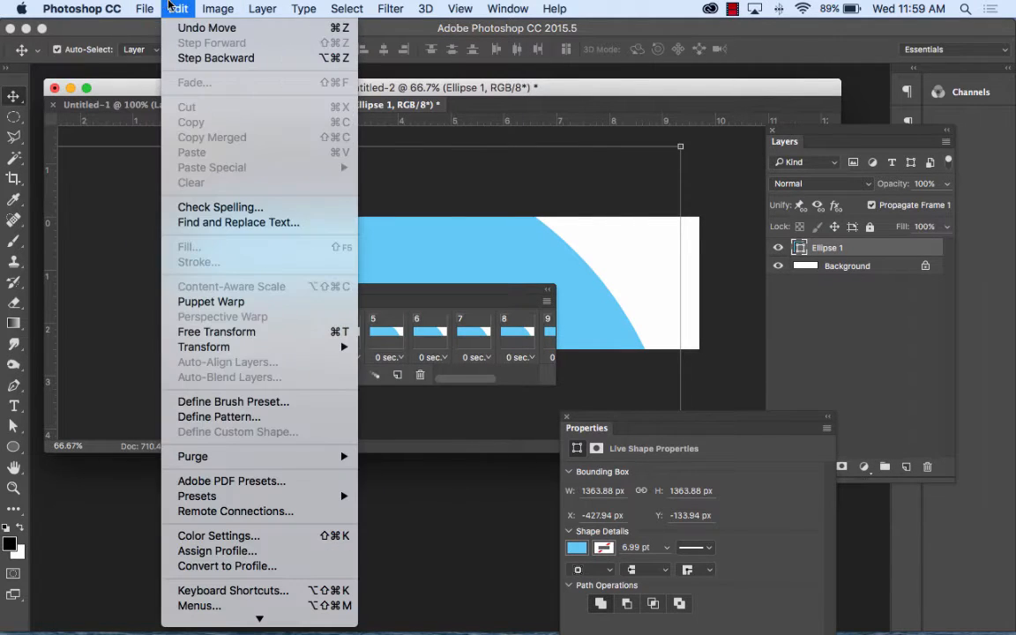
pyautogui.moveTo(204, 347)
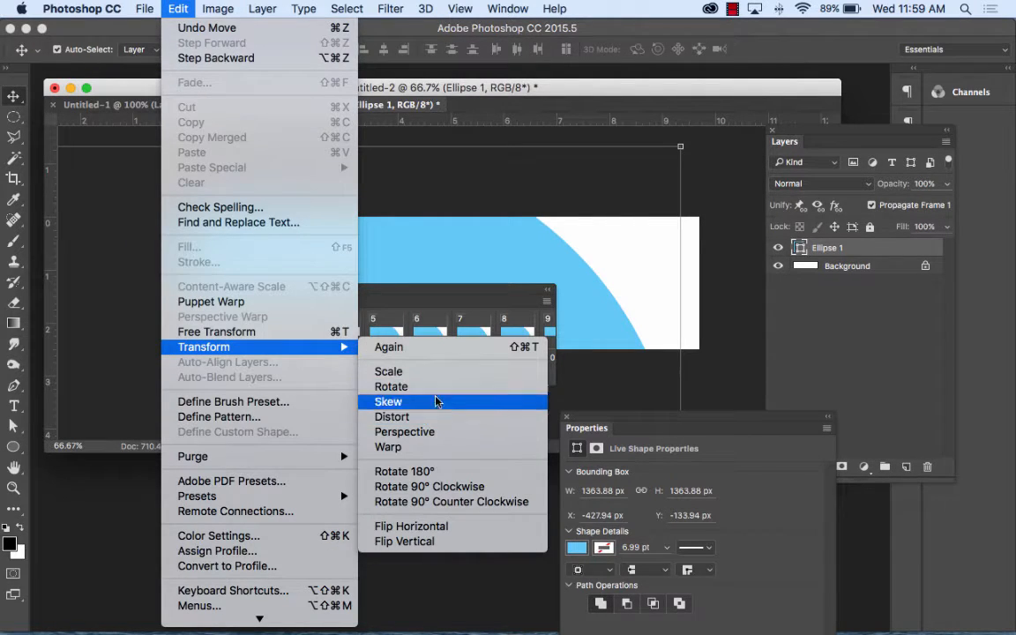
pyautogui.click(435, 372)
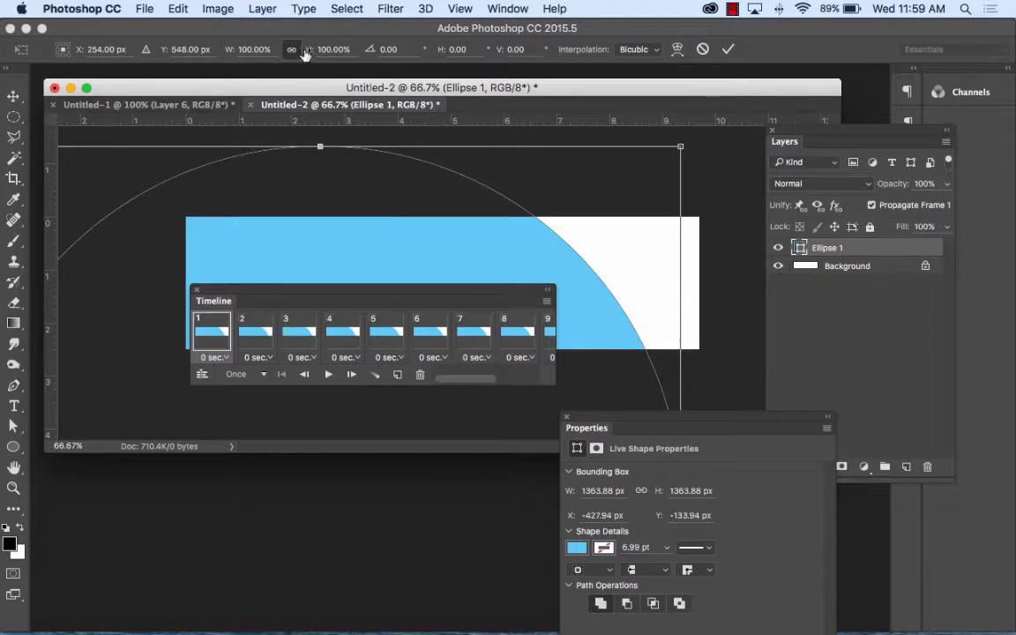
pyautogui.moveTo(306, 50); pyautogui.dragTo(226, 56)
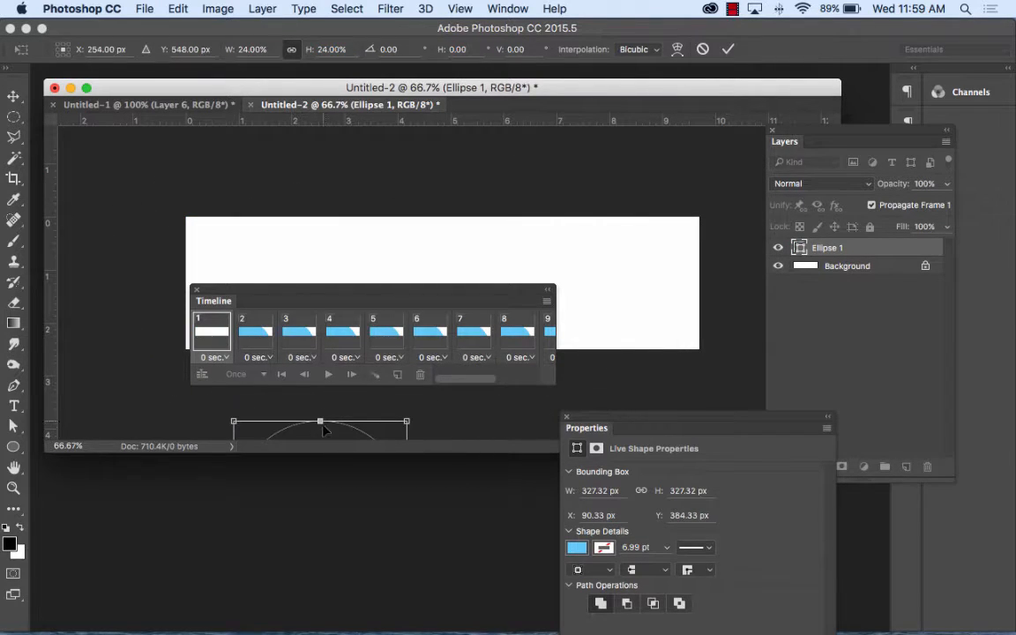
pyautogui.moveTo(320, 423); pyautogui.dragTo(300, 236)
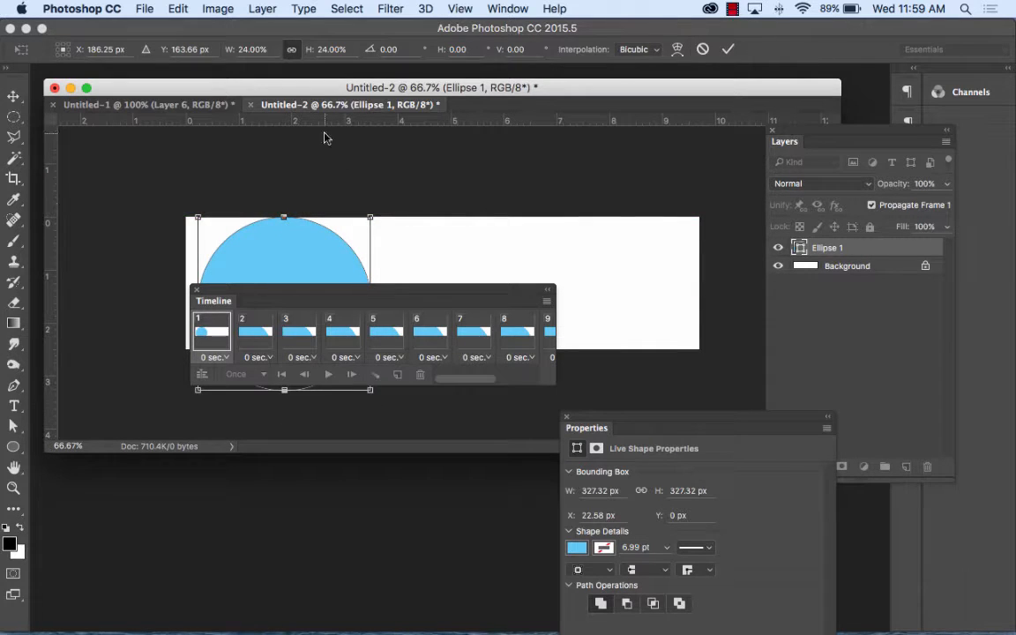
pyautogui.moveTo(308, 52); pyautogui.dragTo(296, 52)
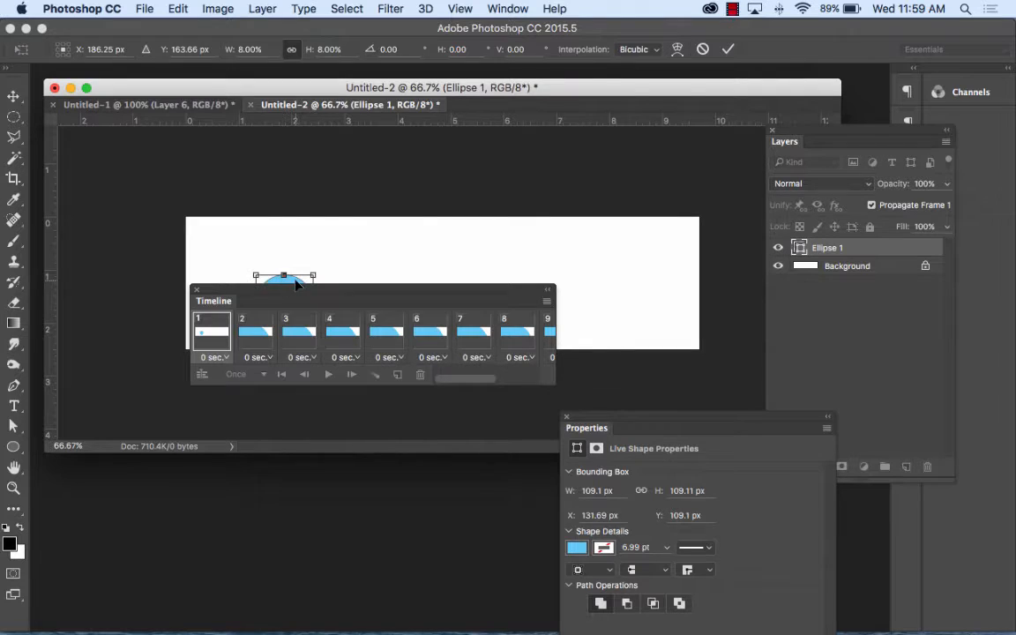
pyautogui.moveTo(284, 277); pyautogui.dragTo(243, 243)
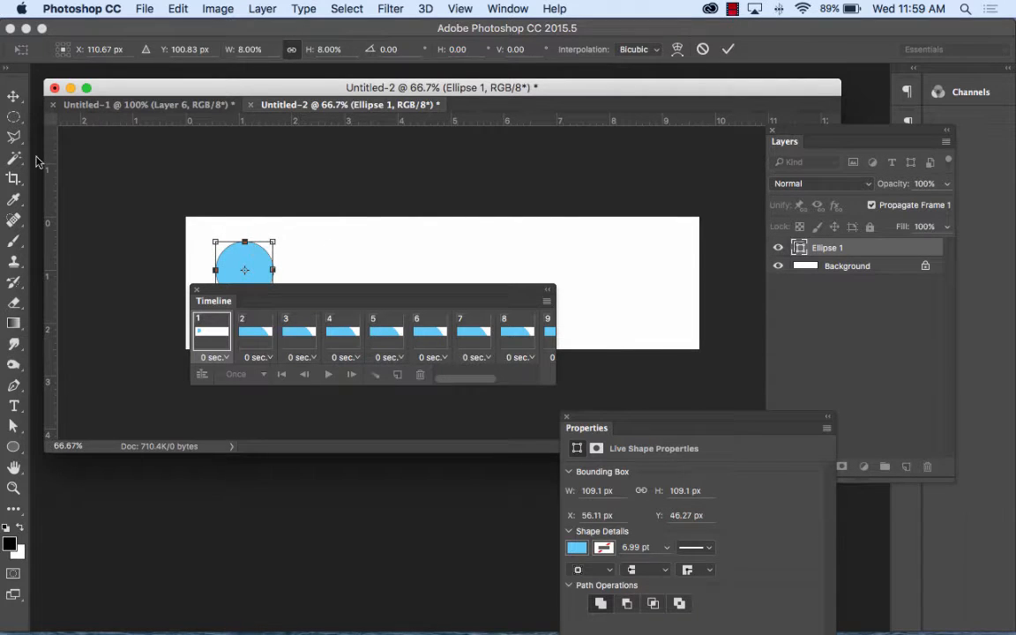
pyautogui.click(12, 102)
pyautogui.click(623, 242)
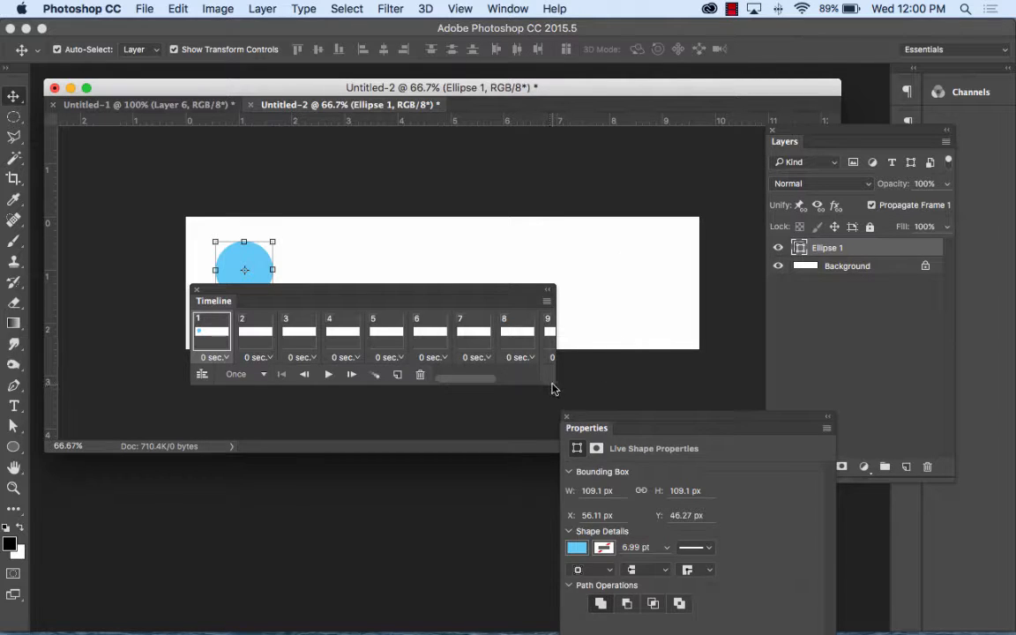
# Delete frames 2 to 14 and move the circle in the remaining frame to about X 68, Y 48 px.
pyautogui.moveTo(549, 389); pyautogui.dragTo(833, 389)
pyautogui.click(779, 333)
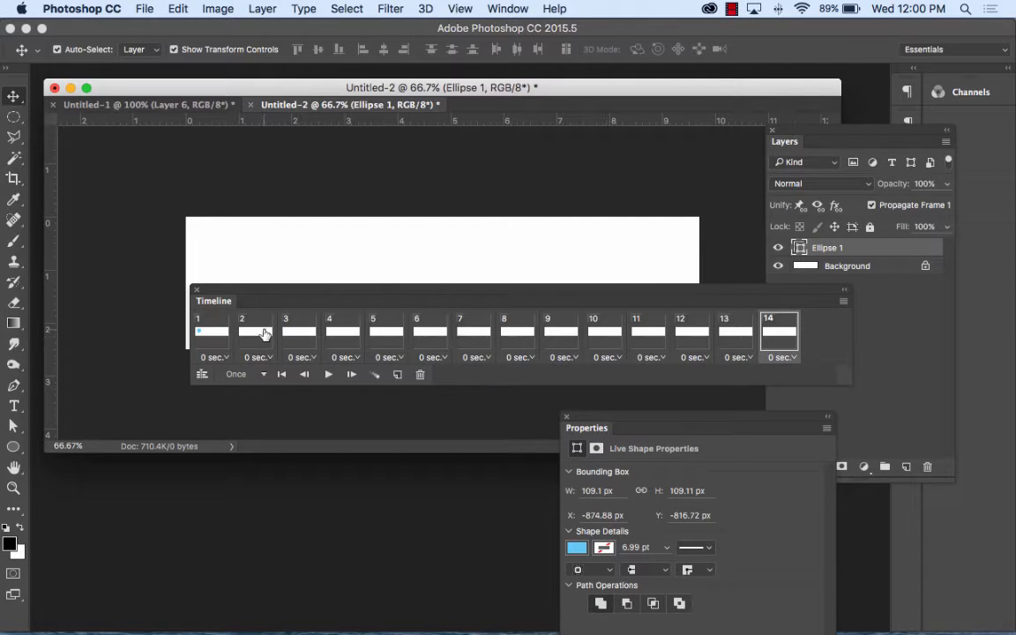
pyautogui.click(421, 375)
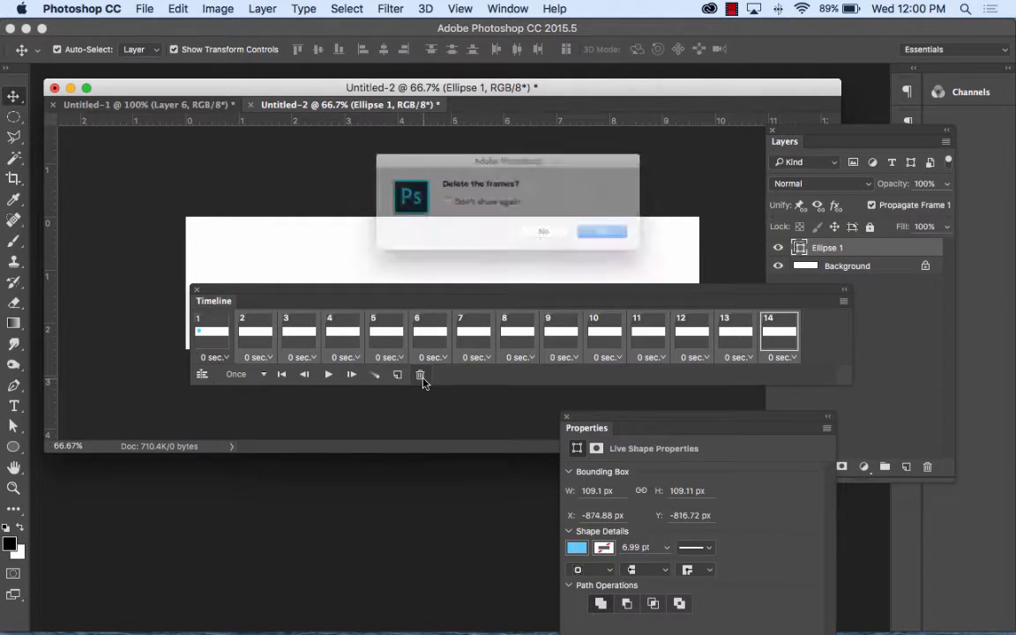
pyautogui.click(645, 239)
pyautogui.moveTo(244, 247)
pyautogui.mouseDown()
pyautogui.moveTo(283, 256)
pyautogui.moveTo(248, 253)
pyautogui.moveTo(261, 259)
pyautogui.mouseUp()
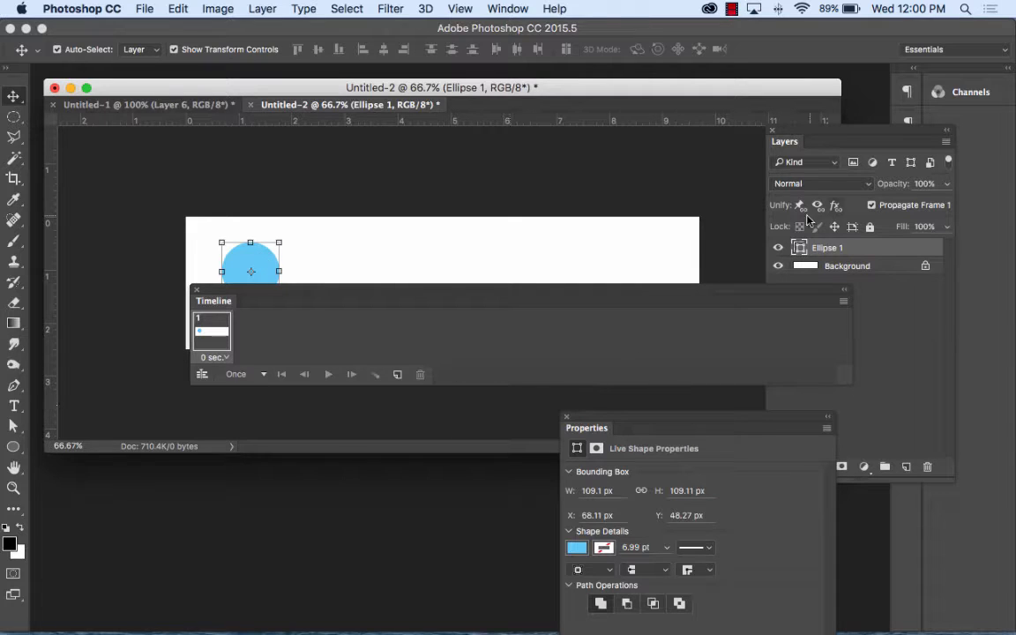
# Add a Stroke layer style to the Ellipse 1 layer with a size of 5 px and the red colour #f31414.
pyautogui.moveTo(811, 130); pyautogui.dragTo(596, 107)
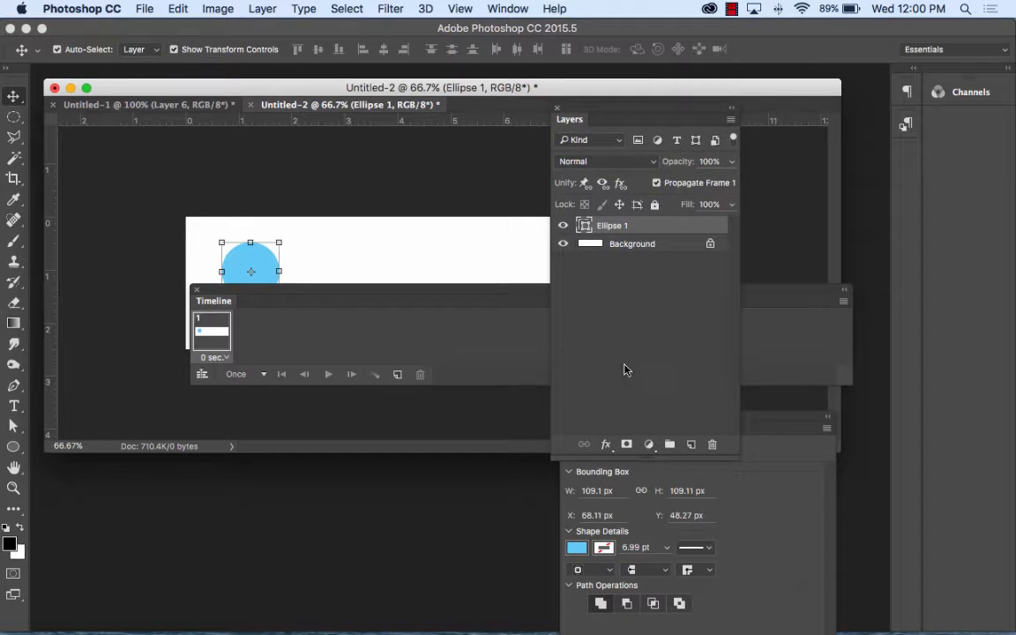
pyautogui.click(606, 446)
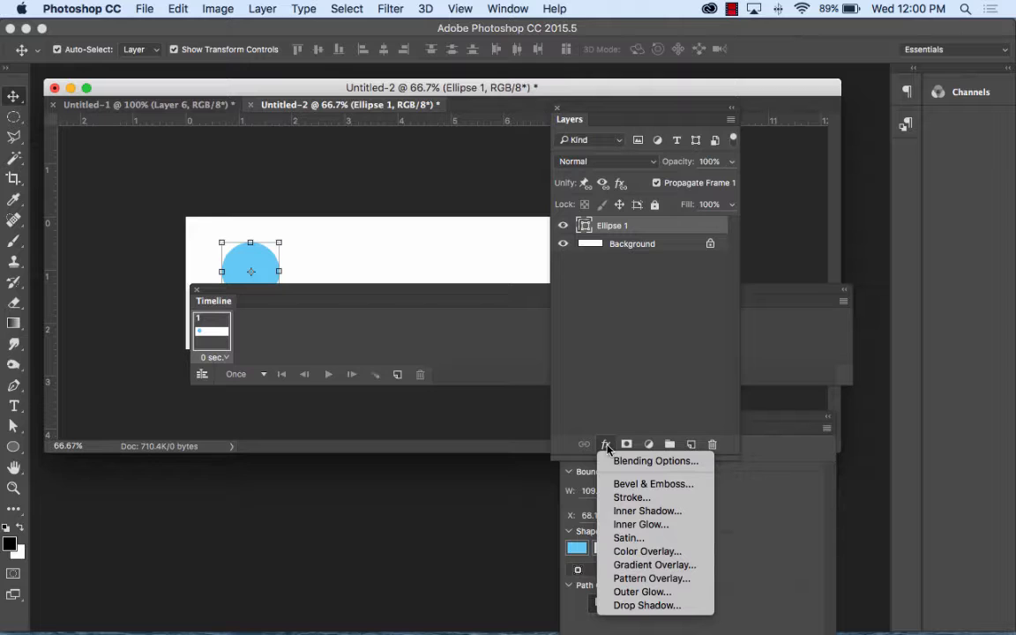
pyautogui.click(638, 499)
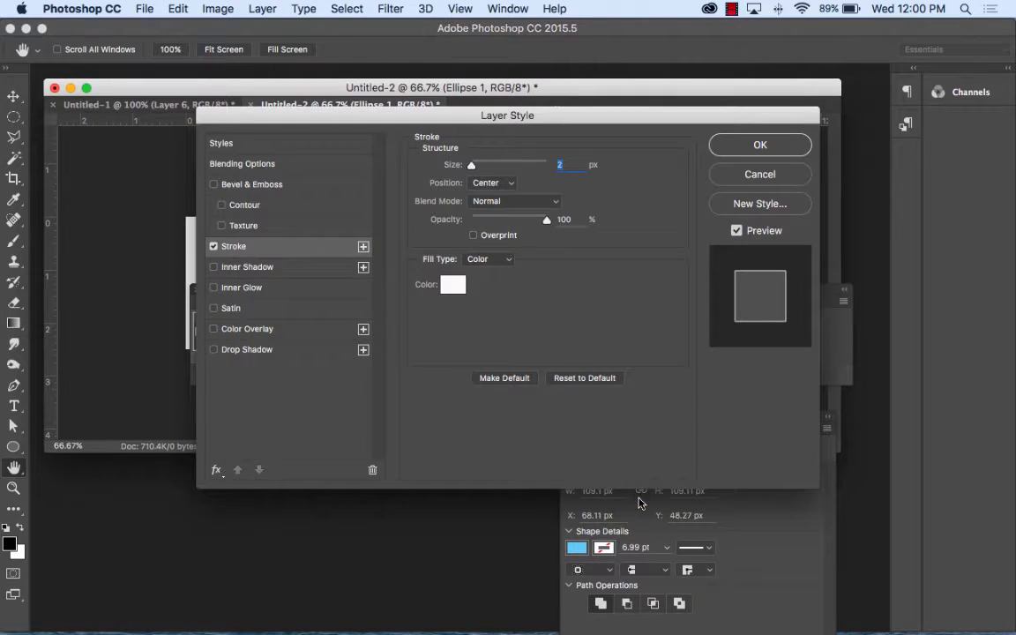
pyautogui.click(452, 284)
pyautogui.moveTo(452, 286)
pyautogui.mouseDown()
pyautogui.moveTo(527, 234)
pyautogui.moveTo(551, 229)
pyautogui.mouseUp()
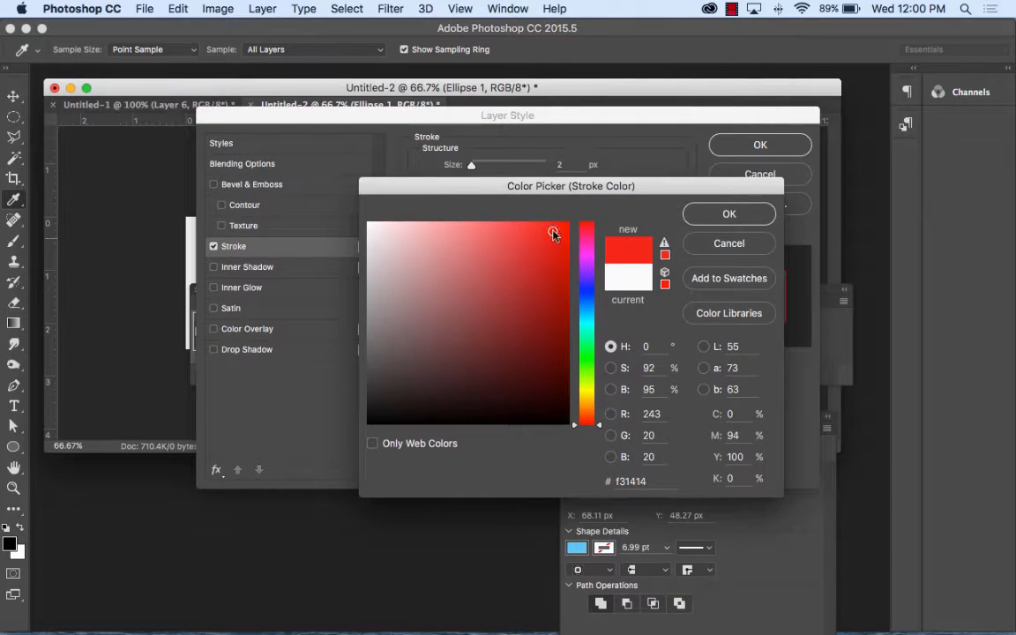
pyautogui.click(705, 213)
pyautogui.moveTo(472, 168); pyautogui.dragTo(474, 168)
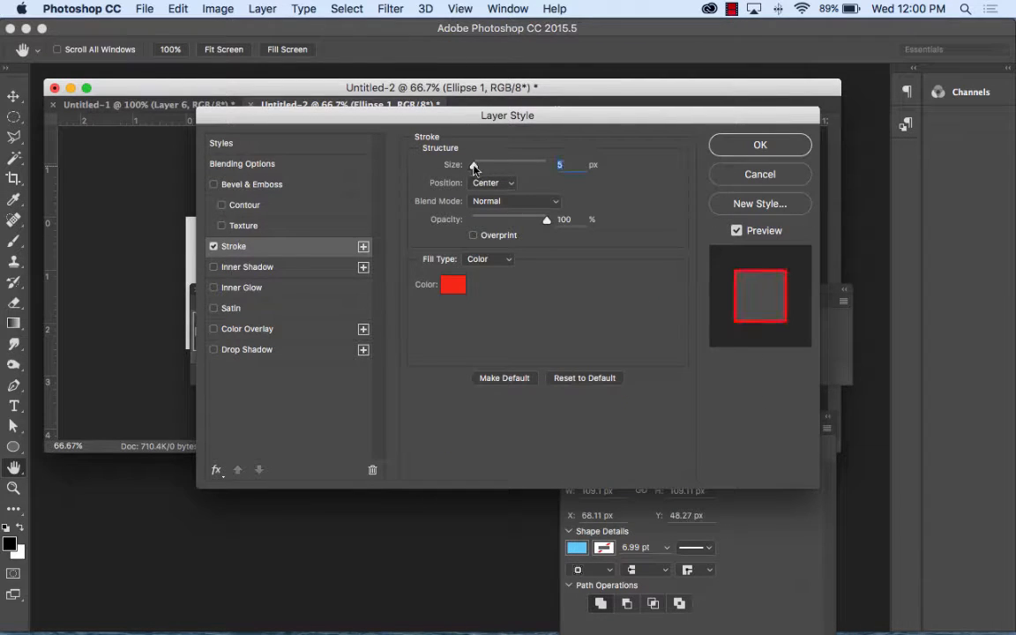
pyautogui.click(772, 147)
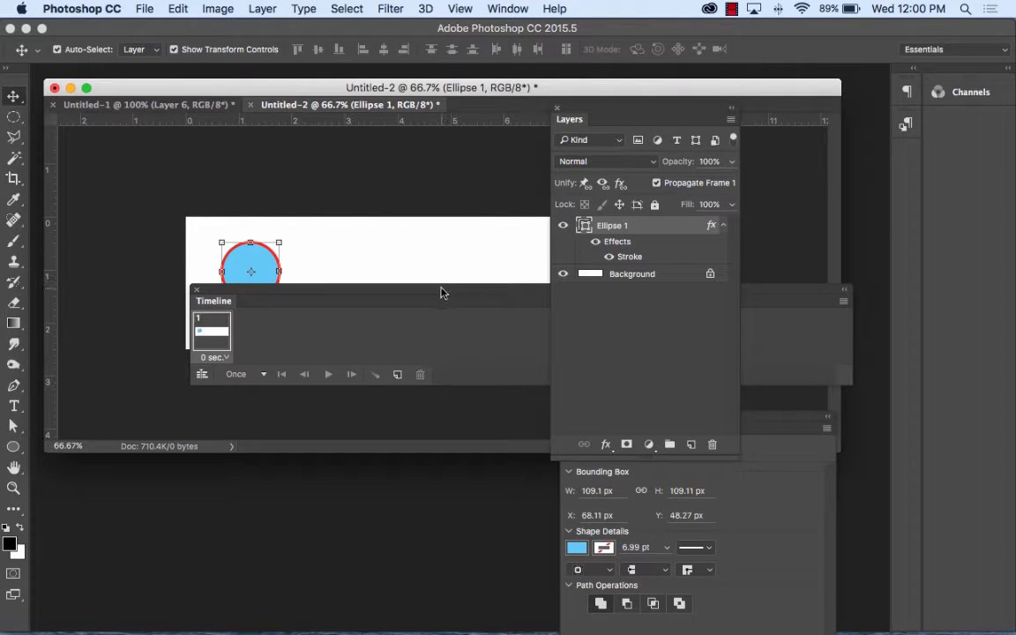
# Duplicate the frame with the outlined circle until the animation has 14 frames.
pyautogui.moveTo(442, 291); pyautogui.dragTo(430, 317)
pyautogui.click(381, 399)
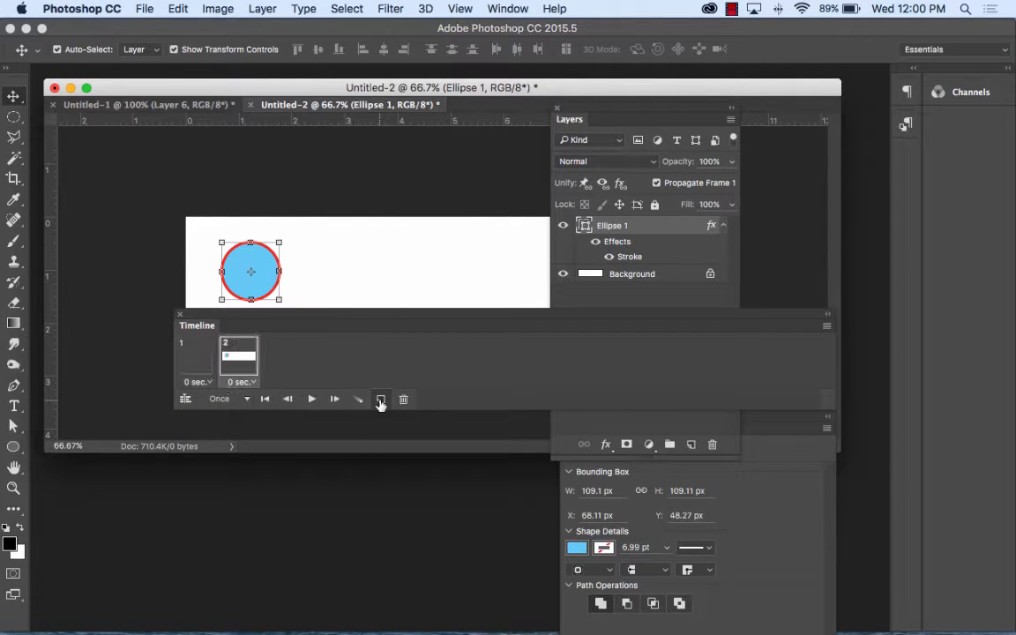
pyautogui.click(381, 399)
pyautogui.click(381, 399)
pyautogui.click(381, 399)
pyautogui.click(381, 398)
pyautogui.click(381, 399)
pyautogui.click(381, 398)
pyautogui.click(381, 399)
pyautogui.click(381, 399)
pyautogui.click(381, 399)
pyautogui.click(381, 399)
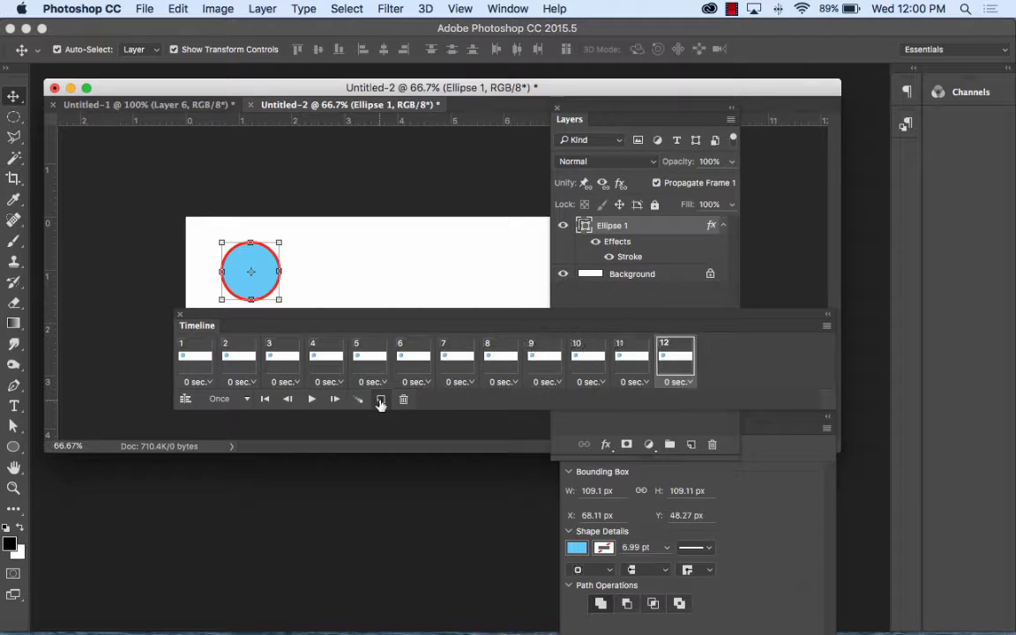
pyautogui.click(381, 398)
pyautogui.click(381, 398)
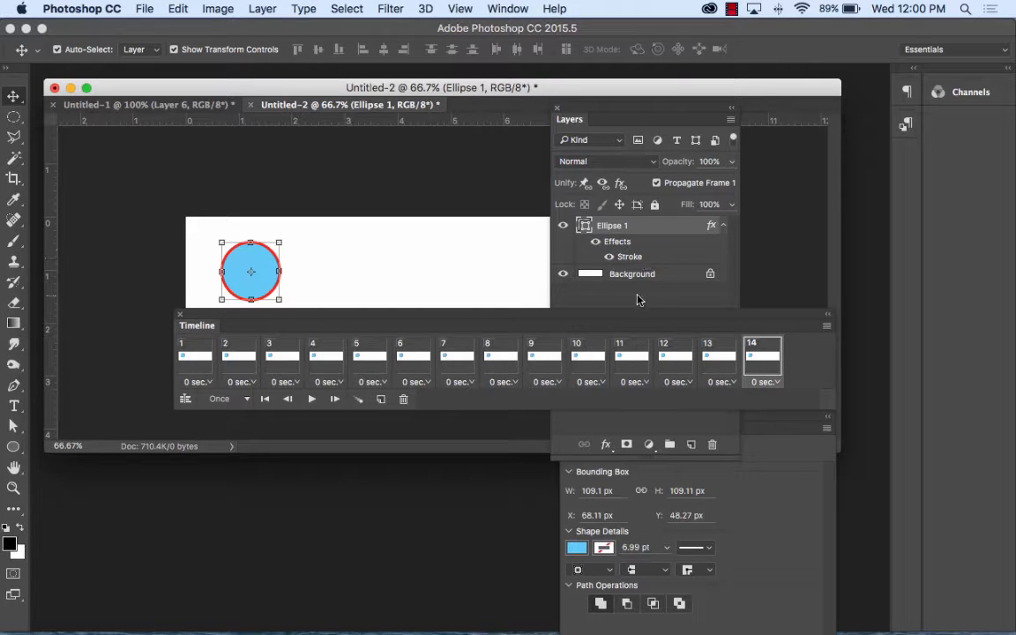
# In frame 14, set the size of the circle's Stroke effect to 250 px.
pyautogui.moveTo(617, 320)
pyautogui.mouseDown()
pyautogui.moveTo(612, 343)
pyautogui.moveTo(605, 332)
pyautogui.mouseUp()
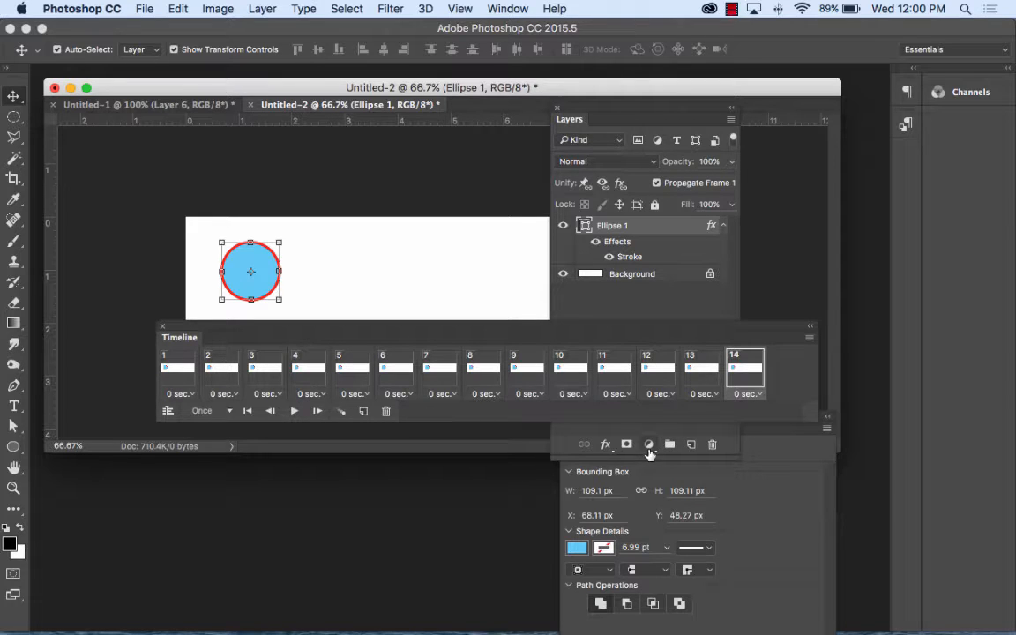
pyautogui.click(606, 445)
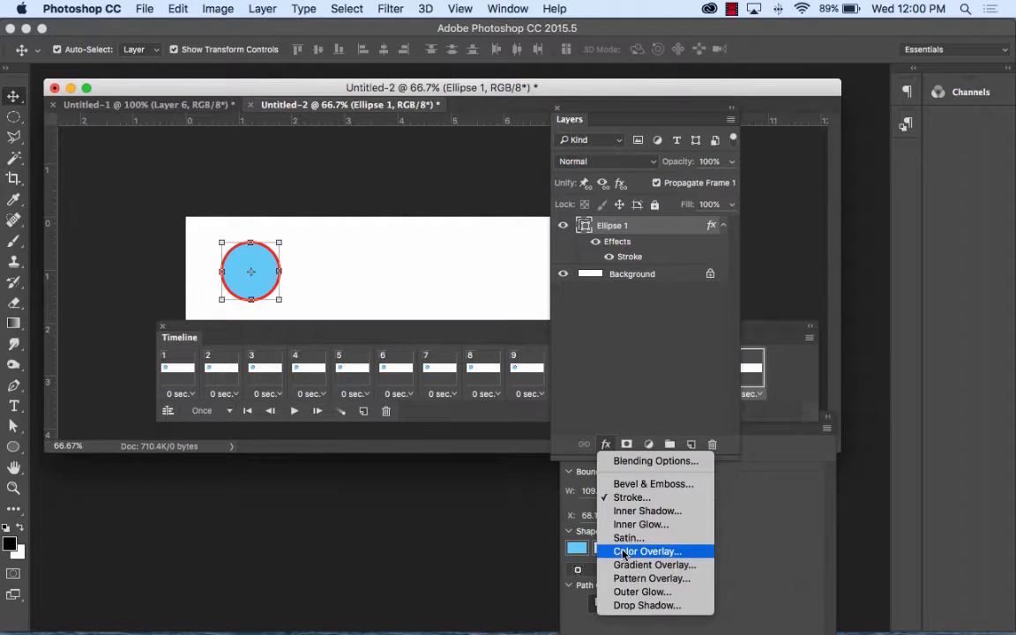
pyautogui.click(633, 499)
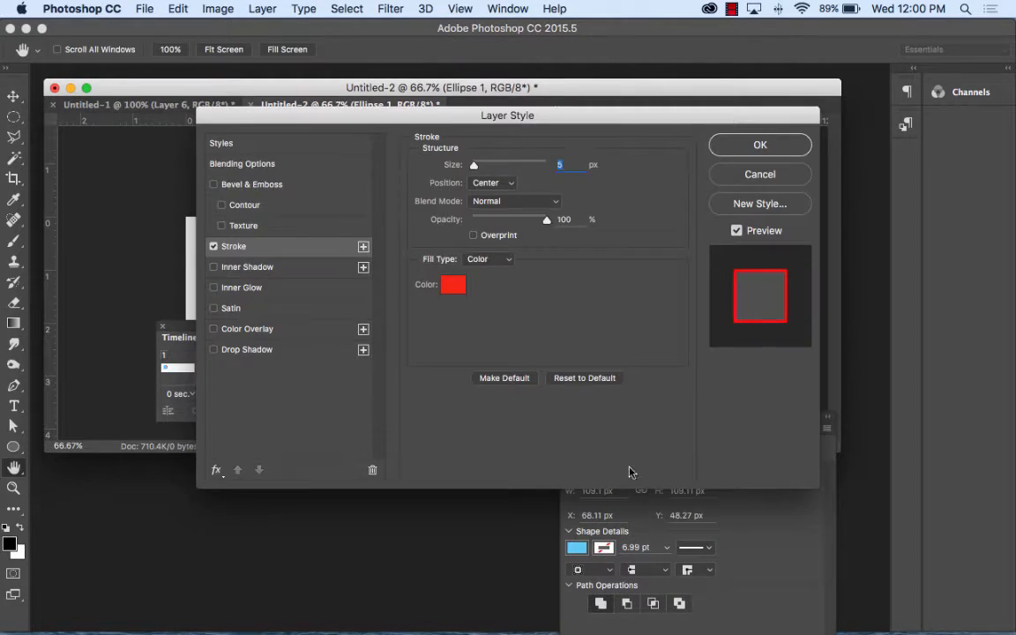
pyautogui.moveTo(475, 165); pyautogui.dragTo(547, 166)
pyautogui.moveTo(508, 115)
pyautogui.mouseDown()
pyautogui.moveTo(515, 199)
pyautogui.moveTo(569, 355)
pyautogui.moveTo(546, 220)
pyautogui.mouseUp()
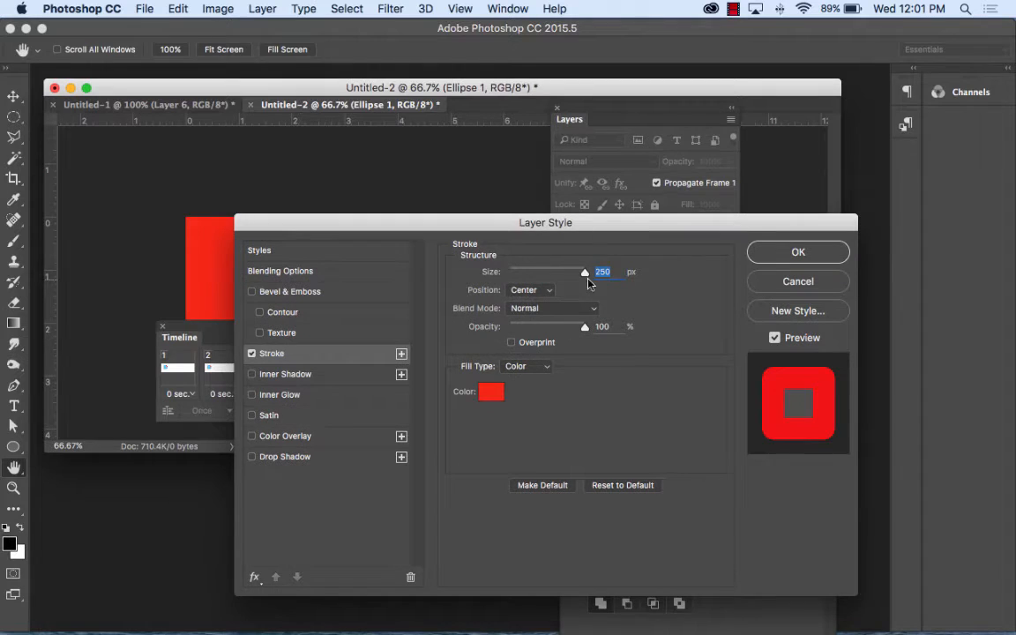
pyautogui.click(818, 249)
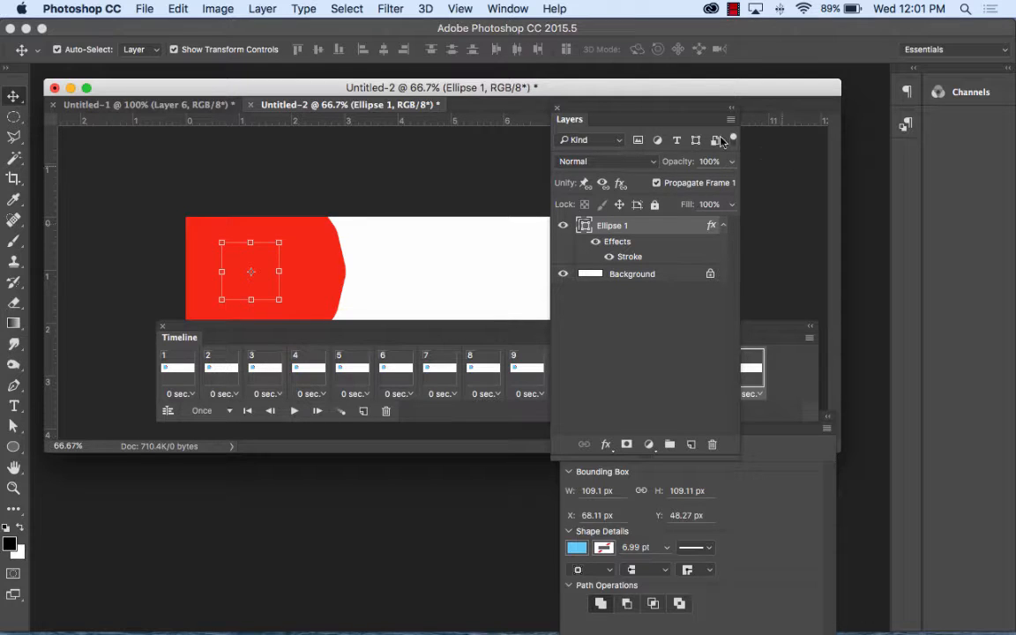
# Move the red-stroked circle in frame 14 to the middle of the canvas, at about X 376, Y 47 px.
pyautogui.moveTo(595, 116); pyautogui.dragTo(841, 170)
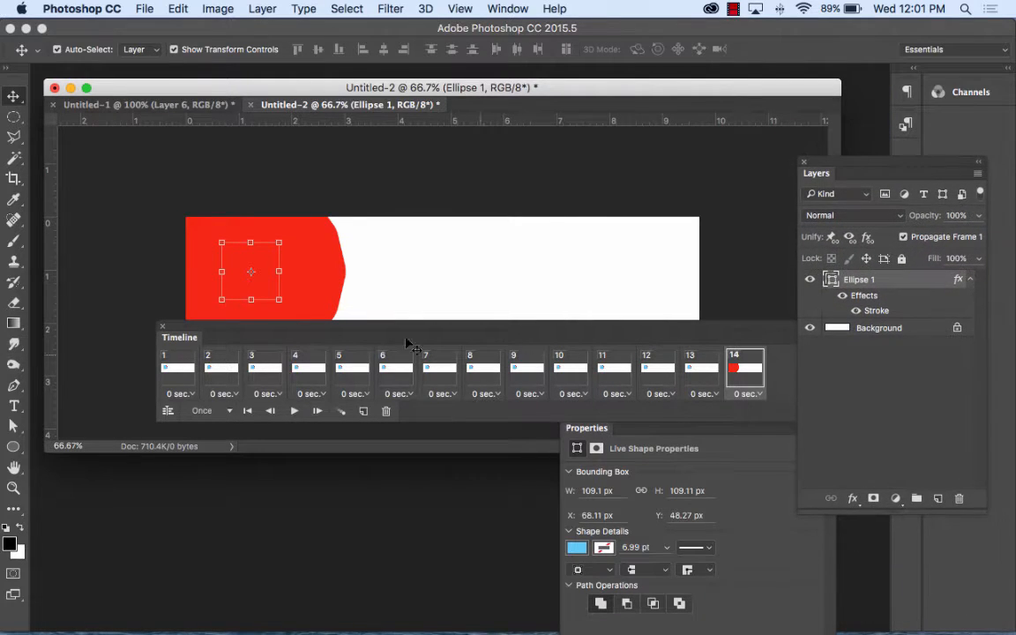
pyautogui.click(322, 271)
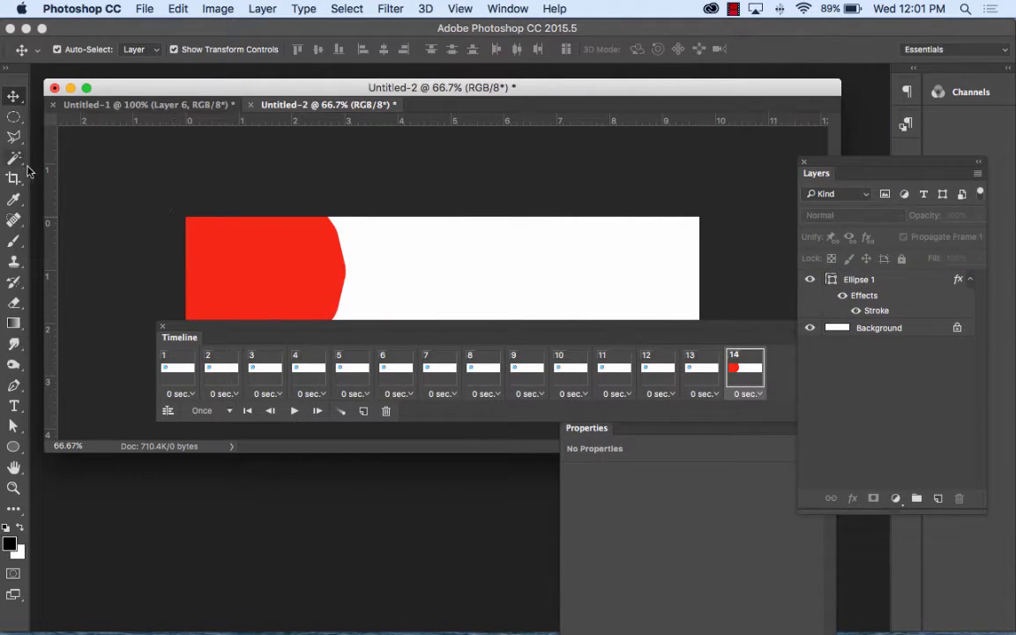
pyautogui.moveTo(225, 251); pyautogui.dragTo(326, 270)
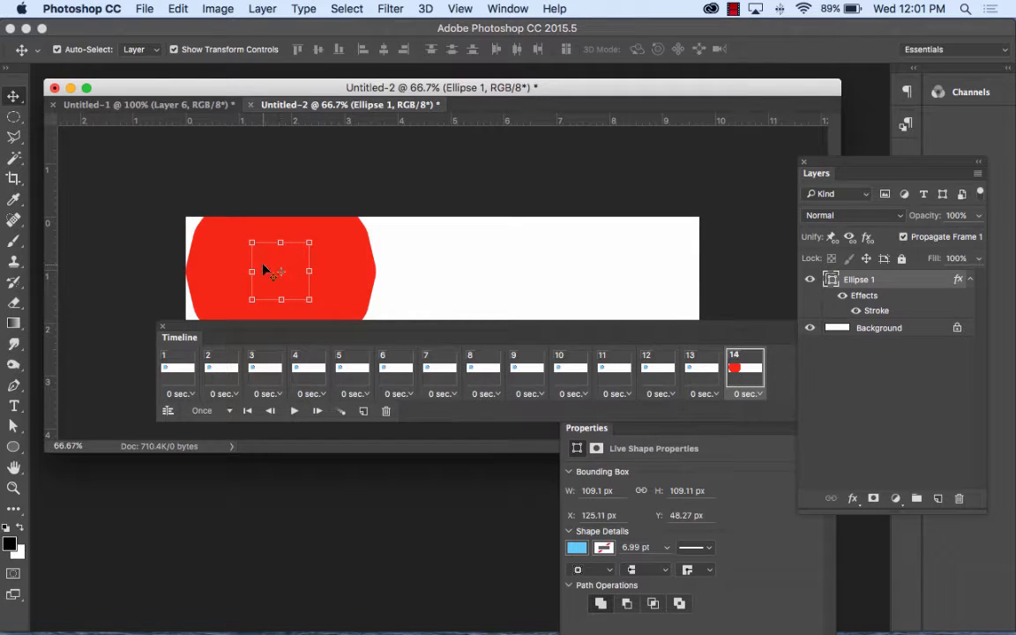
pyautogui.moveTo(264, 270); pyautogui.dragTo(398, 270)
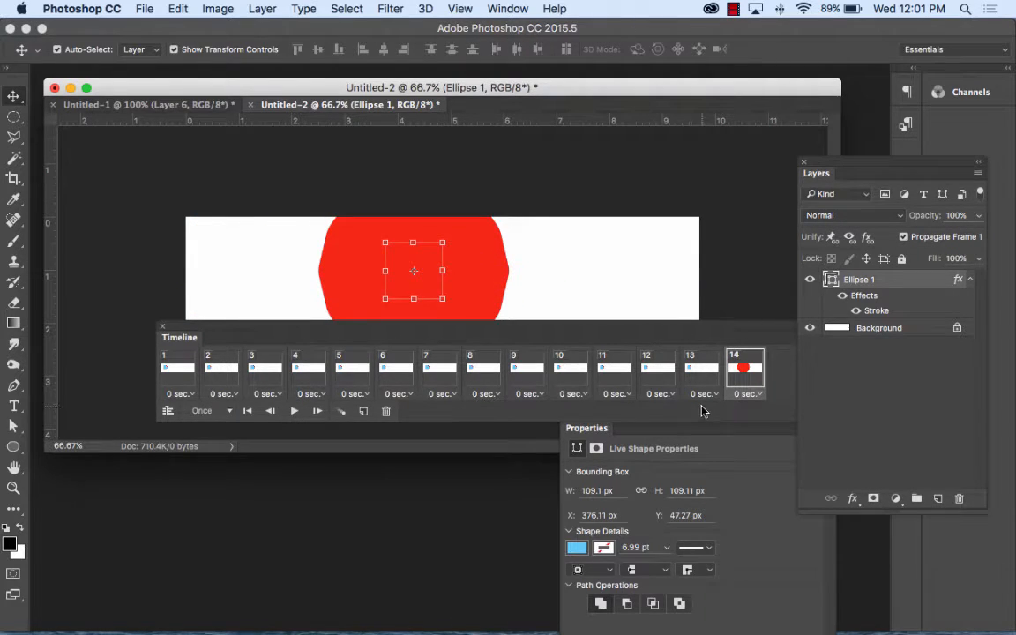
# Tween the circle's position and stroke effect across frames 1 to 14, and play back the animation.
pyautogui.keyDown('shift'); pyautogui.click(185, 373); pyautogui.keyUp('shift')
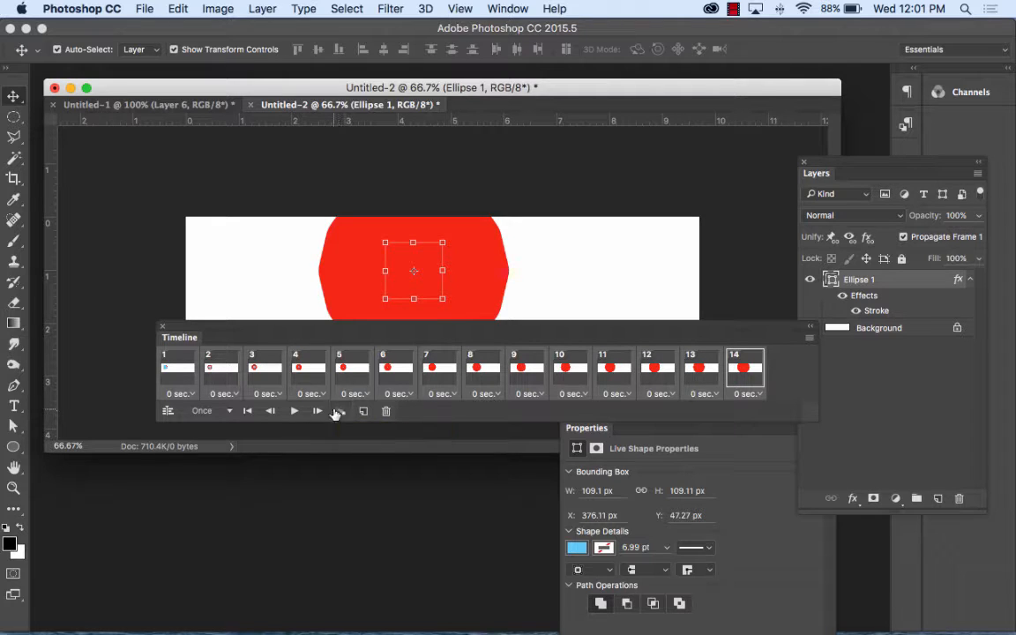
pyautogui.click(295, 412)
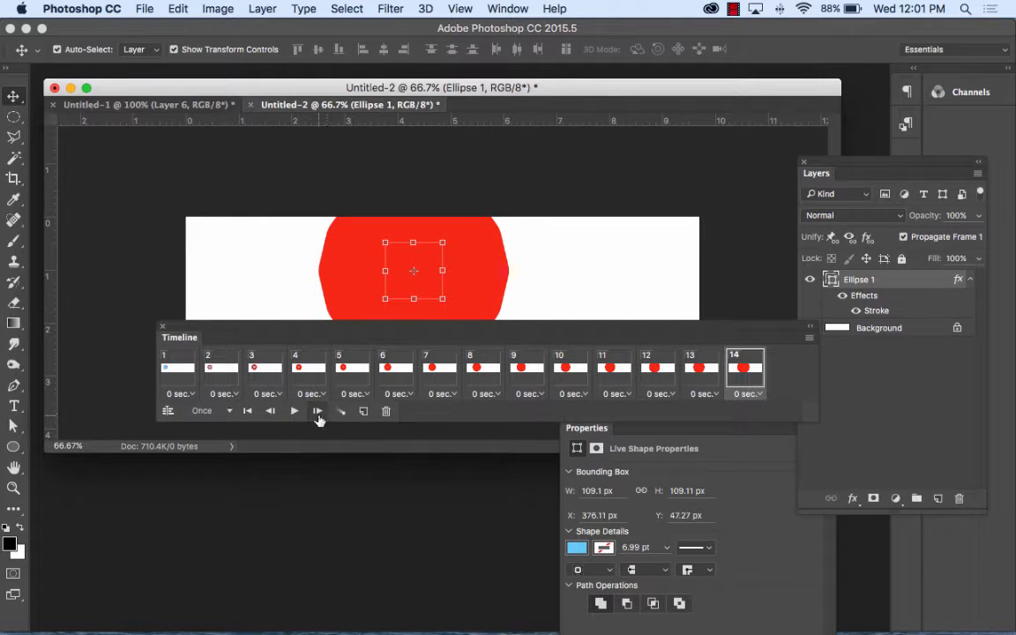
pyautogui.click(294, 412)
pyautogui.click(295, 411)
pyautogui.click(295, 412)
pyautogui.click(294, 412)
pyautogui.click(295, 412)
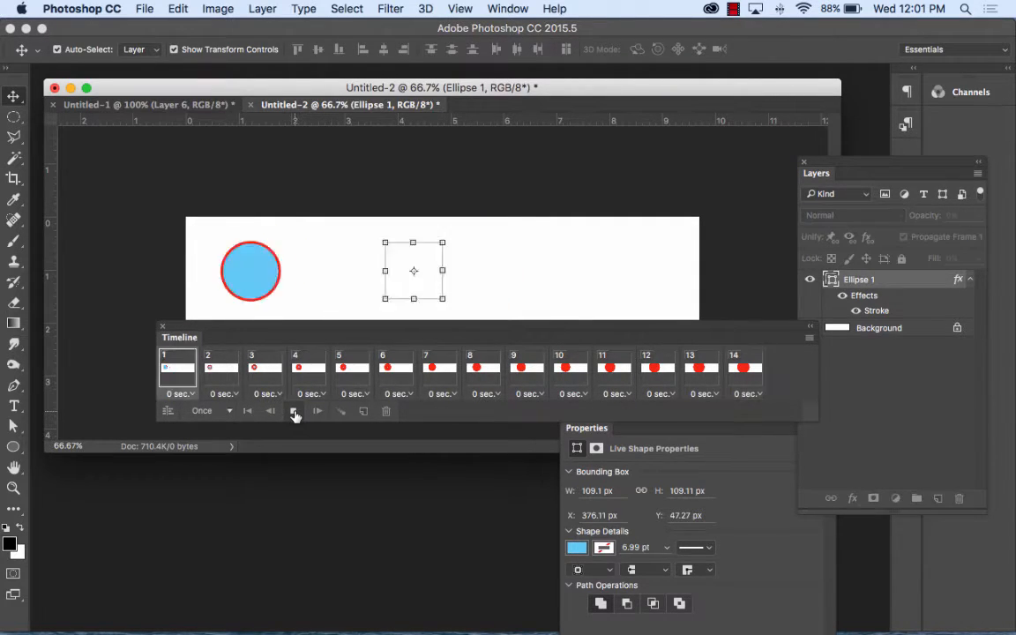
pyautogui.click(294, 412)
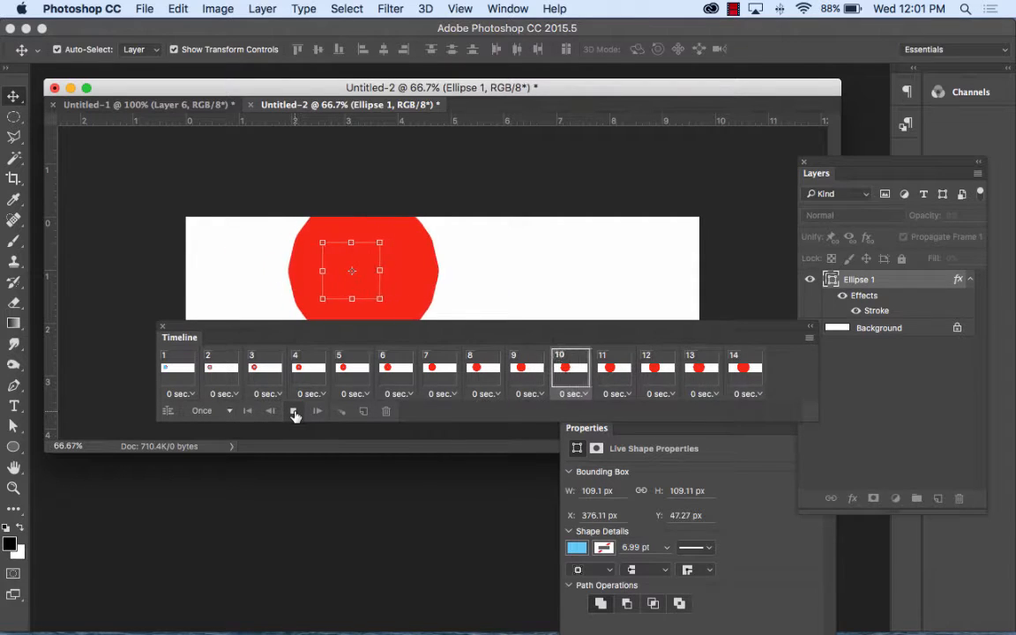
# Replay the tweened circle animation from frame 1 to frame 14.
pyautogui.click(295, 412)
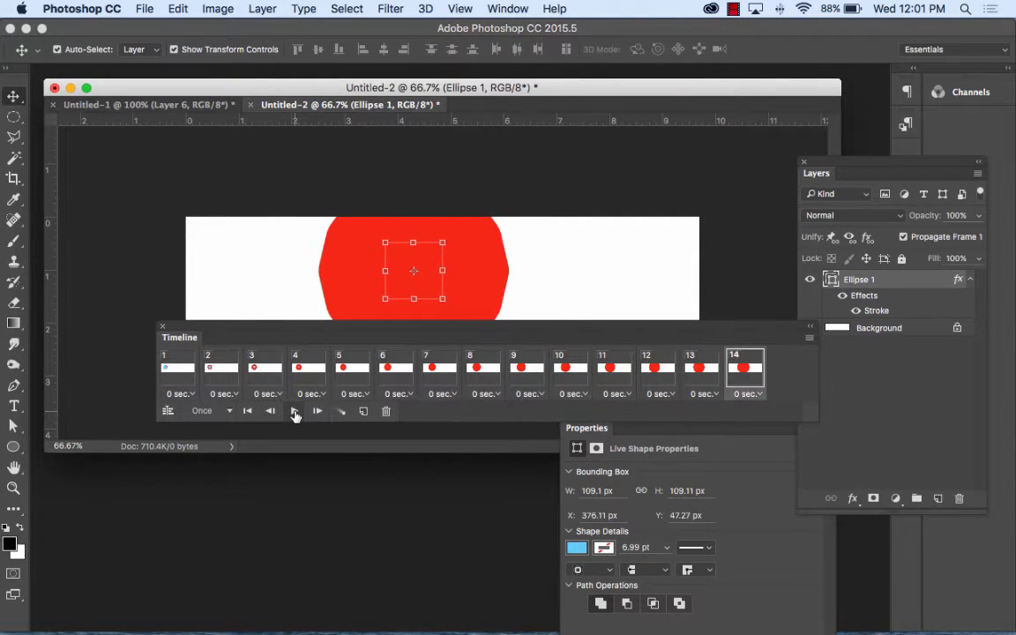
pyautogui.click(294, 412)
pyautogui.click(295, 412)
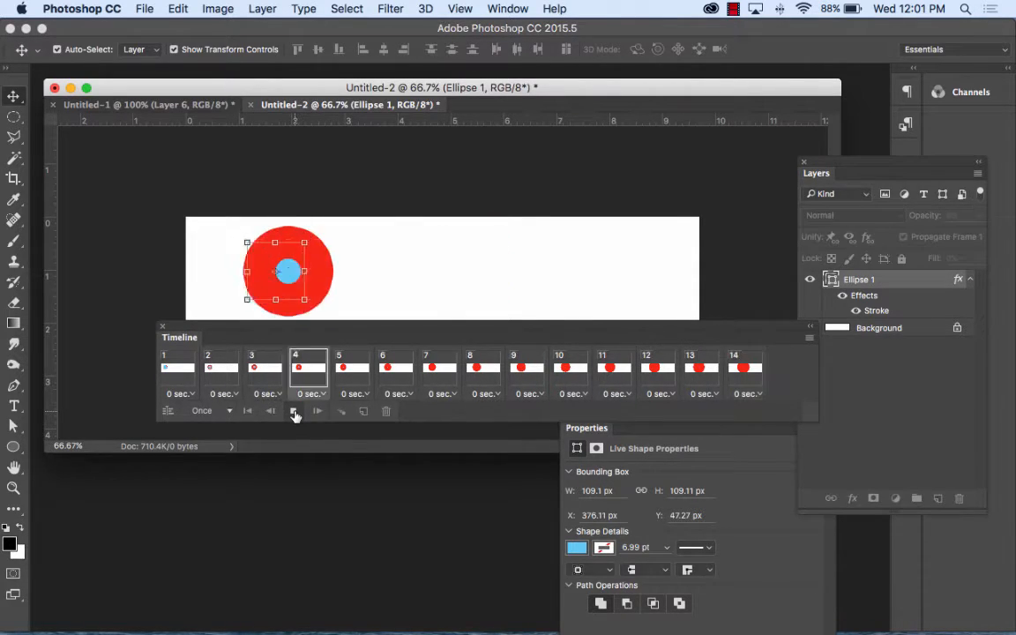
pyautogui.click(295, 411)
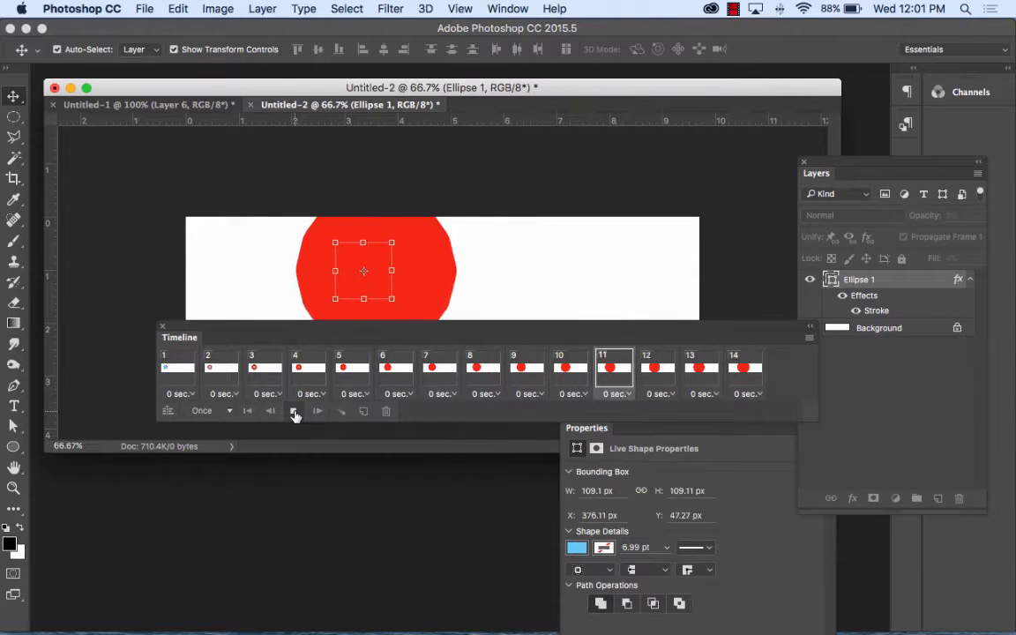
# Set the circle animation's looping to Forever, preview it, and deselect the circle's layer.
pyautogui.click(225, 411)
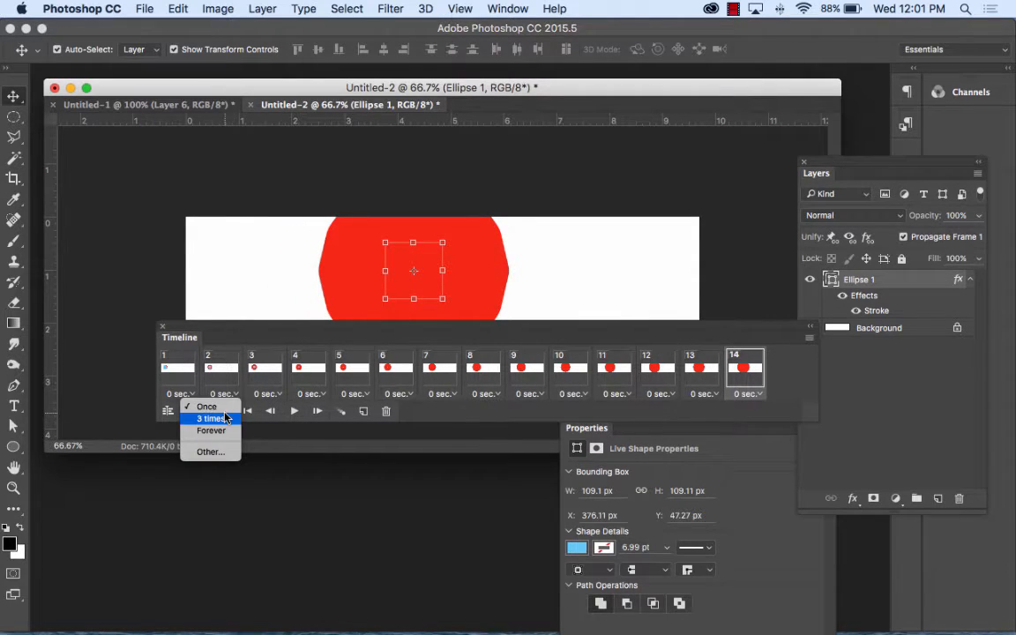
pyautogui.click(209, 430)
pyautogui.click(294, 412)
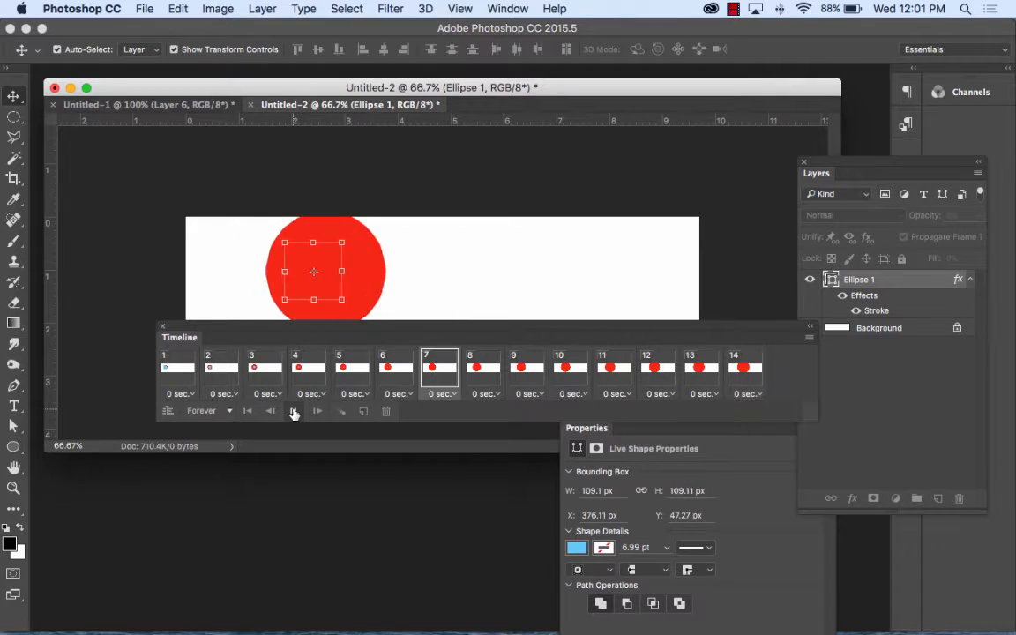
pyautogui.click(294, 411)
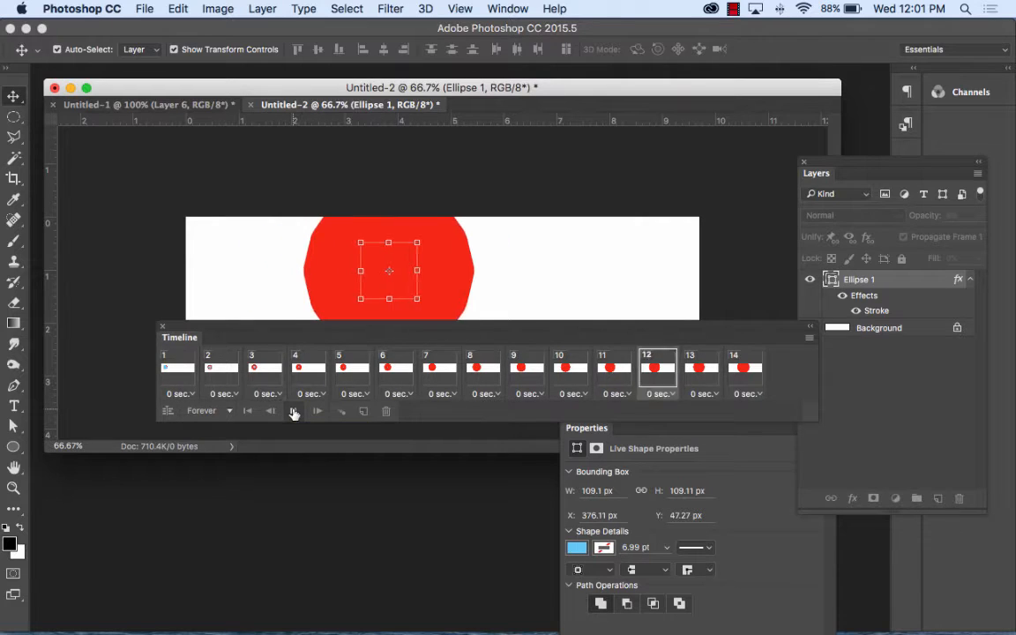
pyautogui.click(294, 412)
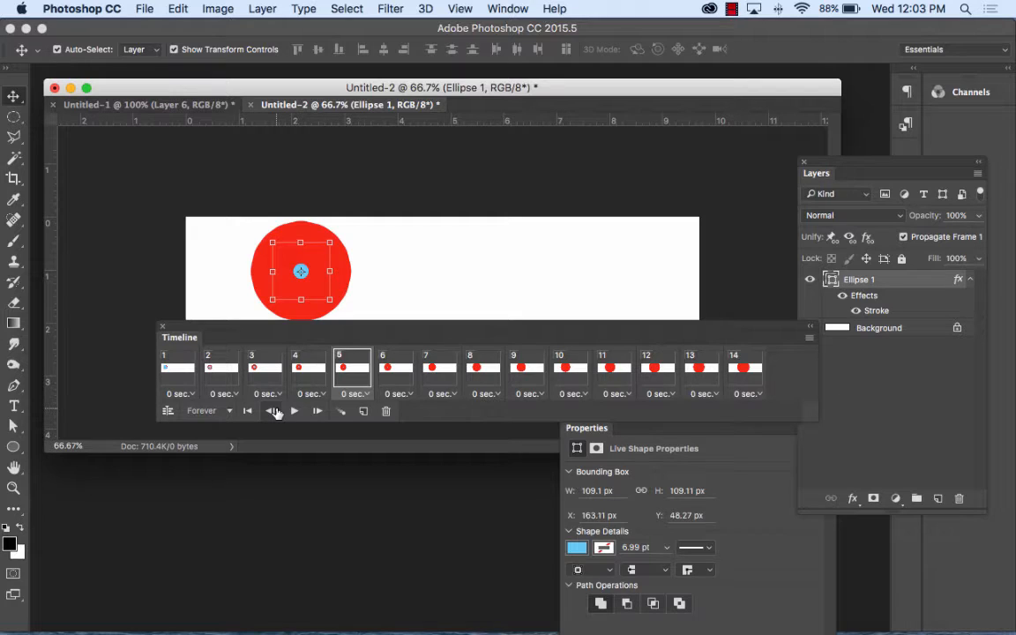
pyautogui.click(470, 176)
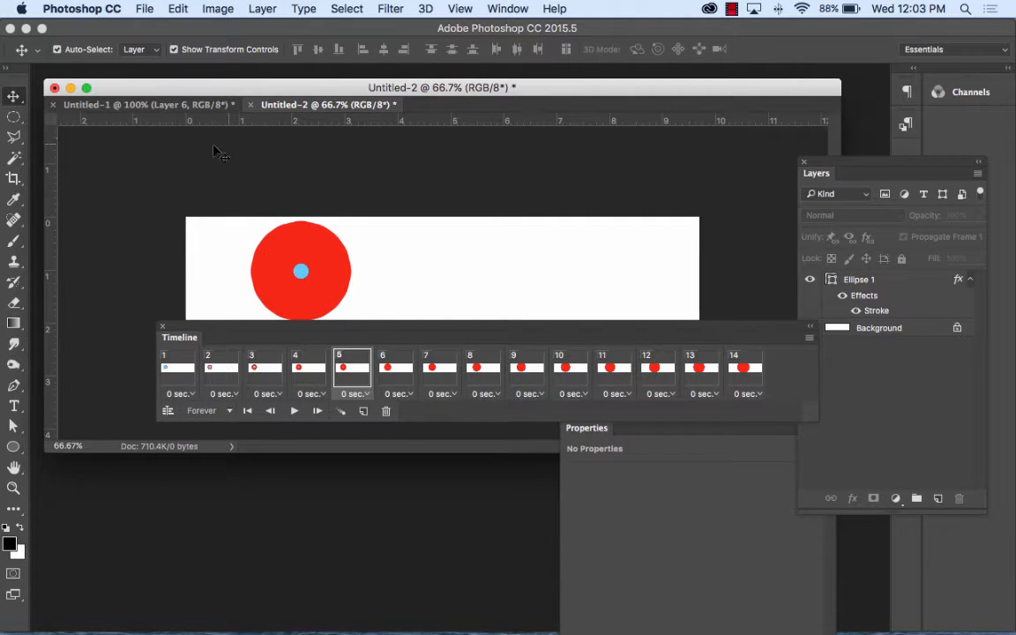
pyautogui.click(191, 105)
pyautogui.click(144, 8)
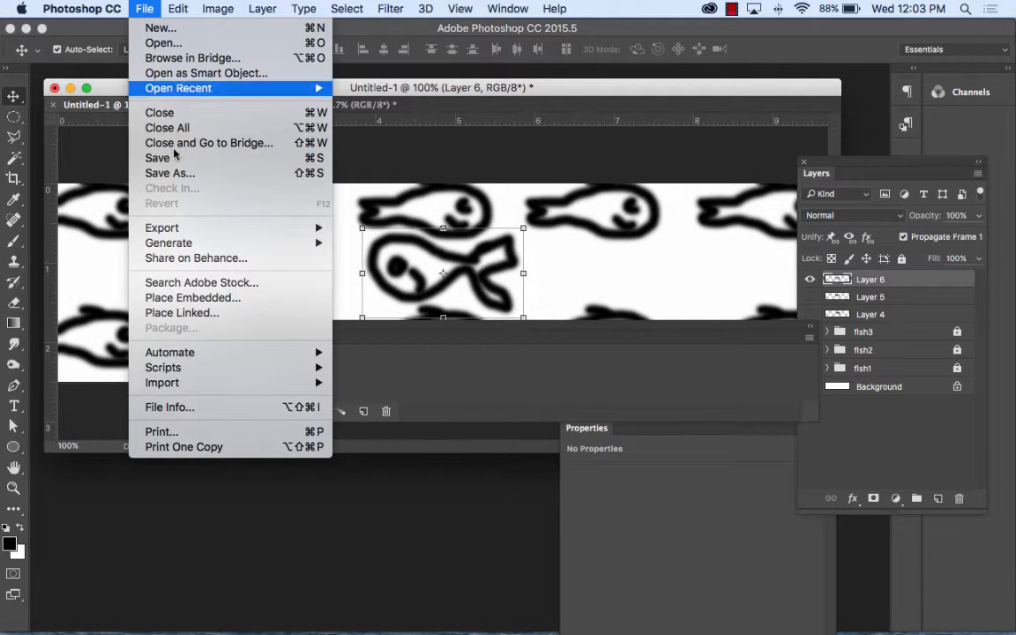
pyautogui.moveTo(201, 232)
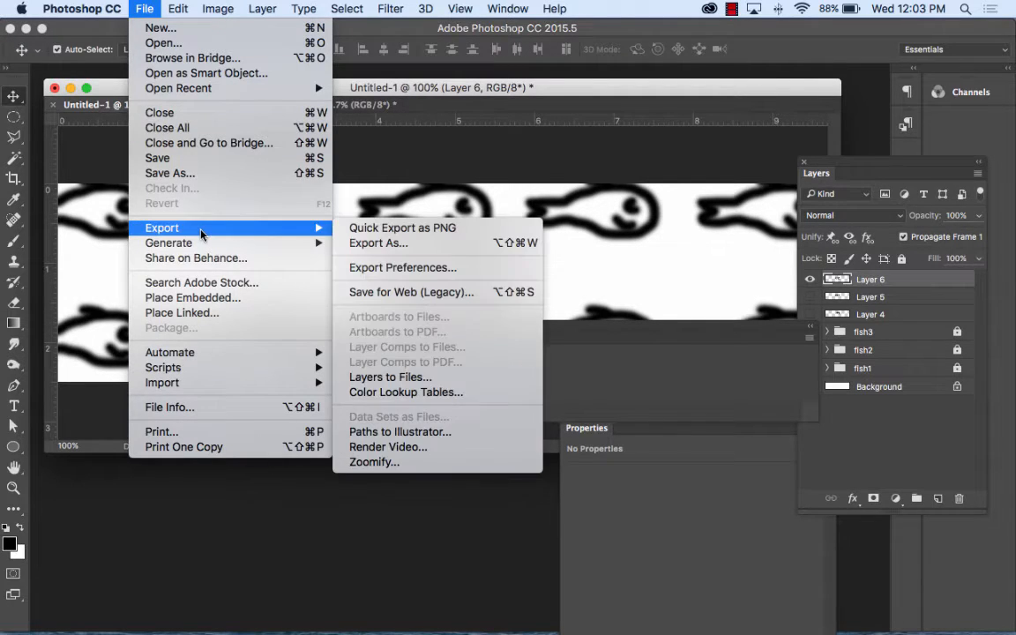
pyautogui.click(414, 252)
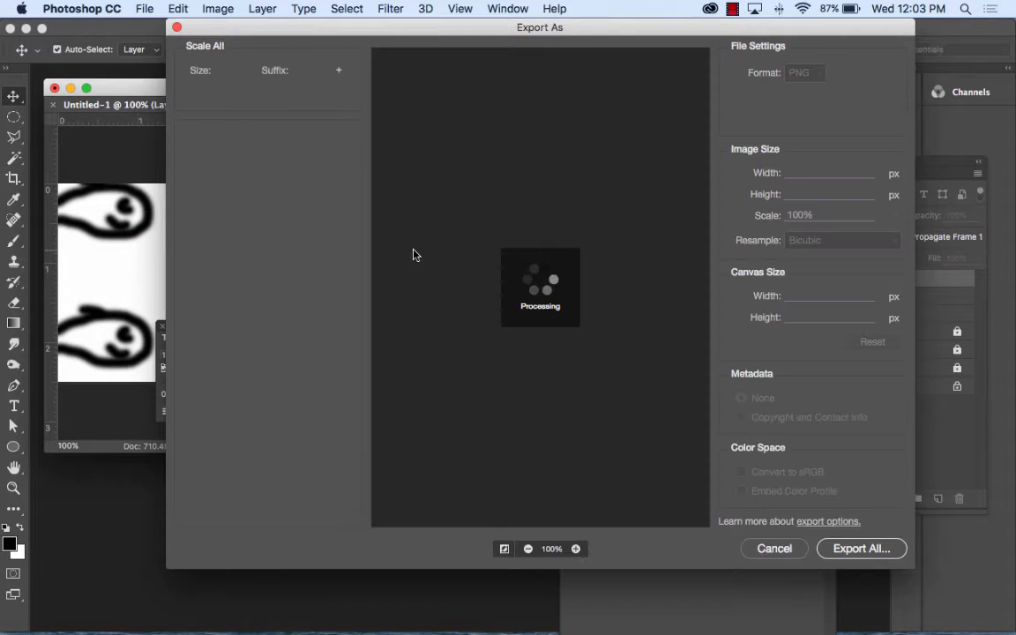
pyautogui.click(803, 72)
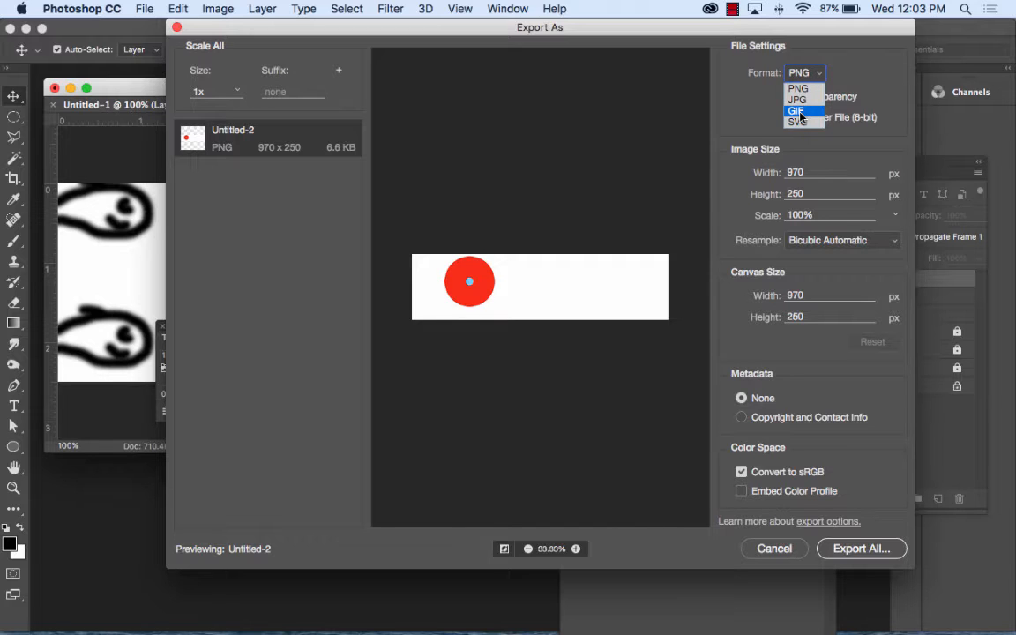
pyautogui.click(762, 550)
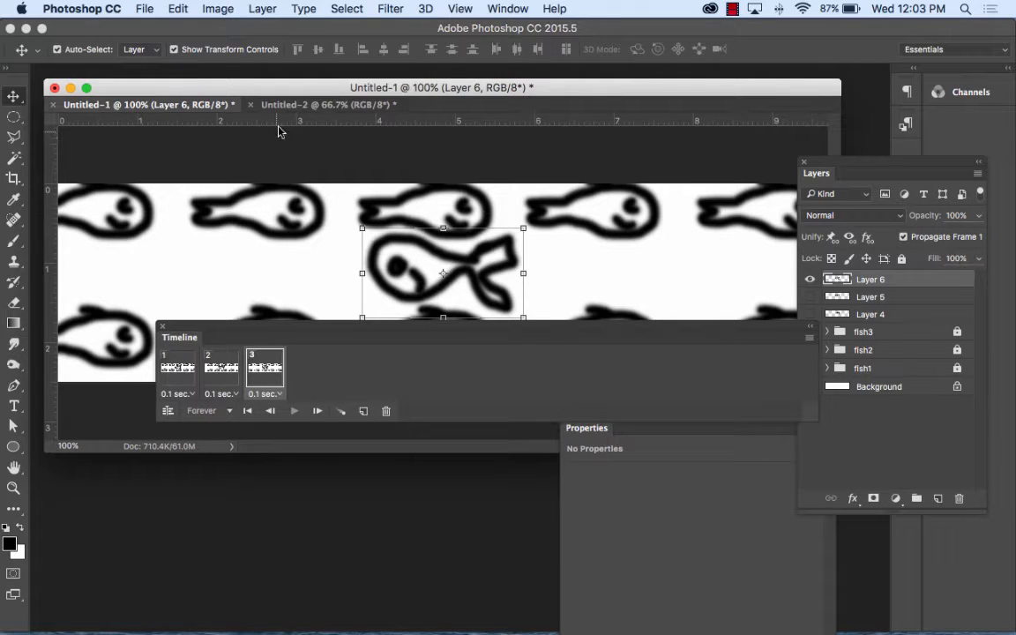
pyautogui.moveTo(207, 100); pyautogui.dragTo(189, 89)
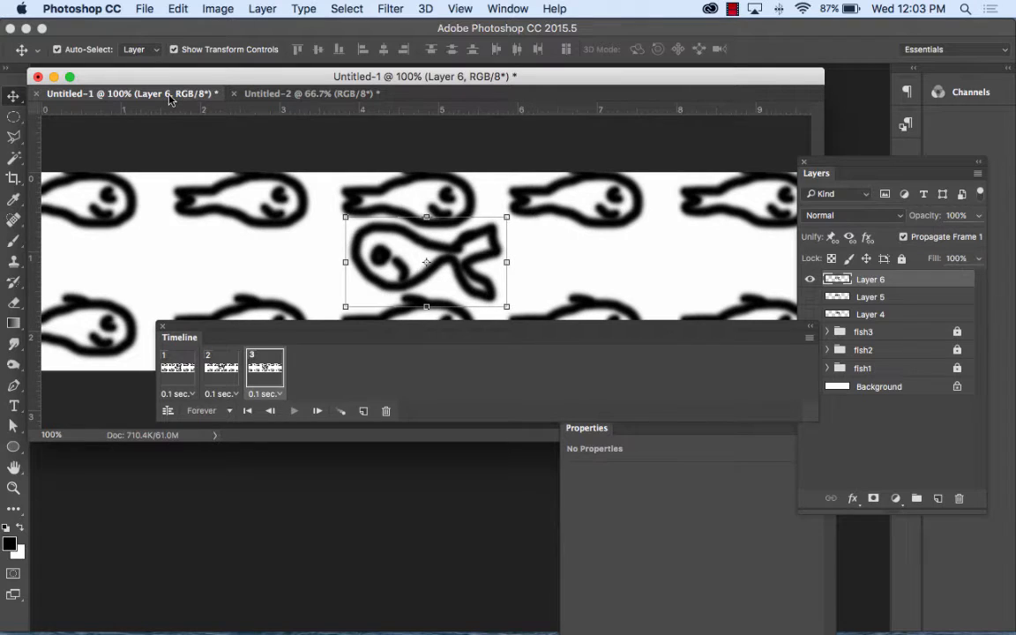
pyautogui.click(144, 8)
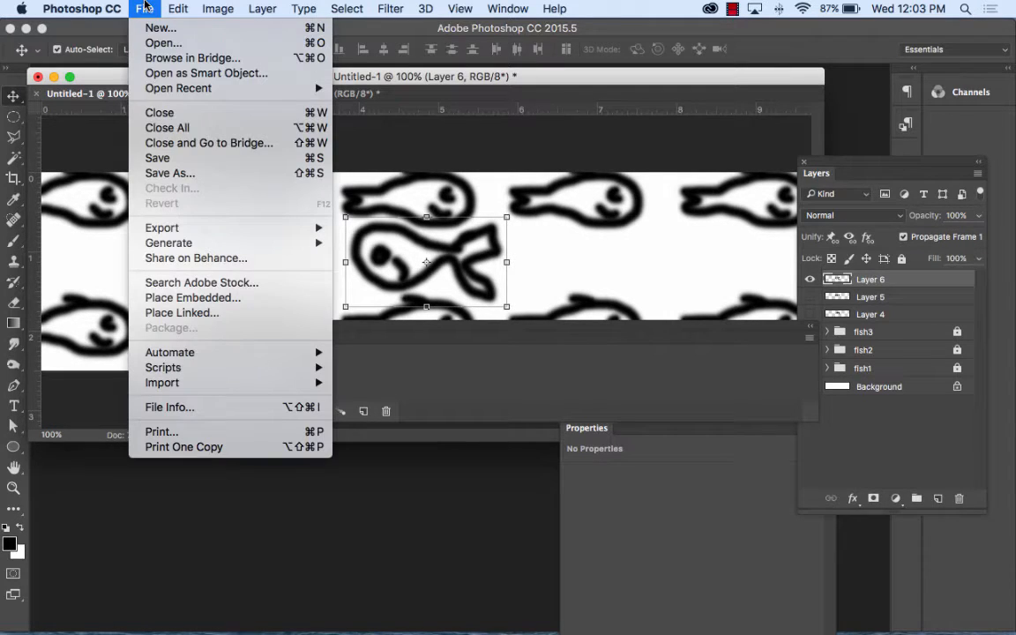
pyautogui.moveTo(200, 228)
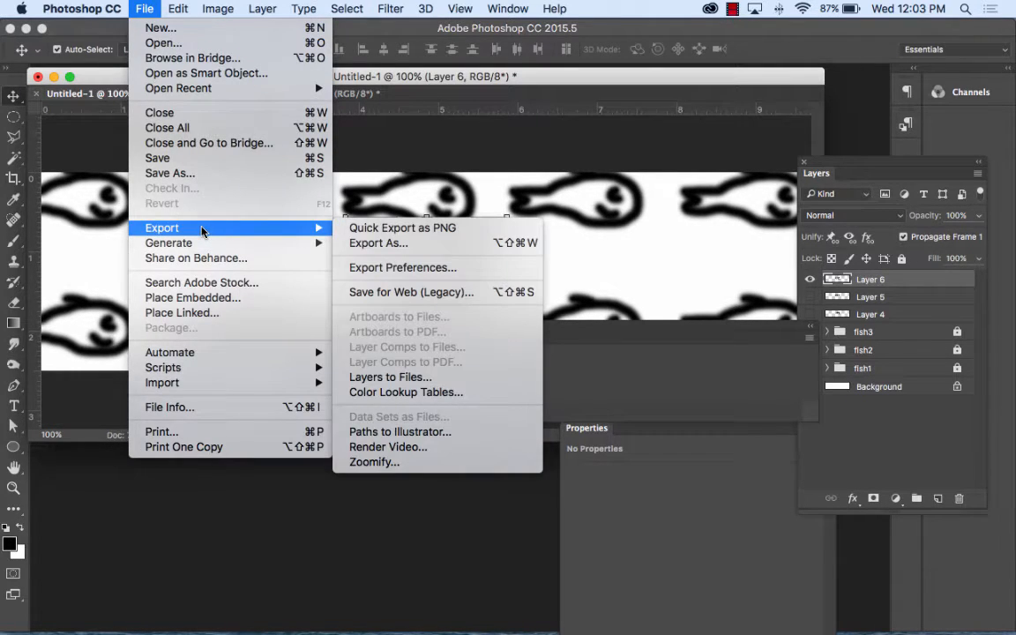
pyautogui.click(448, 245)
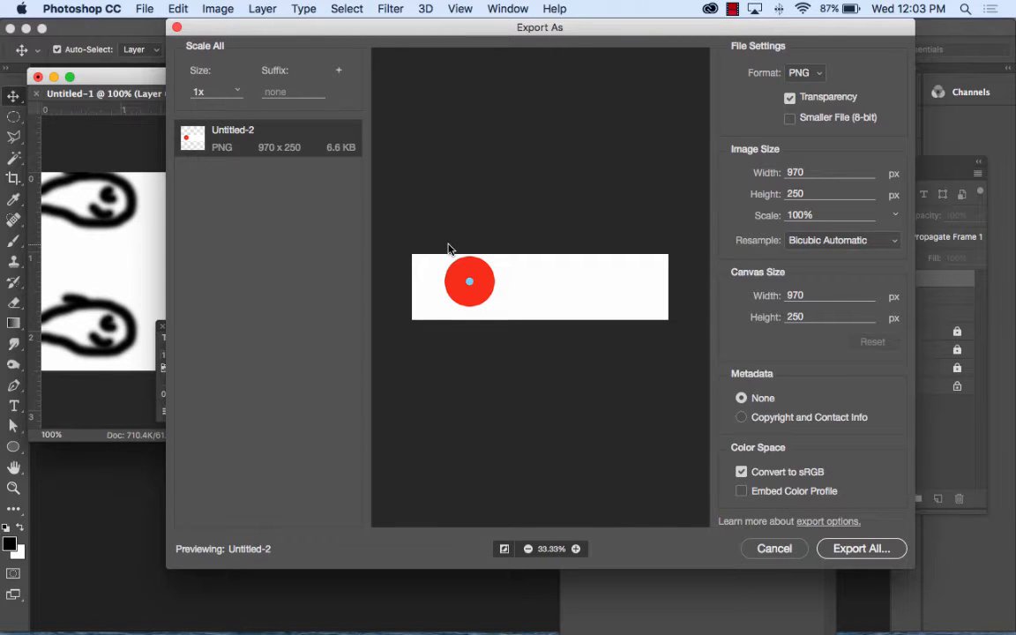
pyautogui.click(773, 548)
# Close the circle animation document Untitled-2 without saving, leaving the fish document open.
pyautogui.click(305, 94)
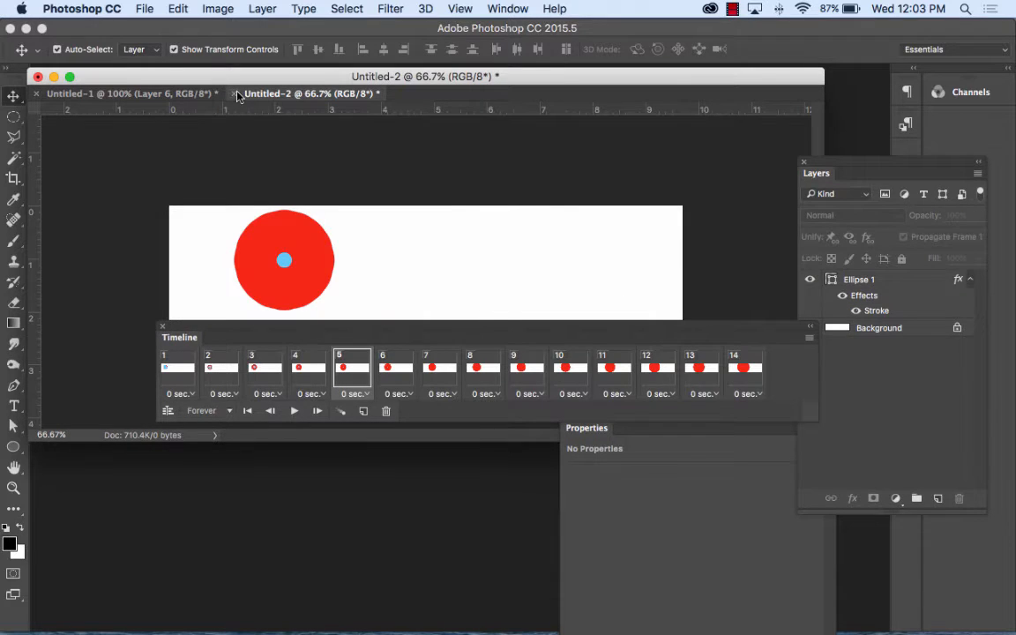
pyautogui.press('super+w')
pyautogui.click(476, 237)
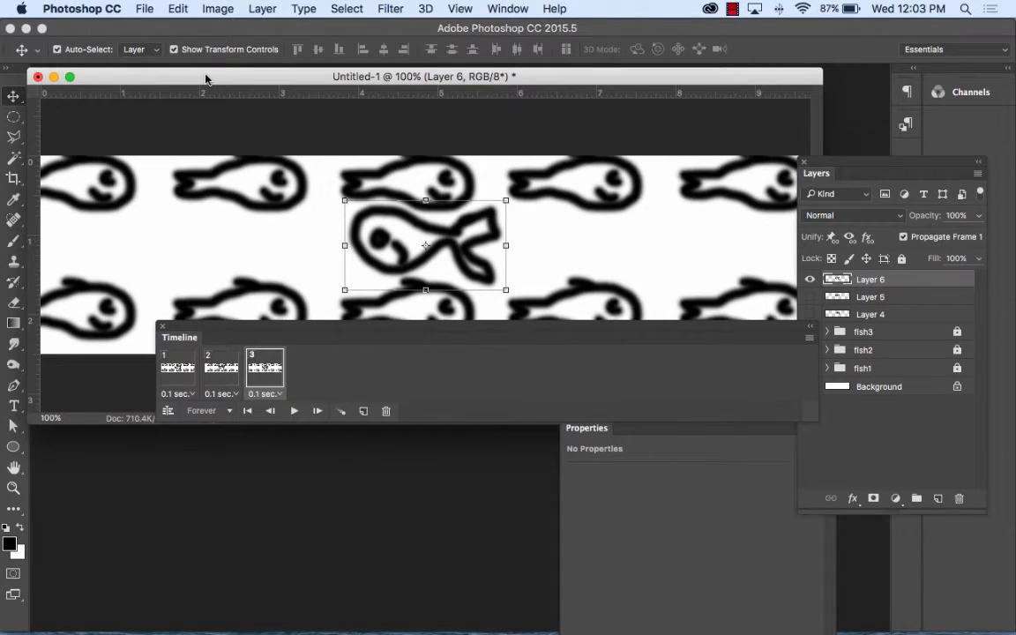
pyautogui.moveTo(189, 76); pyautogui.dragTo(224, 92)
pyautogui.click(141, 8)
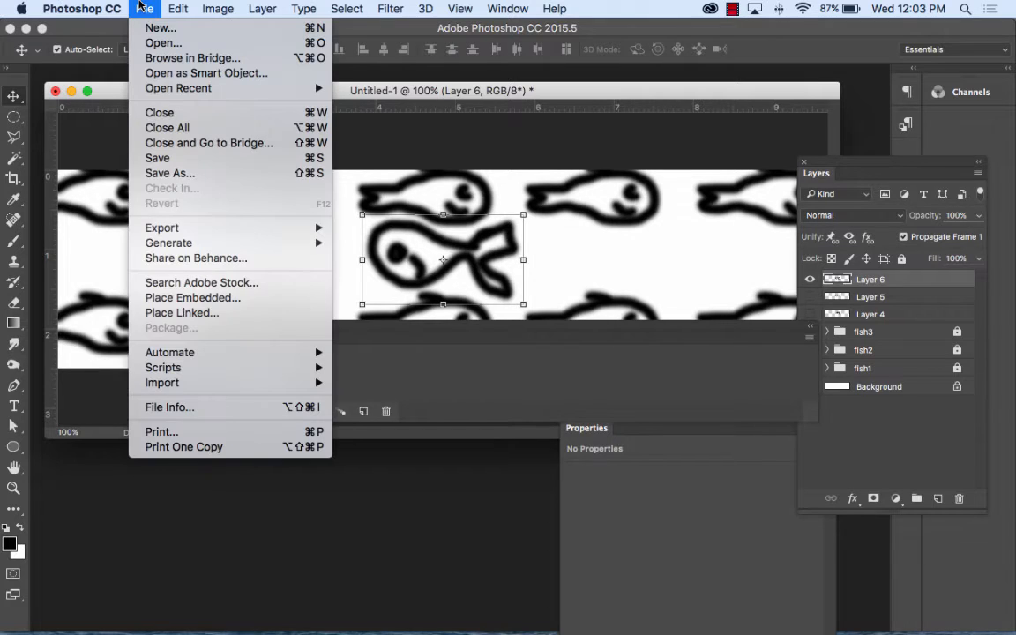
pyautogui.moveTo(187, 232)
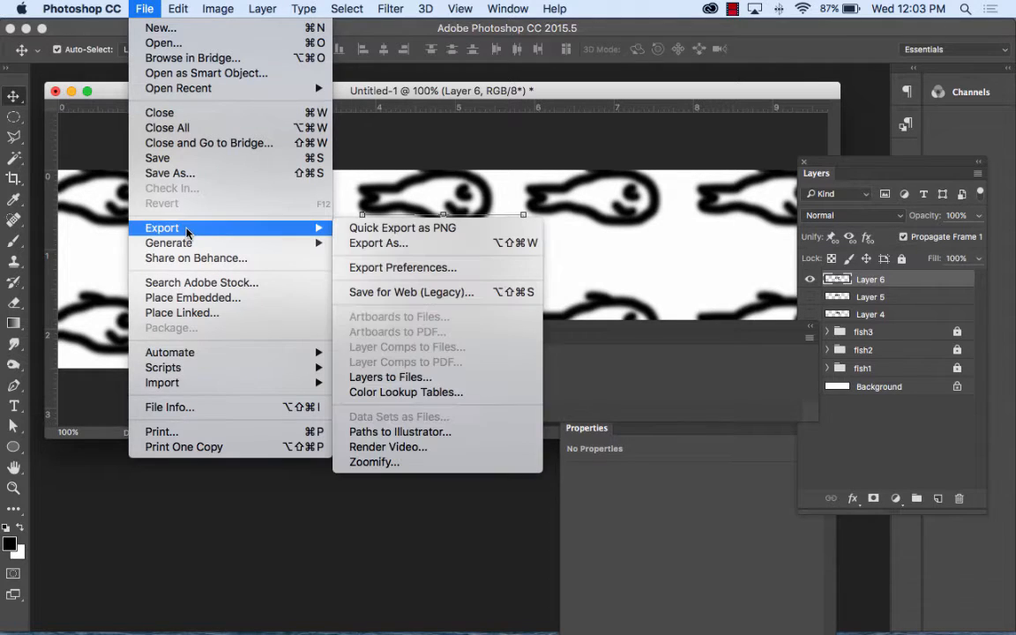
pyautogui.click(392, 246)
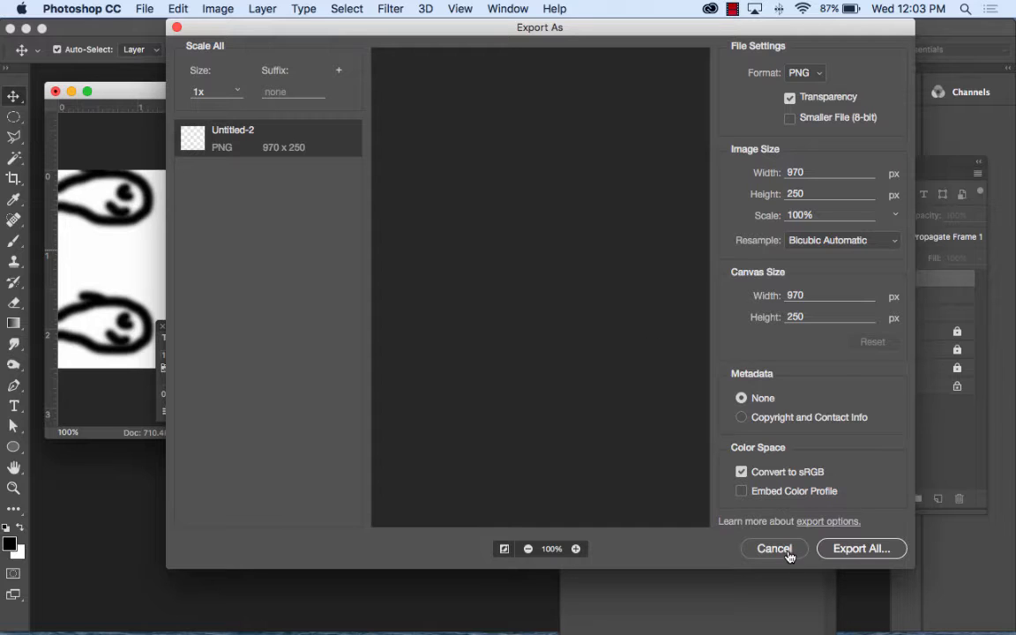
pyautogui.click(804, 73)
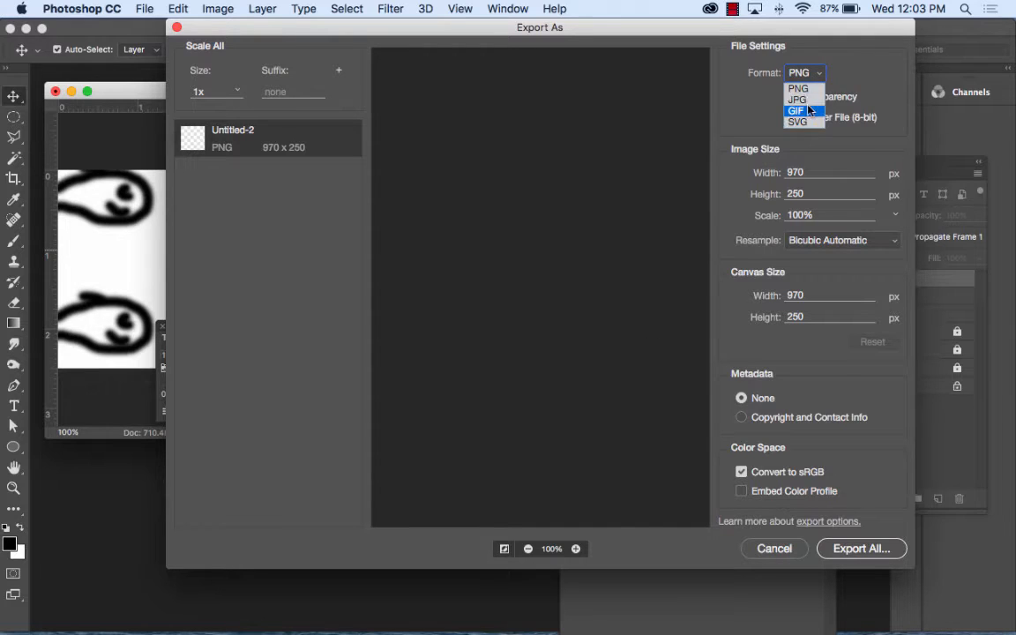
pyautogui.click(808, 106)
pyautogui.click(785, 549)
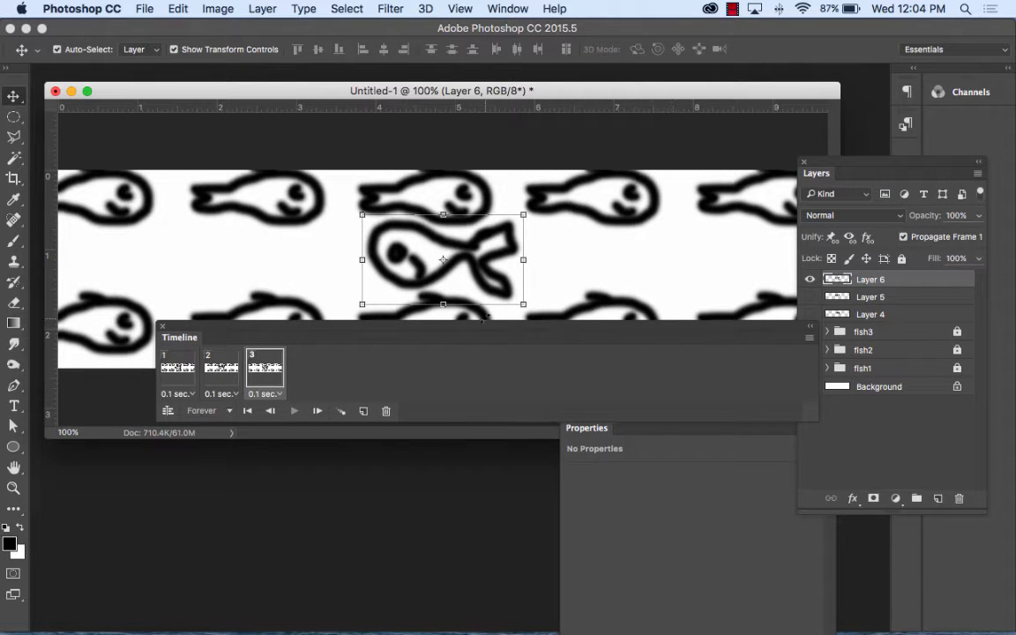
# Save the fish animation on the Desktop as confused.psd in Photoshop format, with layers and Maximize Compatibility kept.
pyautogui.moveTo(489, 326); pyautogui.dragTo(476, 431)
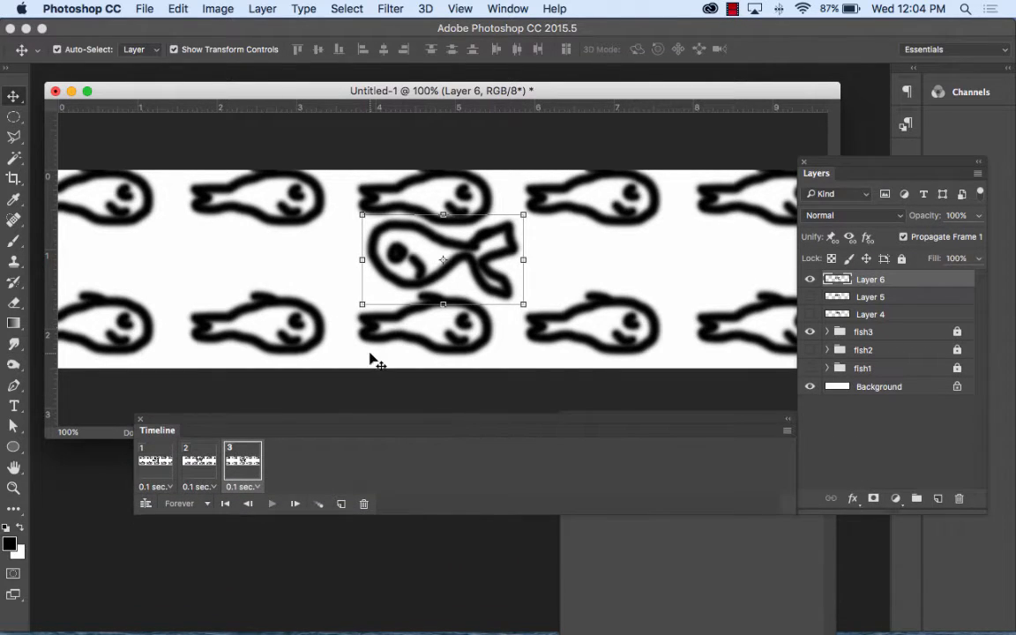
pyautogui.click(143, 8)
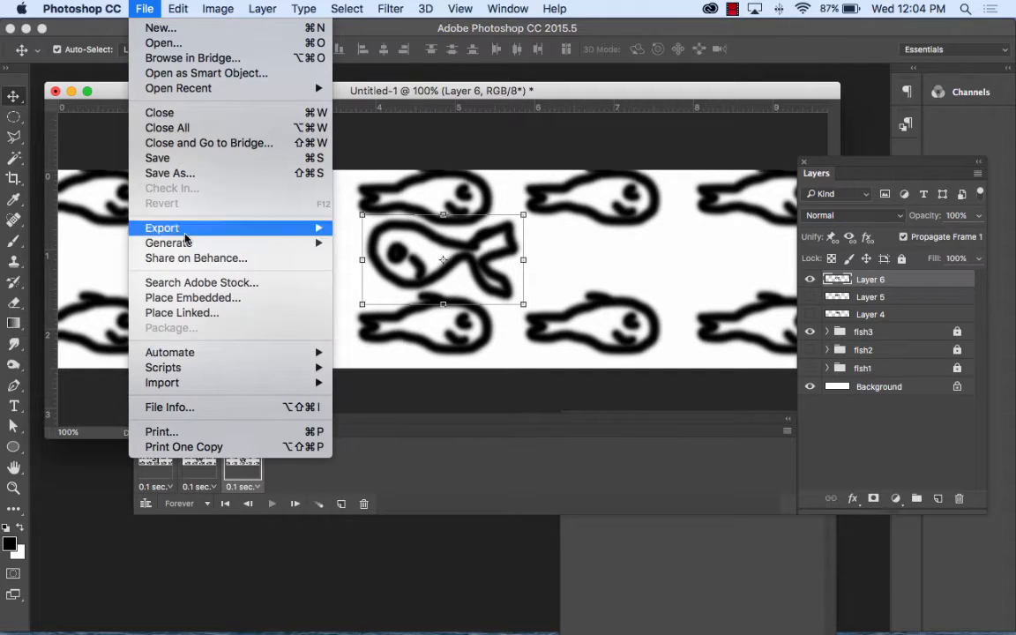
pyautogui.click(195, 180)
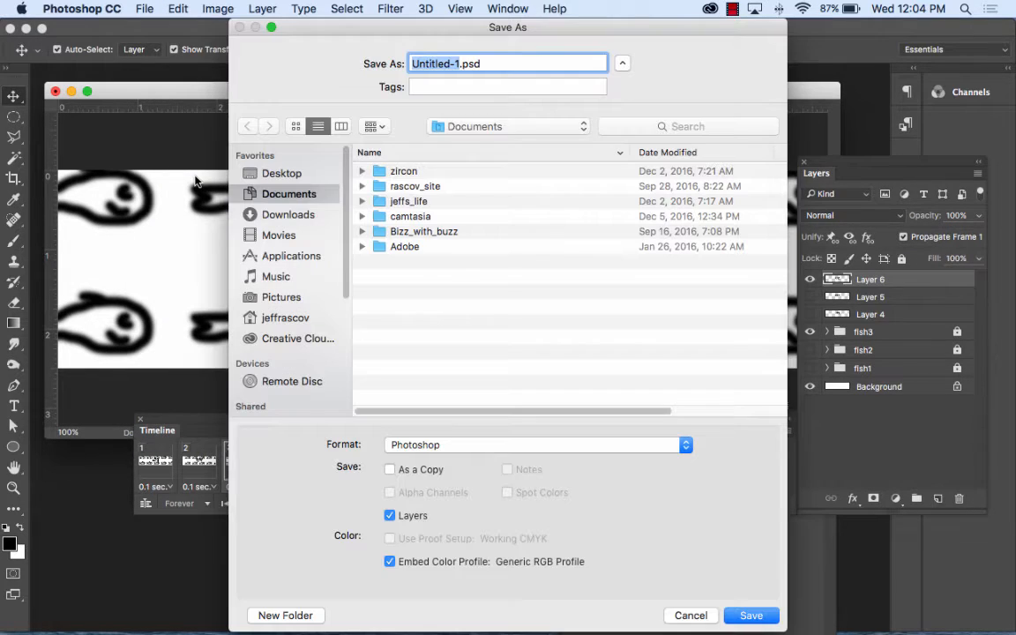
pyautogui.write('confused')
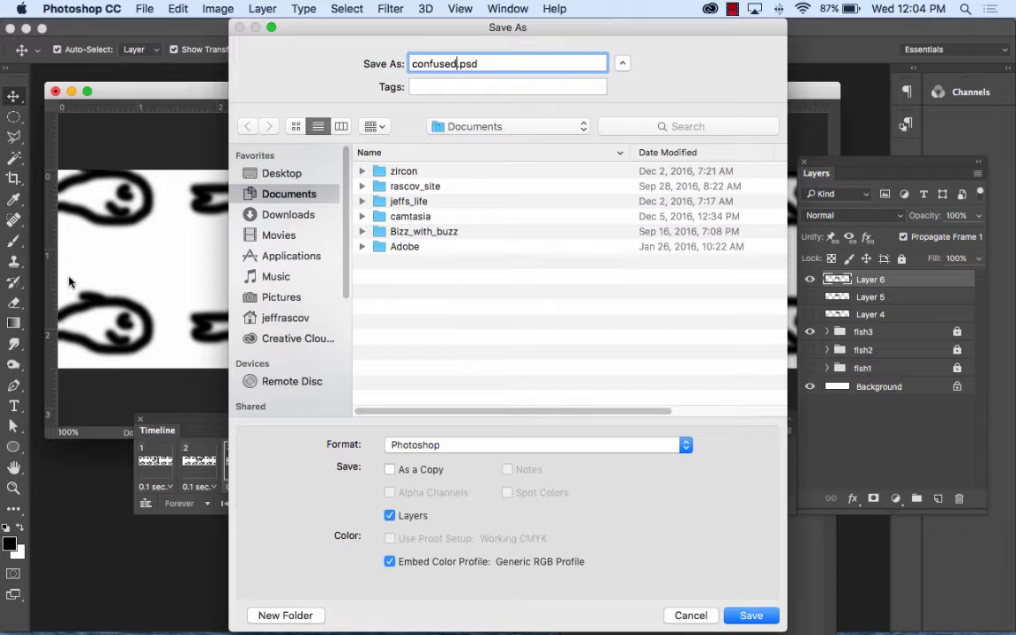
pyautogui.click(269, 174)
pyautogui.click(751, 614)
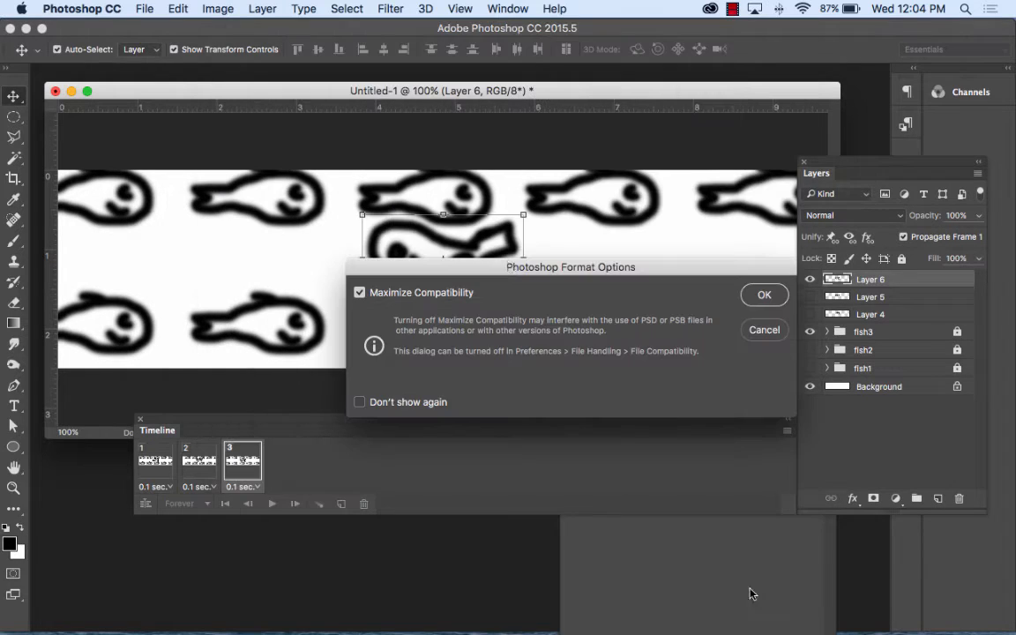
pyautogui.click(764, 294)
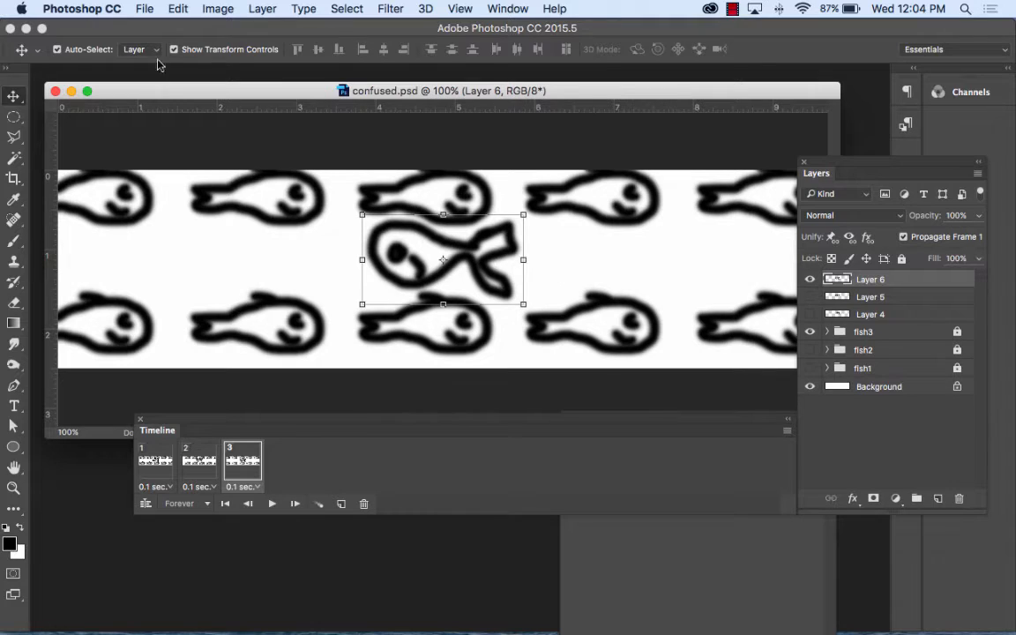
# Export the fish animation with Save for Web (Legacy) as a 256-color GIF looping forever, saved as confused.gif on the Desktop.
pyautogui.click(144, 9)
pyautogui.moveTo(208, 228)
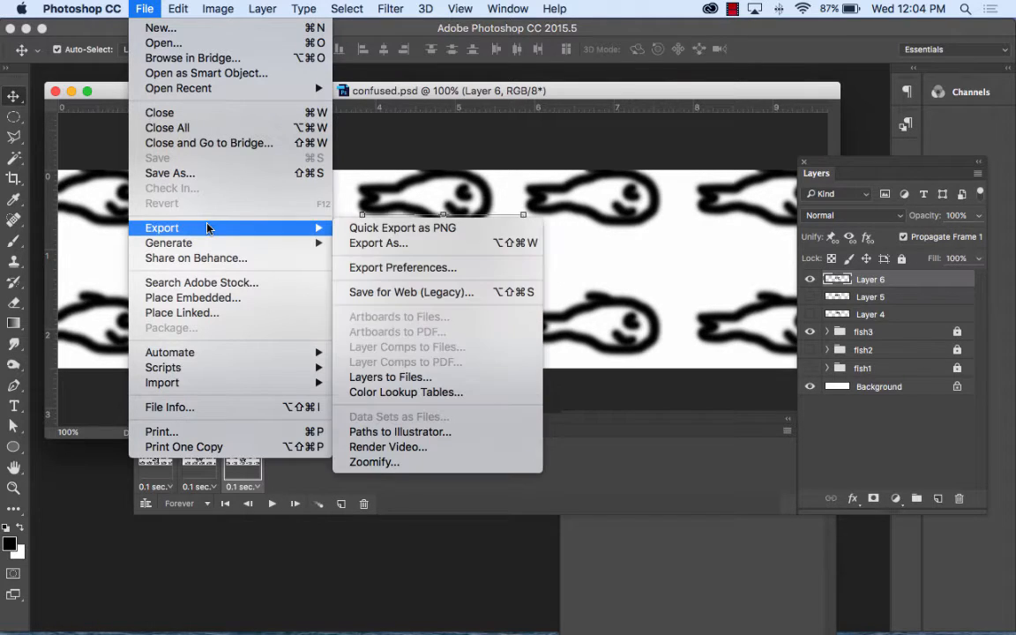
pyautogui.click(453, 294)
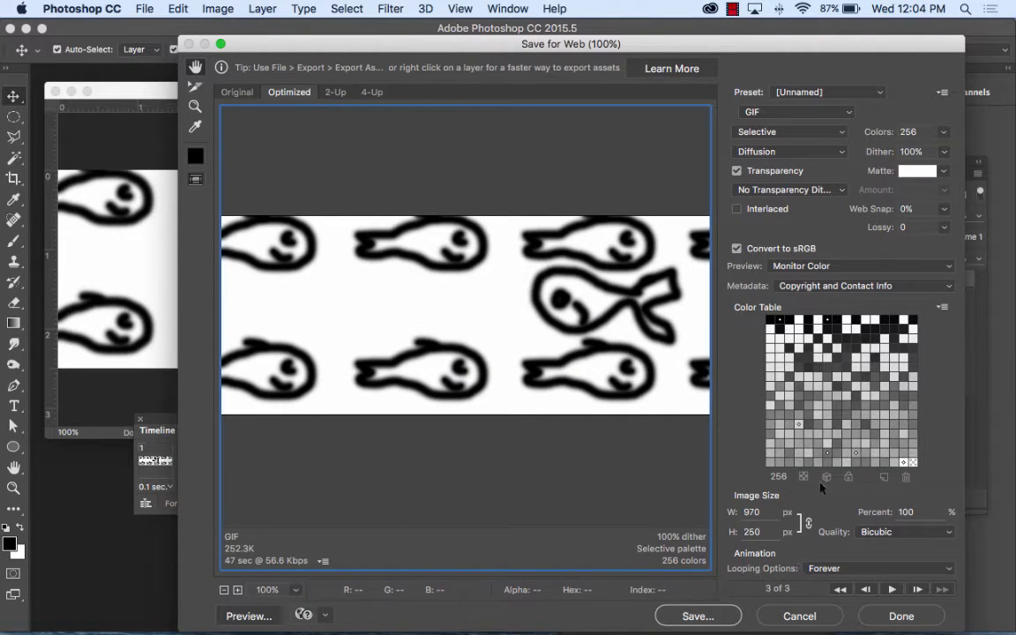
pyautogui.moveTo(598, 44); pyautogui.dragTo(527, 31)
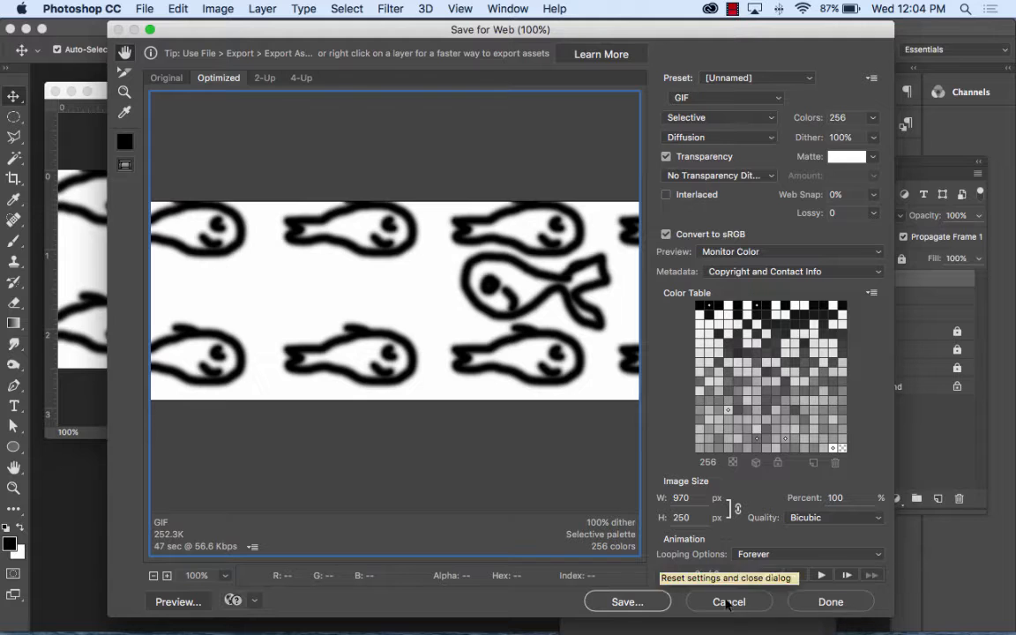
pyautogui.click(648, 603)
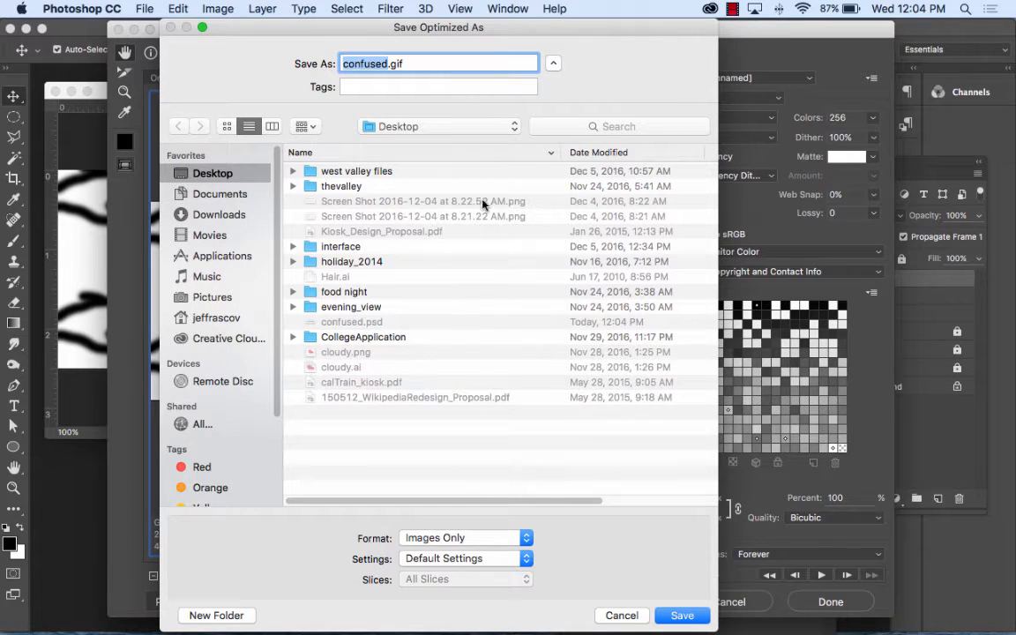
pyautogui.click(682, 613)
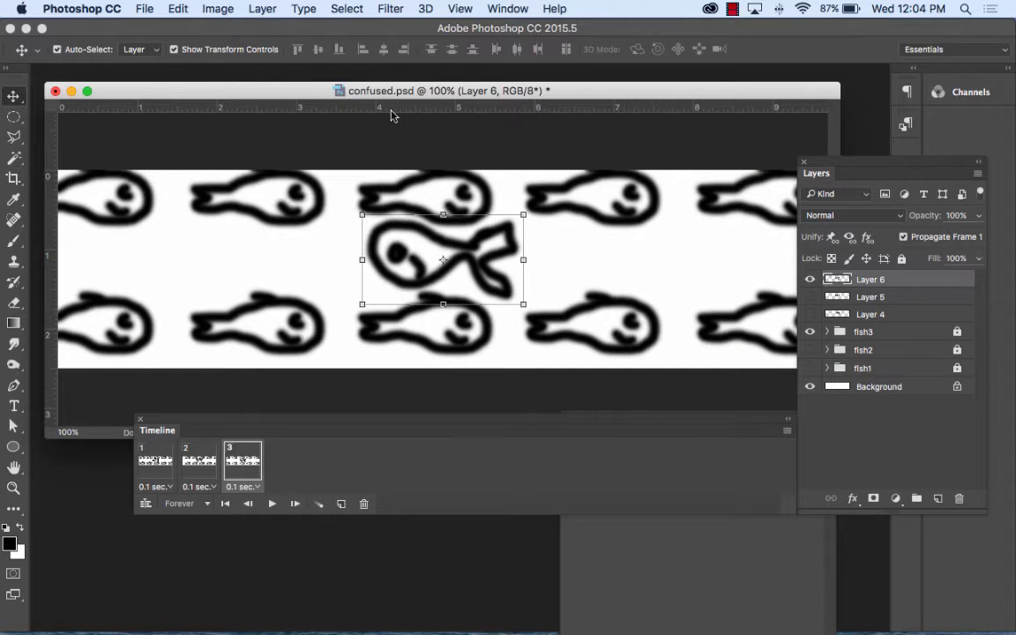
# Hide Photoshop, quit iBooks, and move confused.gif to an open spot near the middle of the Desktop.
pyautogui.click(82, 8)
pyautogui.click(102, 107)
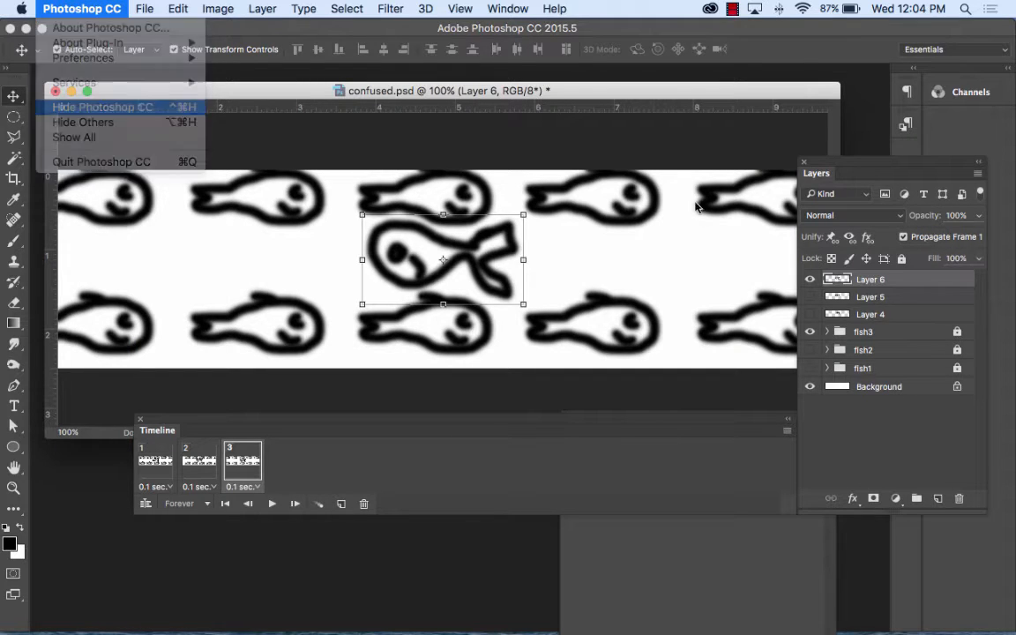
pyautogui.click(641, 266)
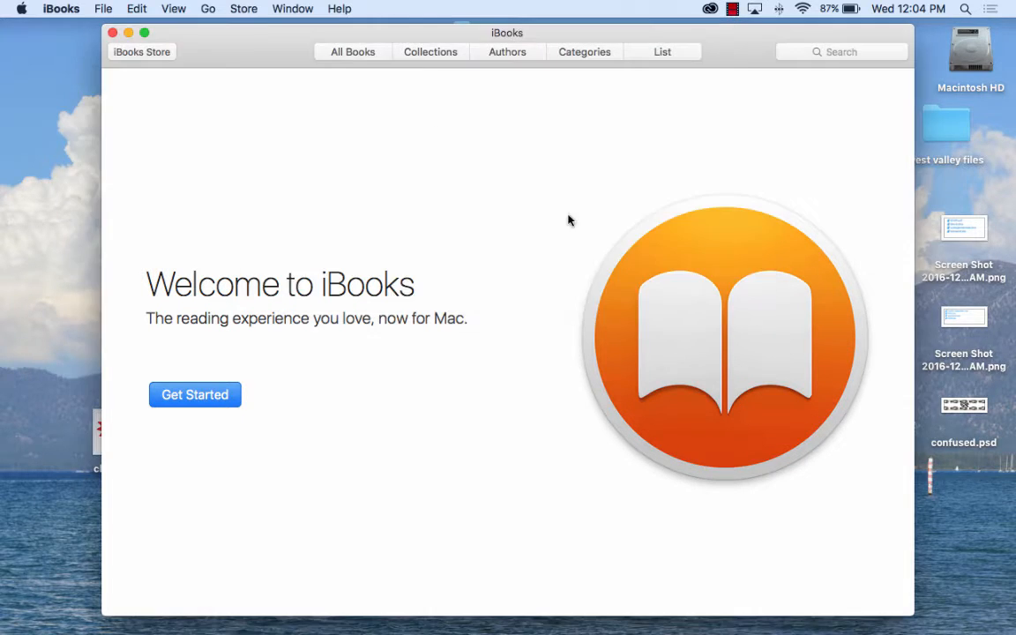
pyautogui.click(61, 8)
pyautogui.click(106, 170)
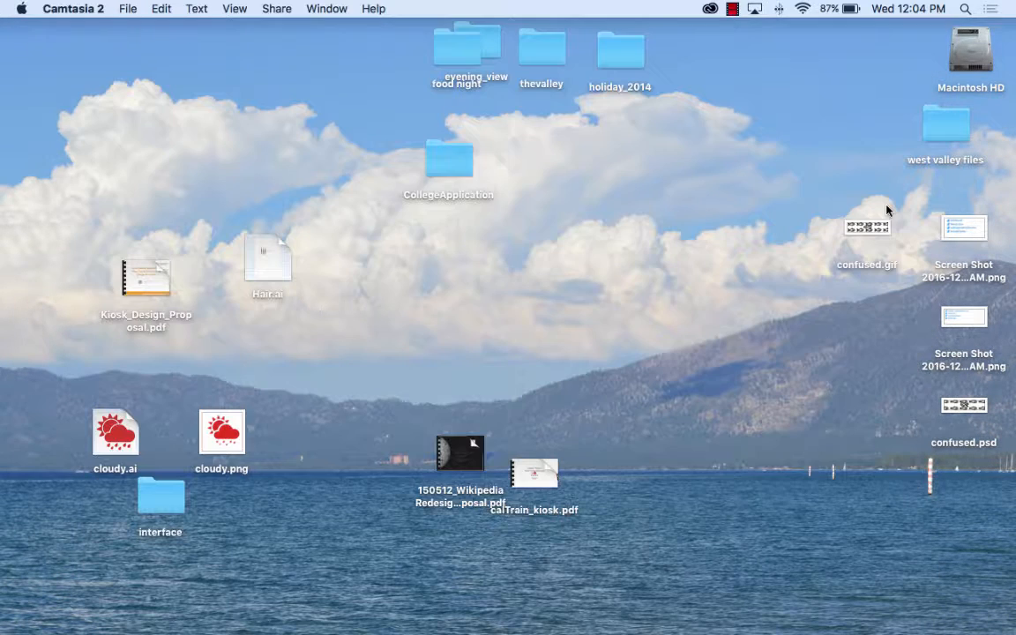
pyautogui.click(607, 234)
pyautogui.click(885, 232)
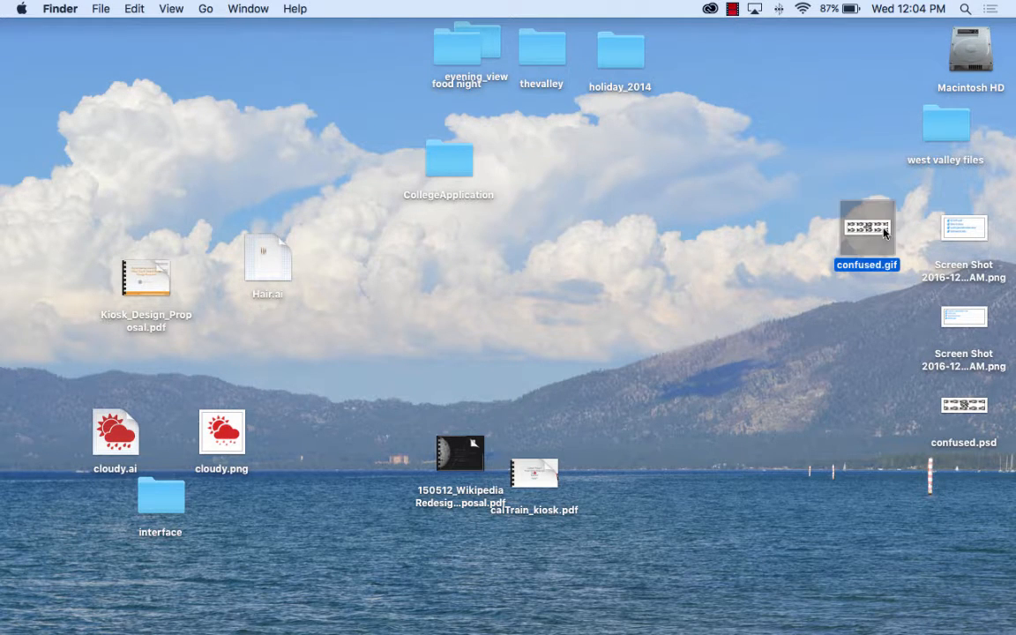
pyautogui.moveTo(885, 232); pyautogui.dragTo(634, 191)
pyautogui.click(680, 152)
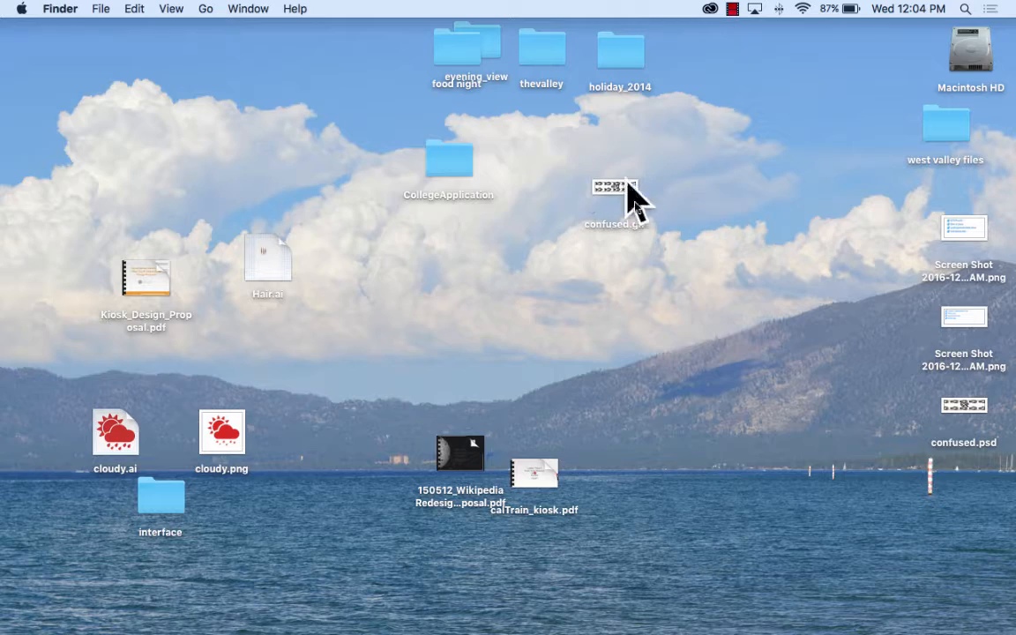
# Switch to Firefox, close the Yahoo Ad Specs tab, and view the confused.gif animation in the browser before quitting it.
pyautogui.moveTo(375, 617)
pyautogui.click(445, 611)
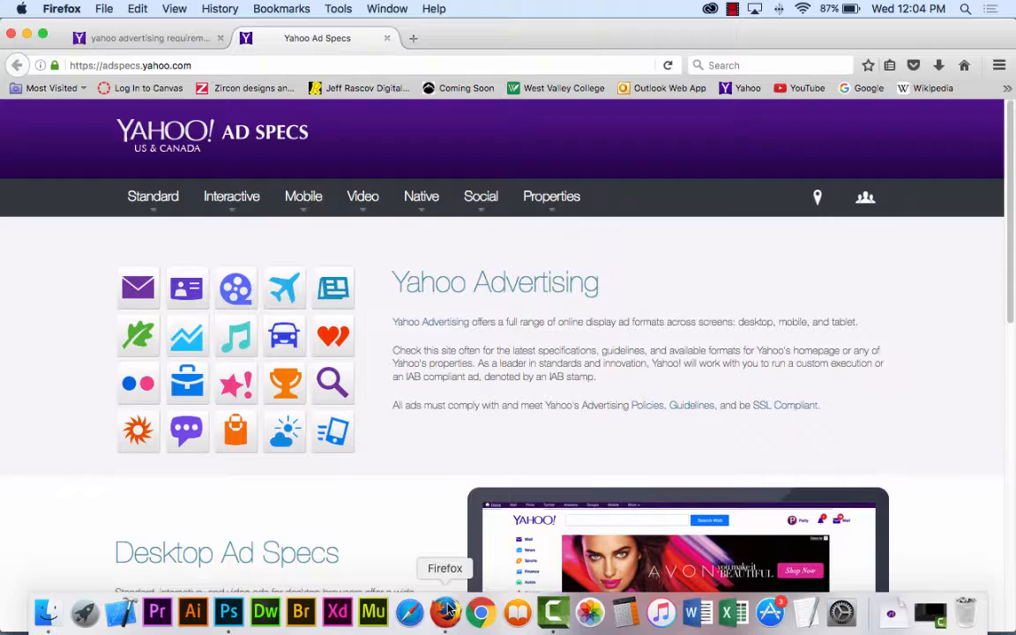
pyautogui.click(387, 39)
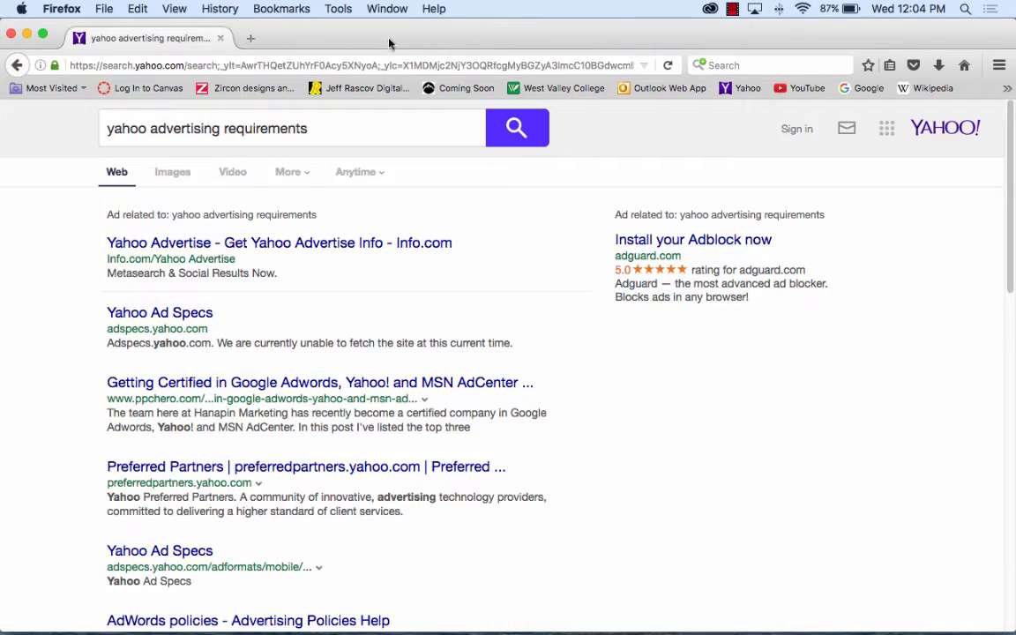
pyautogui.doubleClick(453, 45)
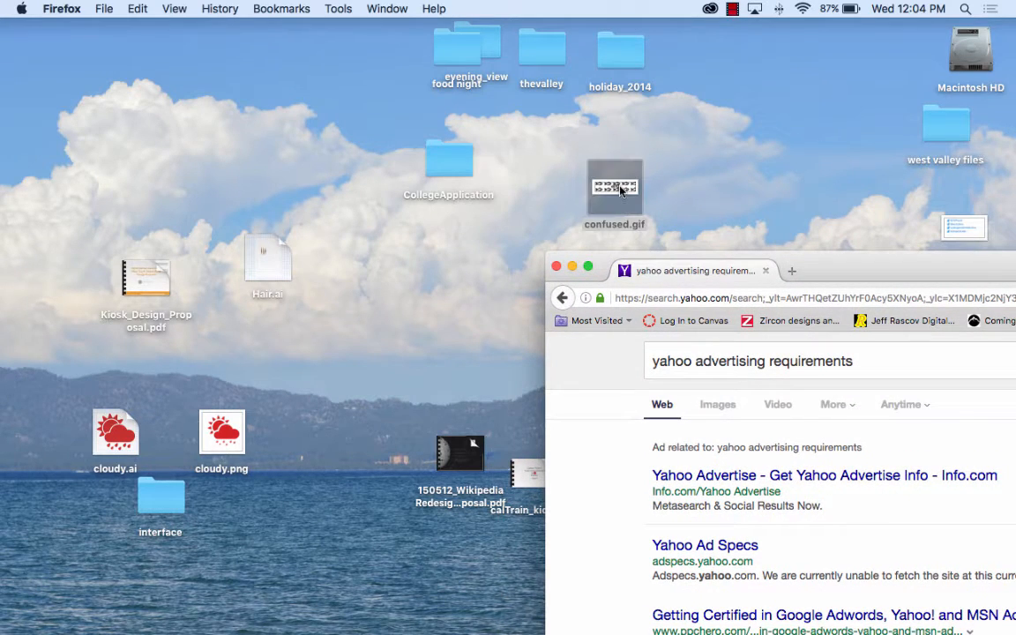
pyautogui.moveTo(620, 190); pyautogui.dragTo(780, 397)
pyautogui.moveTo(861, 261); pyautogui.dragTo(338, 69)
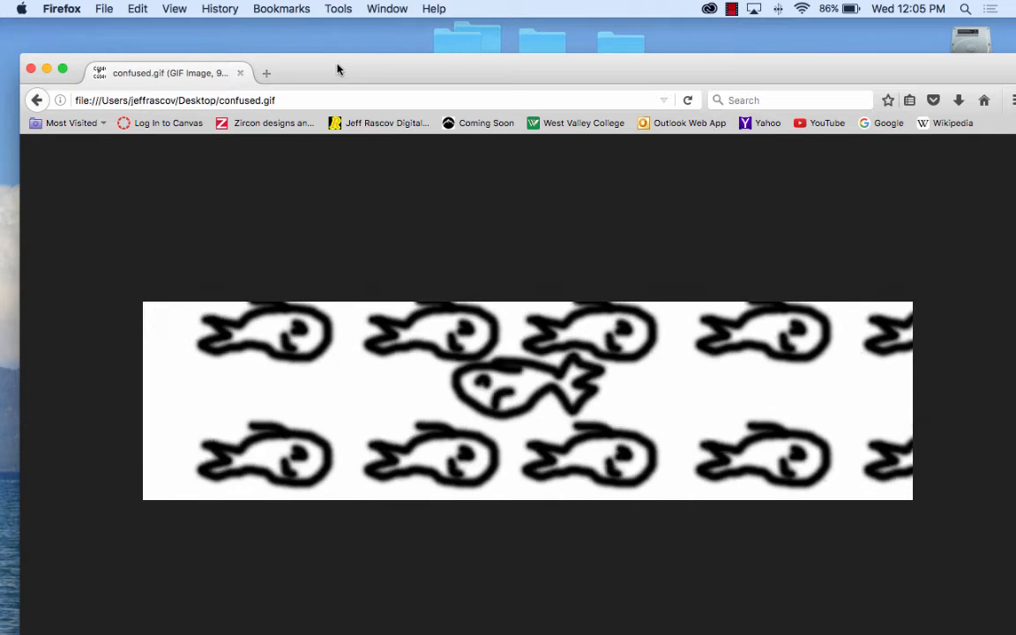
pyautogui.click(53, 7)
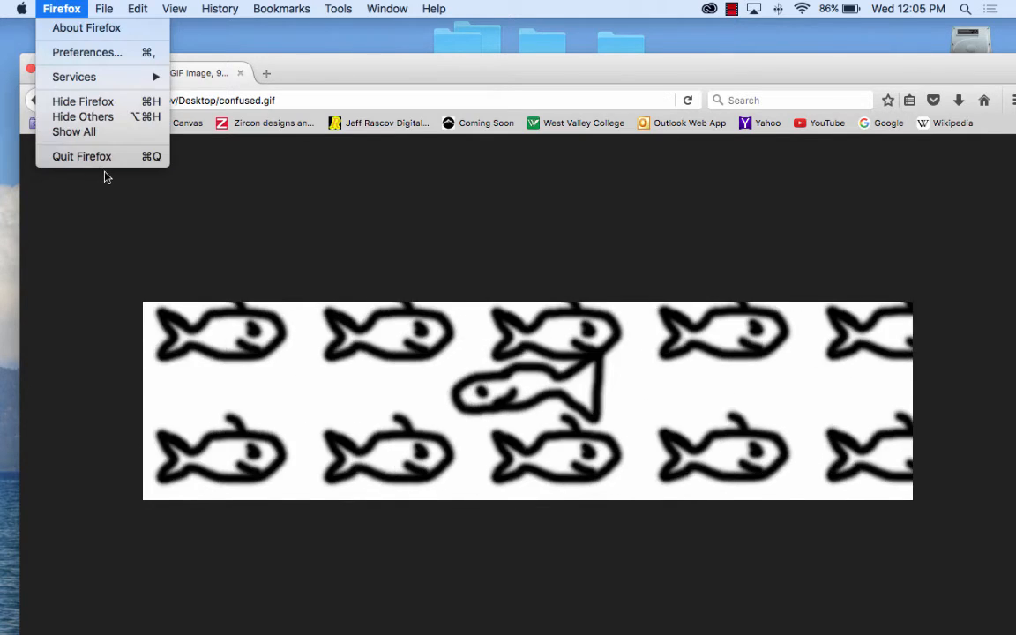
pyautogui.click(104, 159)
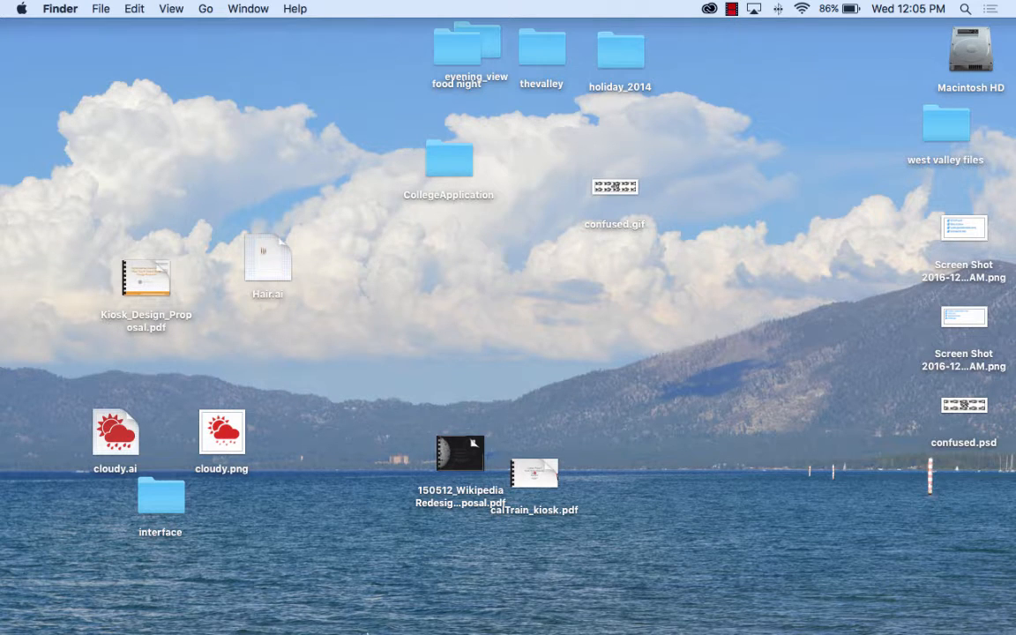
# Switch to Photoshop and quick-export the current fish frame to the Desktop as confused1.png.
pyautogui.click(229, 611)
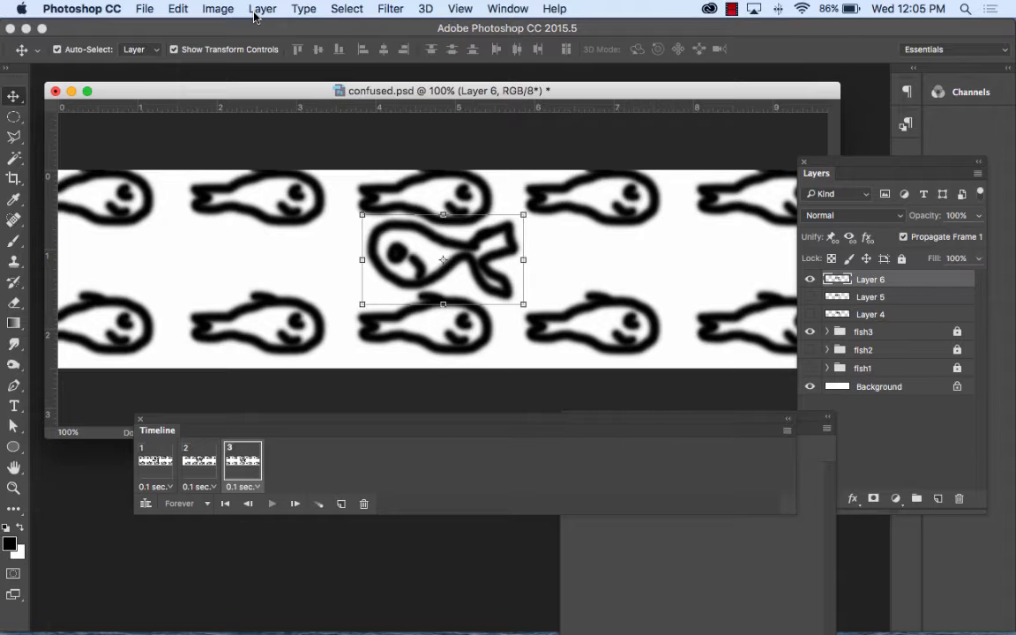
pyautogui.click(147, 9)
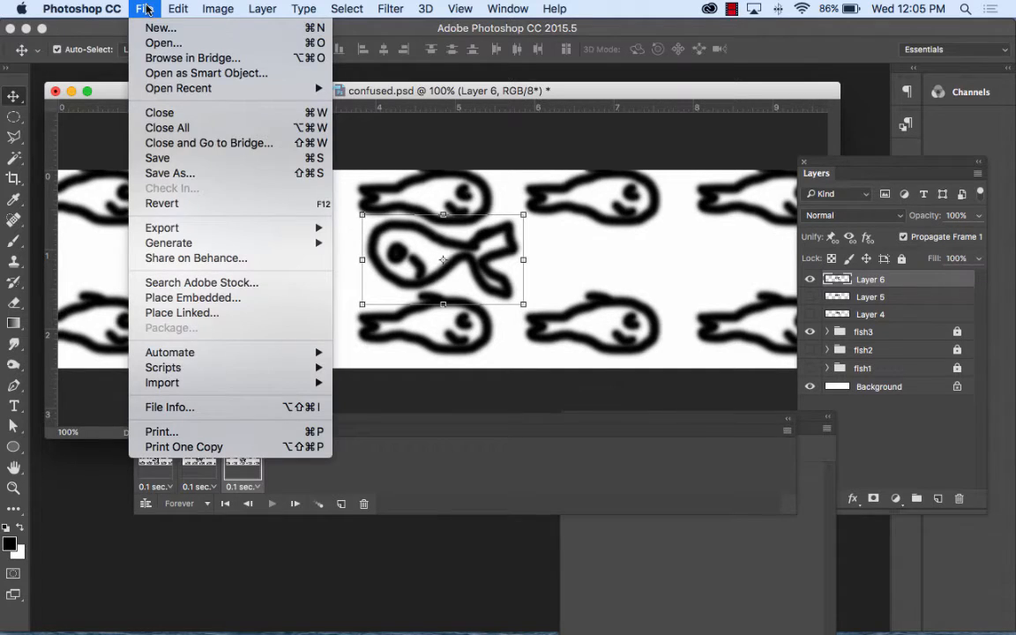
pyautogui.moveTo(219, 231)
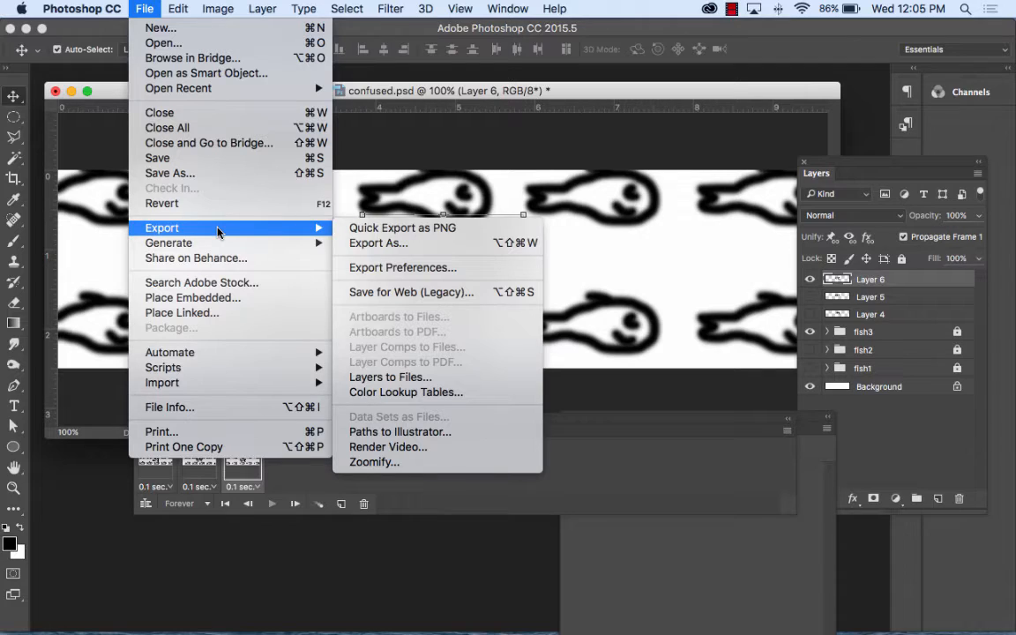
pyautogui.click(410, 234)
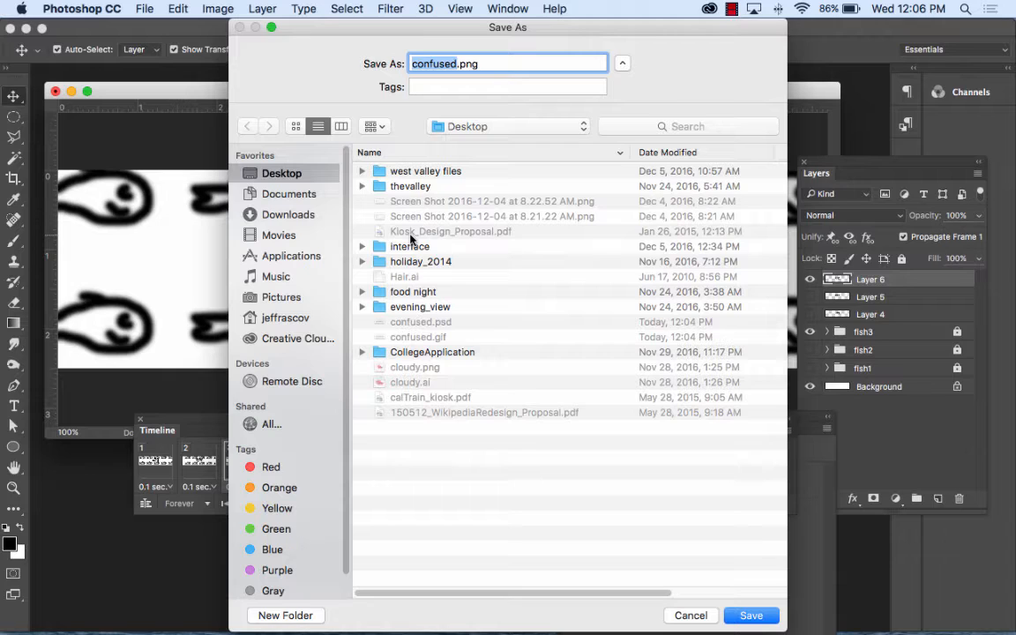
pyautogui.click(457, 63)
pyautogui.write('1')
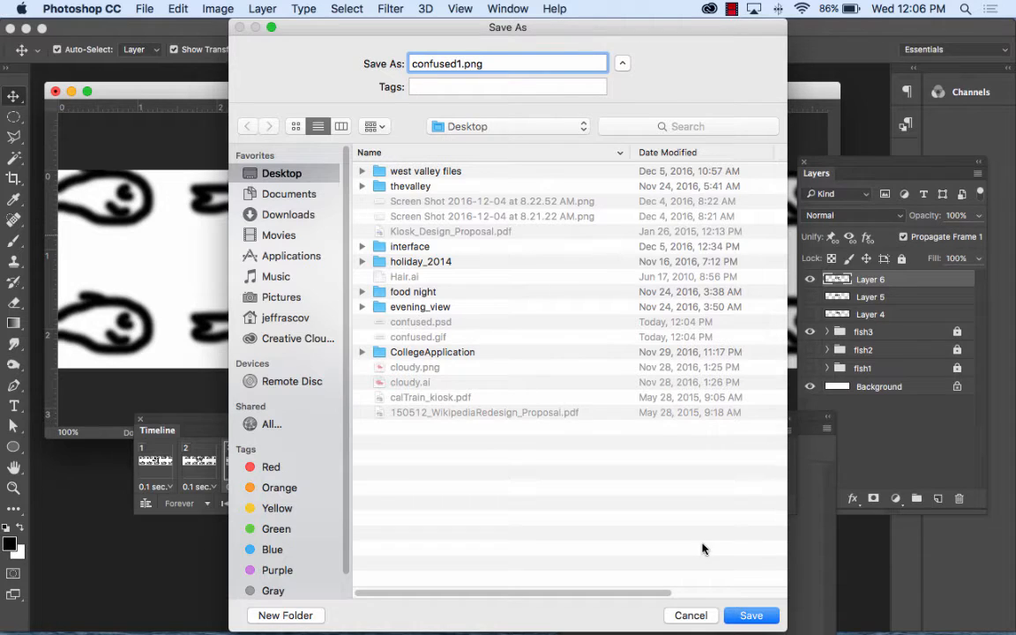
pyautogui.click(753, 616)
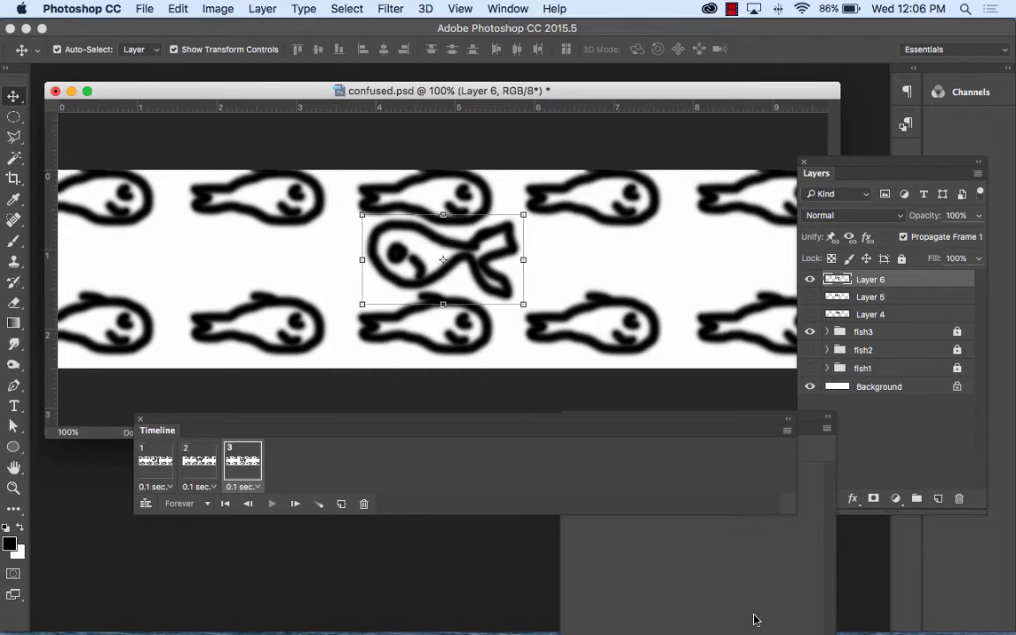
pyautogui.press('super+Tab')
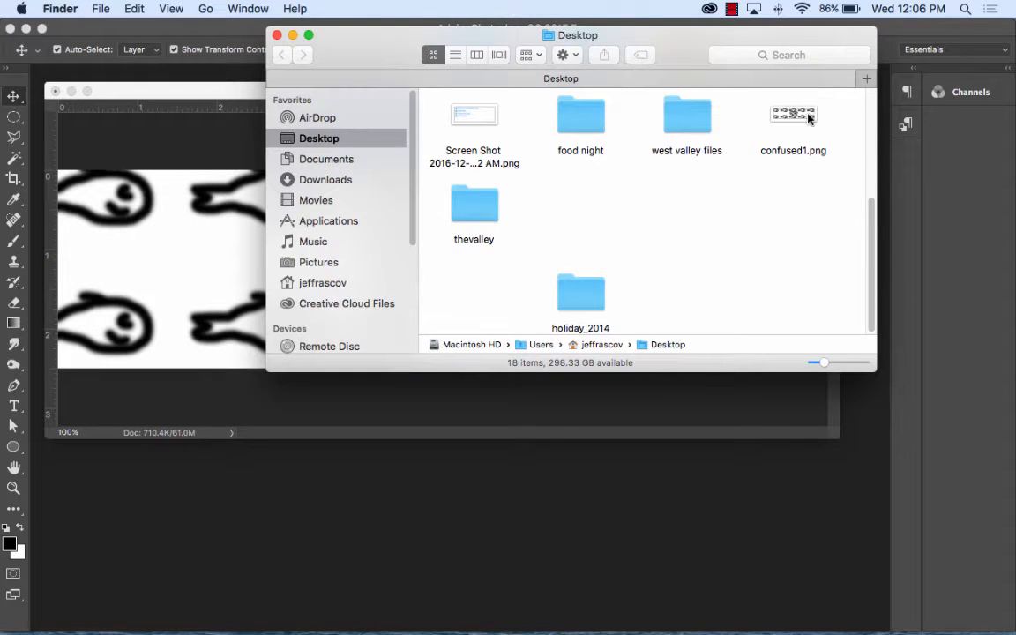
# In the fish document's frame 3, show Layer 5 and fish2, hide Layer 6 and fish3, and select frame 2.
pyautogui.click(172, 104)
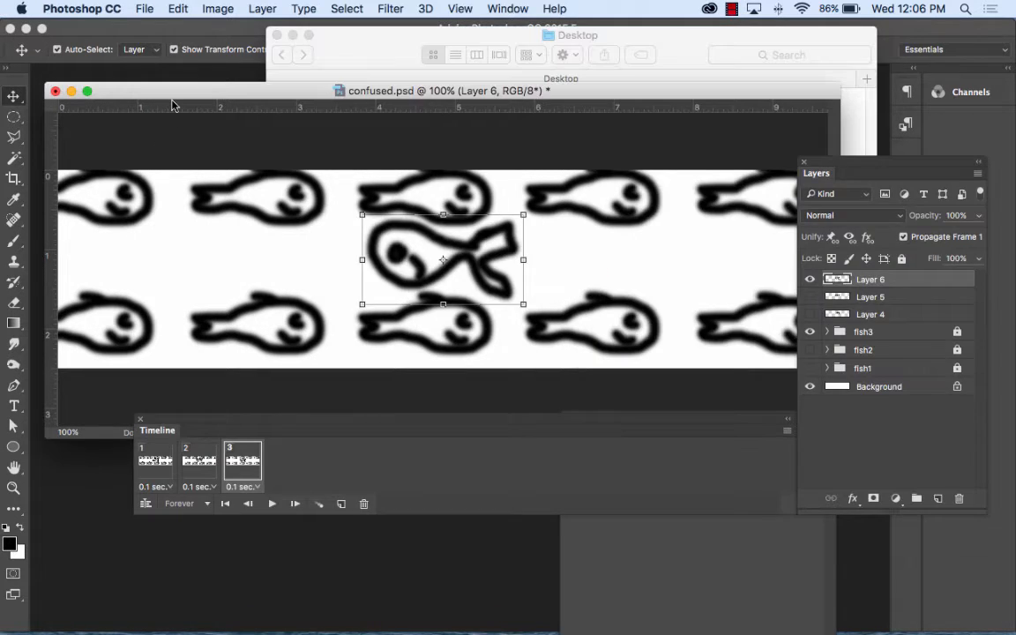
pyautogui.click(810, 296)
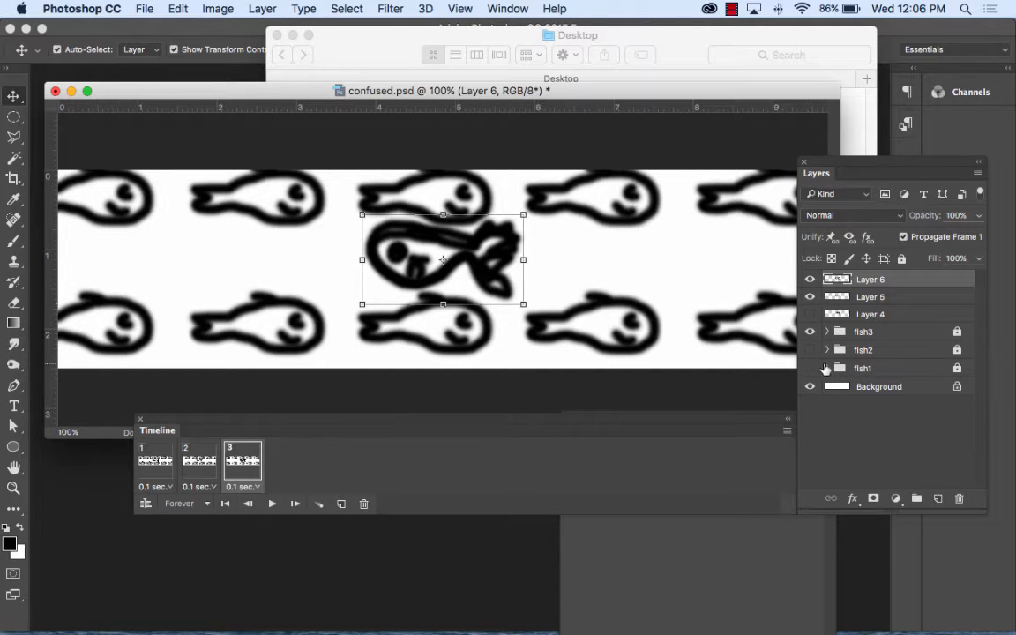
pyautogui.click(809, 349)
pyautogui.click(810, 279)
pyautogui.click(810, 331)
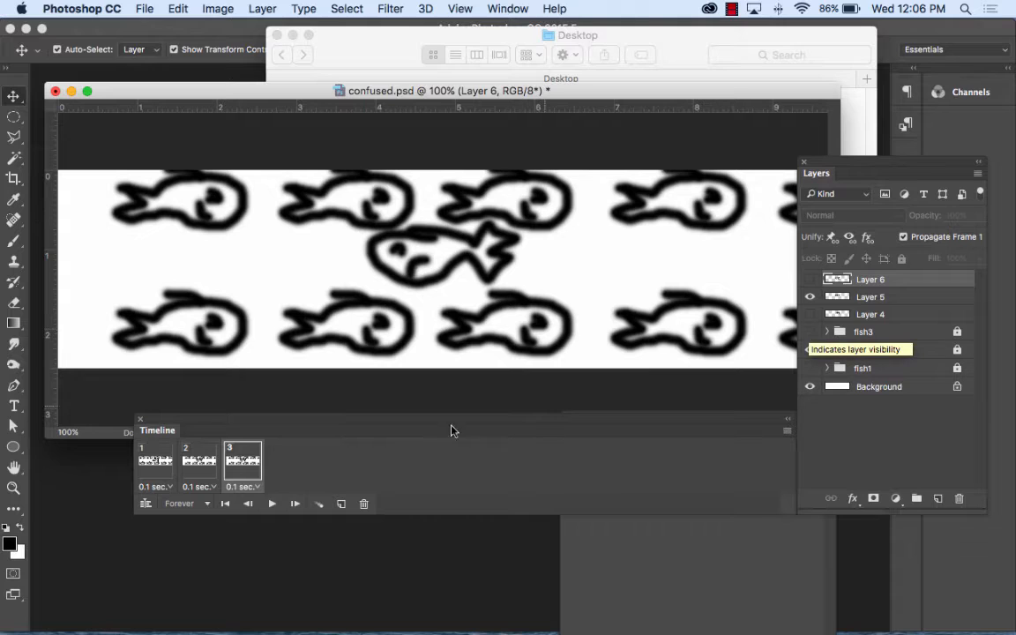
pyautogui.click(191, 466)
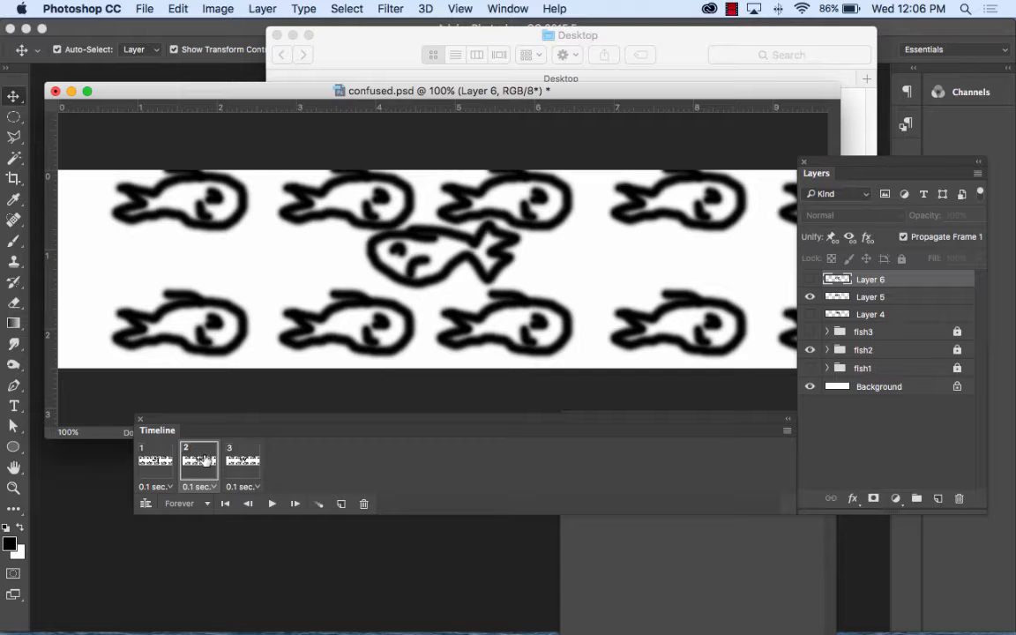
# Quick-export the fish2 frame to the Desktop as confused2.png.
pyautogui.click(145, 8)
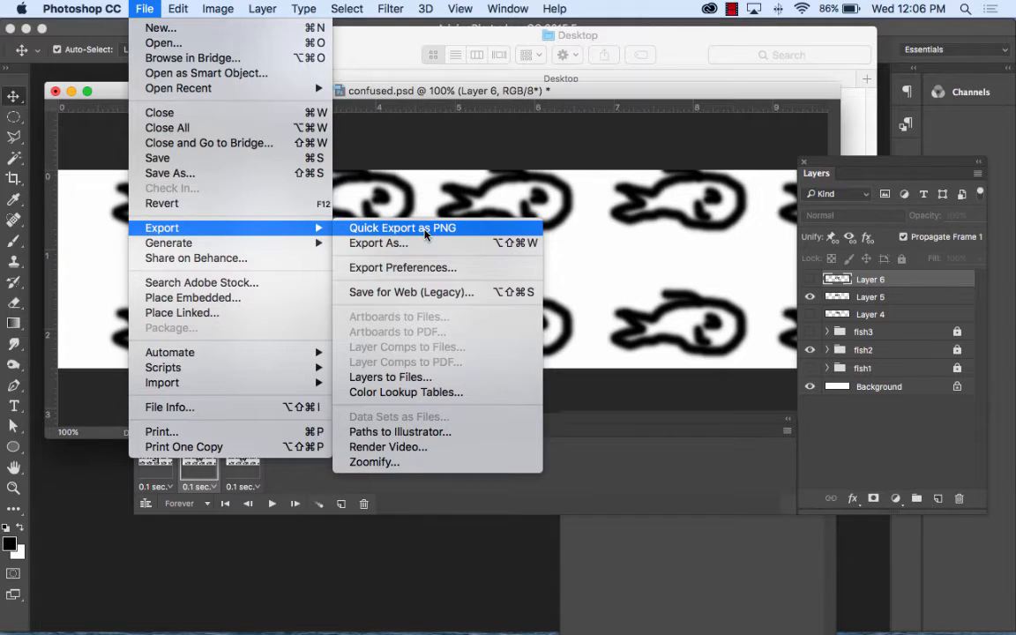
pyautogui.click(425, 231)
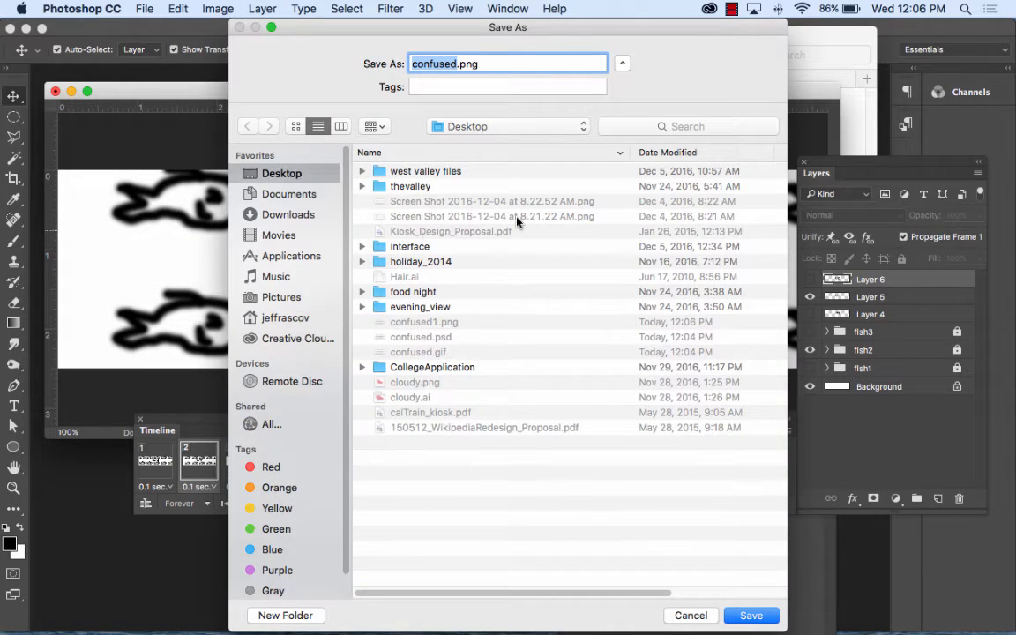
pyautogui.press('Right')
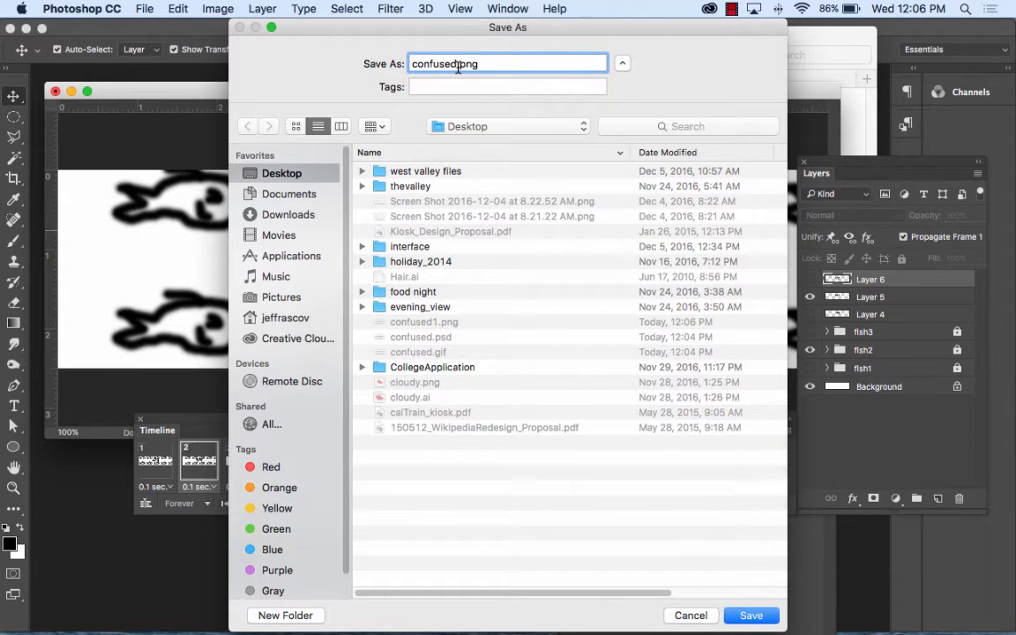
pyautogui.write('2')
pyautogui.press('Return')
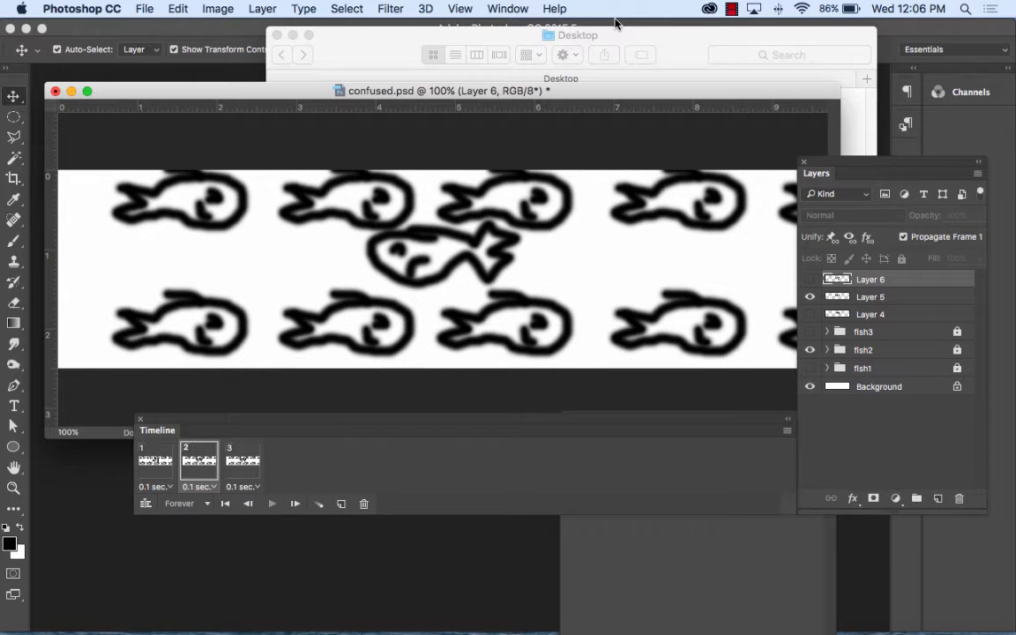
# Switch to the Finder's Desktop folder and arrange confused2.png directly below confused1.png.
pyautogui.click(388, 36)
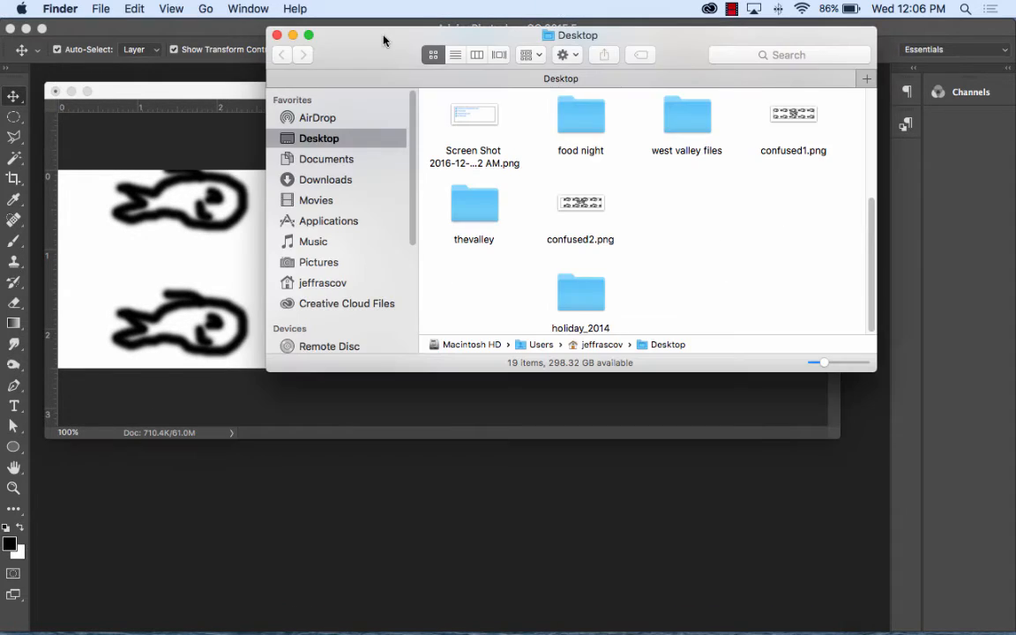
pyautogui.moveTo(792, 115); pyautogui.dragTo(769, 126)
pyautogui.moveTo(581, 203); pyautogui.dragTo(769, 190)
pyautogui.click(657, 220)
# Return to Photoshop, show Layer 4 and the fish1 group, and hide Layer 5 and the fish2 group.
pyautogui.click(216, 261)
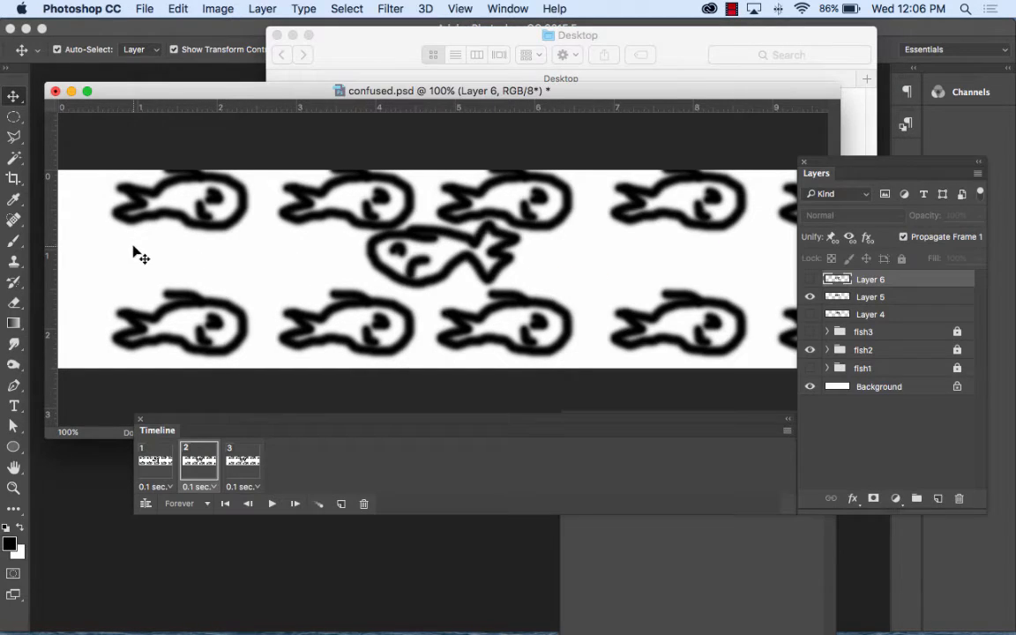
pyautogui.click(809, 314)
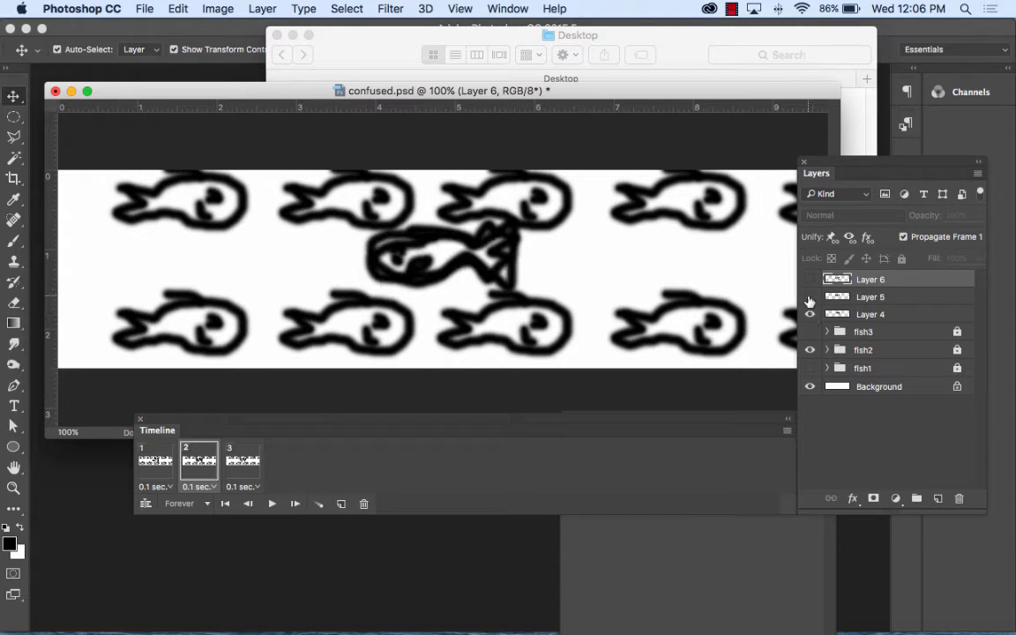
pyautogui.click(809, 297)
pyautogui.click(809, 368)
pyautogui.click(810, 349)
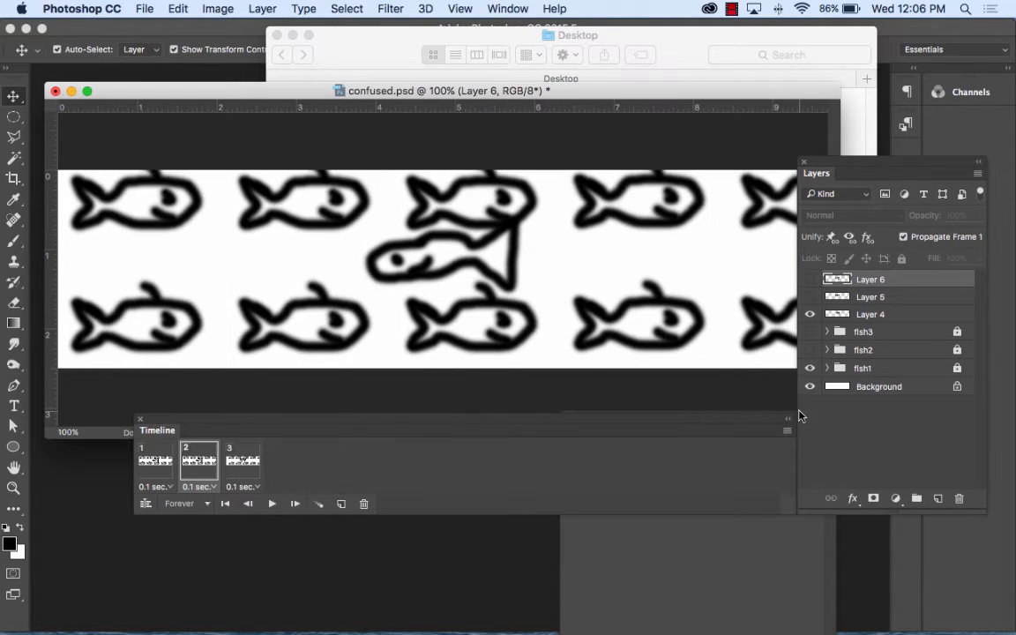
# Quick-export the fish1 frame to the Desktop as confused3.png.
pyautogui.click(142, 9)
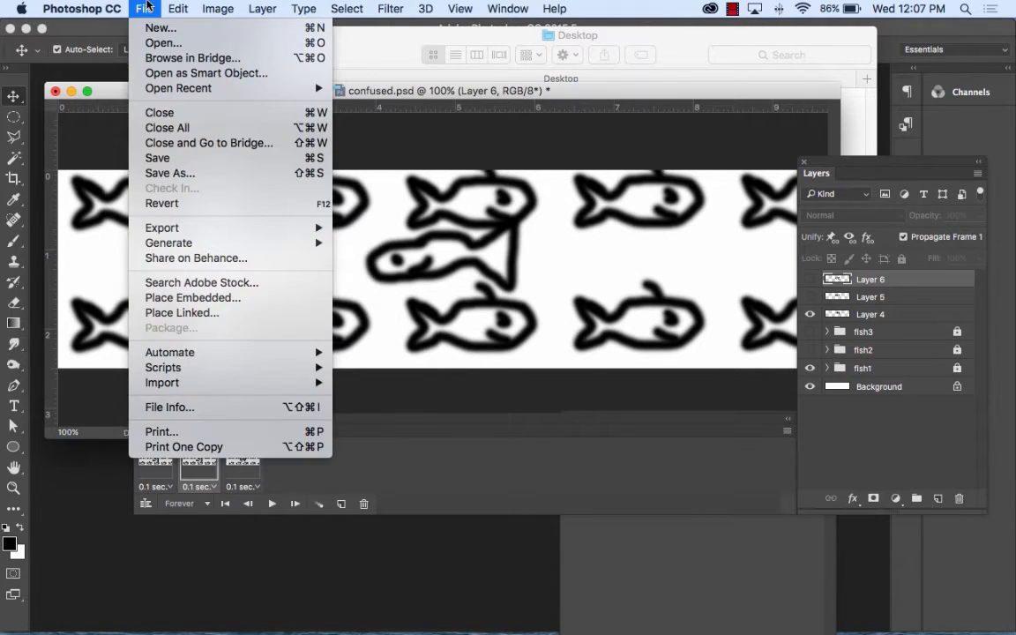
pyautogui.moveTo(217, 230)
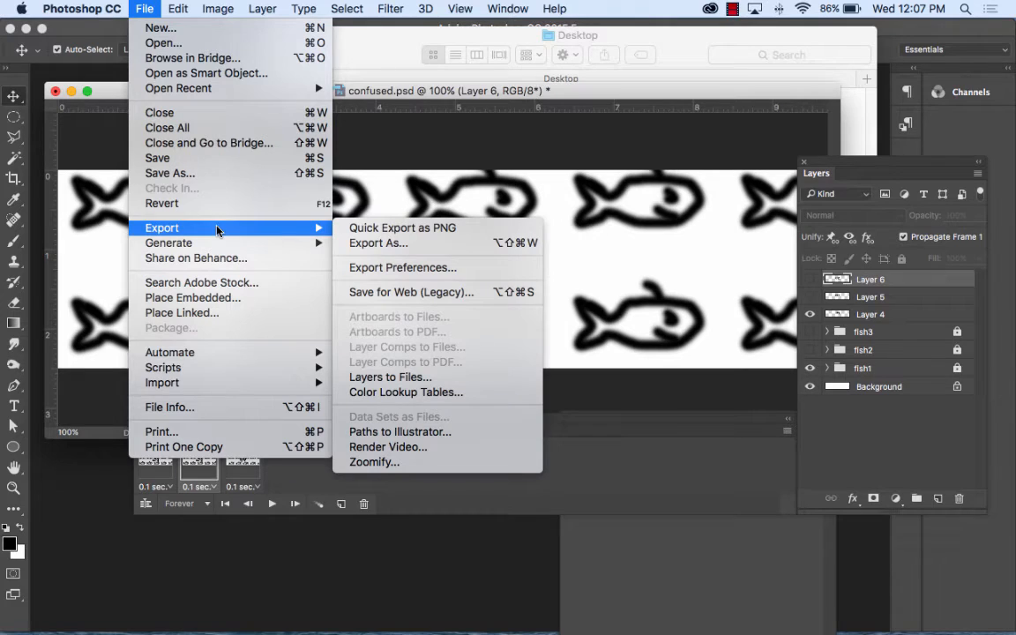
pyautogui.click(427, 227)
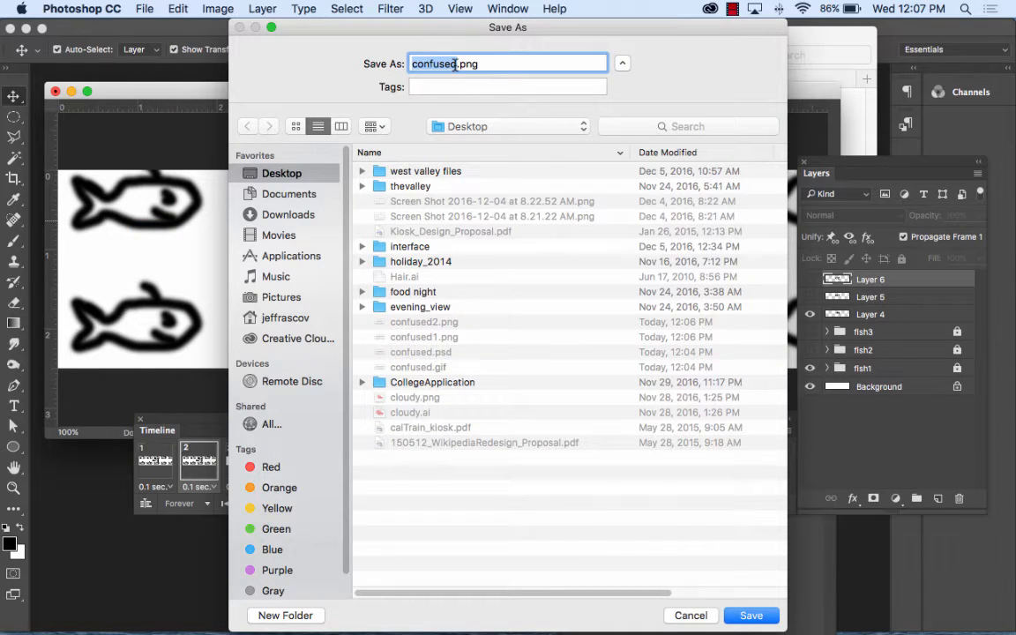
pyautogui.click(456, 65)
pyautogui.write('3')
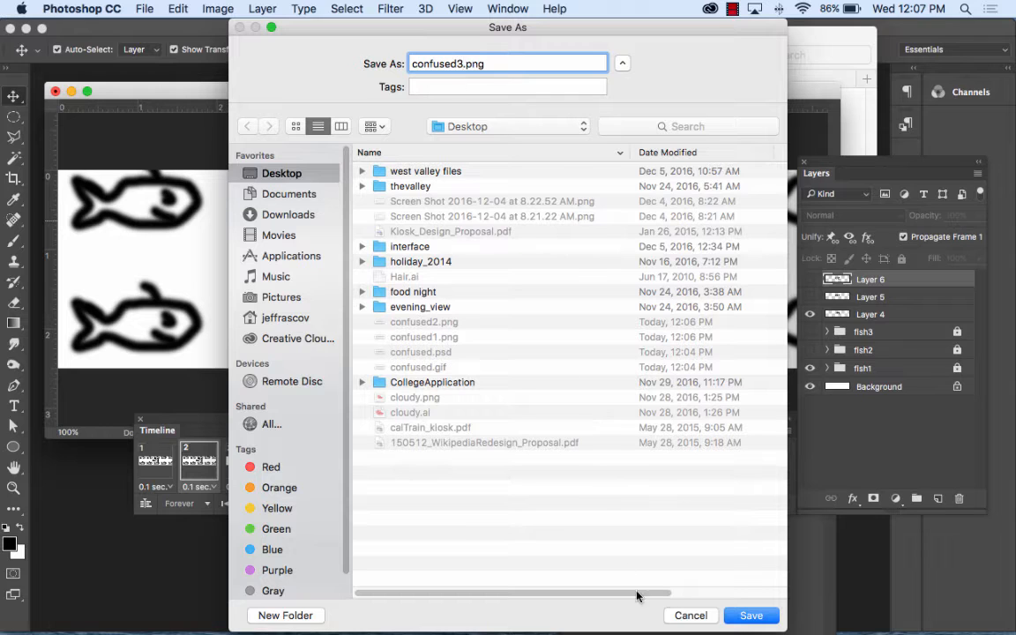
pyautogui.click(751, 615)
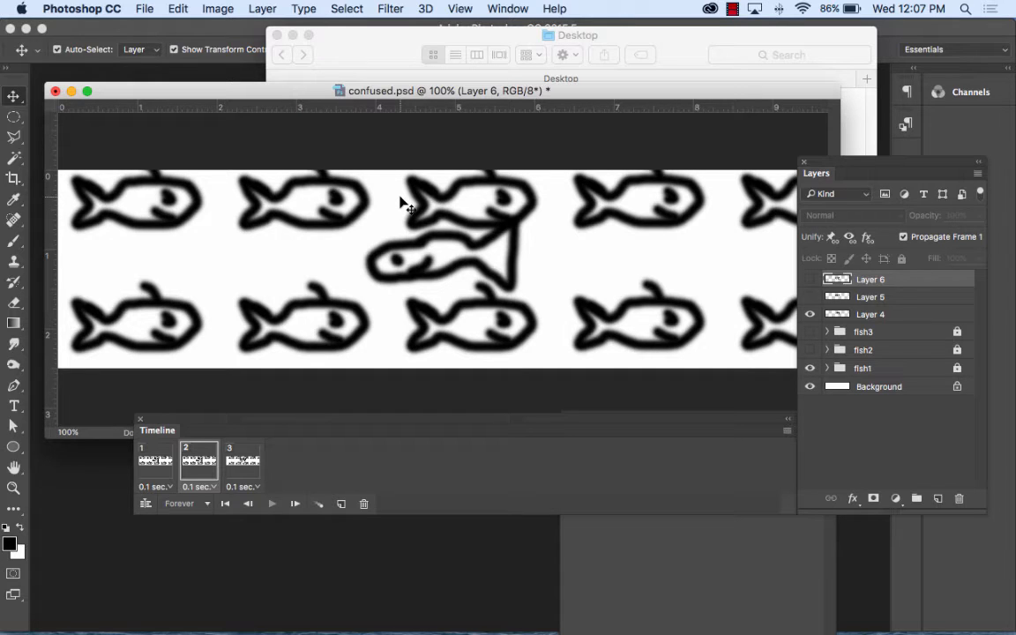
# Hide Photoshop and place confused3.png below confused2.png in the Finder's Desktop folder.
pyautogui.click(84, 8)
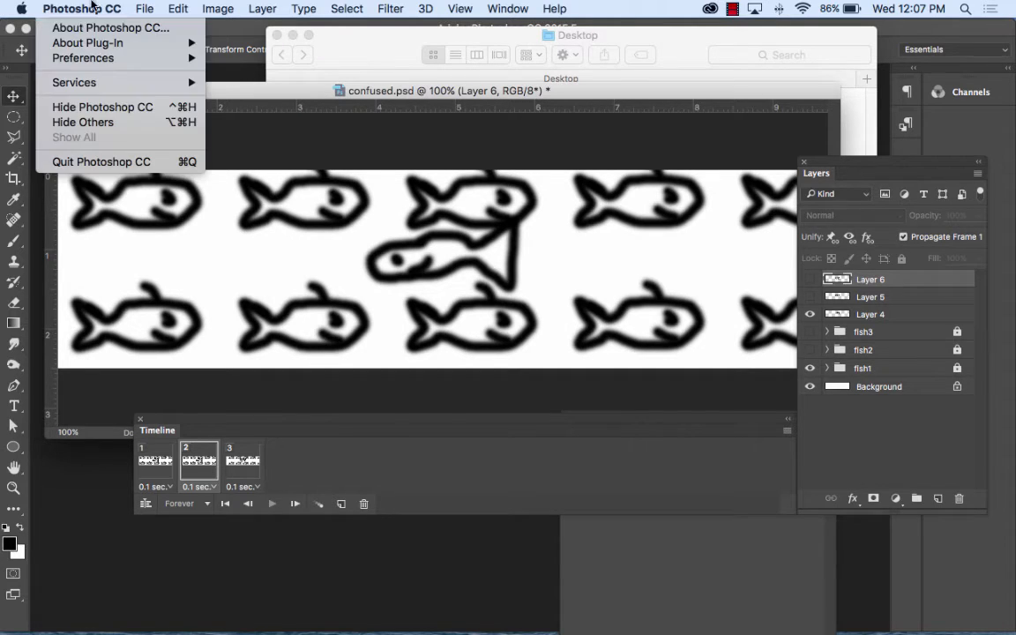
pyautogui.click(140, 110)
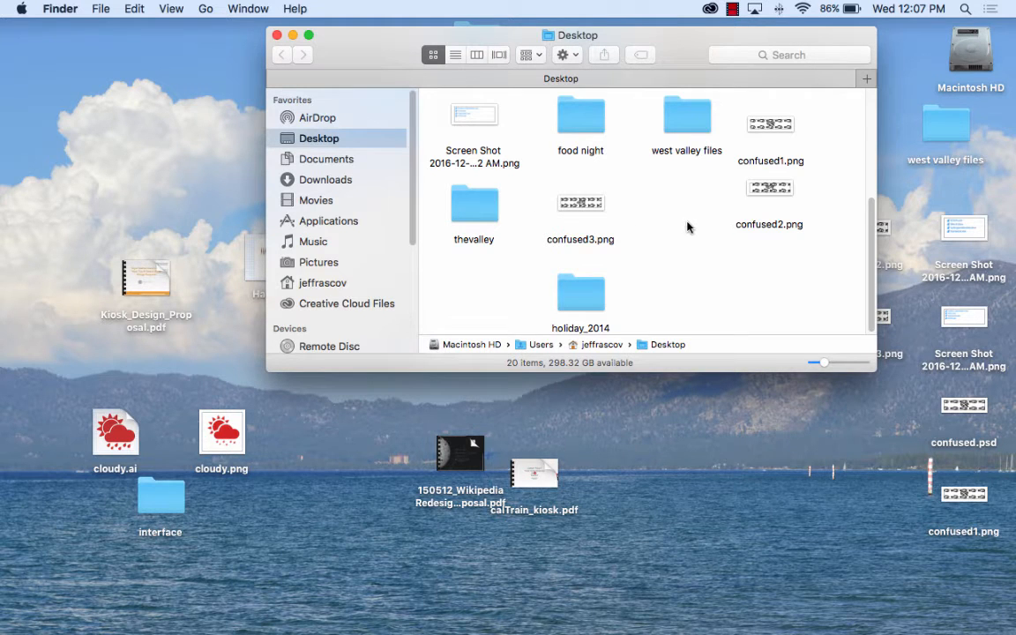
pyautogui.moveTo(583, 220); pyautogui.dragTo(783, 264)
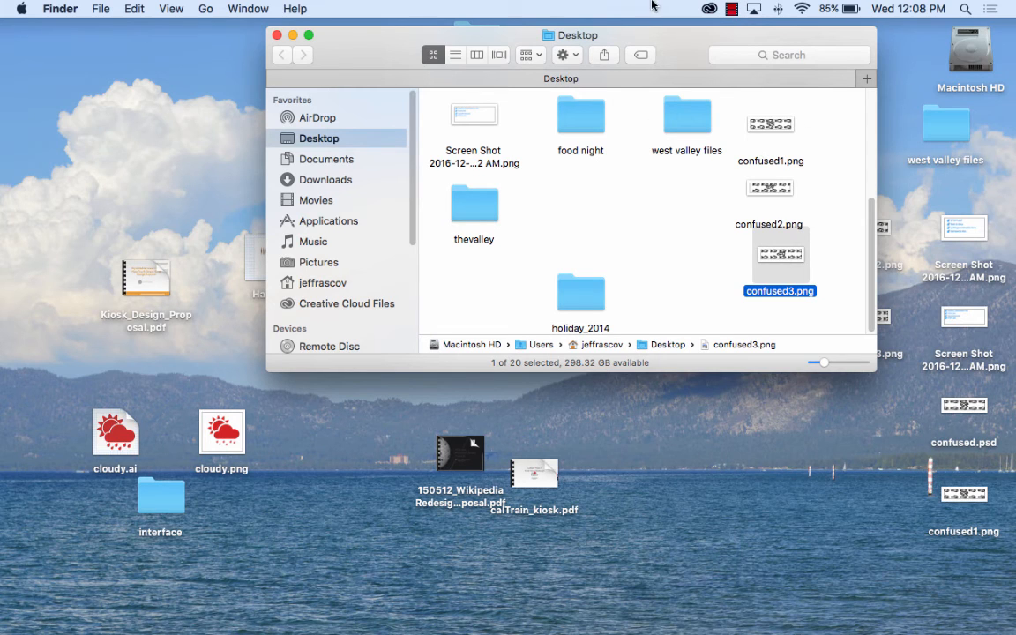
pyautogui.click(732, 9)
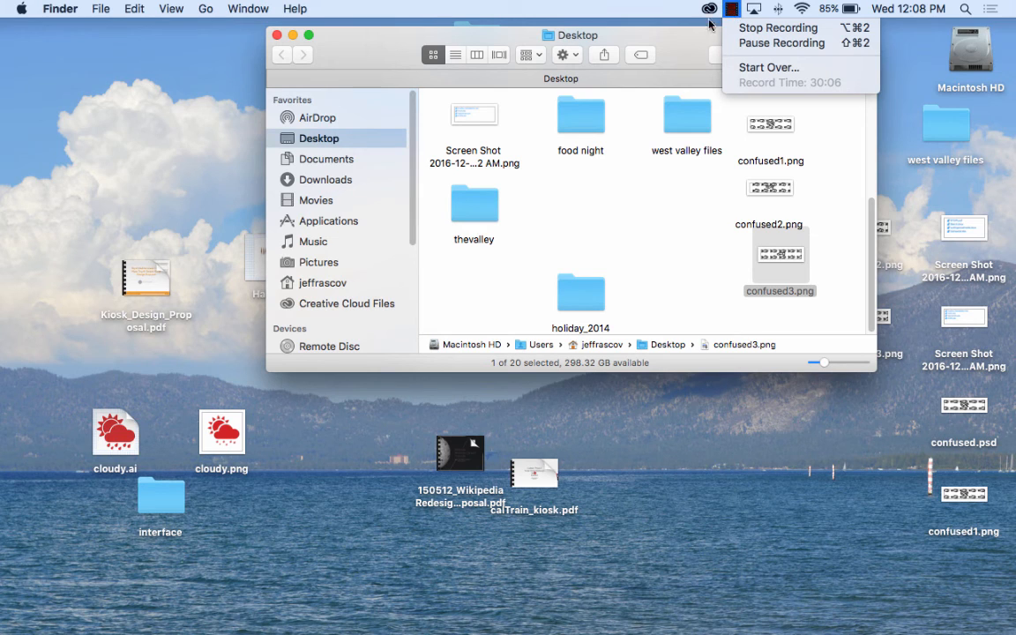
pyautogui.click(679, 213)
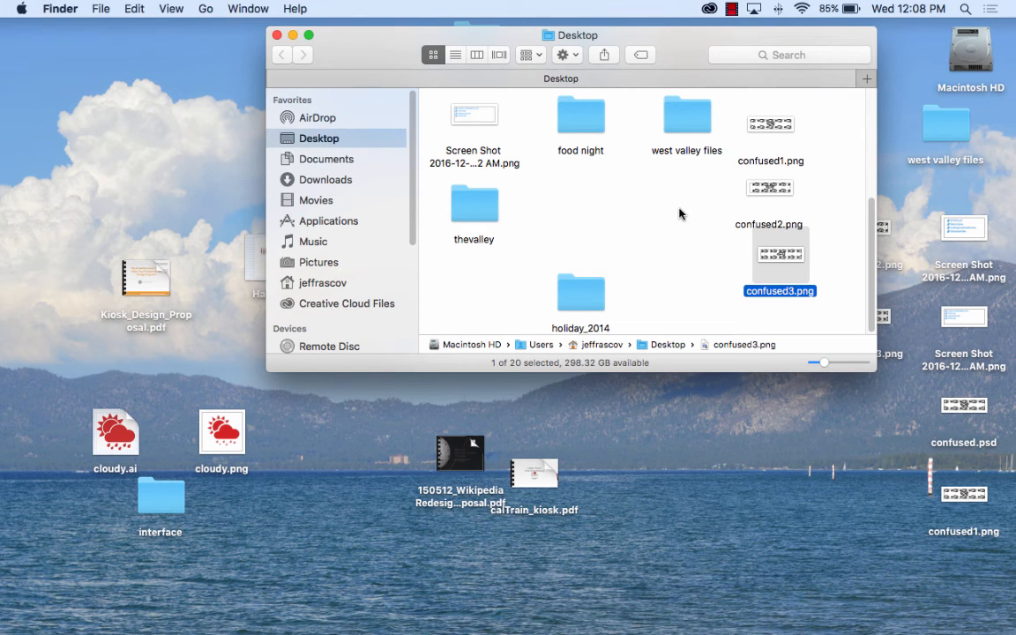